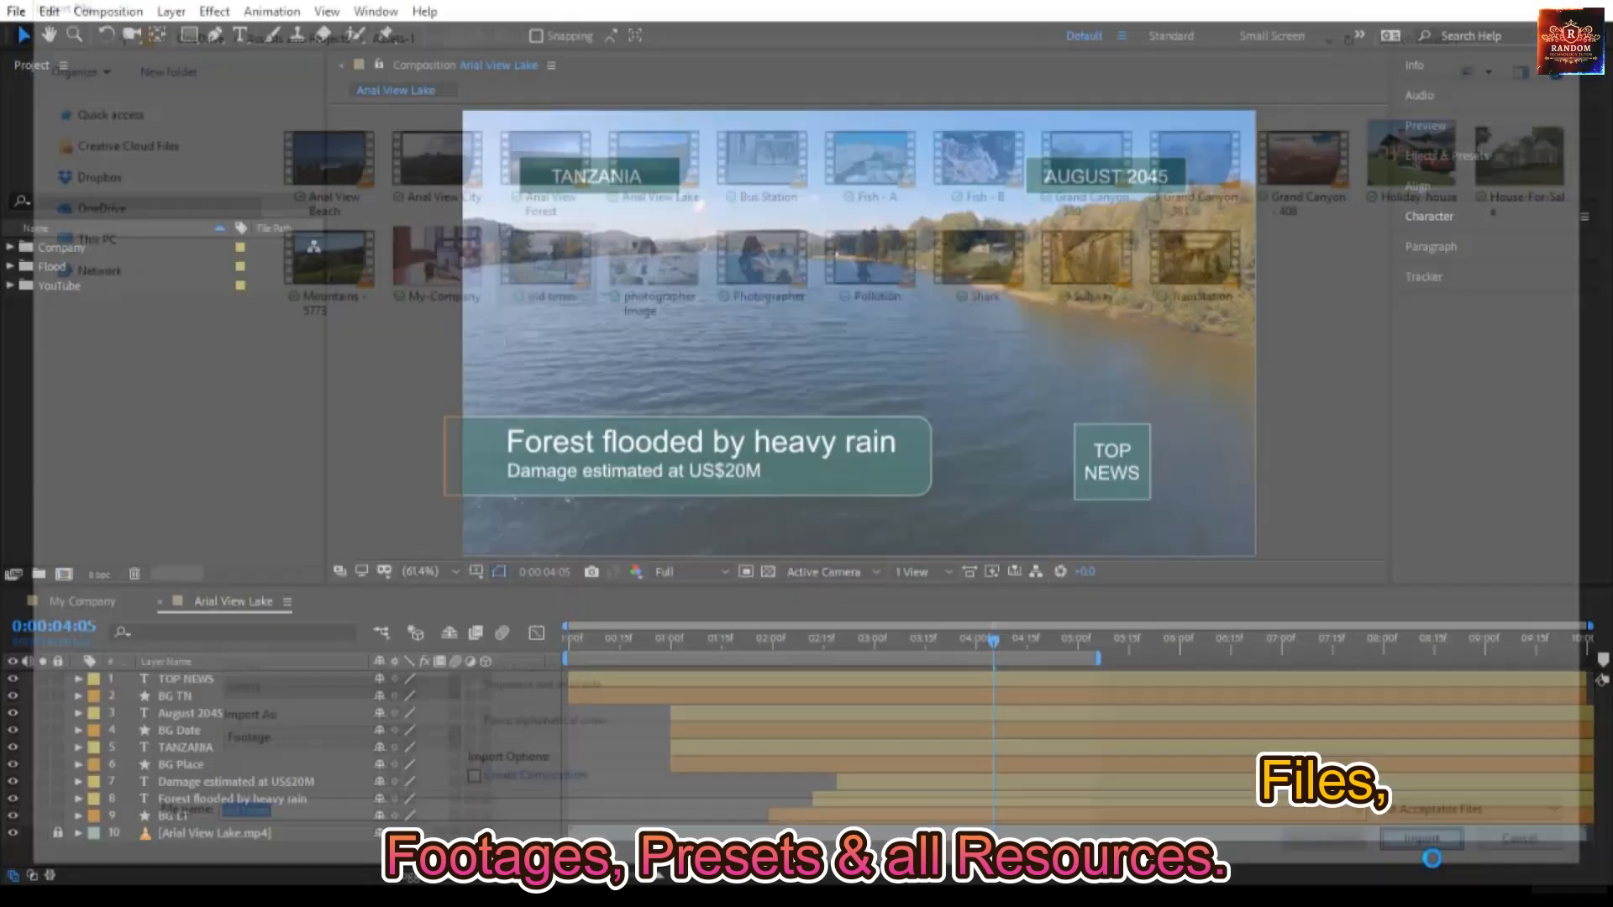
Create a composition from the old times.mp4 clip in the YouTube folder.
left_click(142, 395)
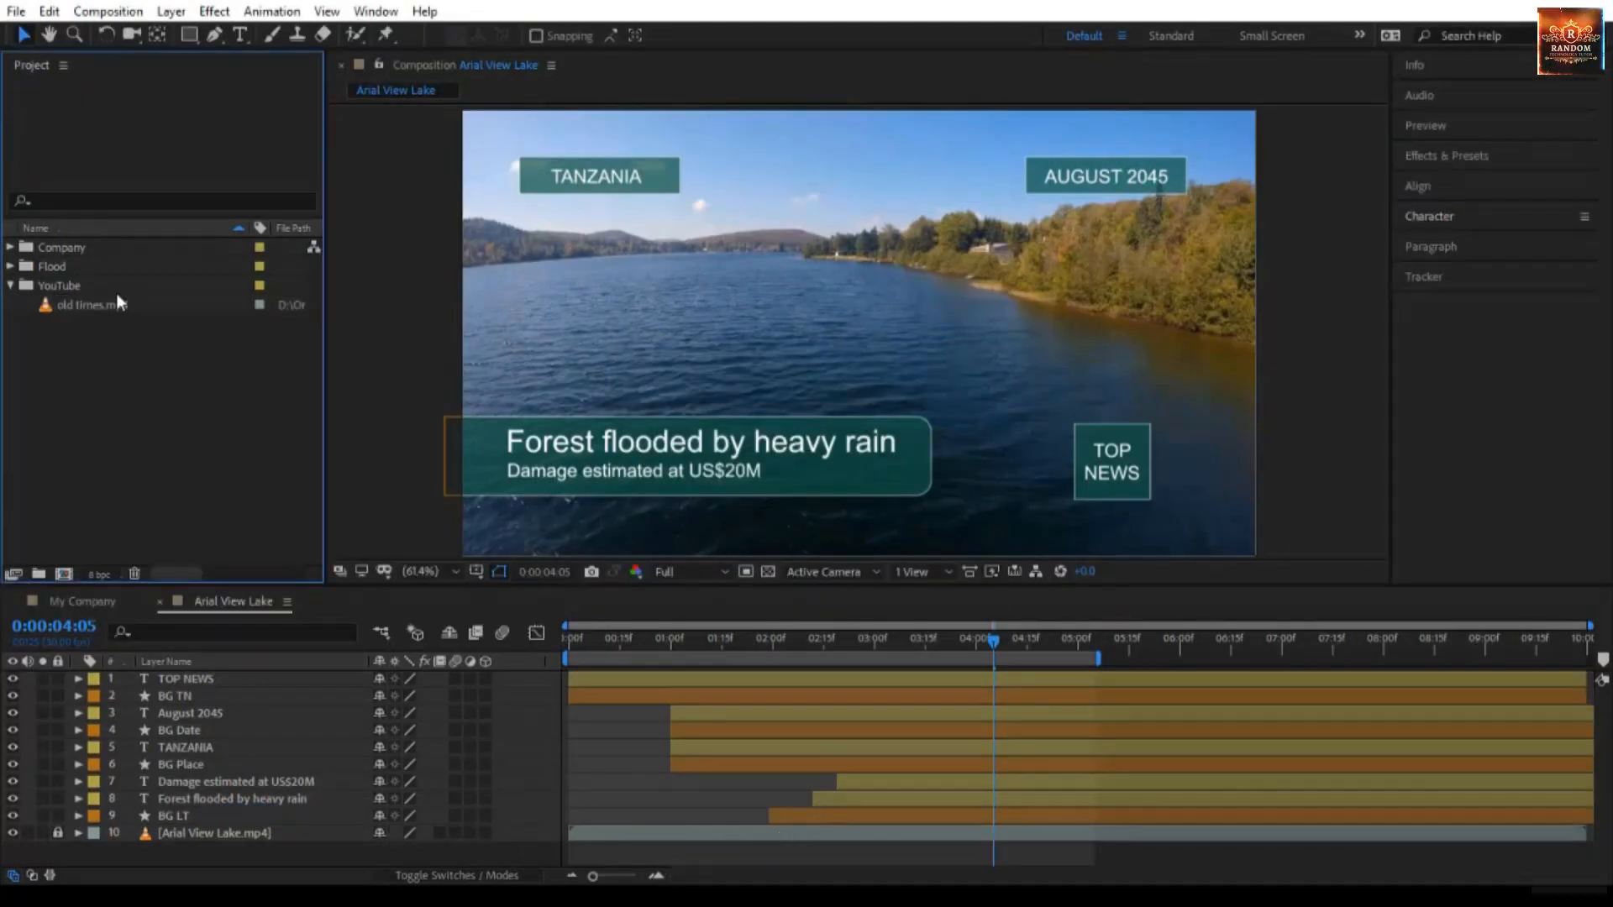
left_click_drag(114, 304, 68, 572)
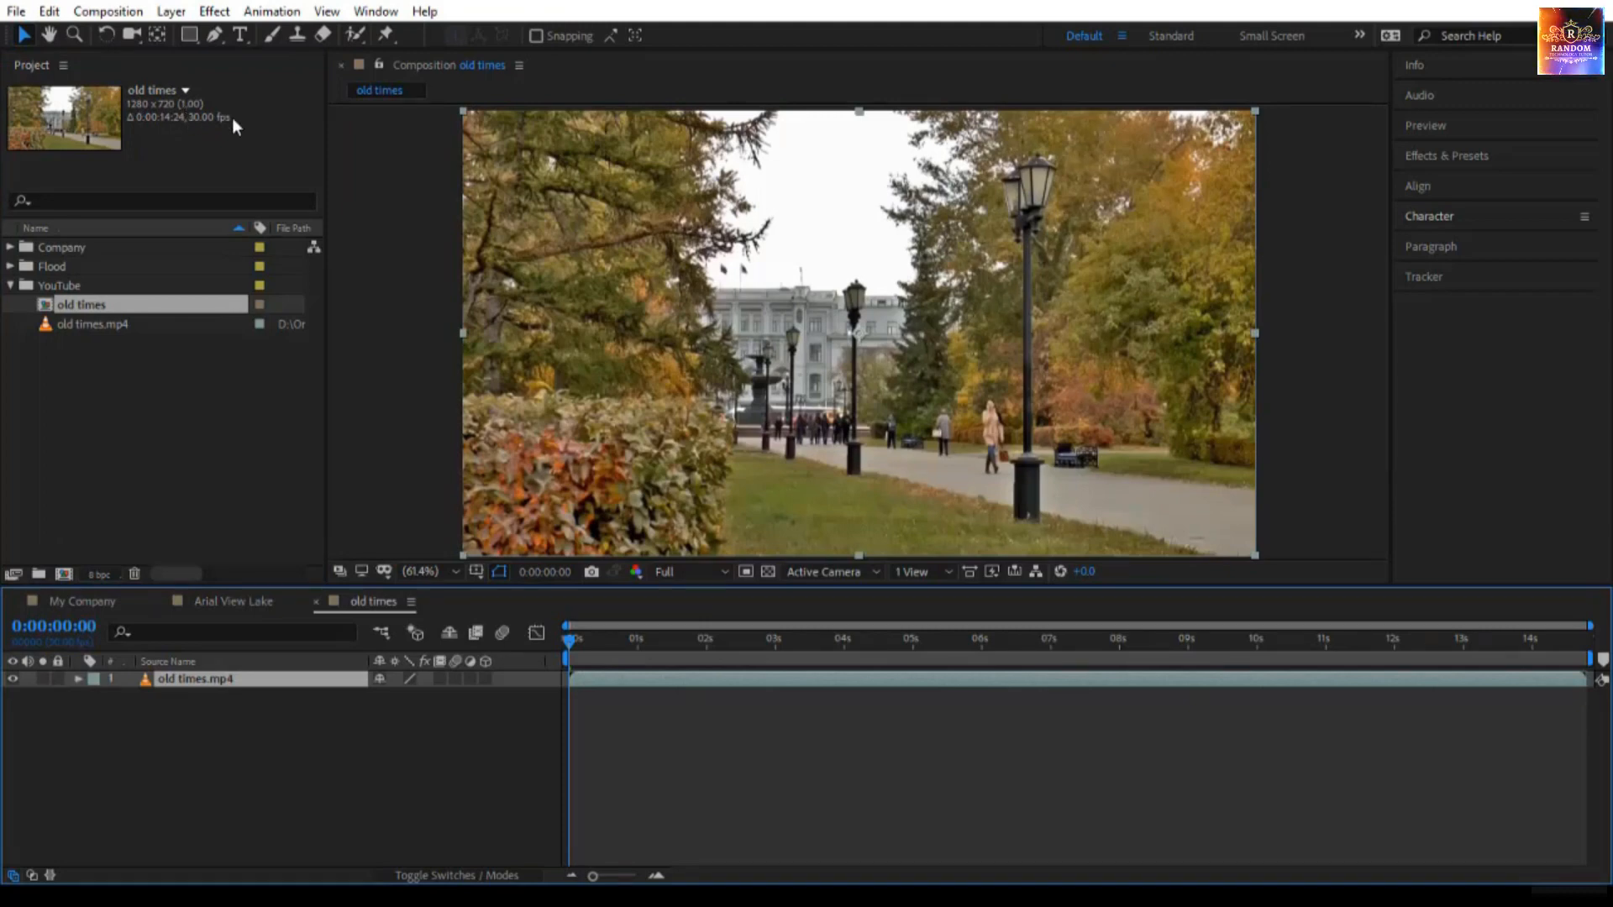
Examine the old times composition, its source clip and the YouTube folder that contains them in the project.
left_click(160, 326)
left_click(109, 304)
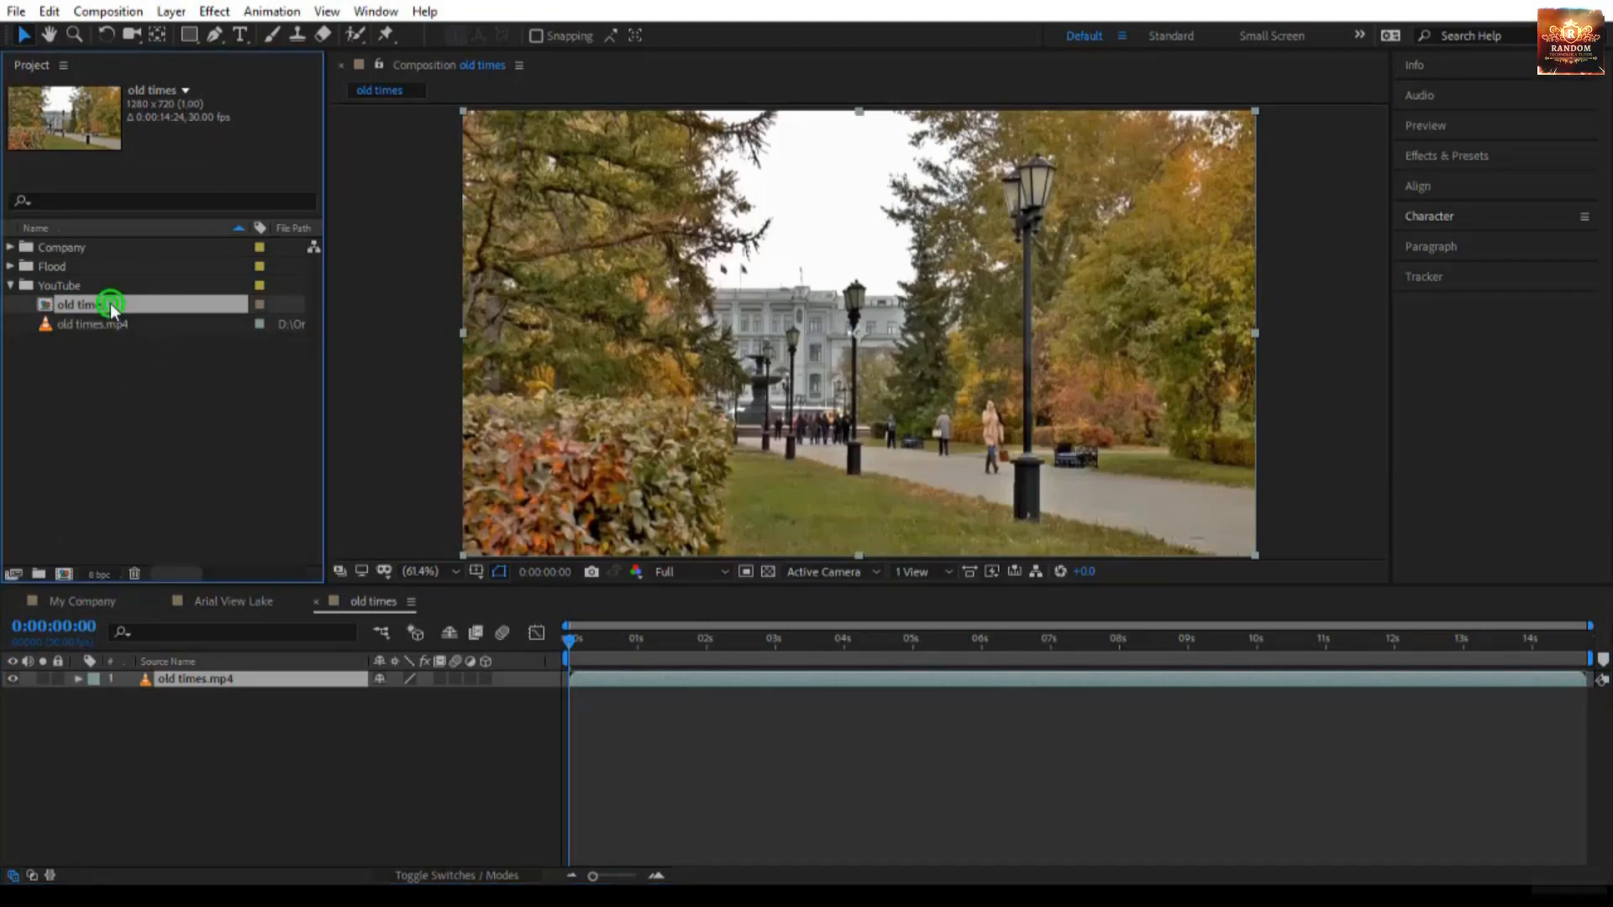
left_click(80, 395)
left_click(93, 323)
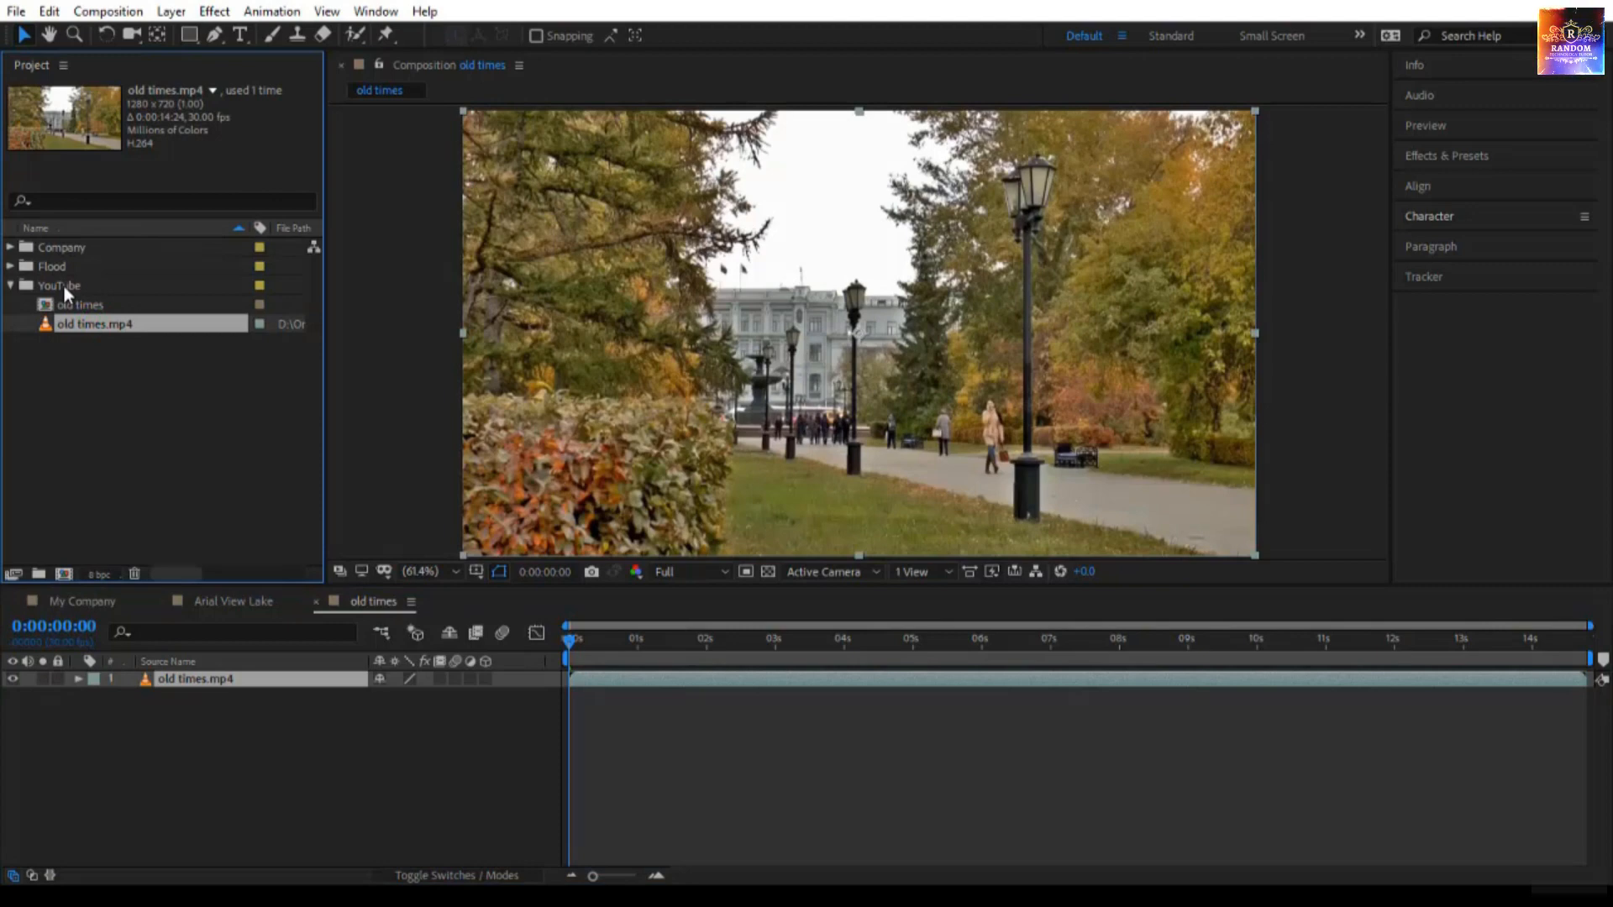
left_click(63, 284)
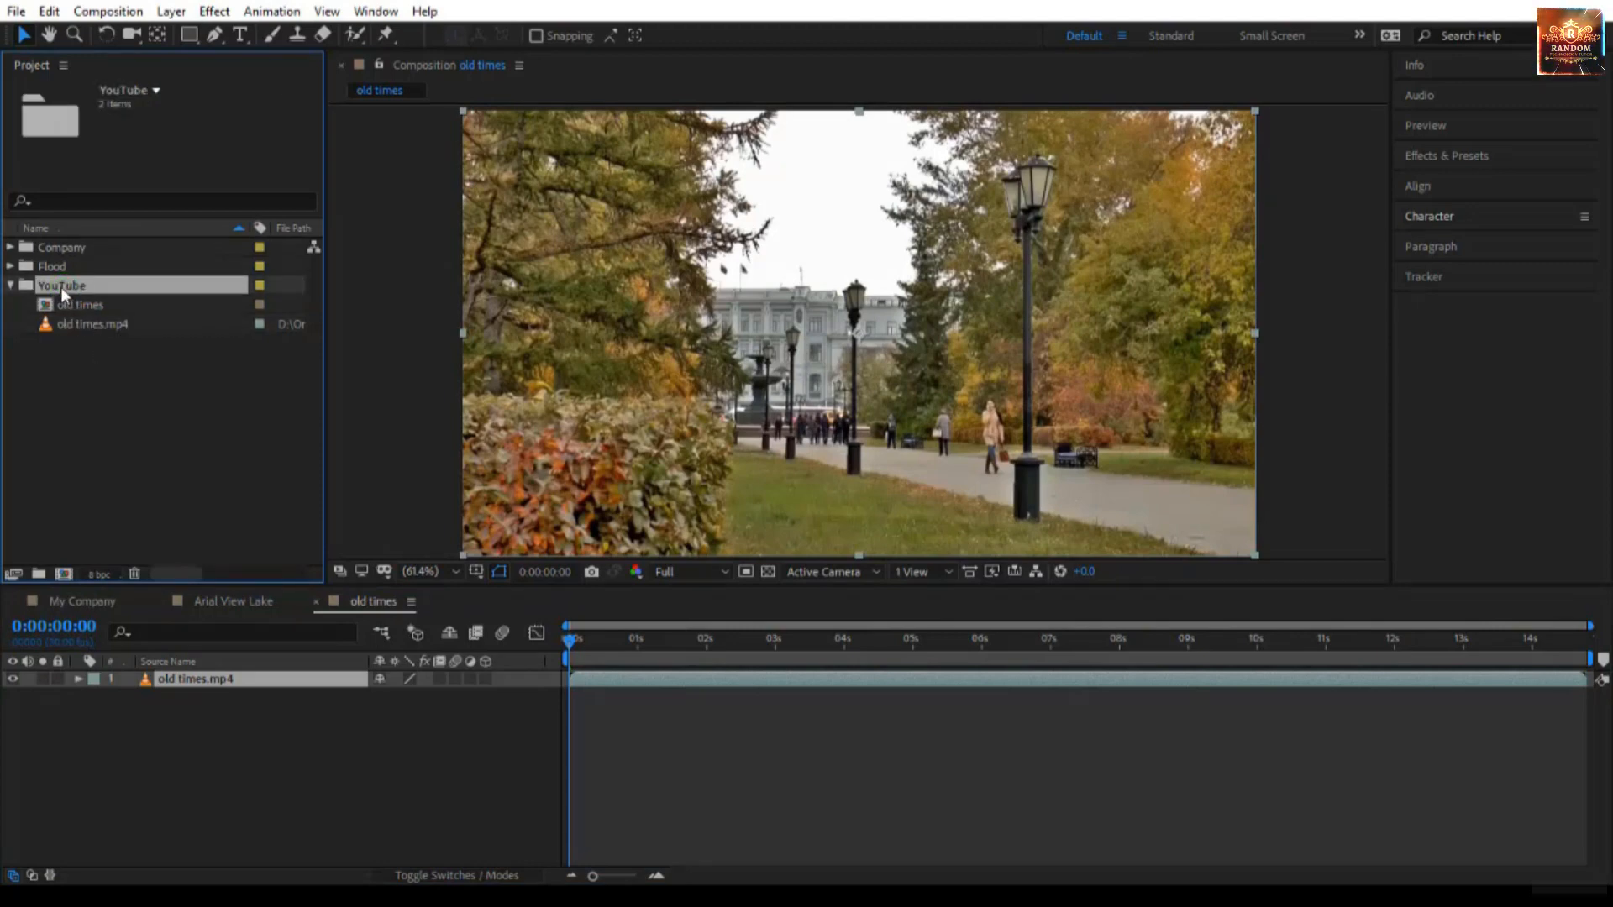
left_click(119, 357)
left_click(109, 323)
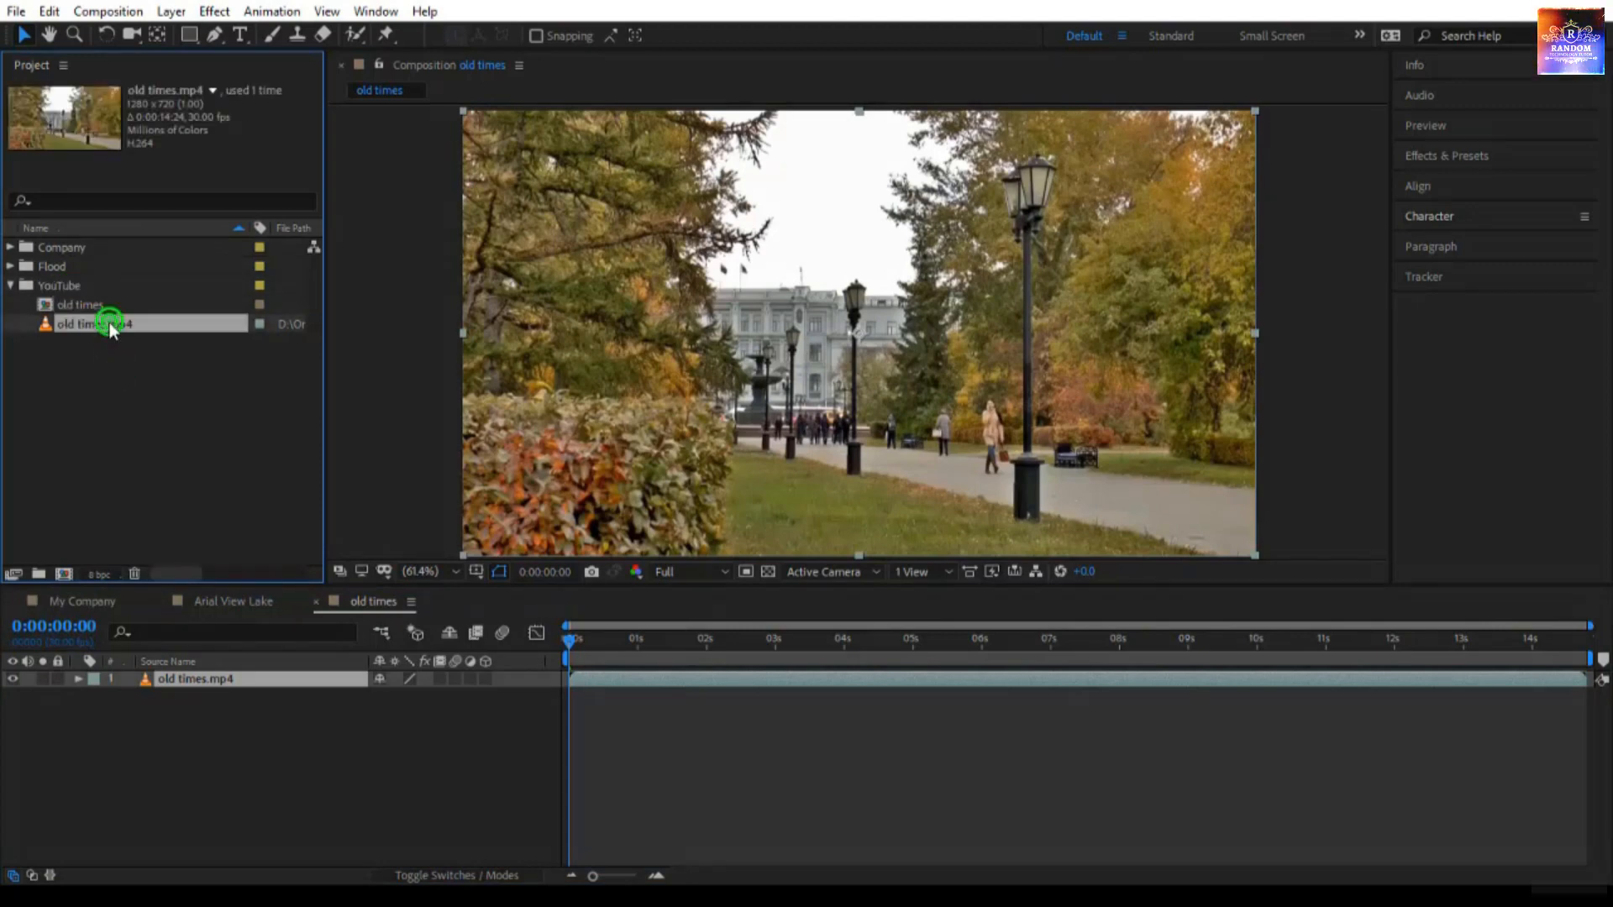
Lock the old times.mp4 layer and close every composition view except old times.
left_click(59, 680)
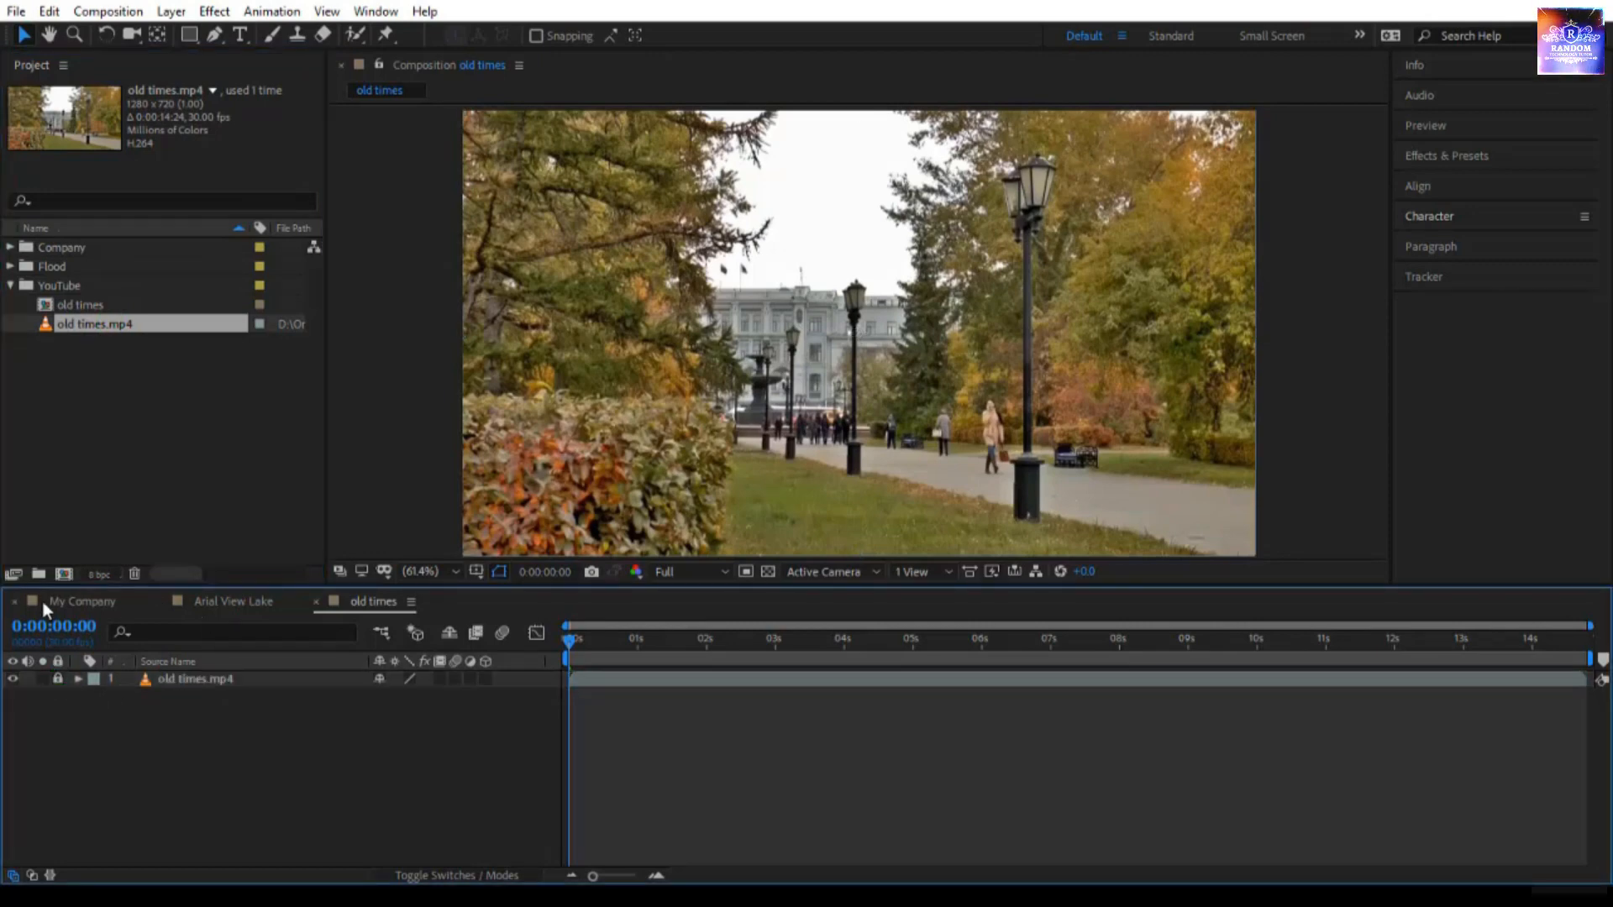
left_click(252, 603)
left_click(83, 602)
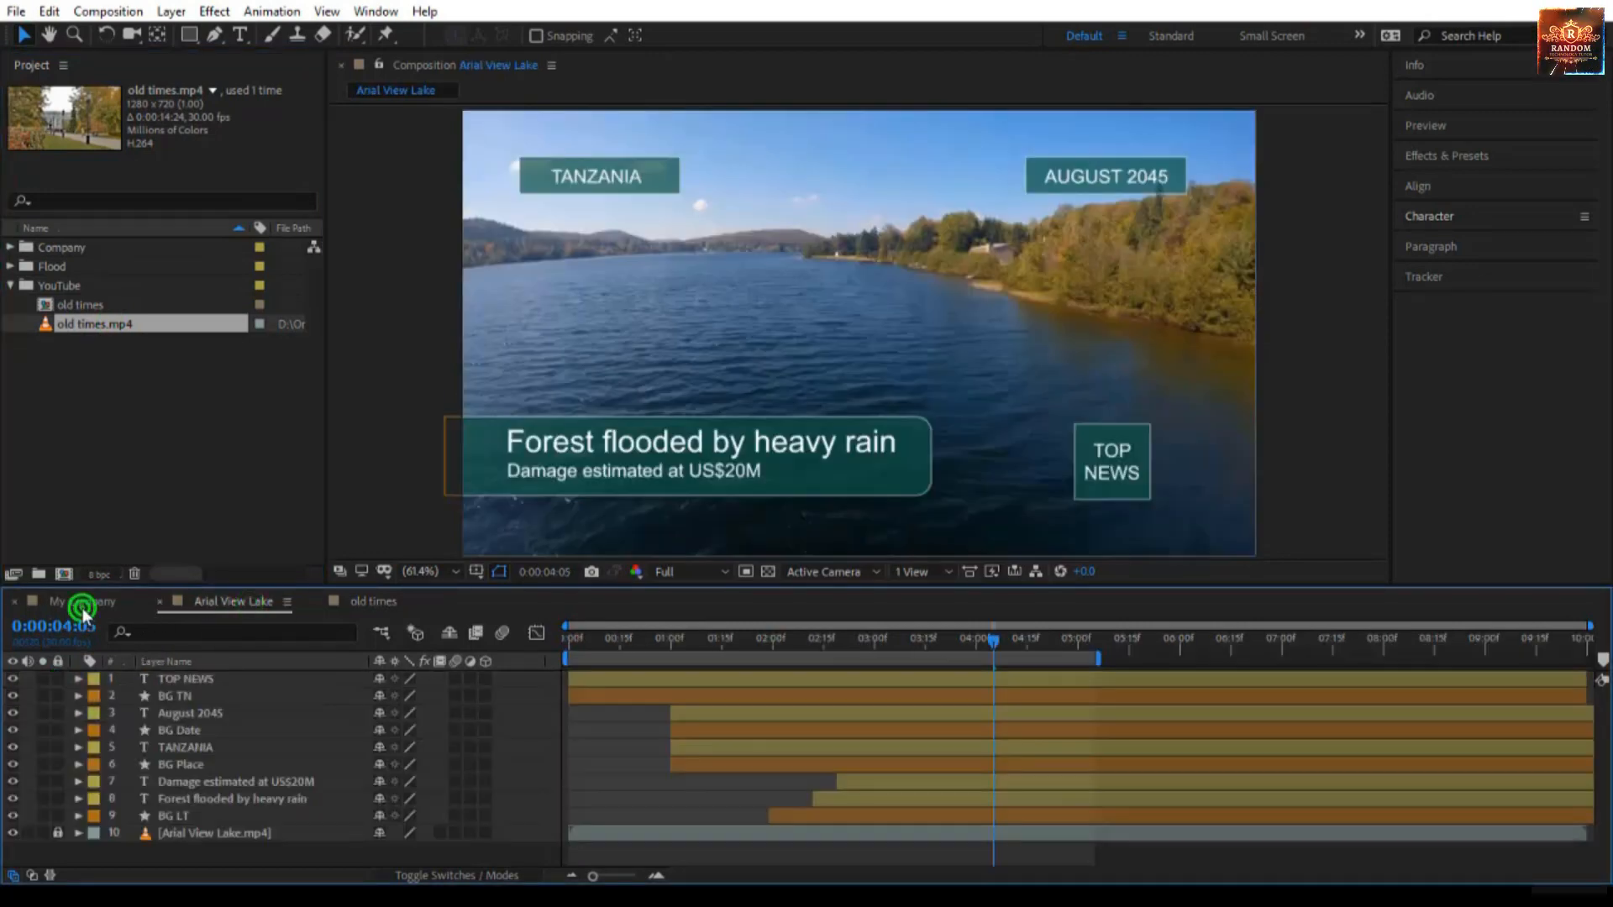
left_click(210, 601)
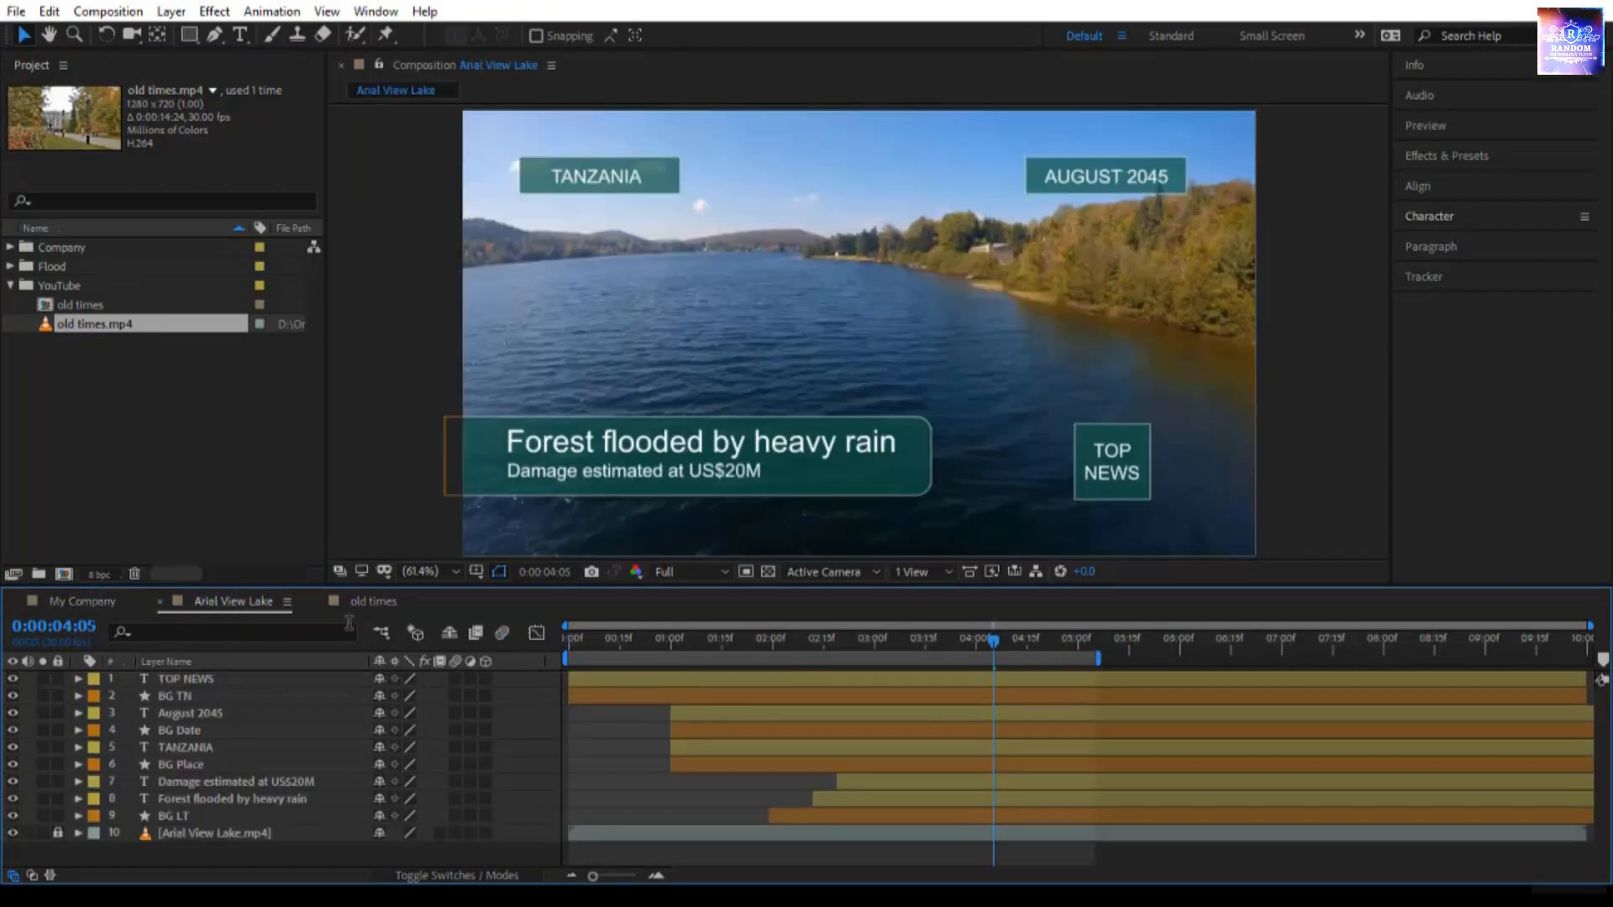
left_click(370, 603)
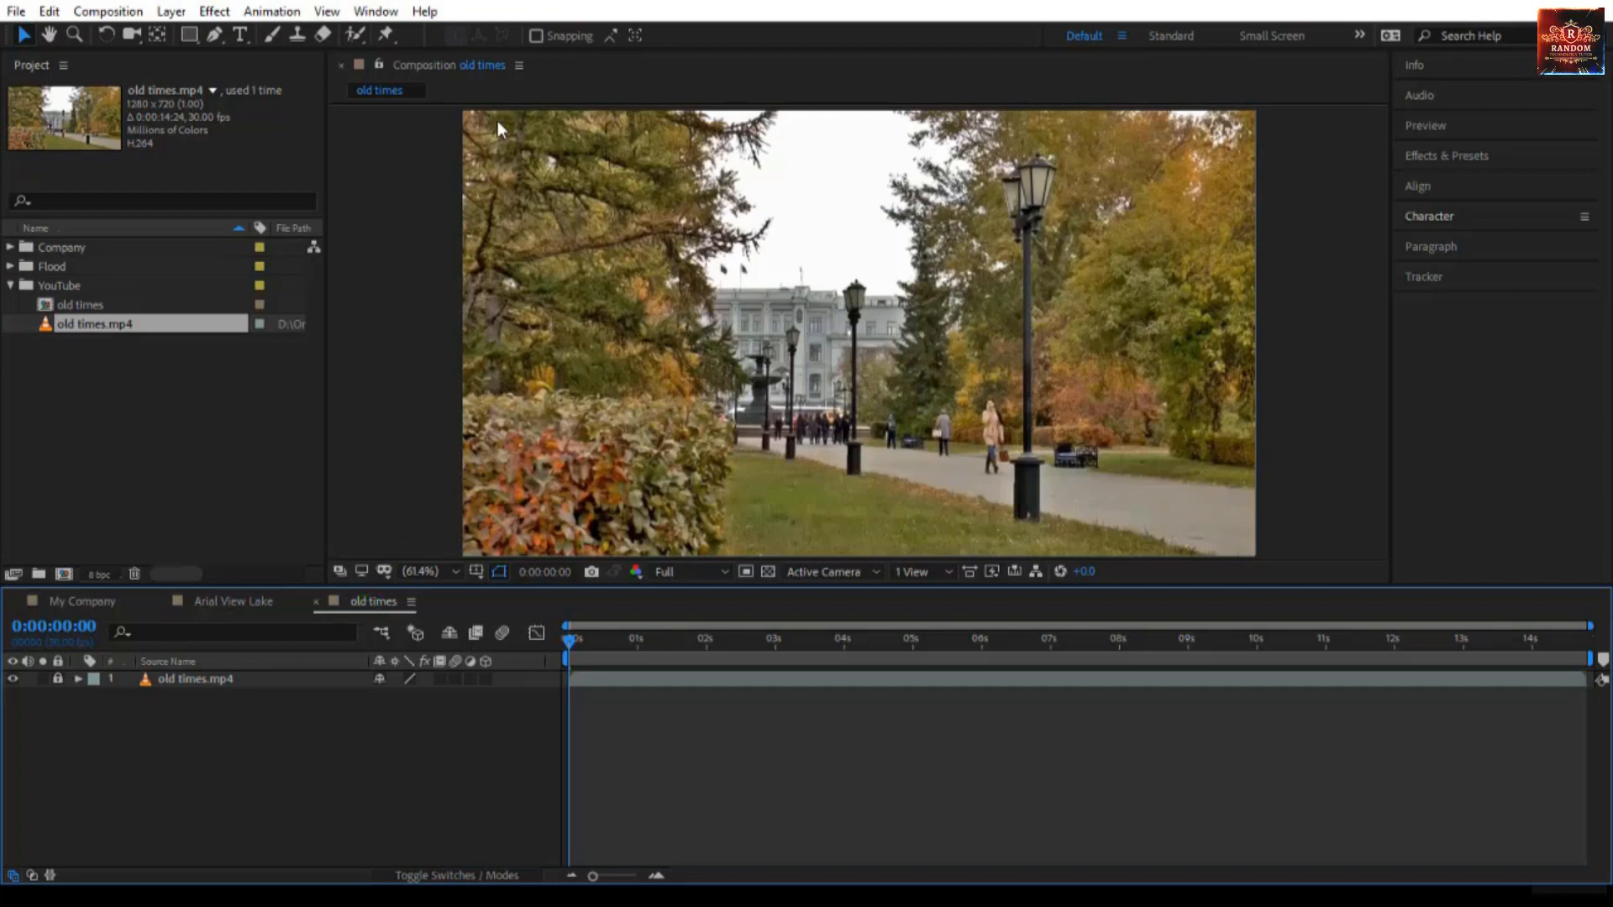
left_click(489, 67)
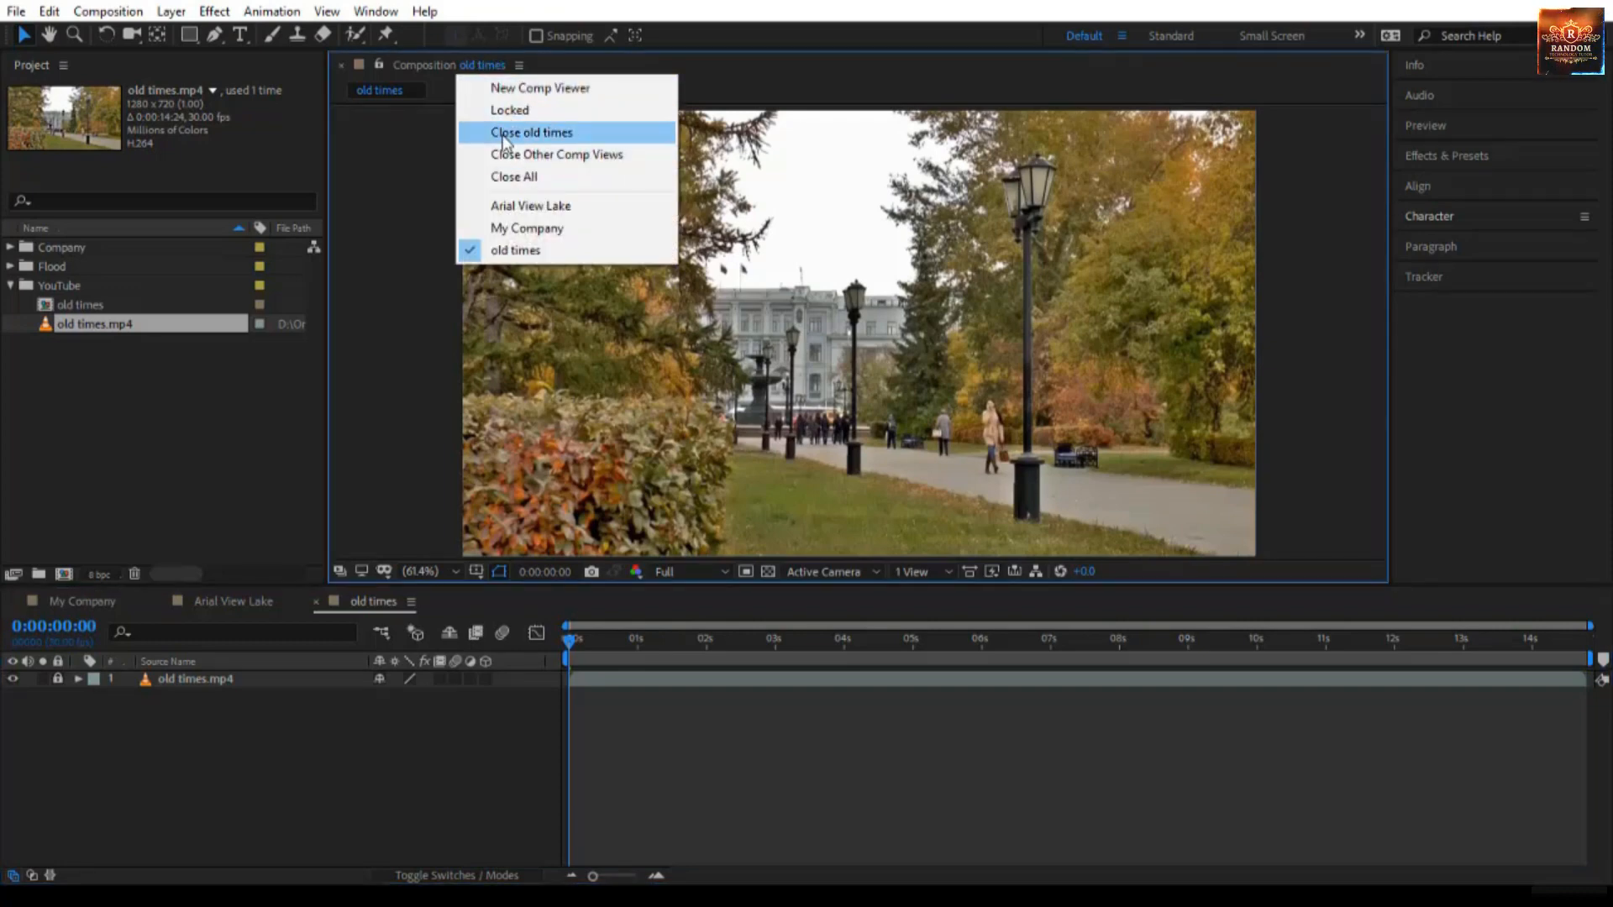
left_click(593, 162)
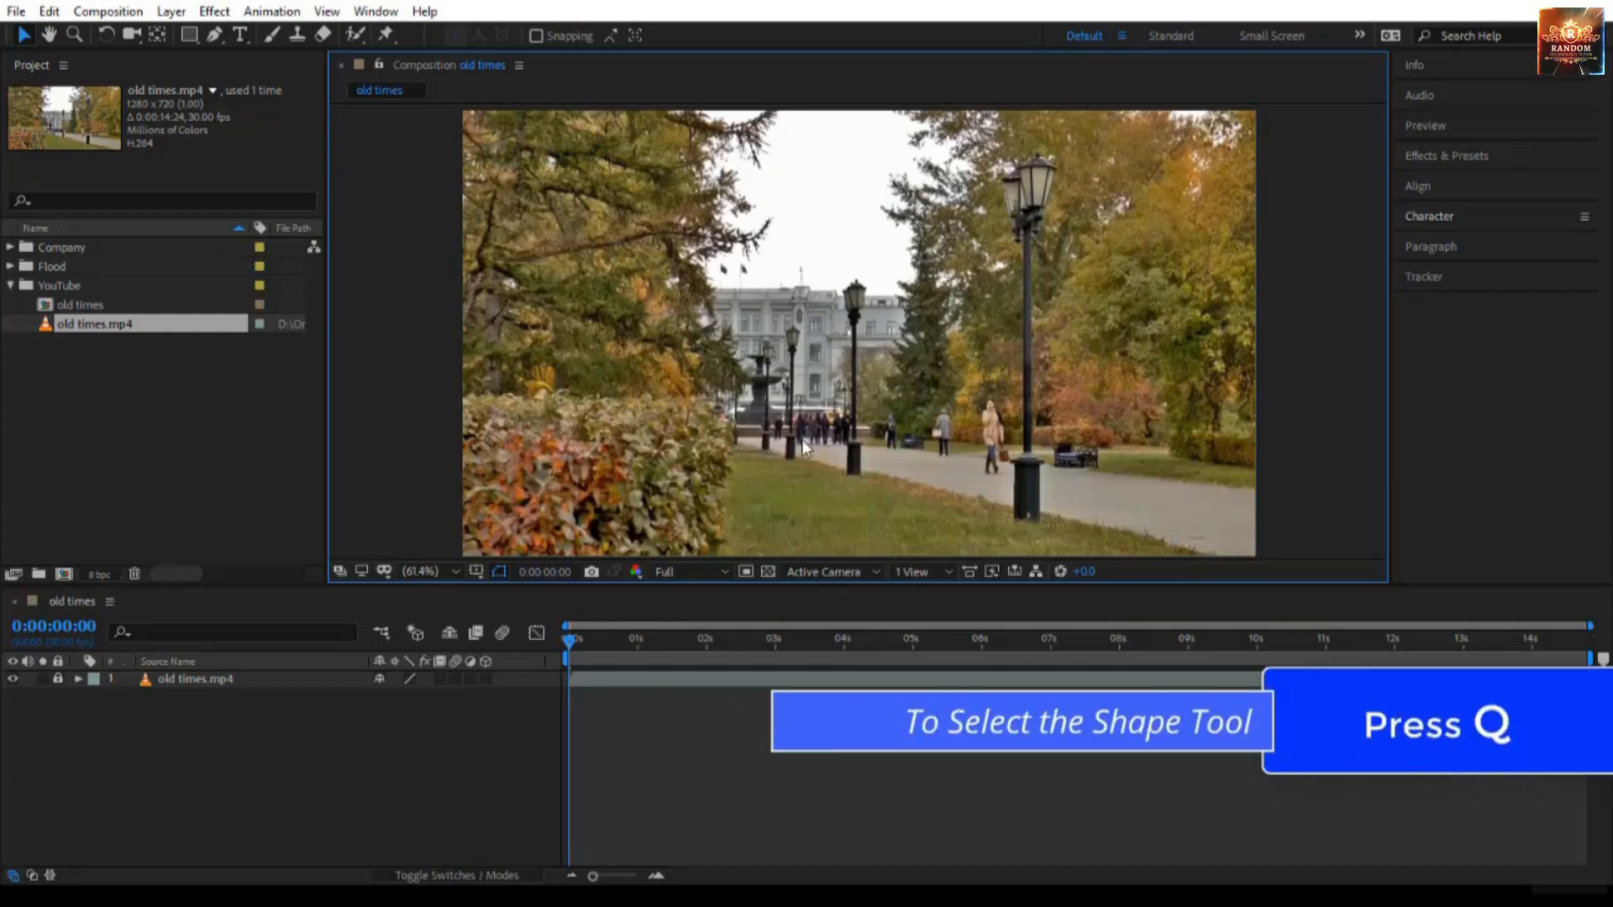
Activate the Rectangle tool and set its fill to 100% opacity with the dark grey colour 353231.
key("q")
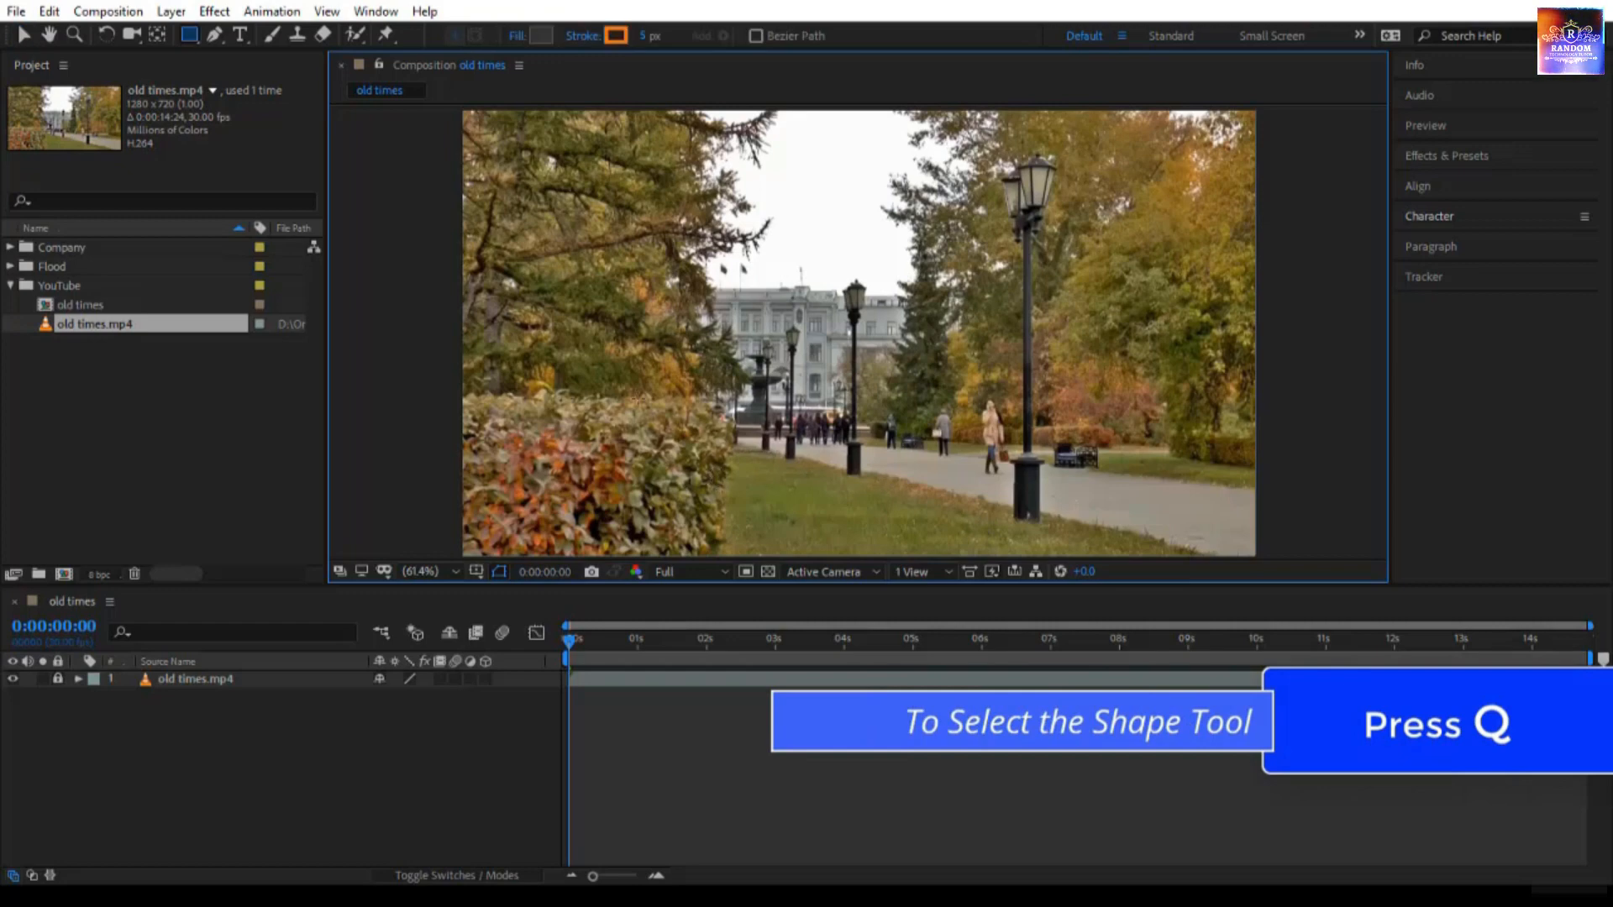
left_click(517, 36)
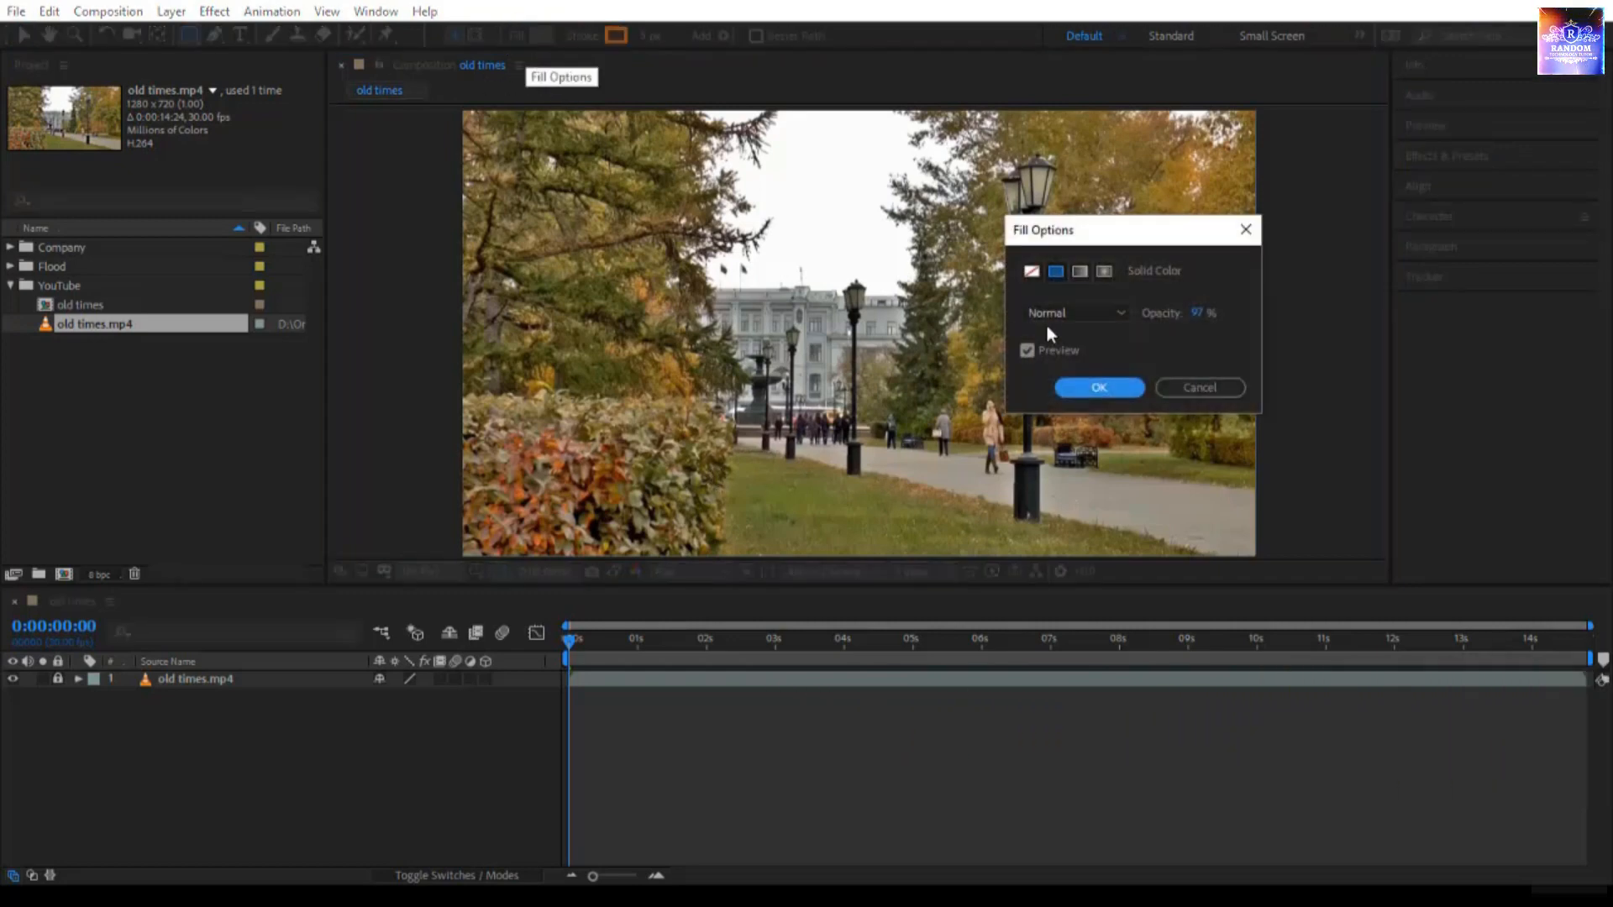
left_click(1199, 314)
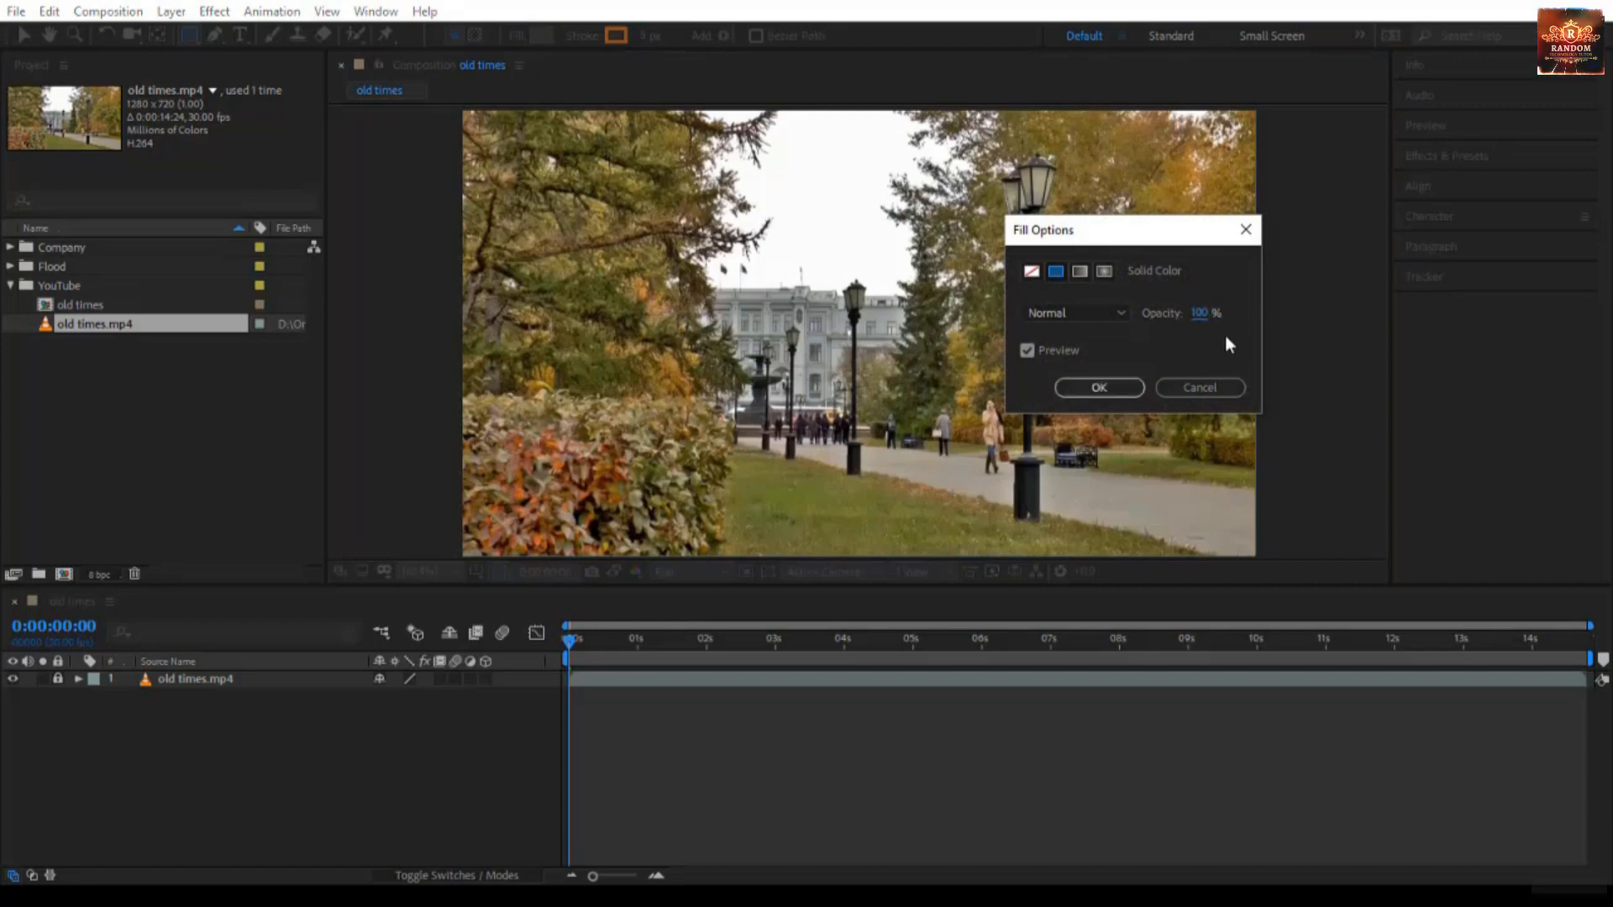
left_click(1105, 387)
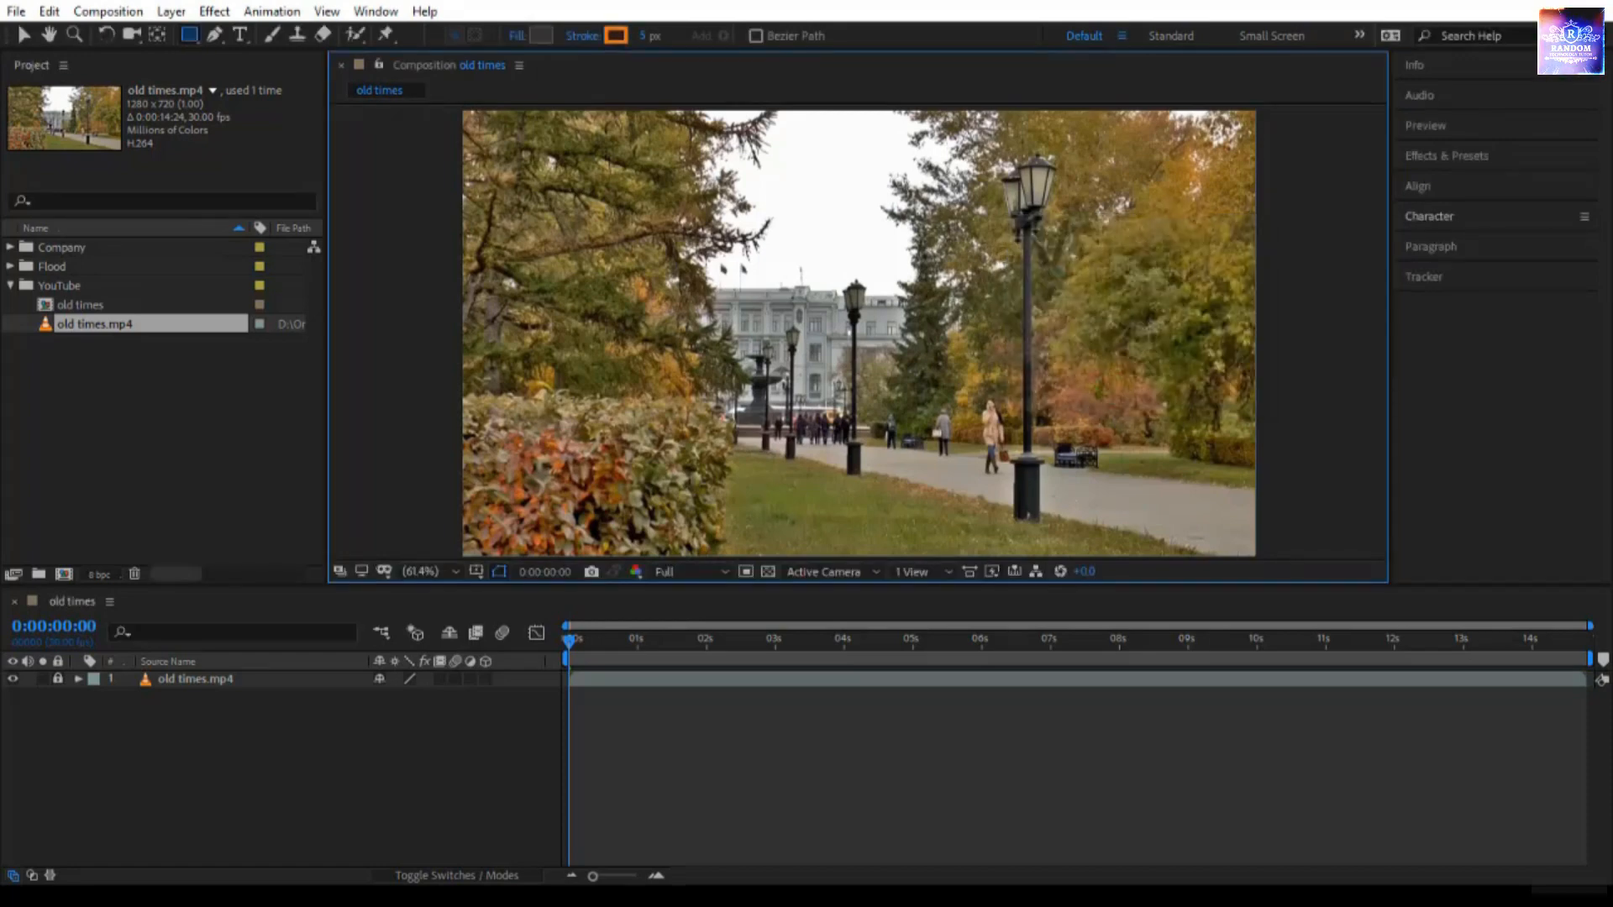
left_click(542, 34)
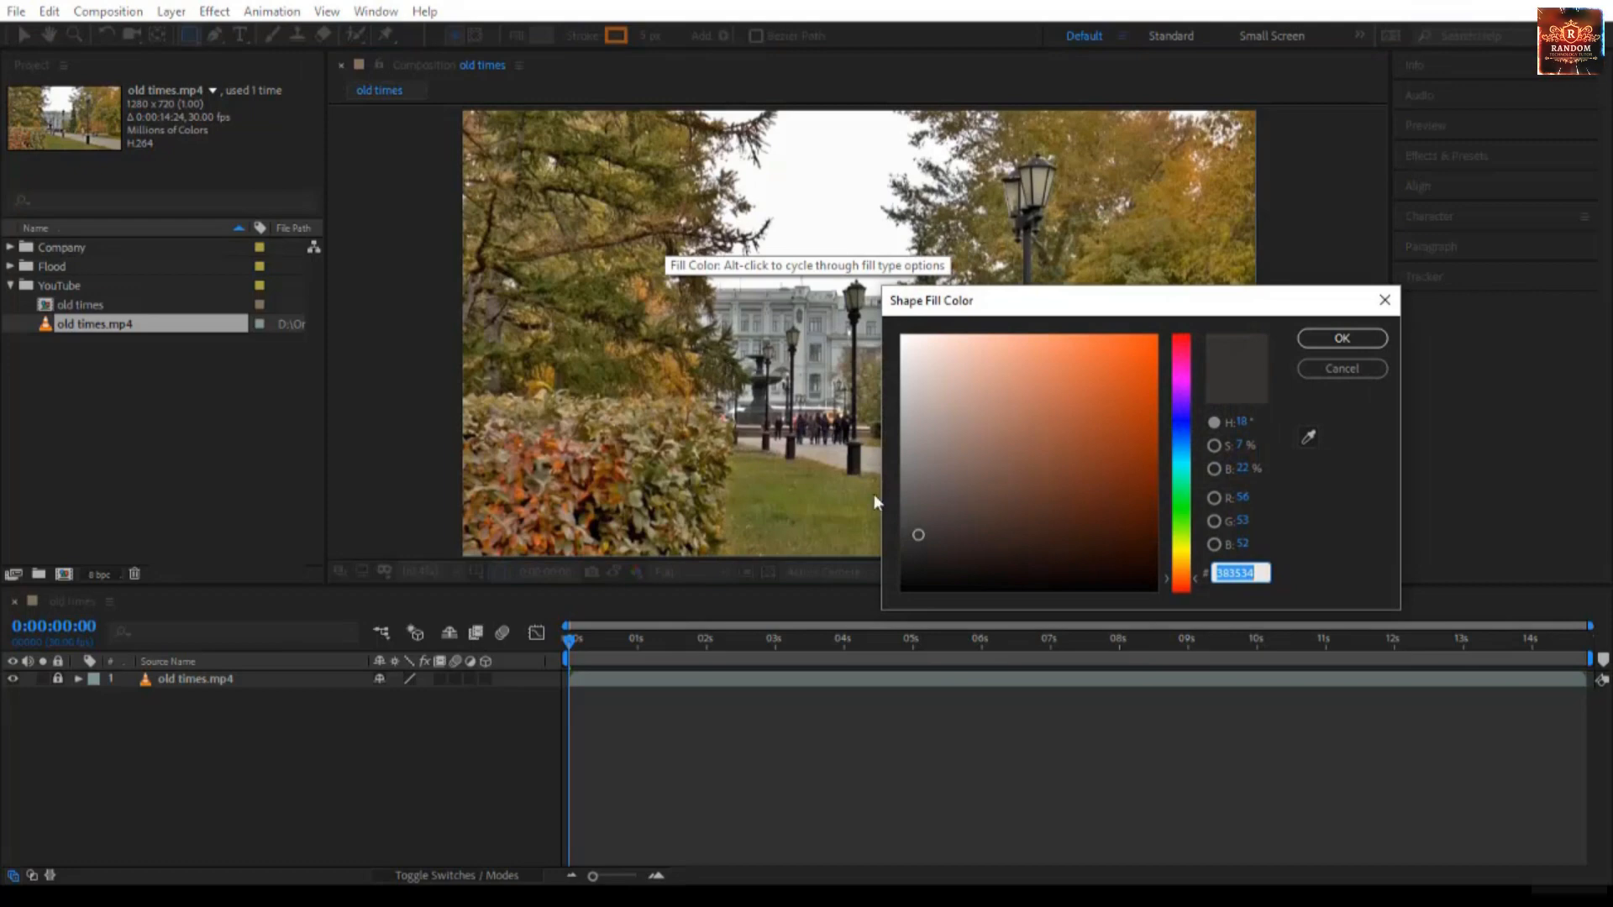
left_click(919, 538)
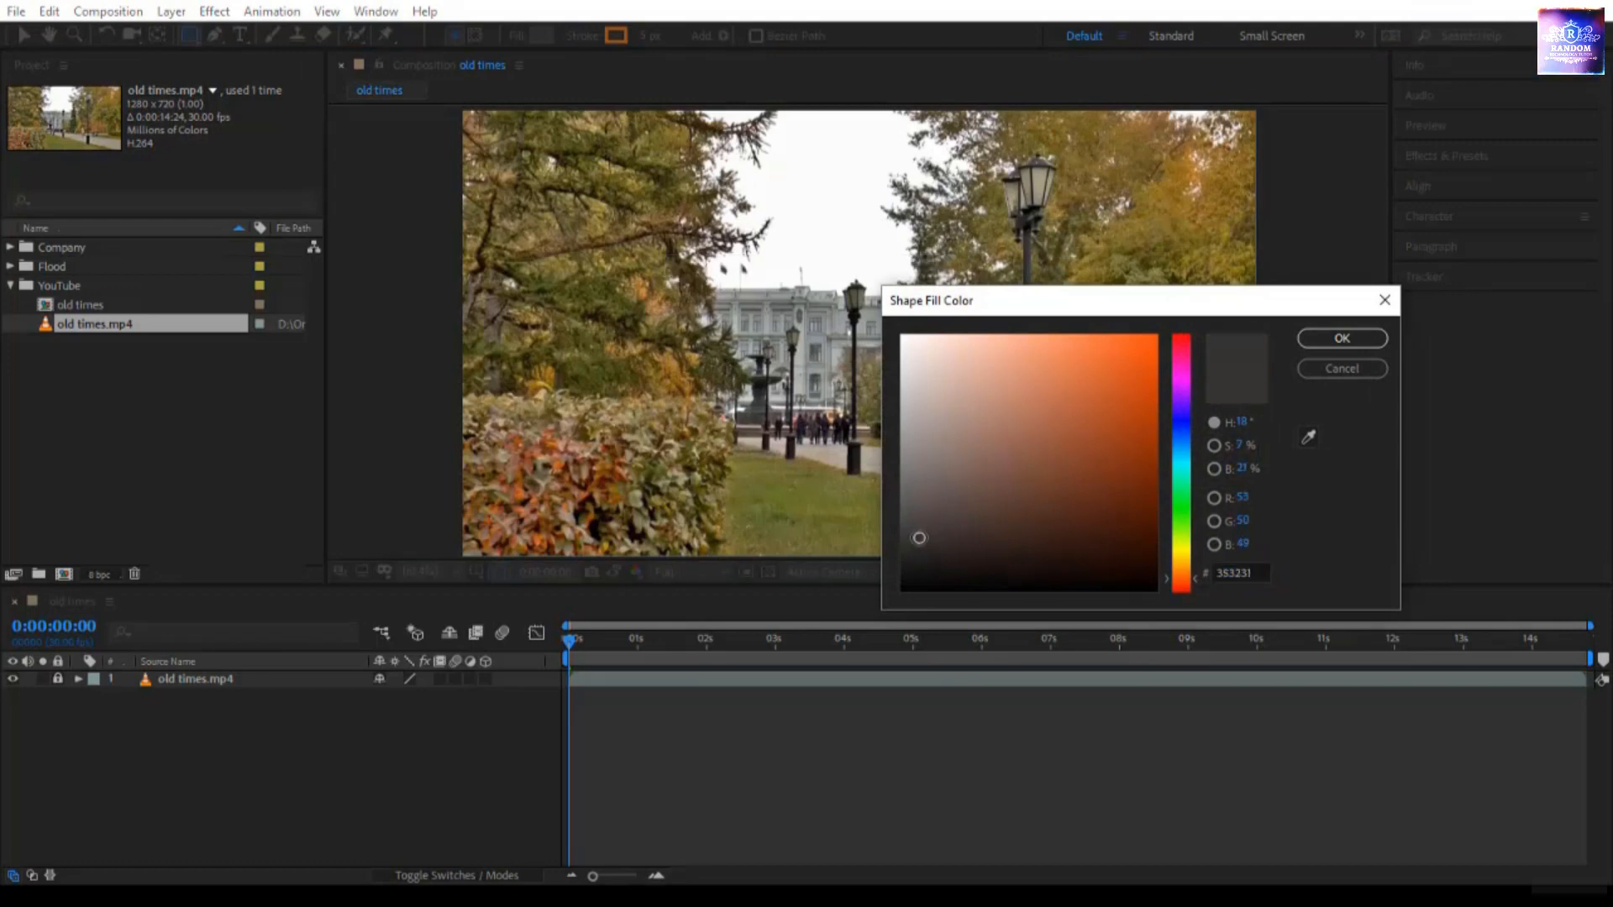
left_click(1304, 338)
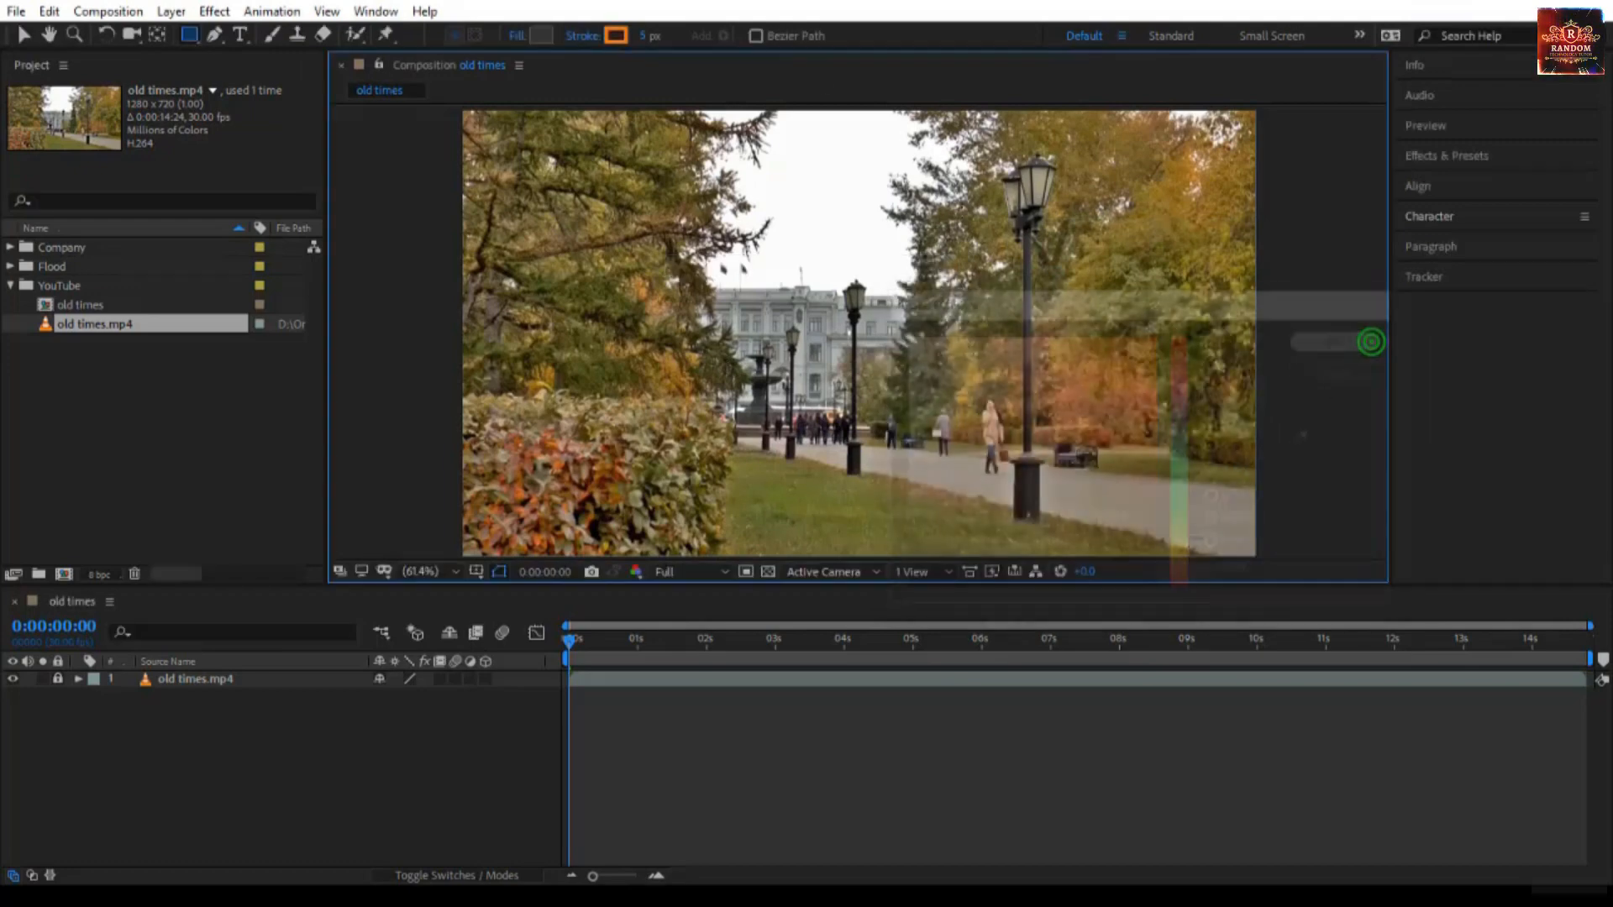
Set the shape stroke colour to orange F96F00.
left_click(622, 37)
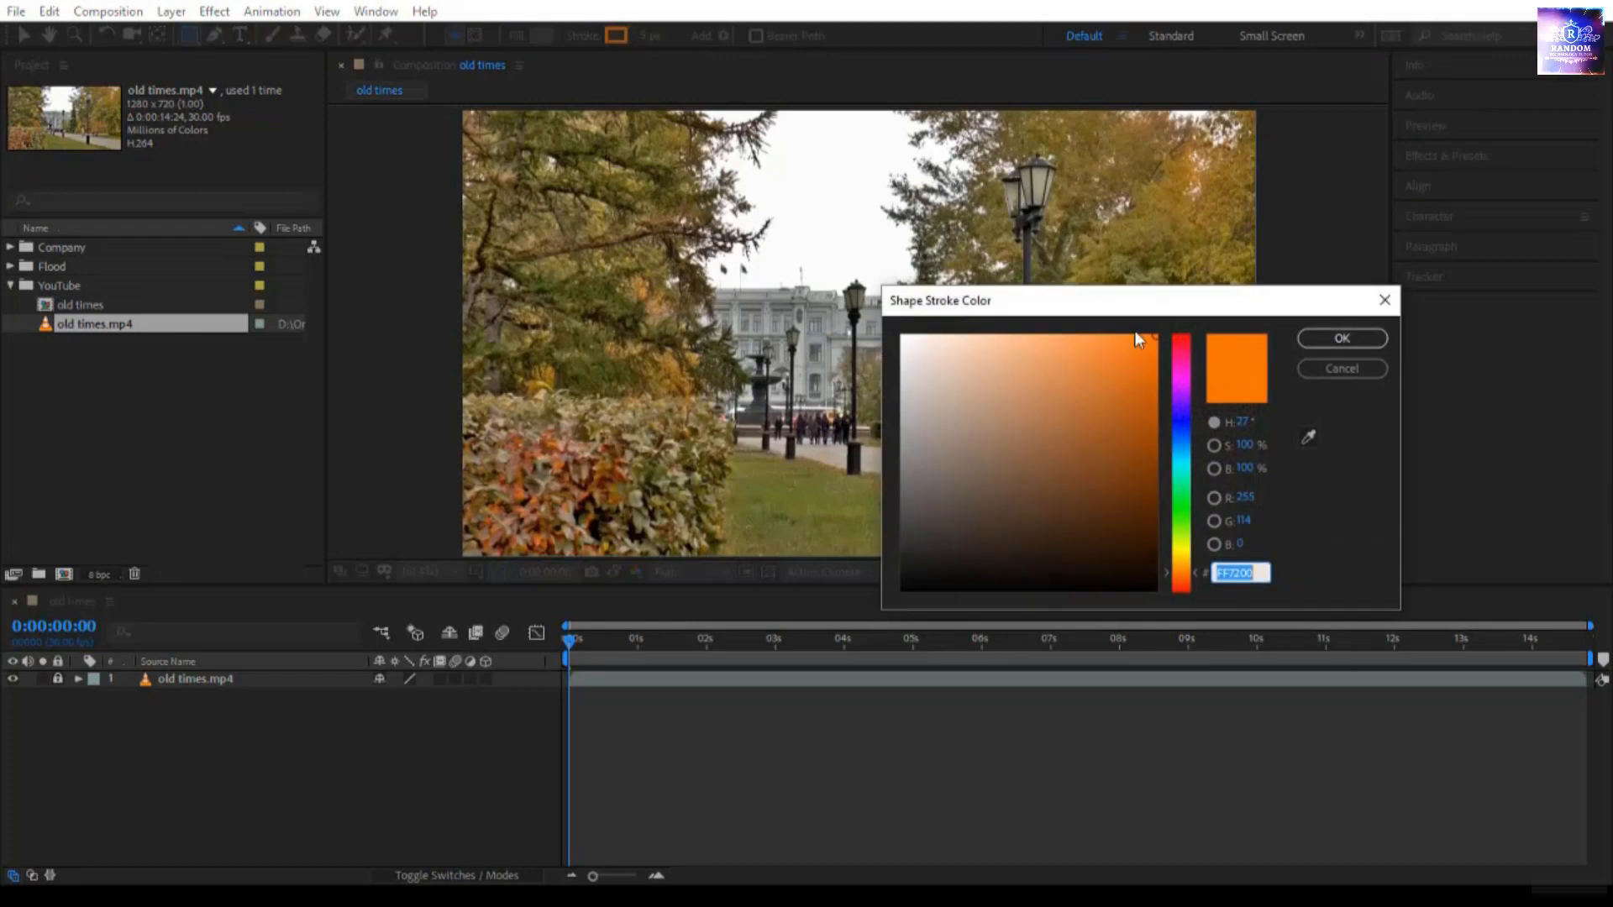
left_click(1129, 357)
left_click_drag(1176, 325, 1185, 339)
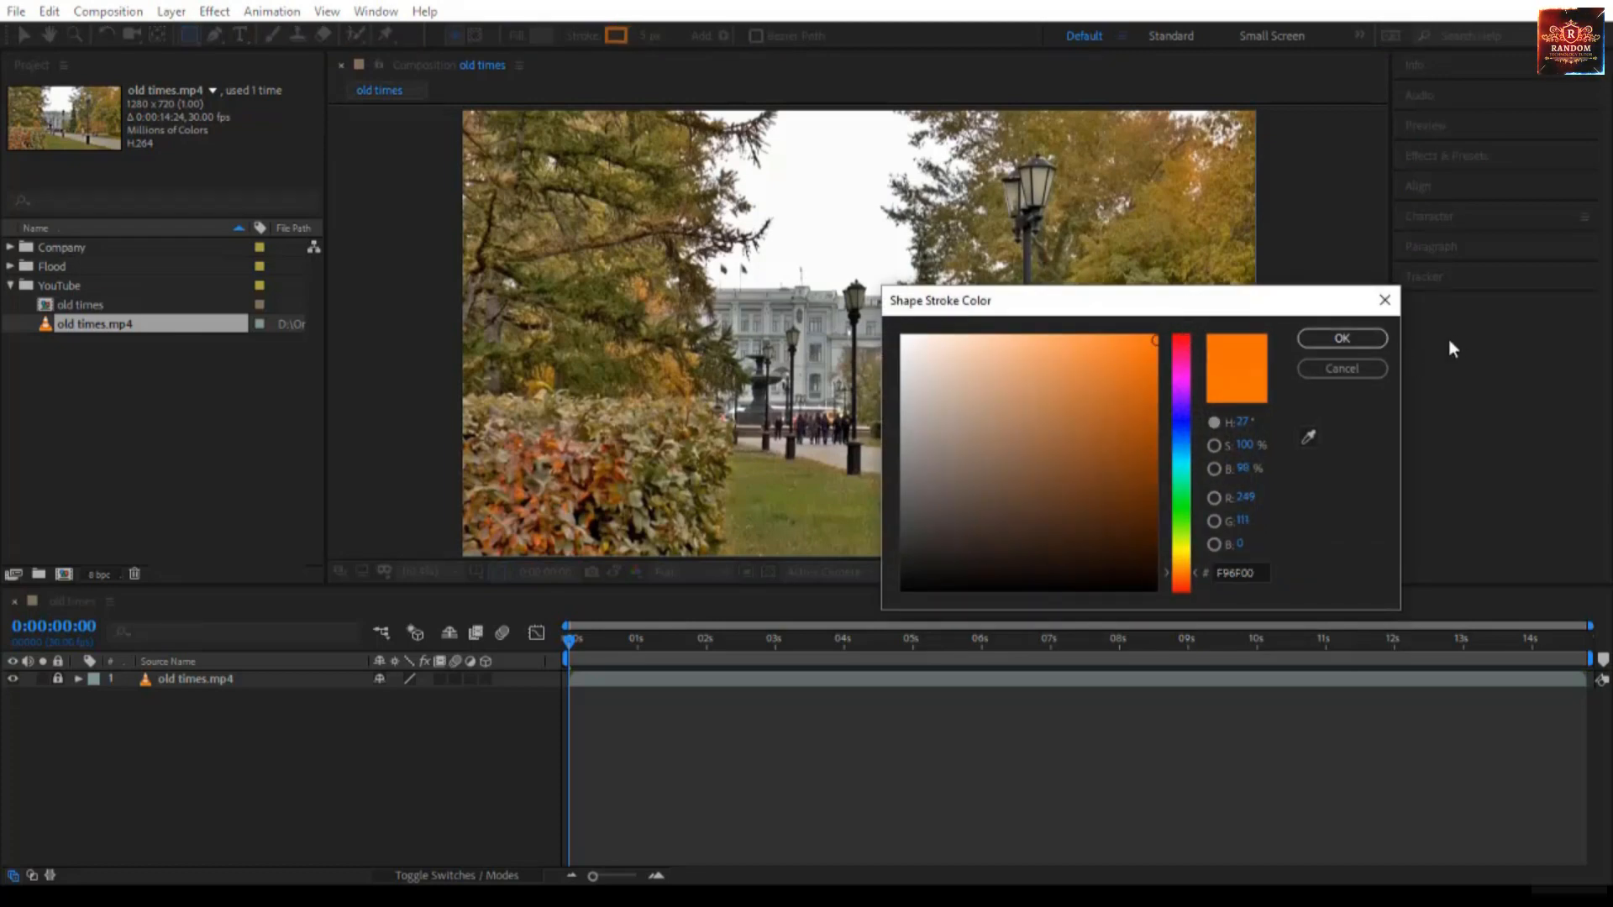
left_click(1353, 341)
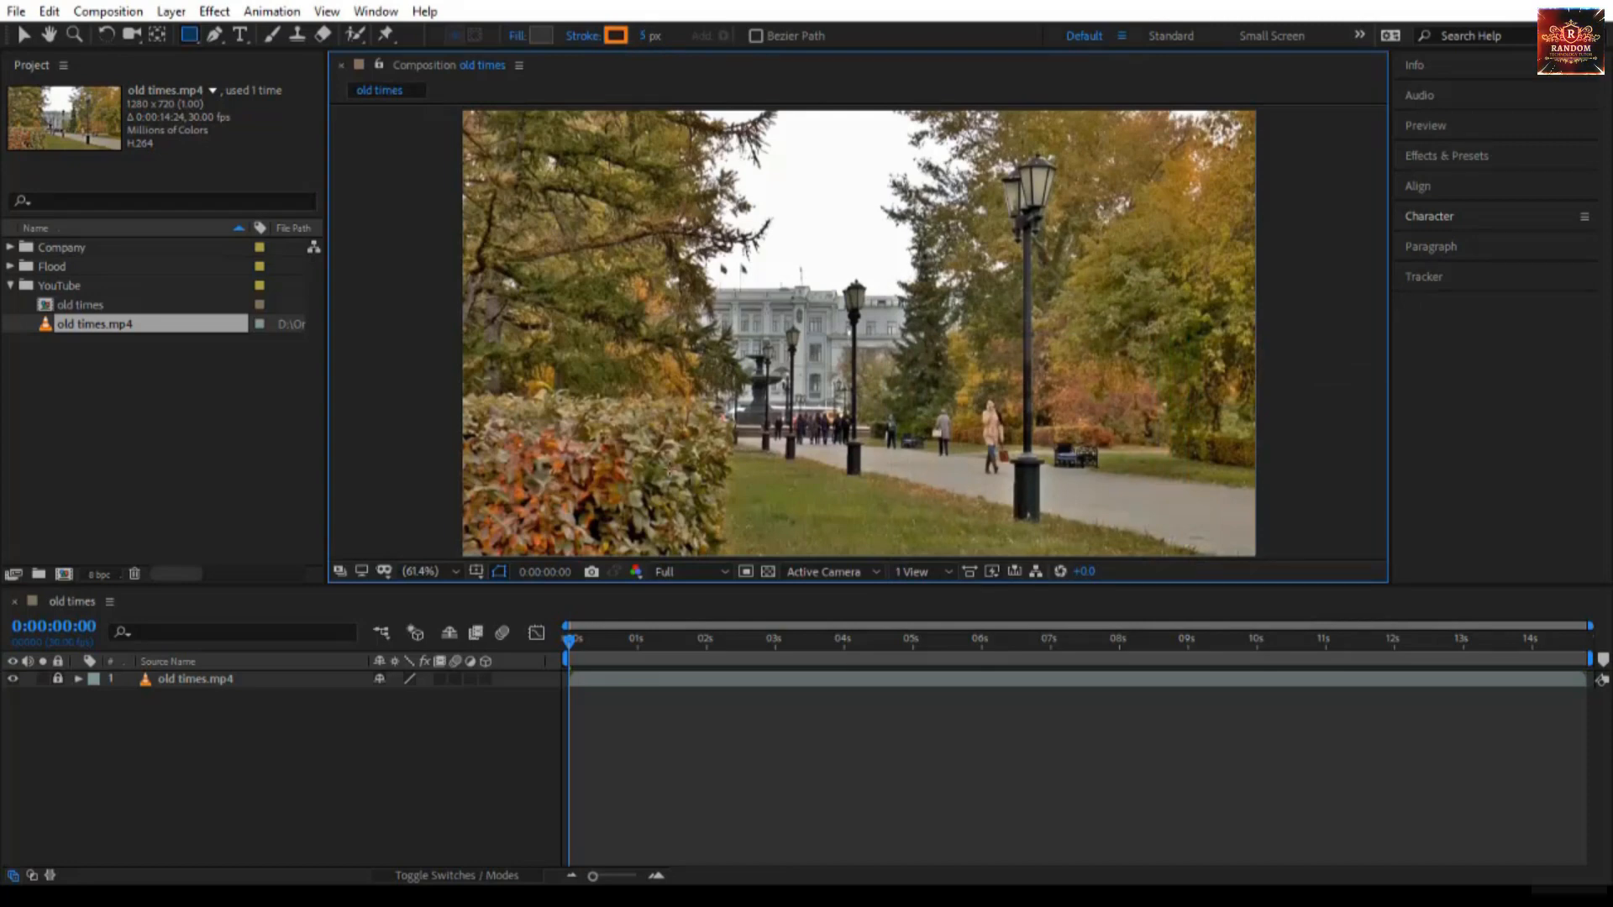
Draw a wide bar across the lower middle of the frame and a small square over its centre, as separate shape layers.
mouse_move(663, 462)
left_mouse_down()
mouse_move(964, 533)
mouse_move(1116, 536)
mouse_move(1065, 514)
left_mouse_up()
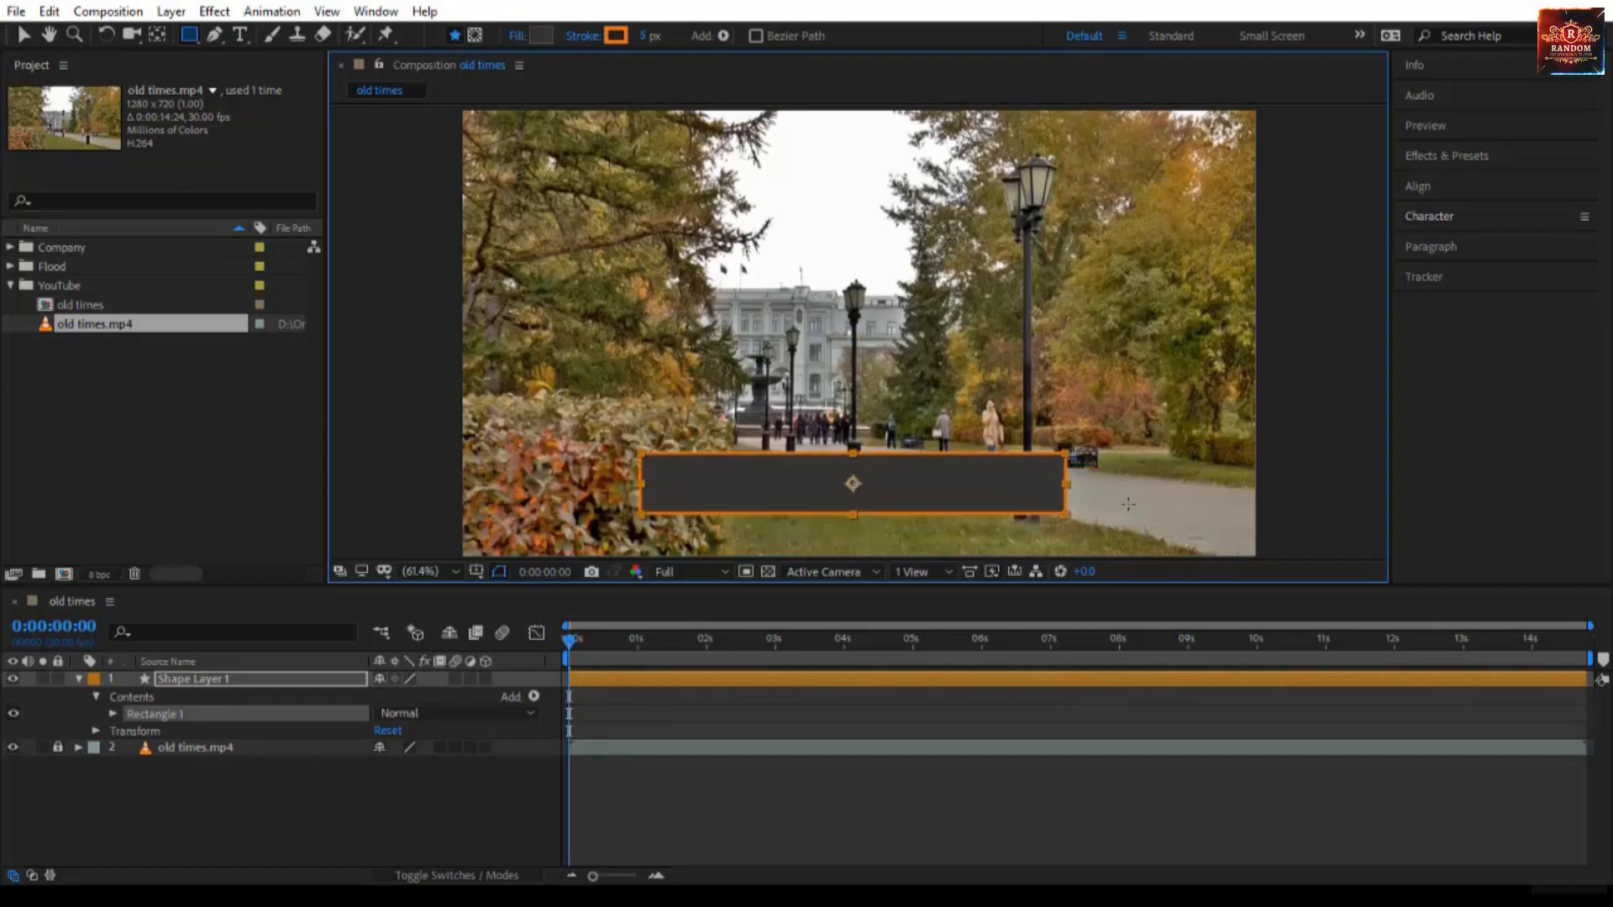
left_click(289, 824)
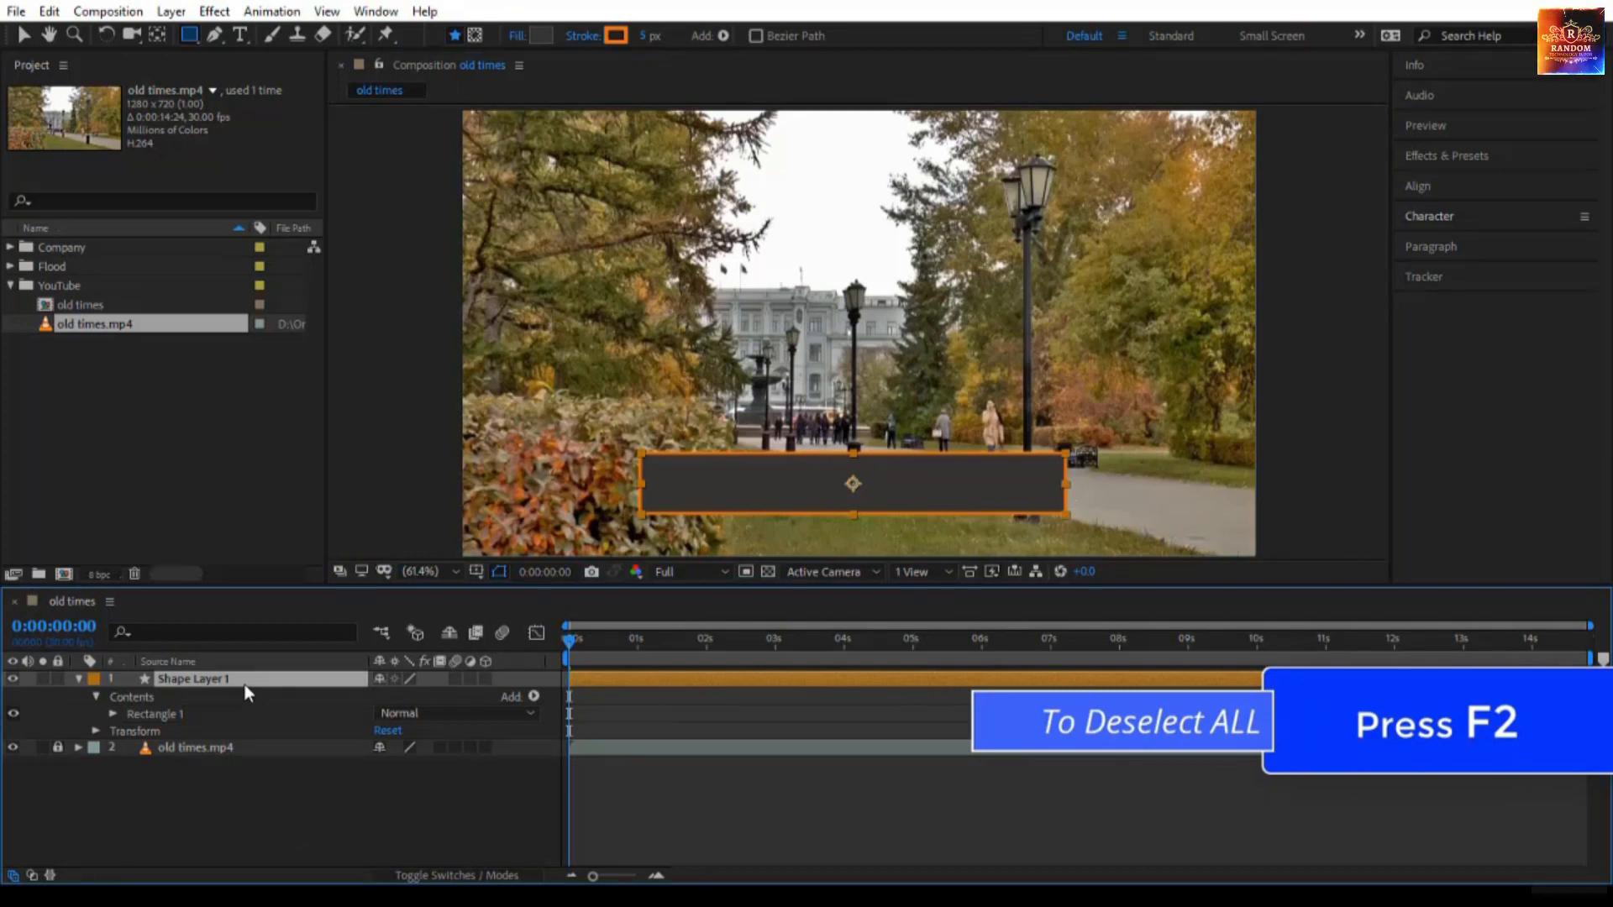
key("F2")
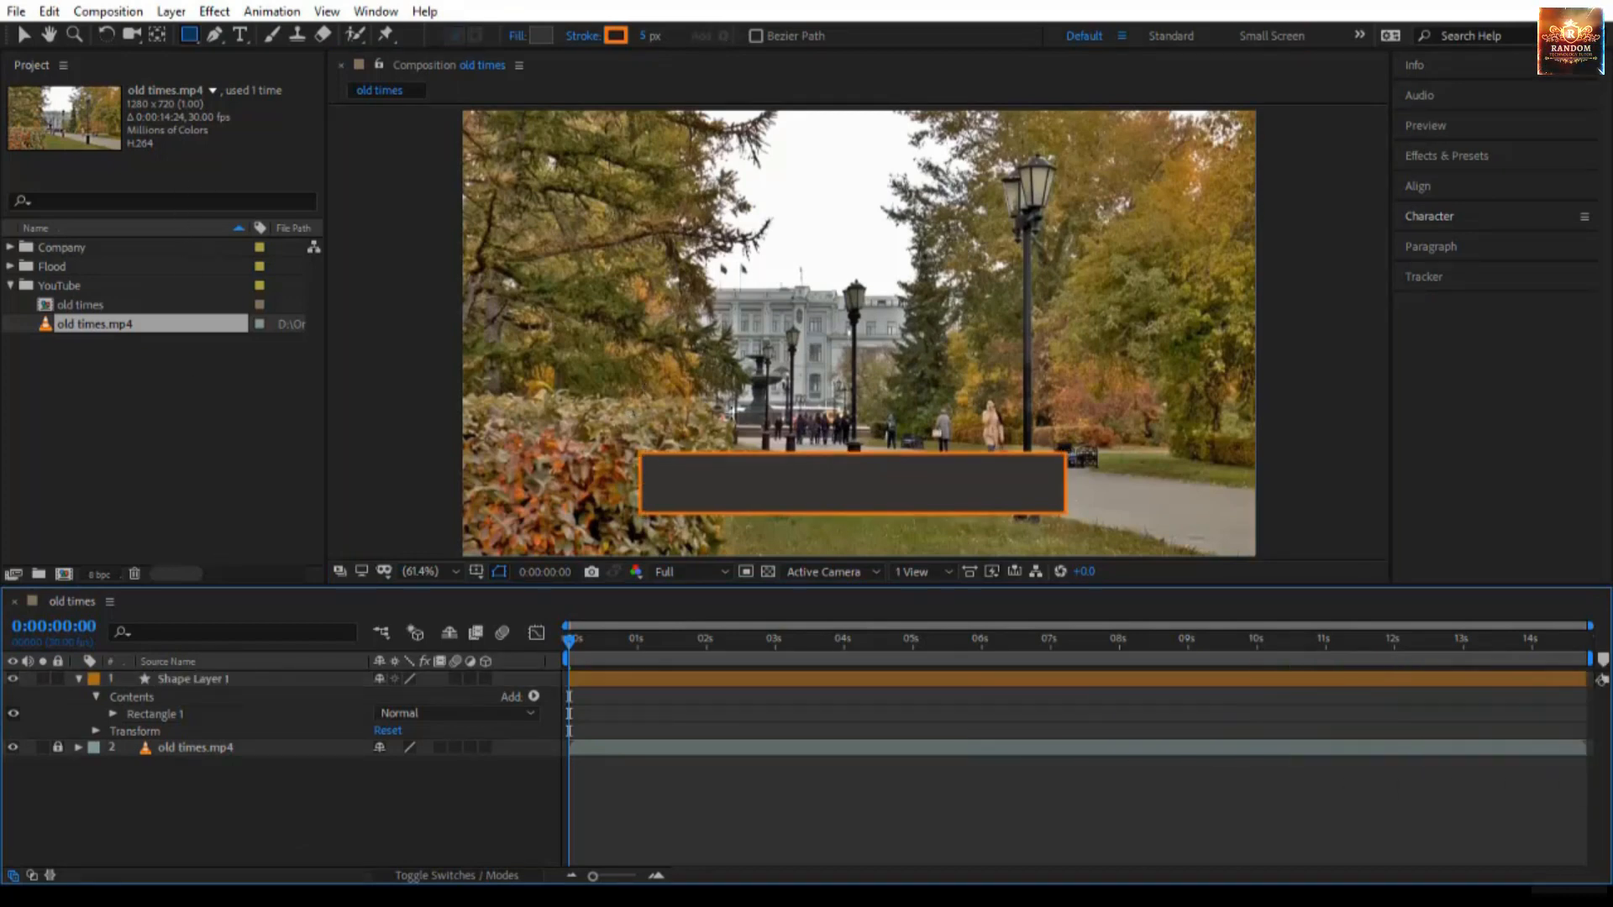
left_click_drag(815, 449, 891, 527)
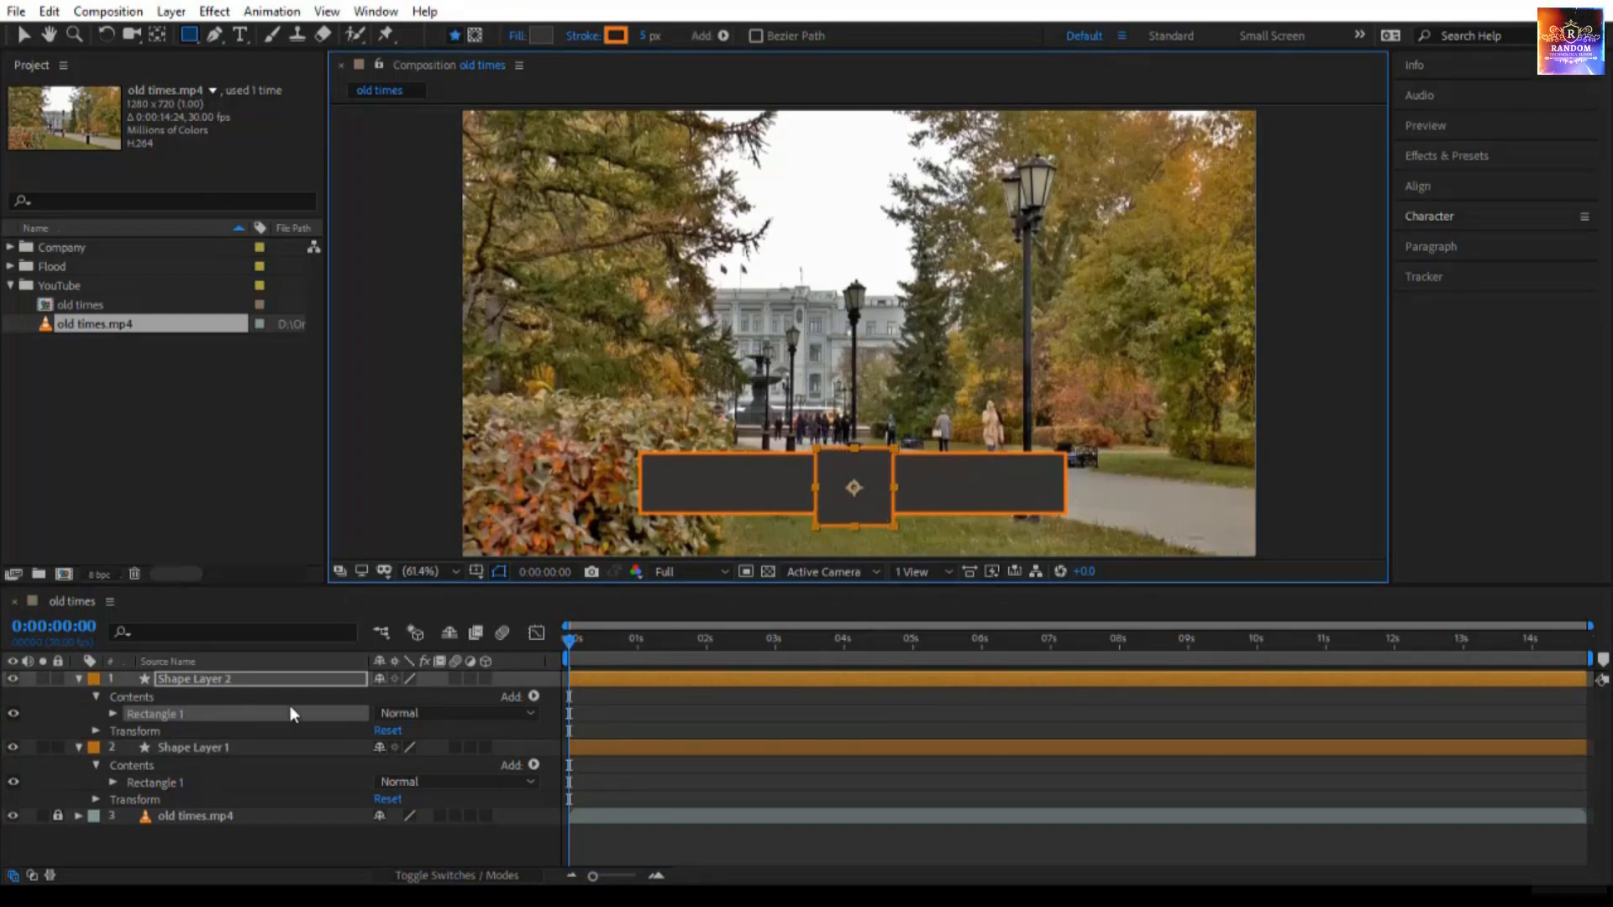
Align the square and the bar layers to each other's horizontal and vertical centres, leaving both deselected.
left_click(256, 675)
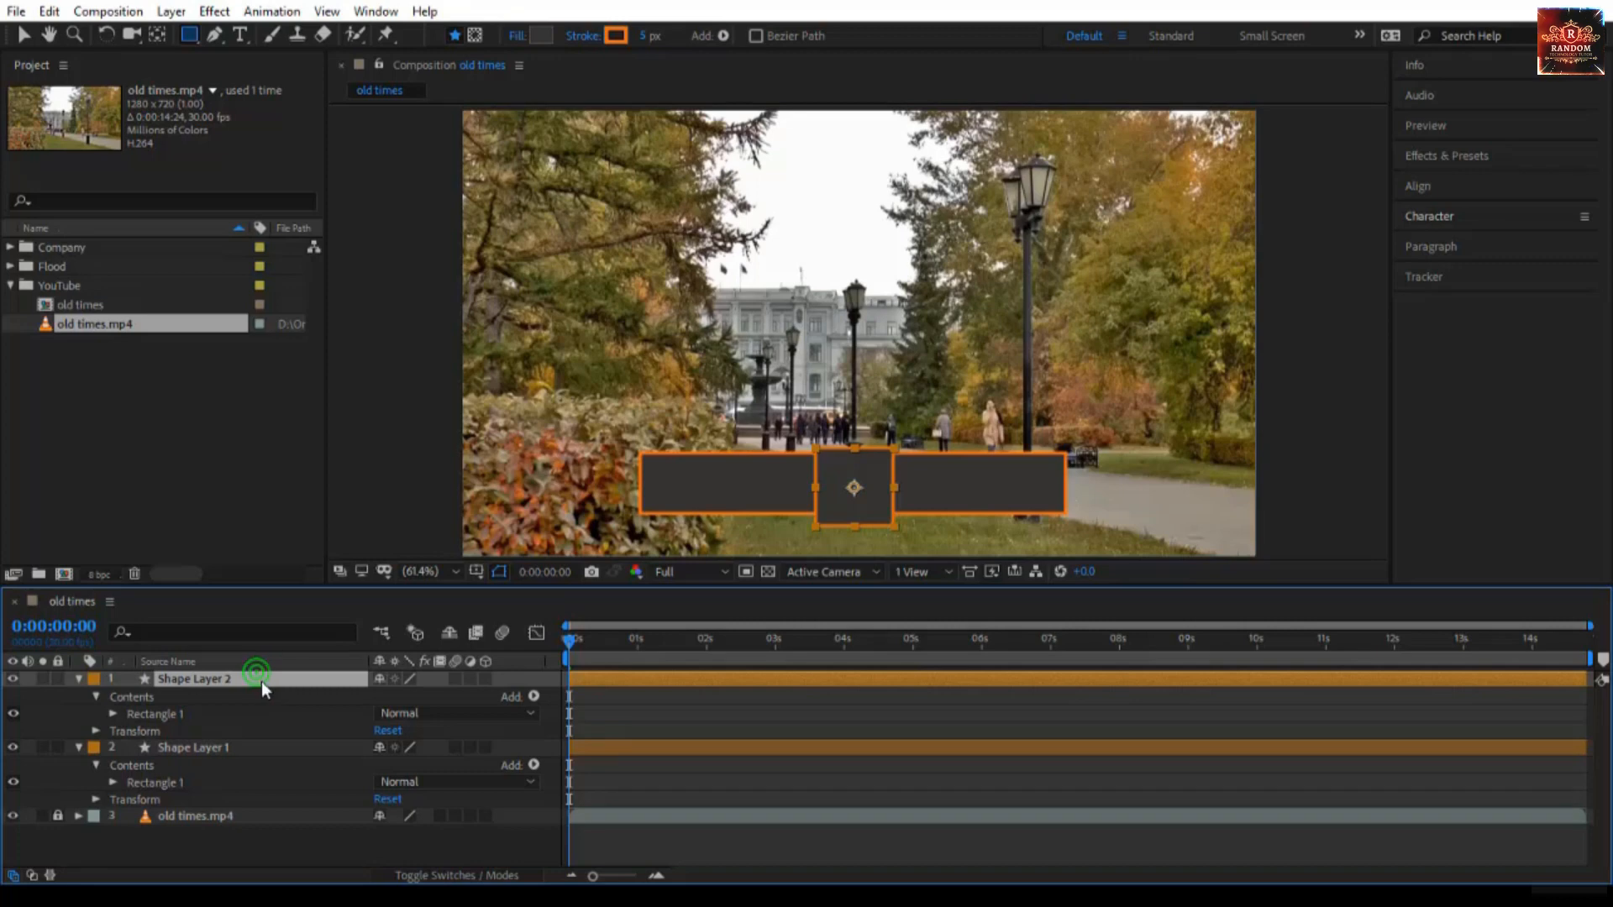
left_click(23, 34)
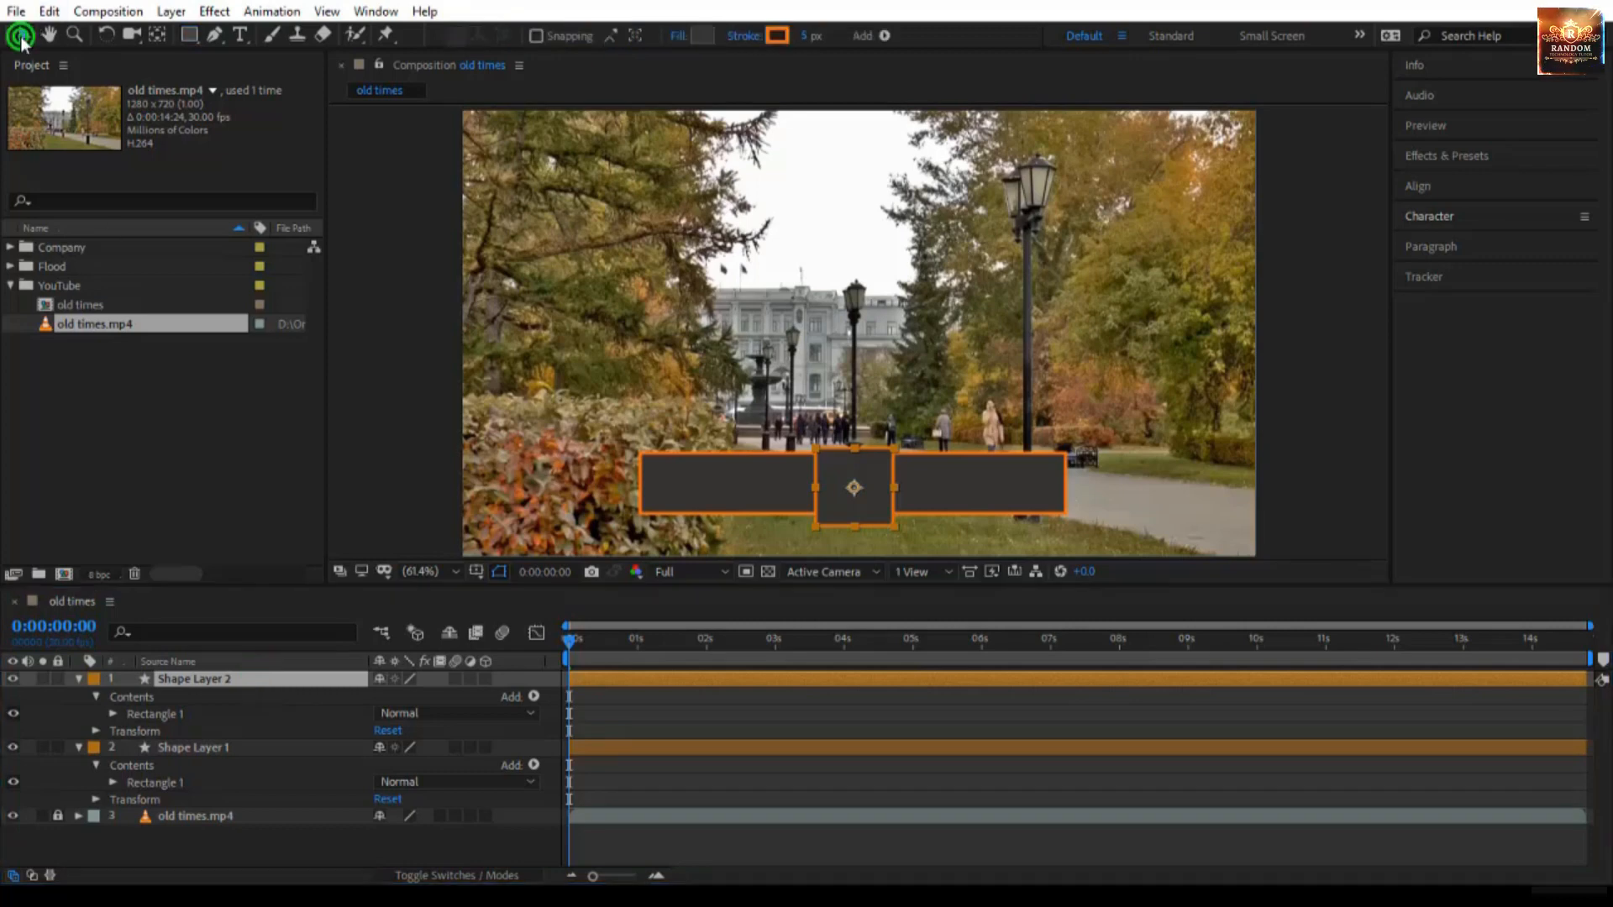
left_click(844, 447)
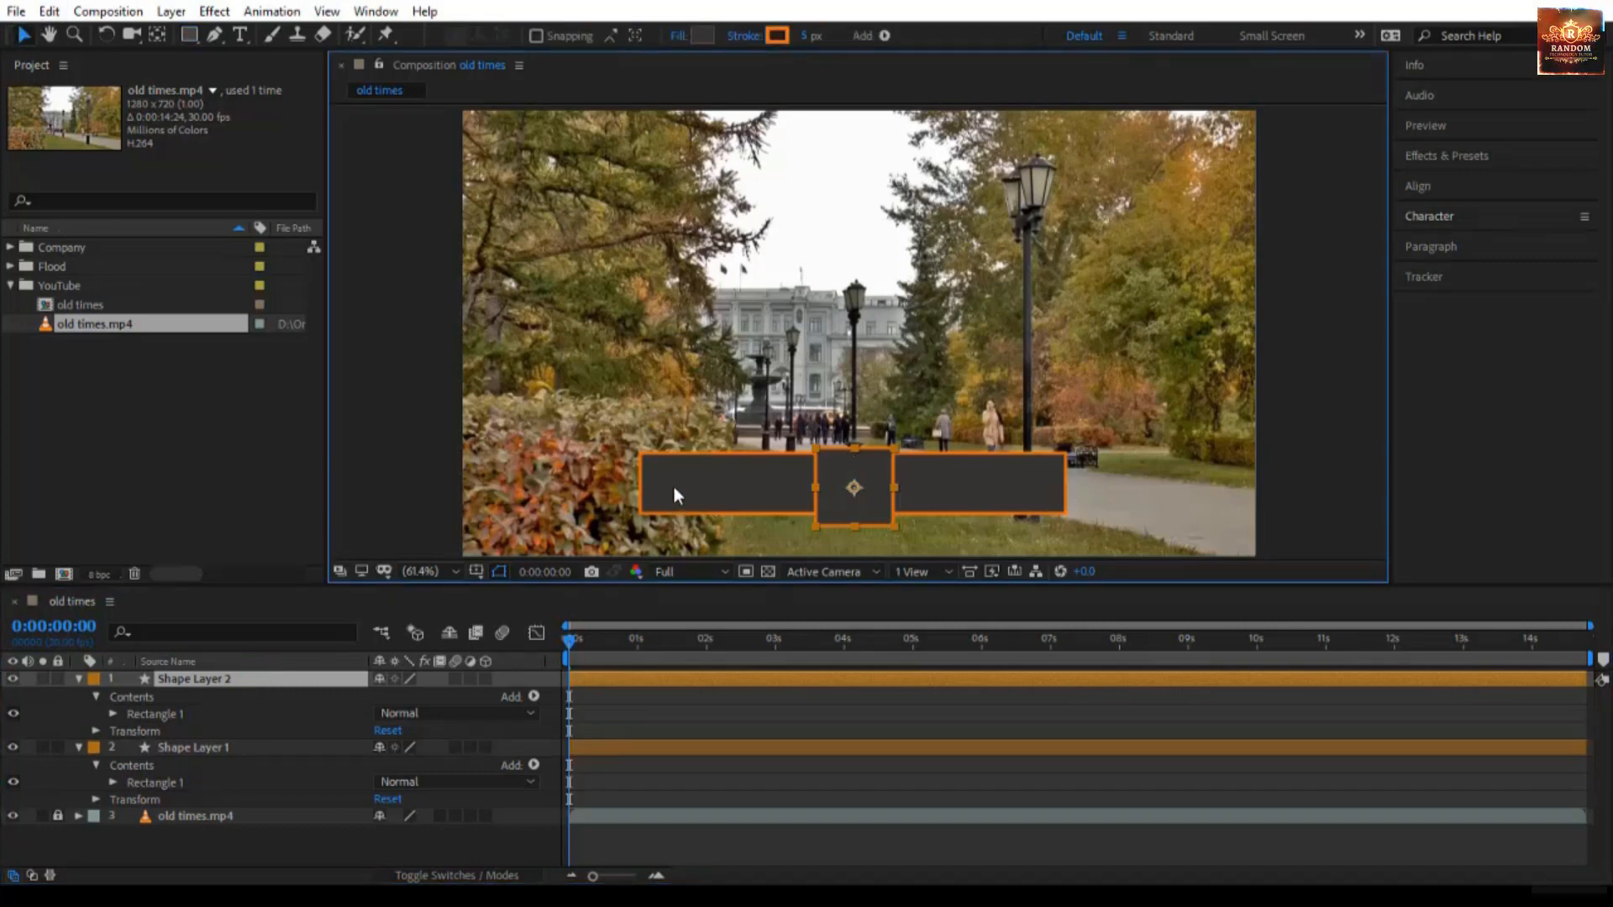
left_click(673, 488)
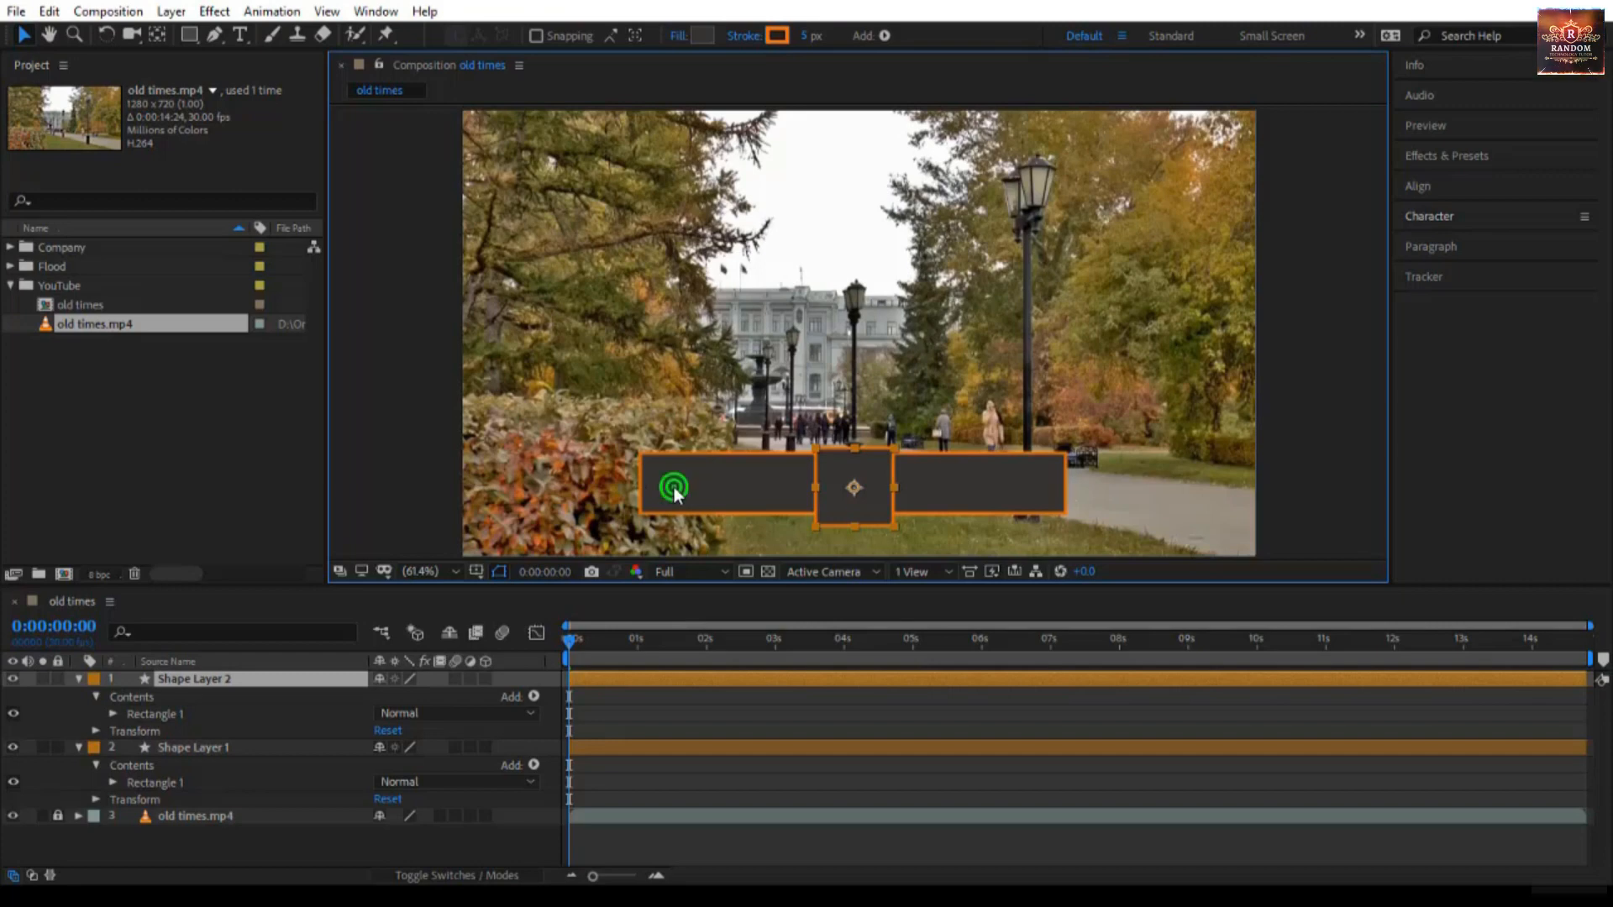
left_click(1468, 183)
left_click(1447, 237)
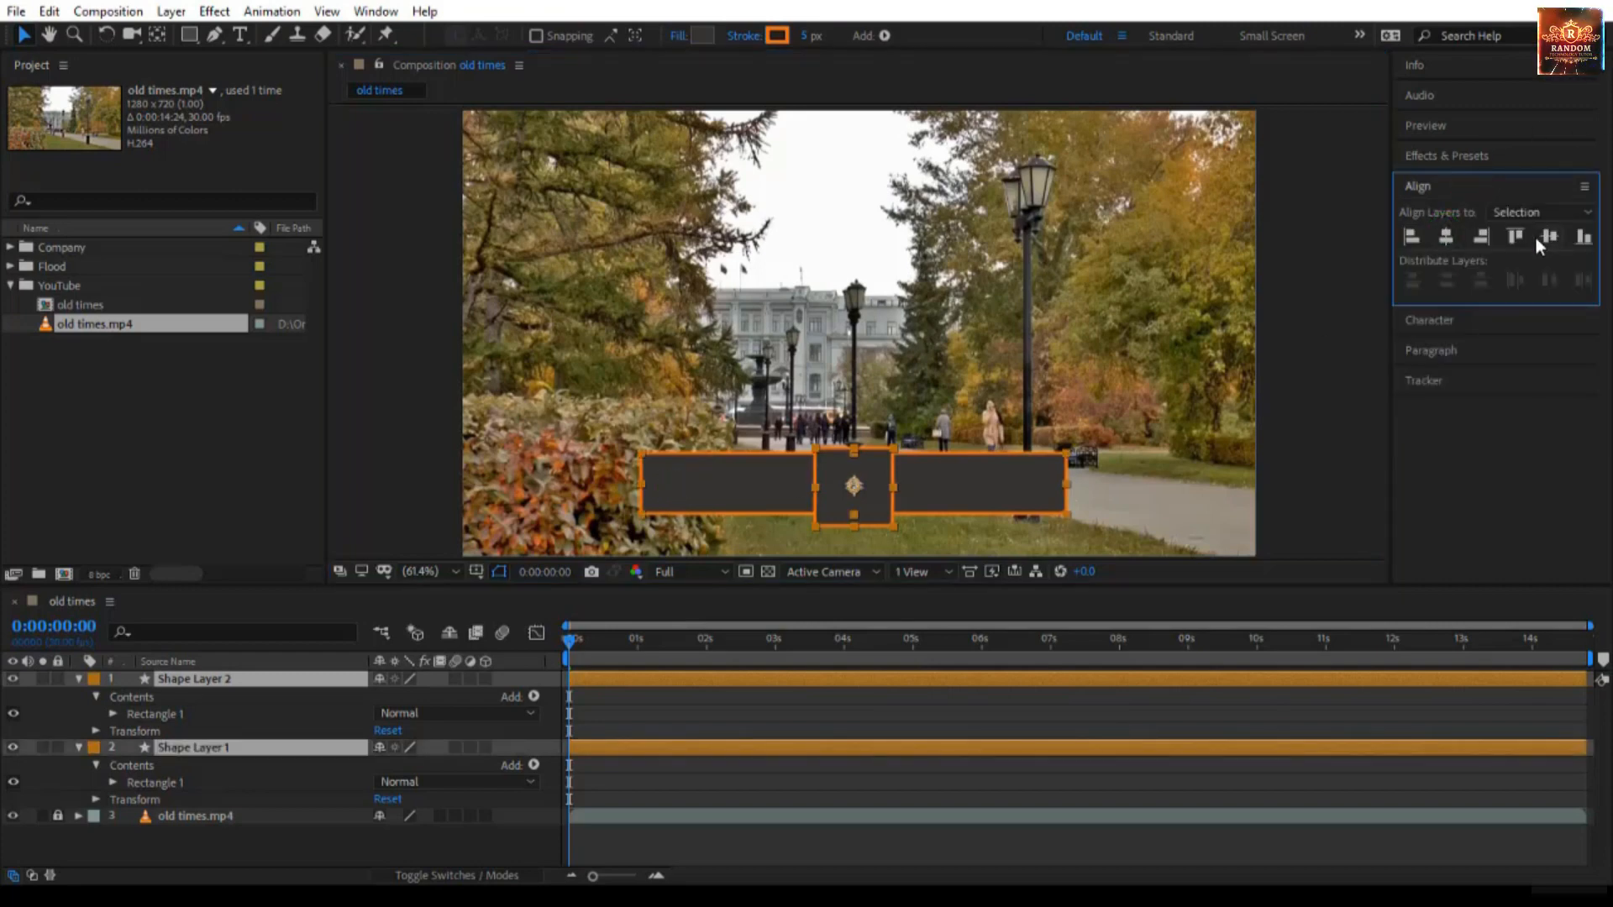
left_click(1546, 237)
left_click(1303, 443)
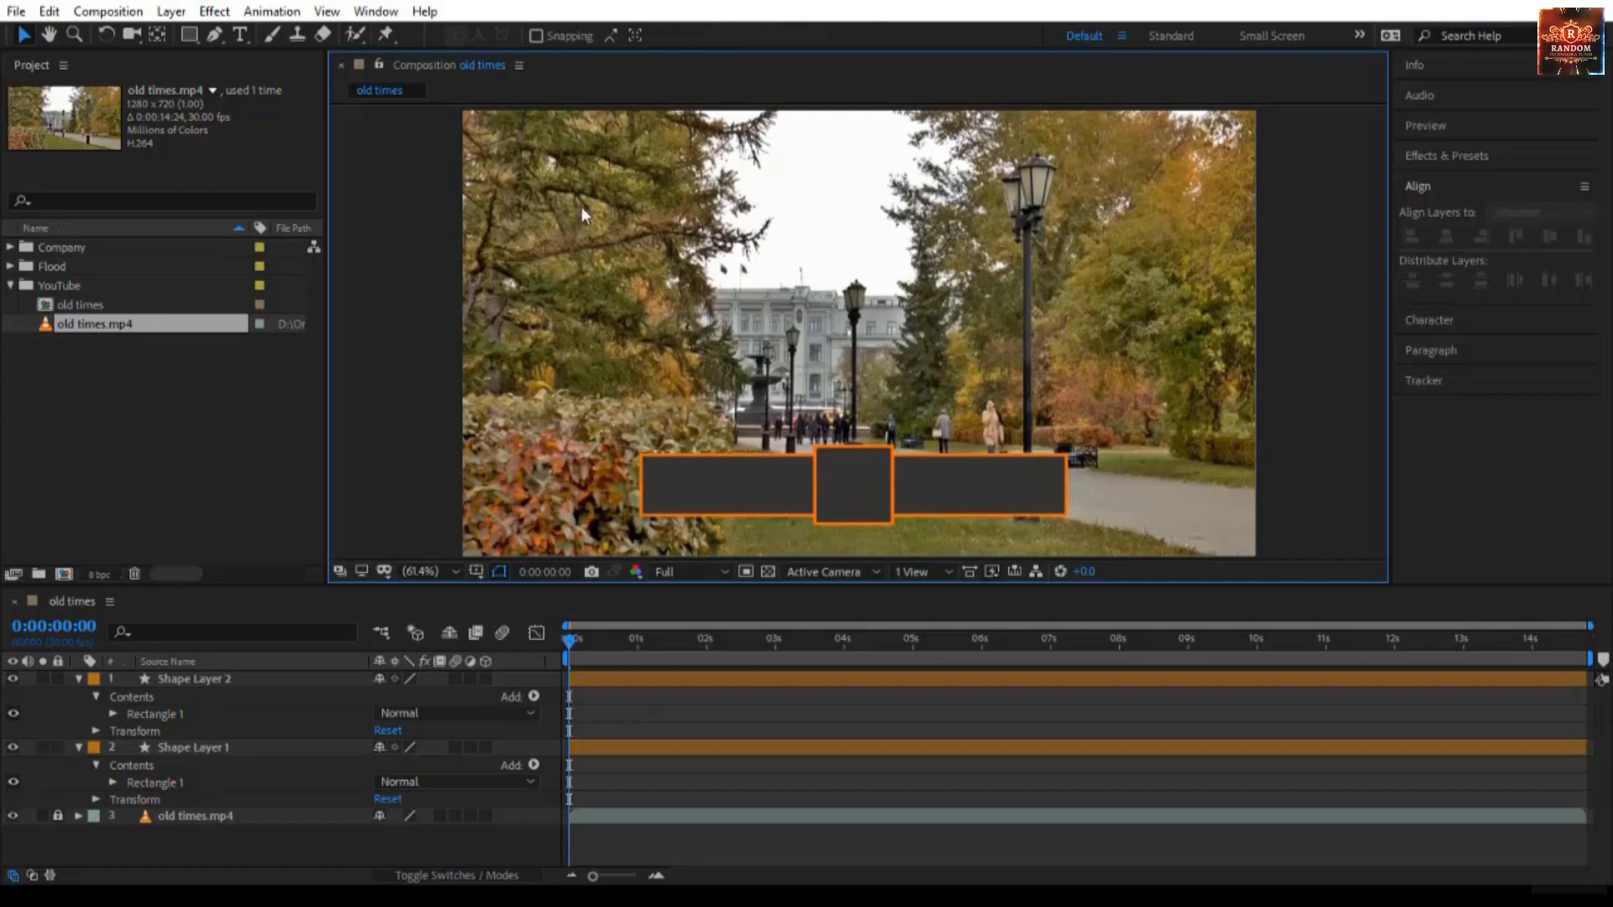
Activate the Type tool and set the font size to 50 px.
key("ctrl+t")
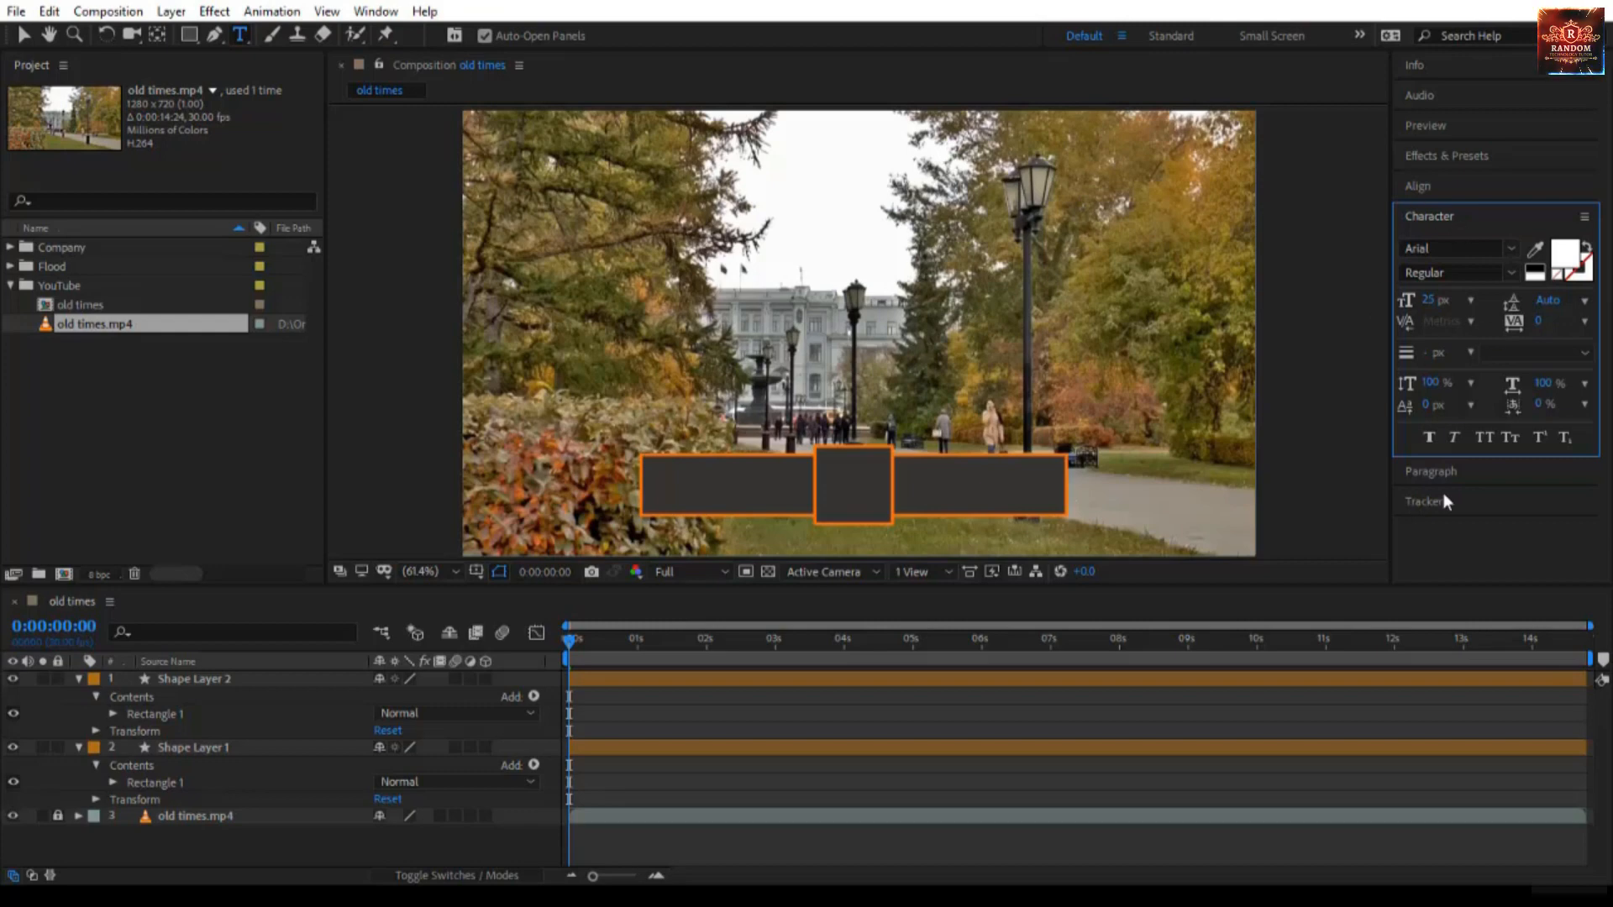
left_click(1431, 304)
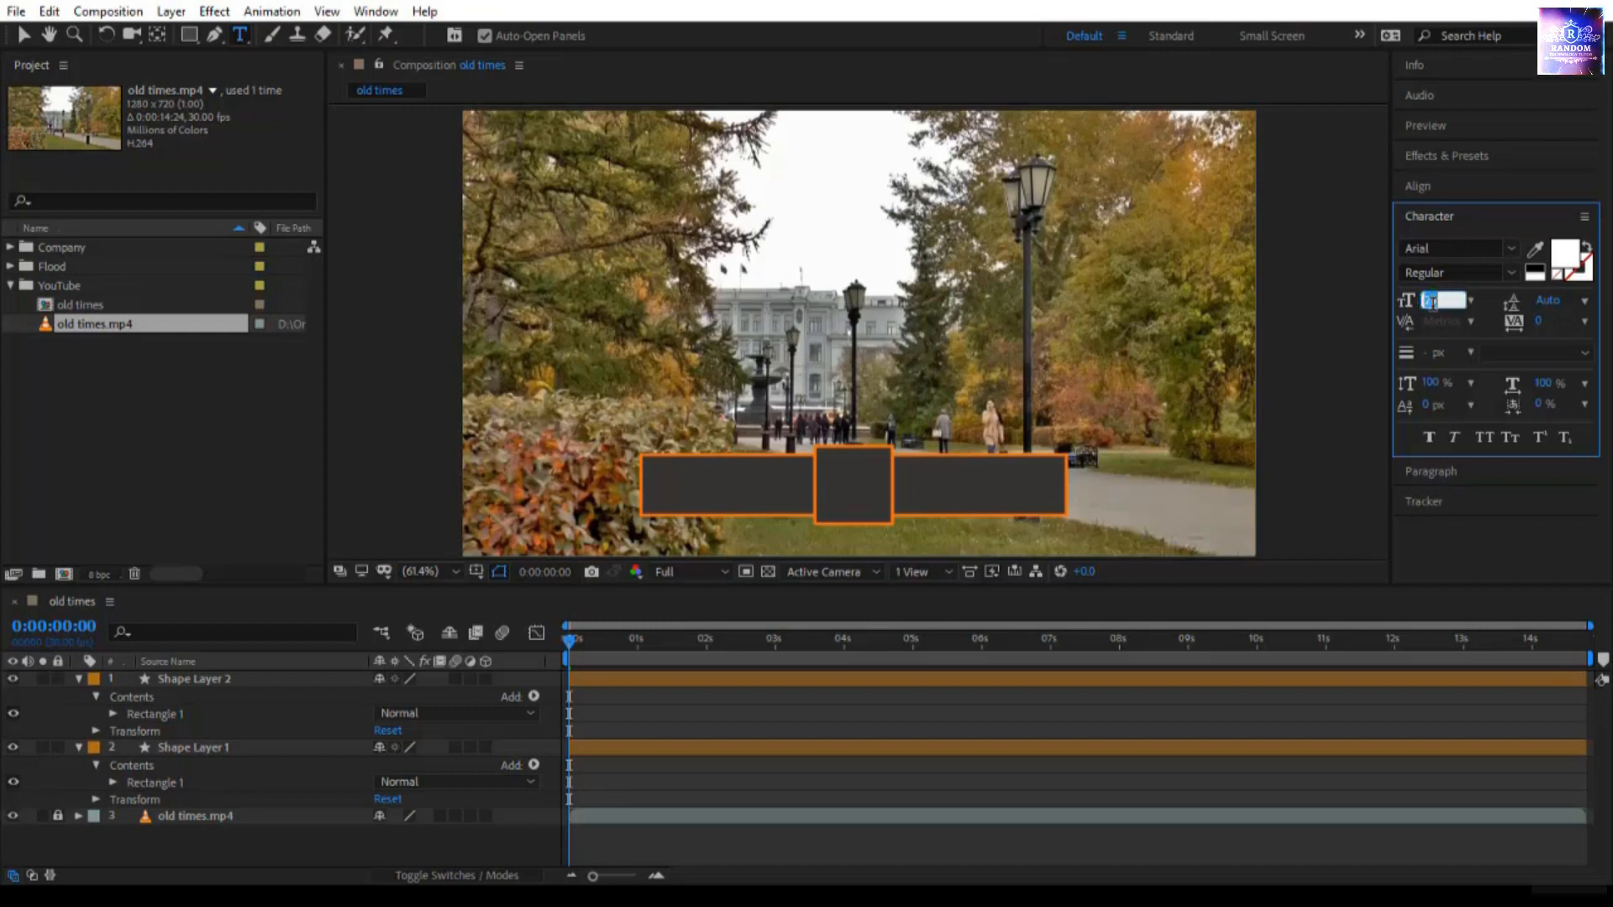
type("50")
key("Return")
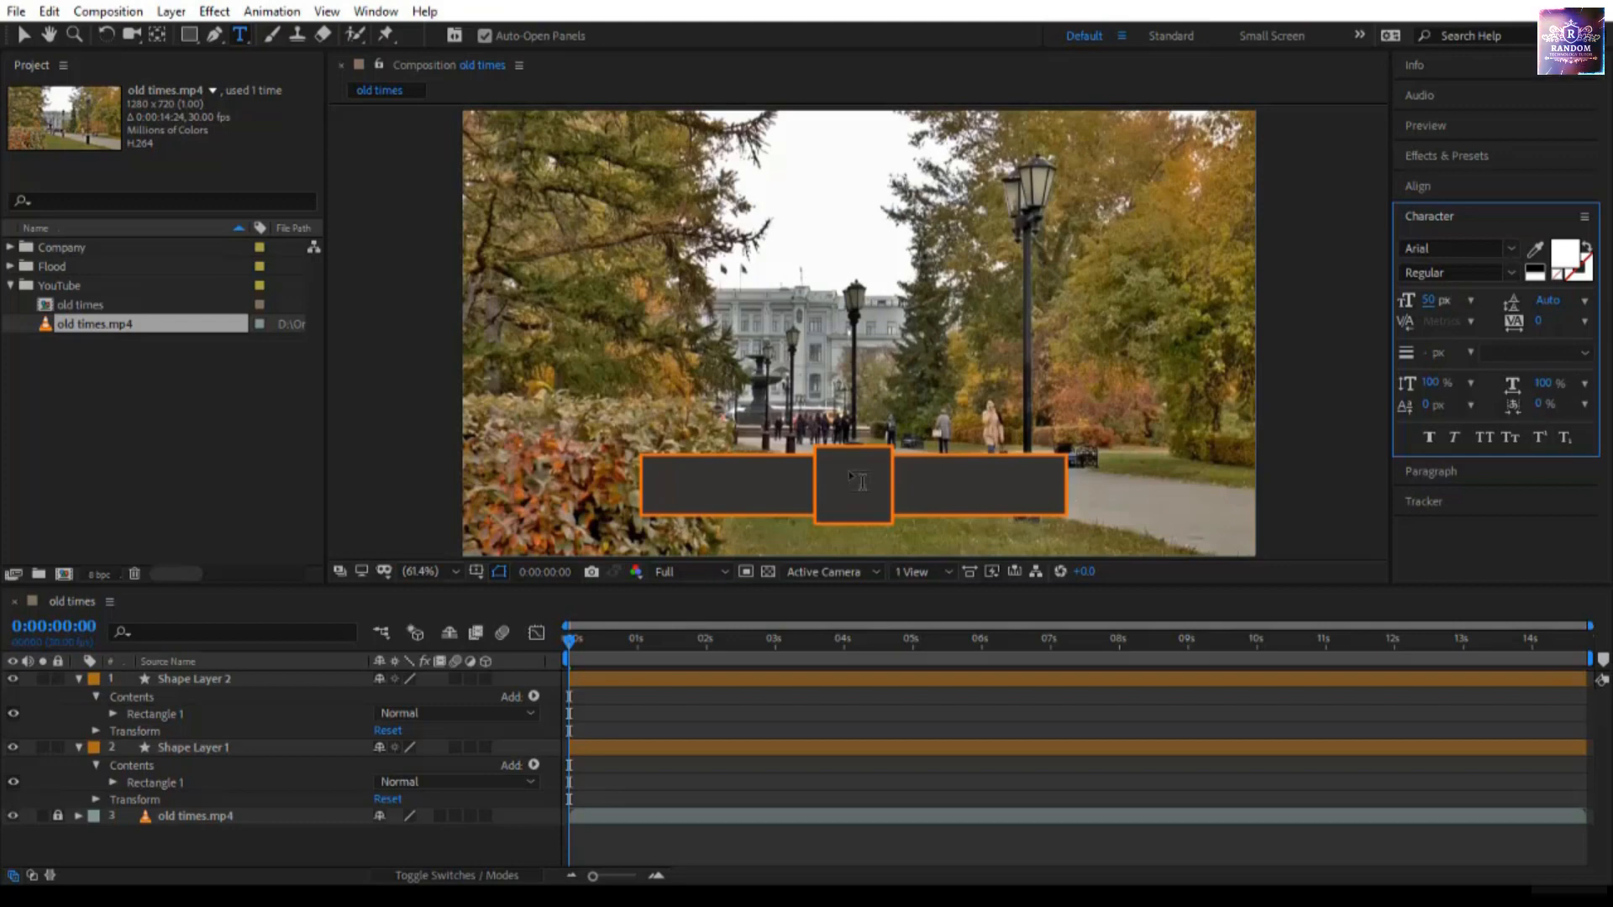
left_click(1511, 249)
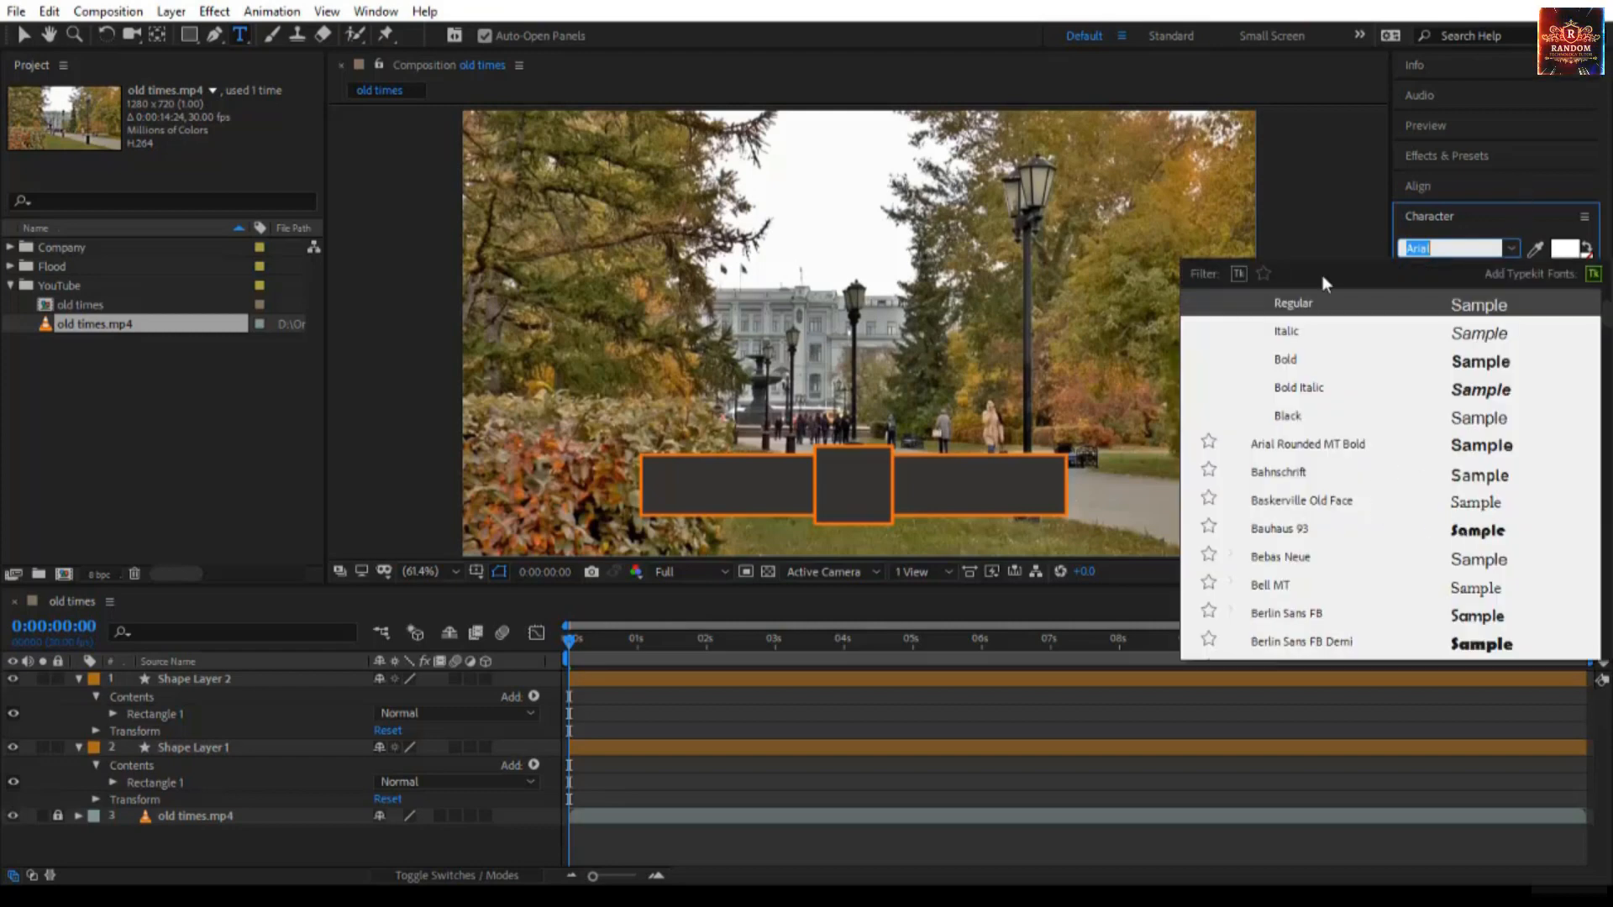
left_click(1479, 215)
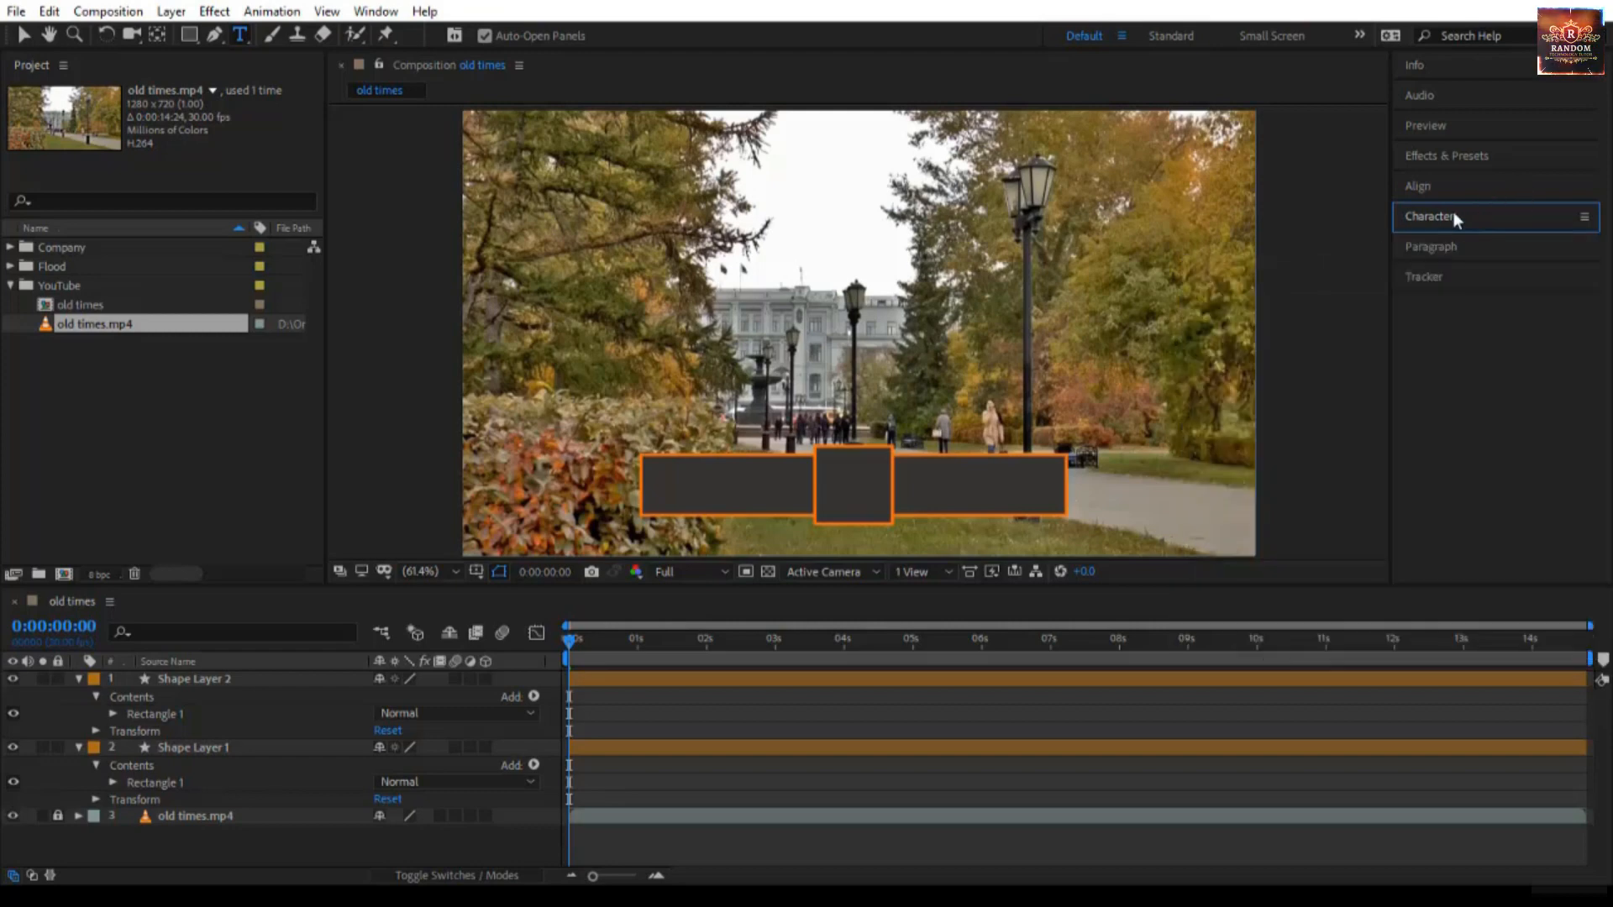
left_click(1452, 213)
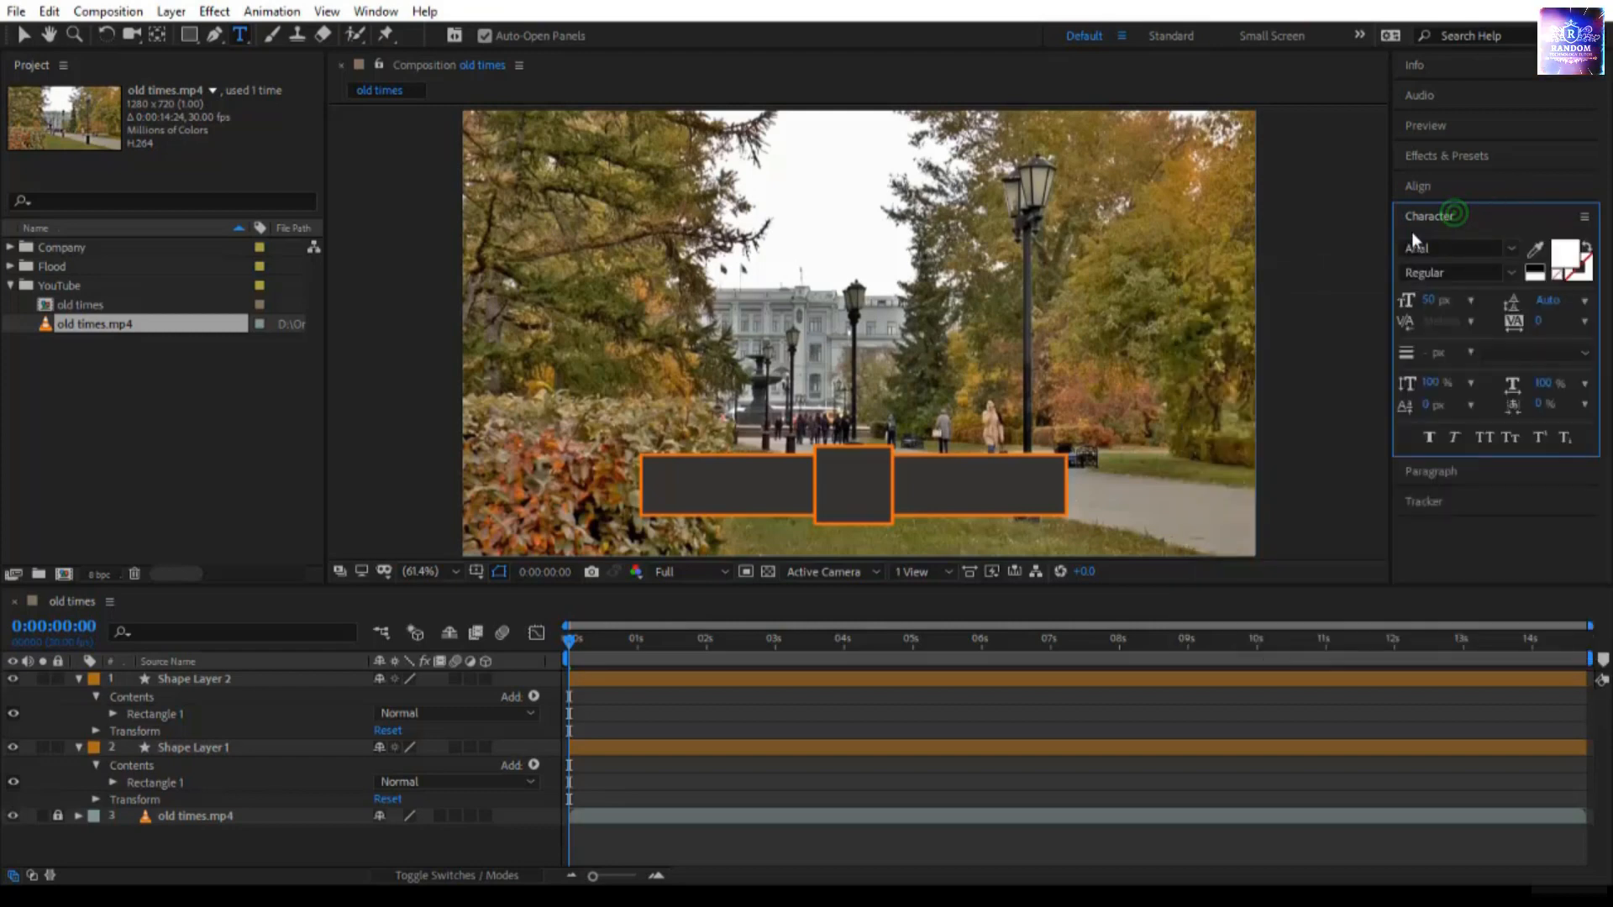
Add a text layer reading "YouTube" over the left end of the bar.
left_click(677, 499)
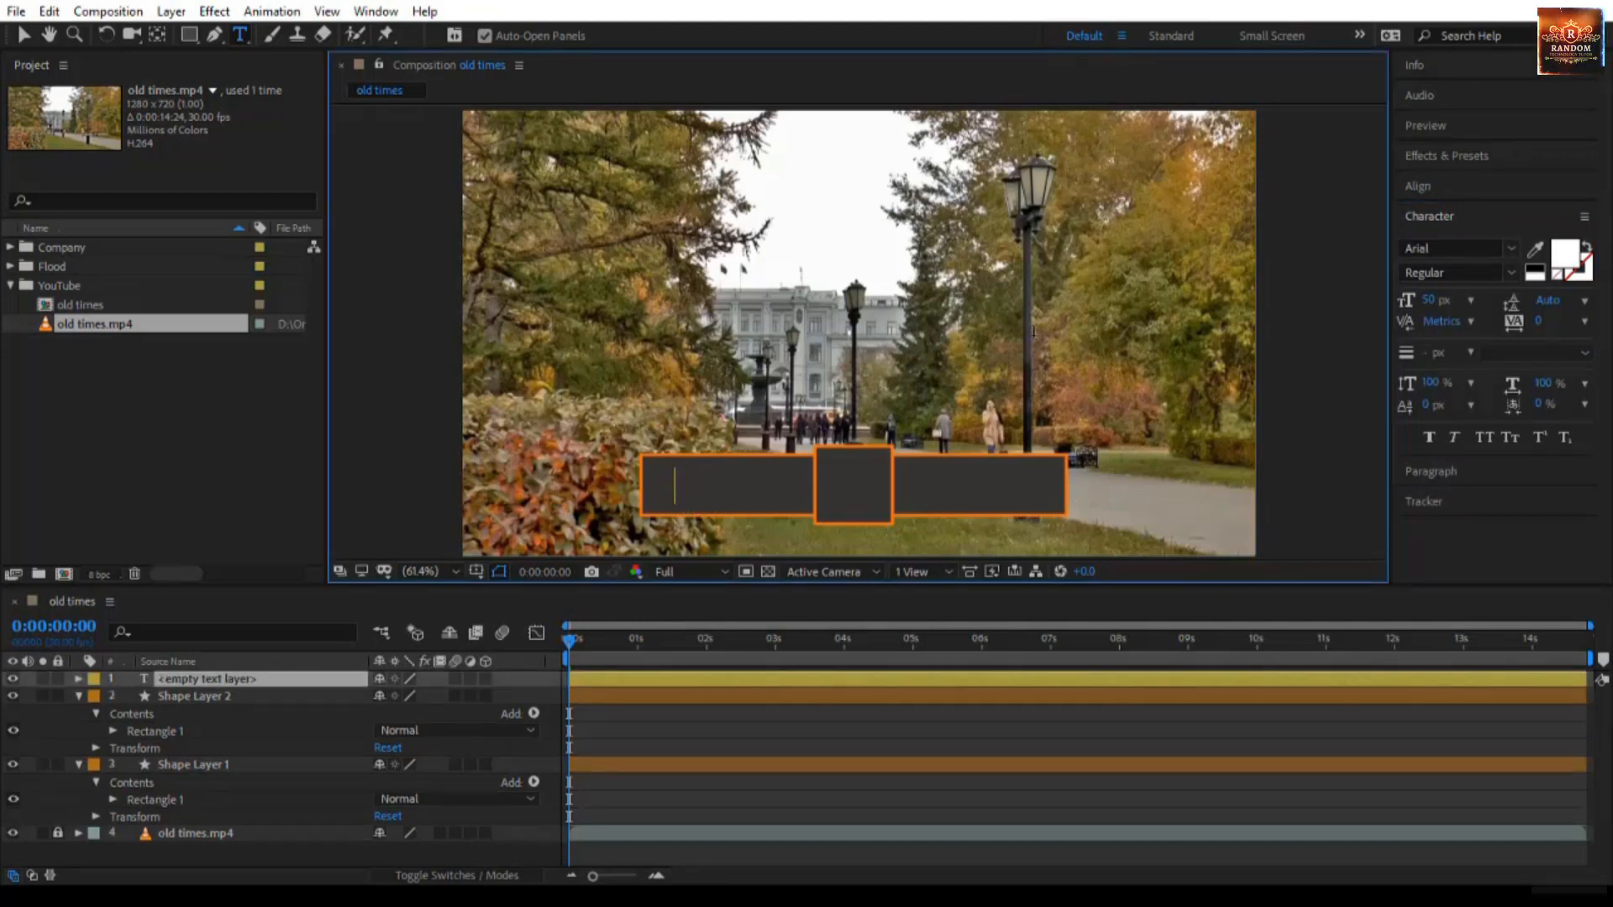
type("YouTube")
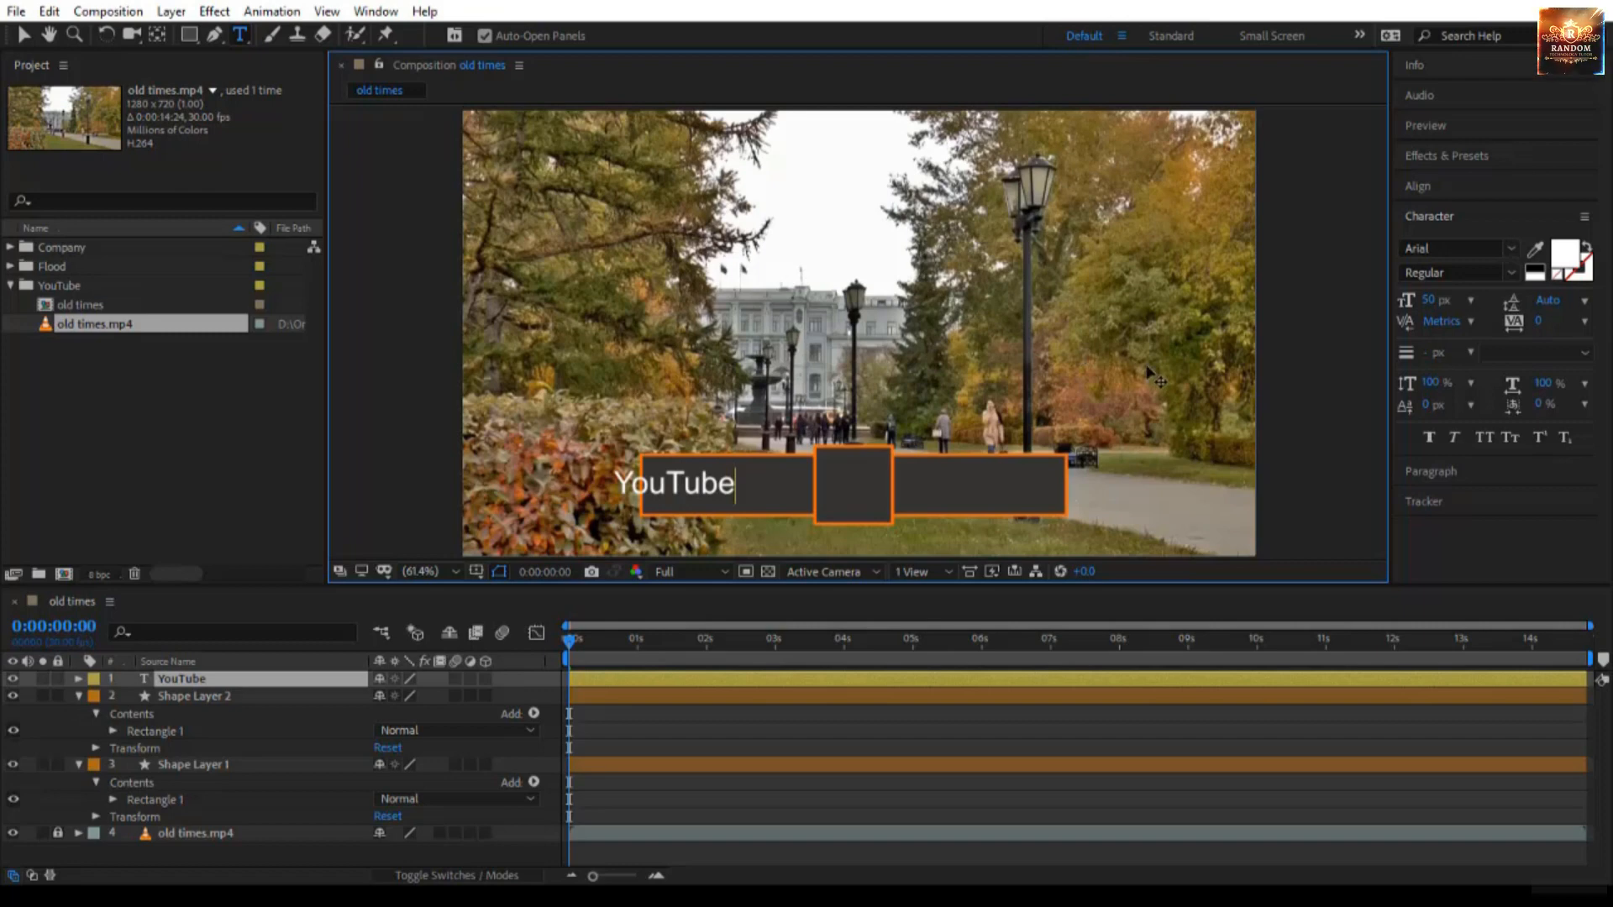
key("Escape")
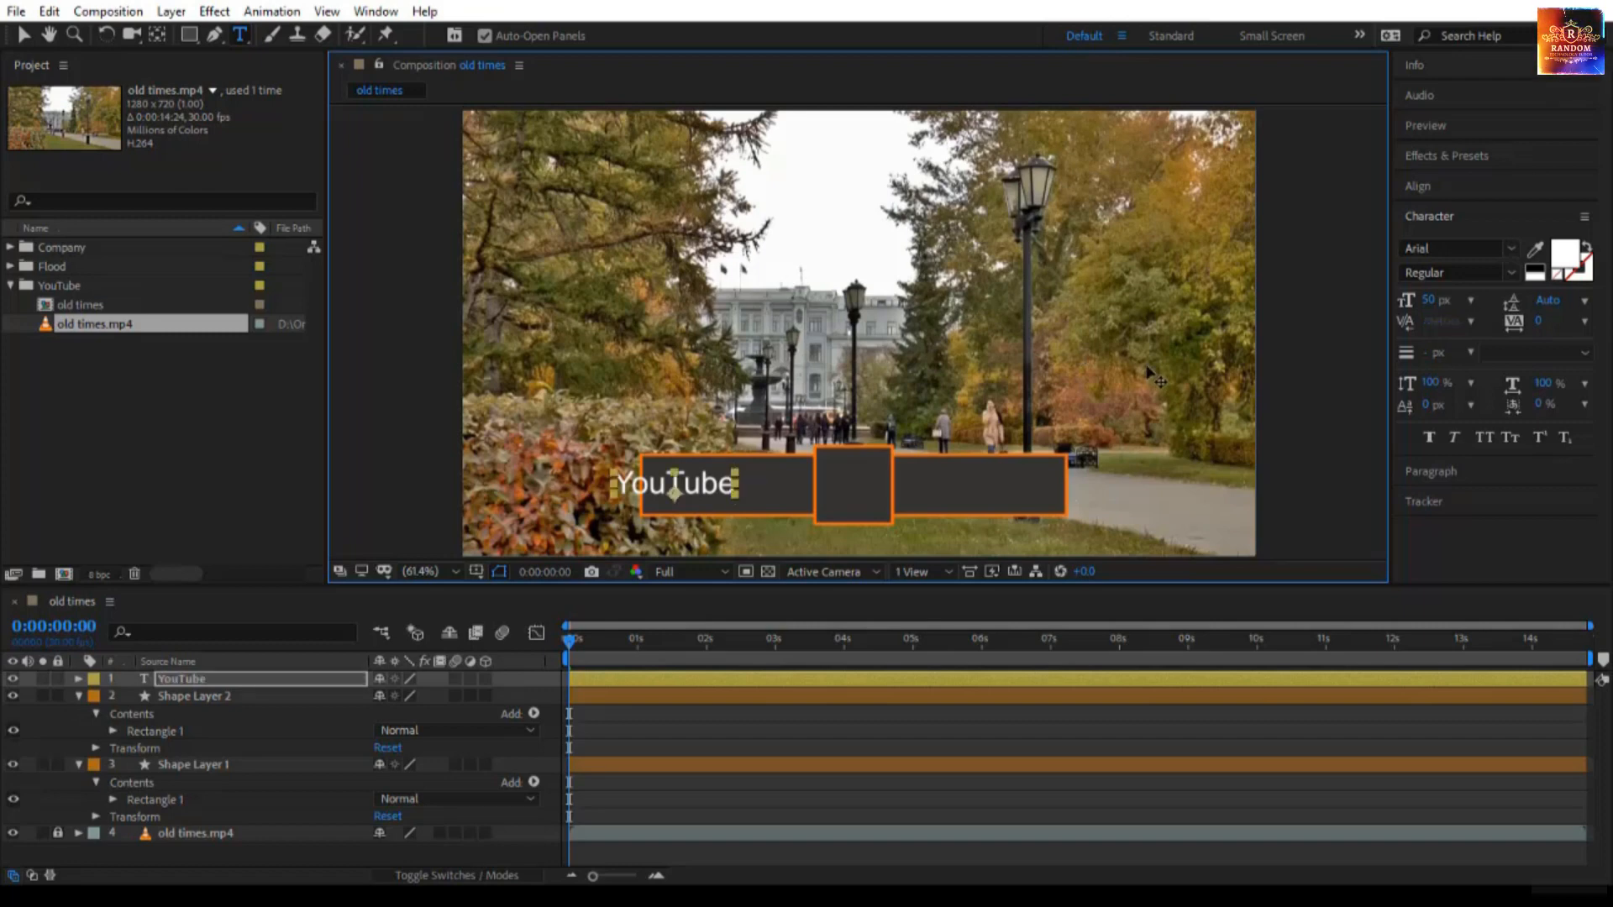
Add a separate text layer reading "Channel" and position it inside the bar's section right of the square.
left_click(918, 484)
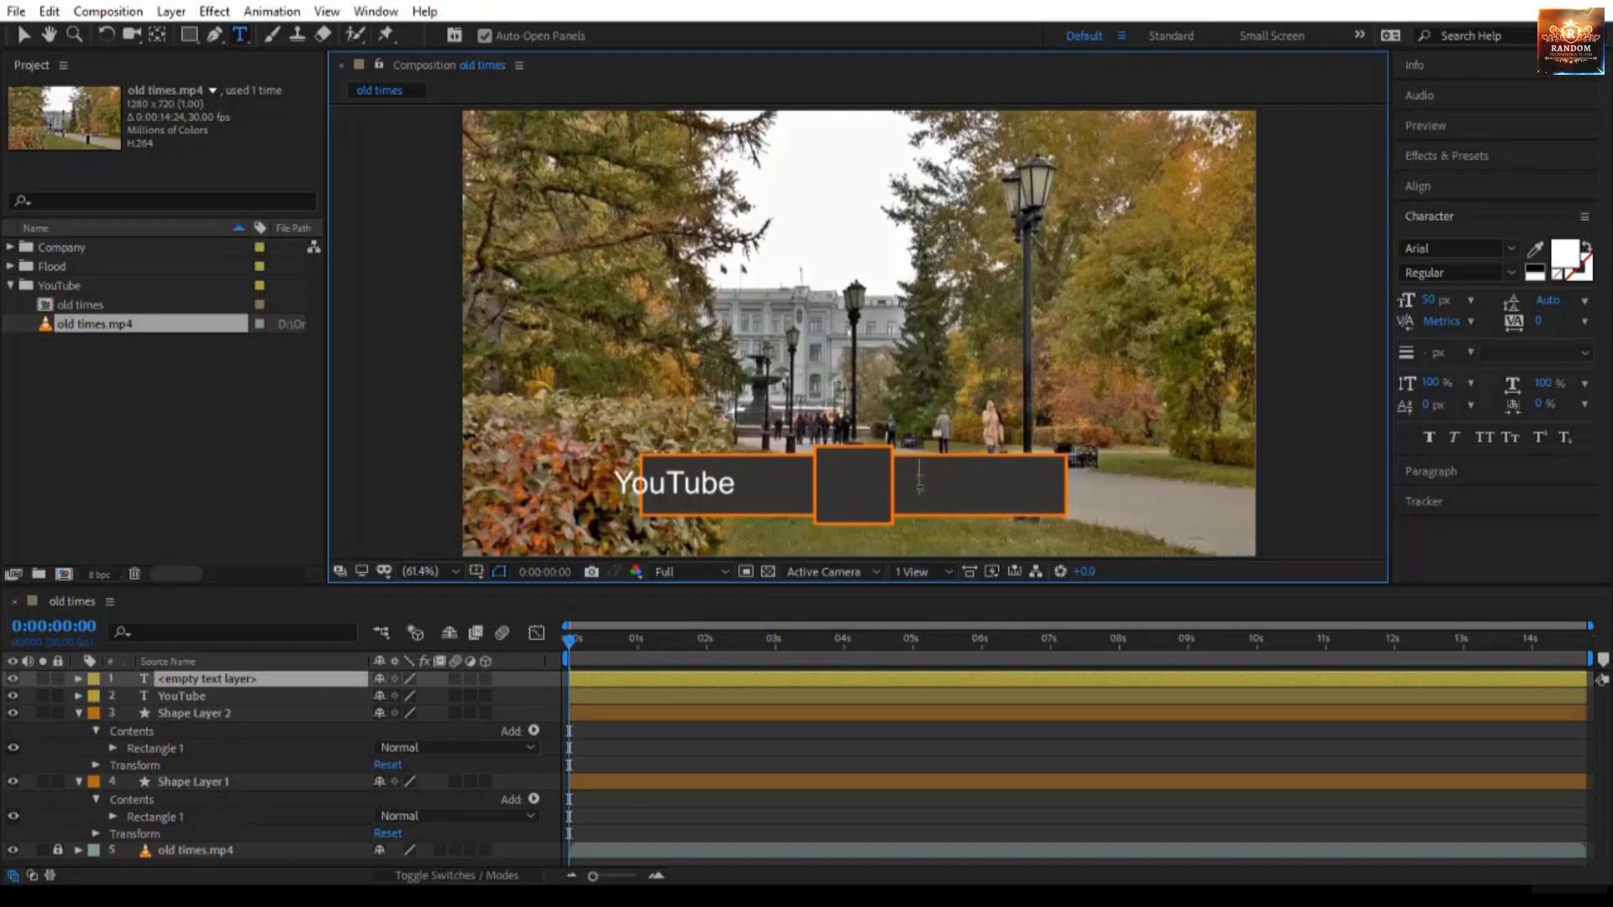
type("Channel")
key("Escape")
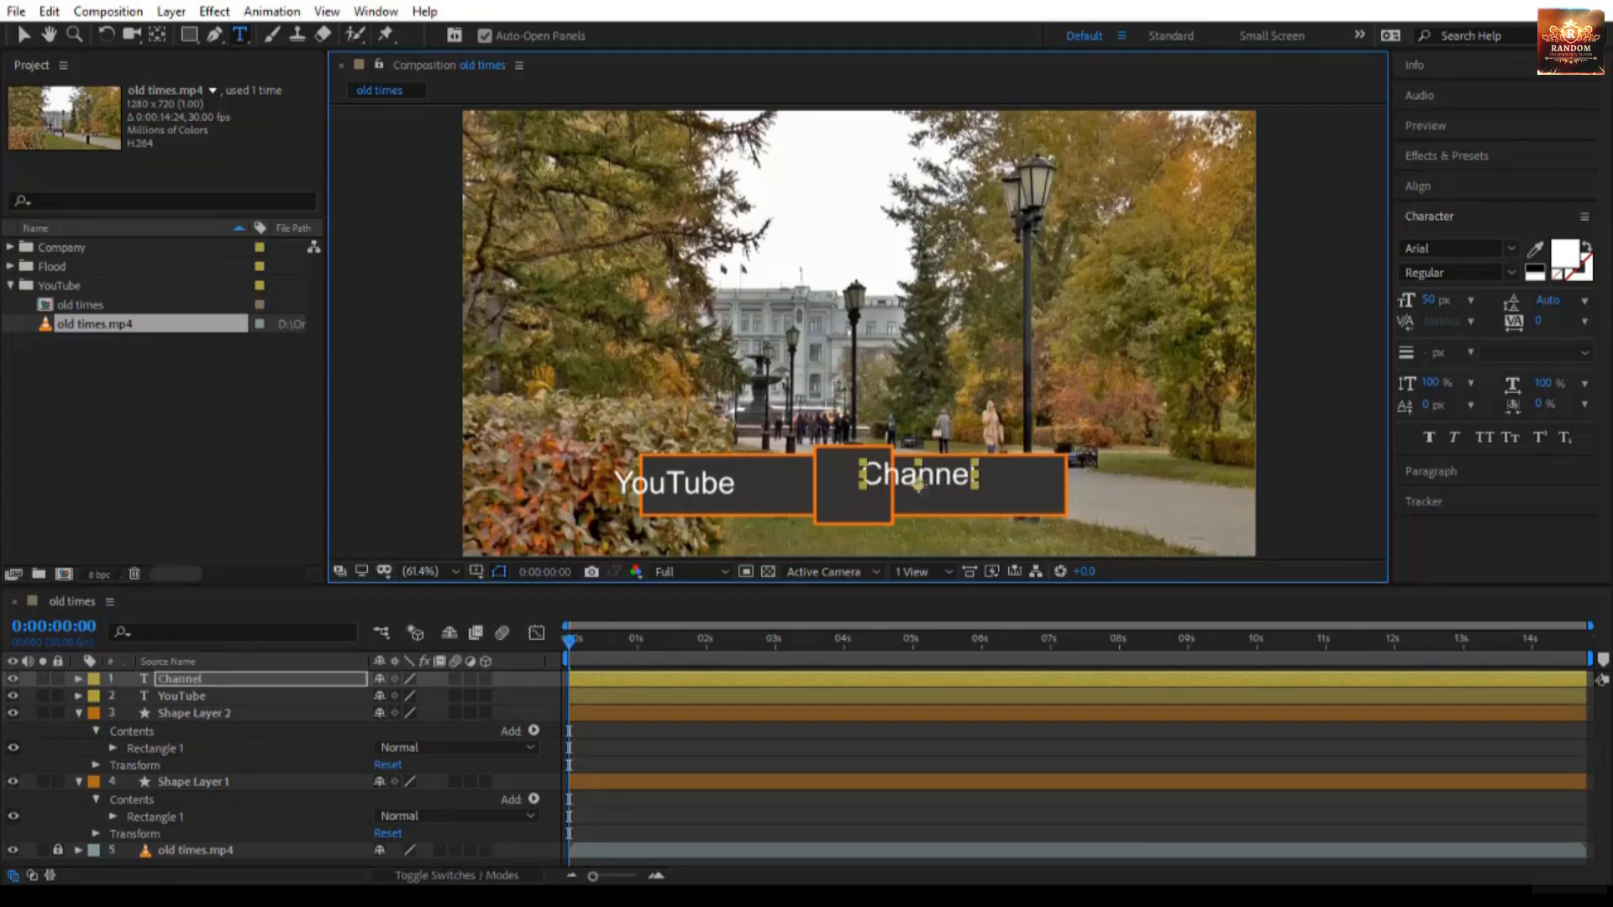
left_click(925, 477)
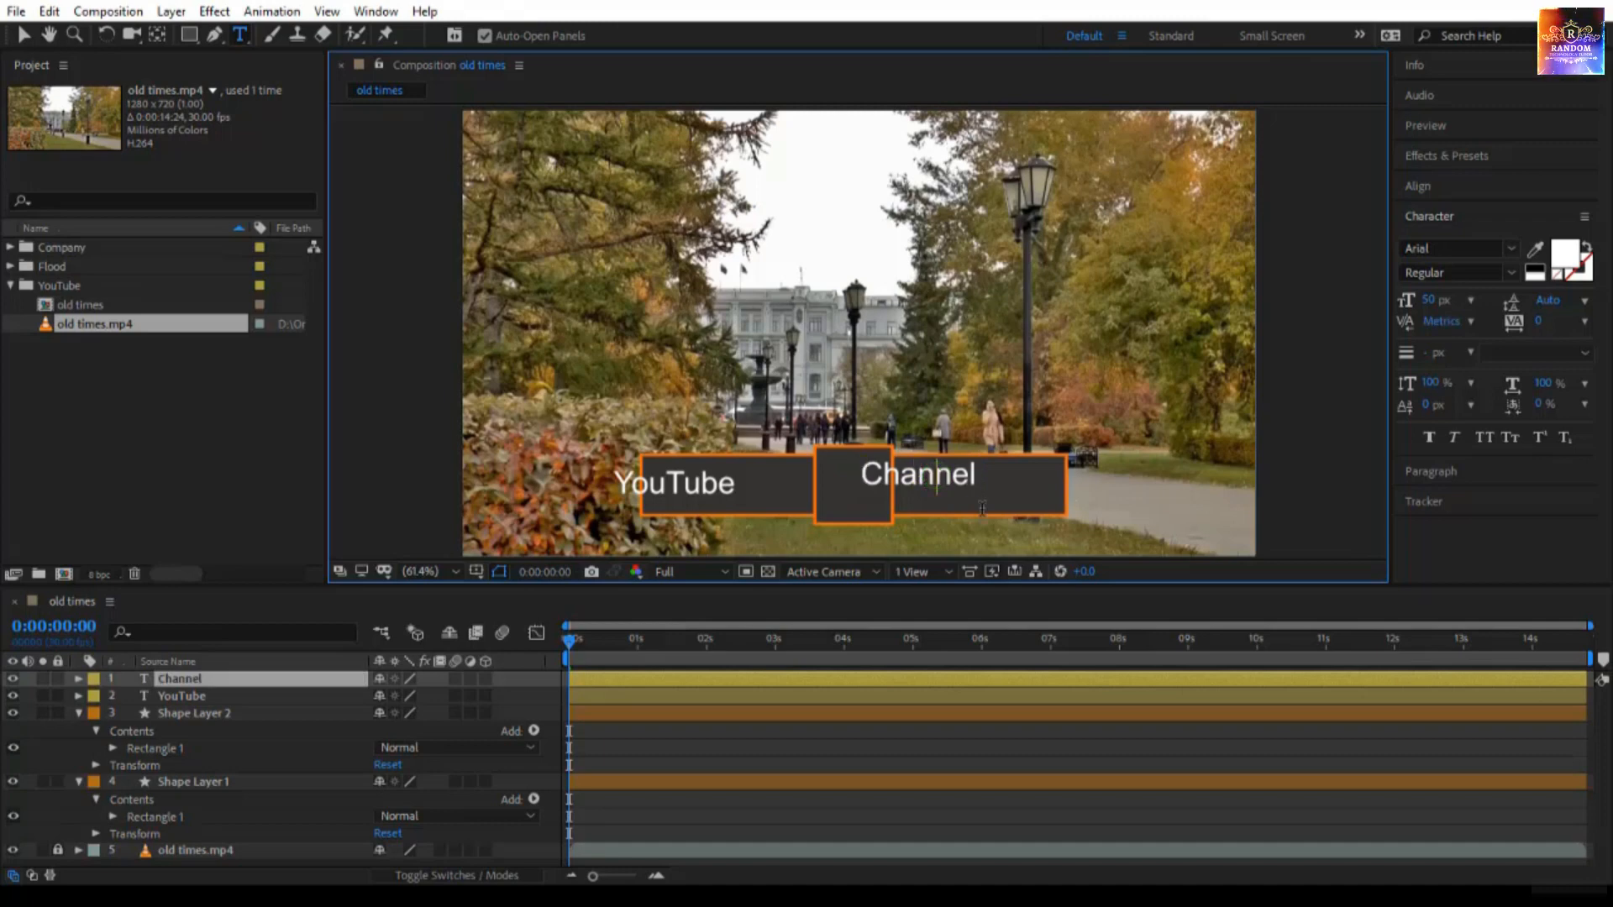
left_click_drag(1015, 532, 1069, 546)
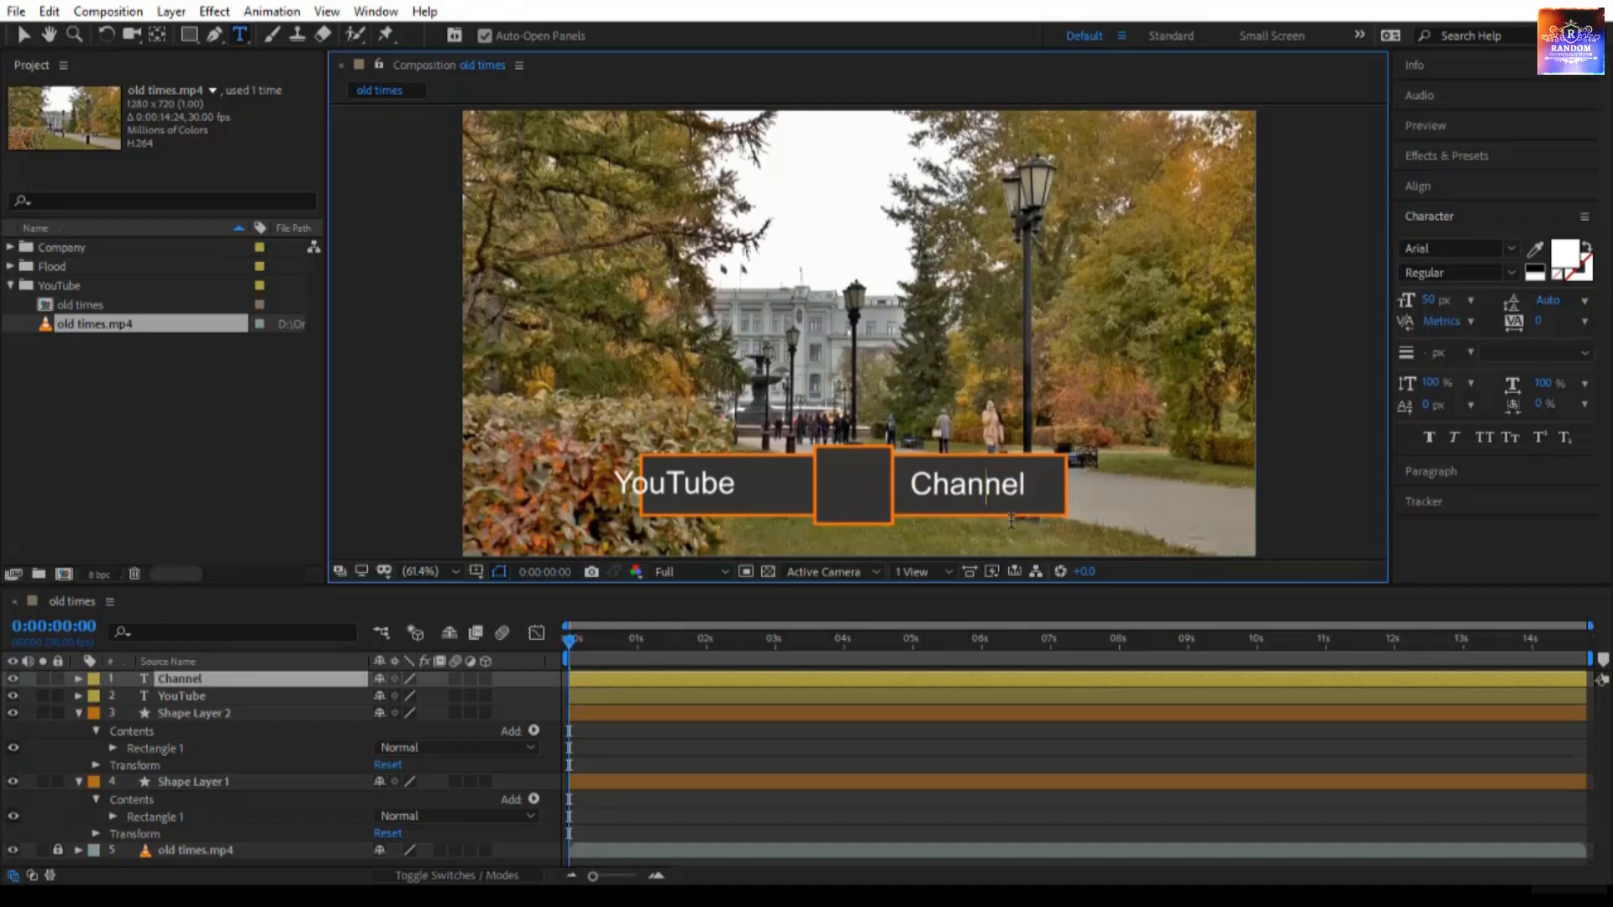
key("Escape")
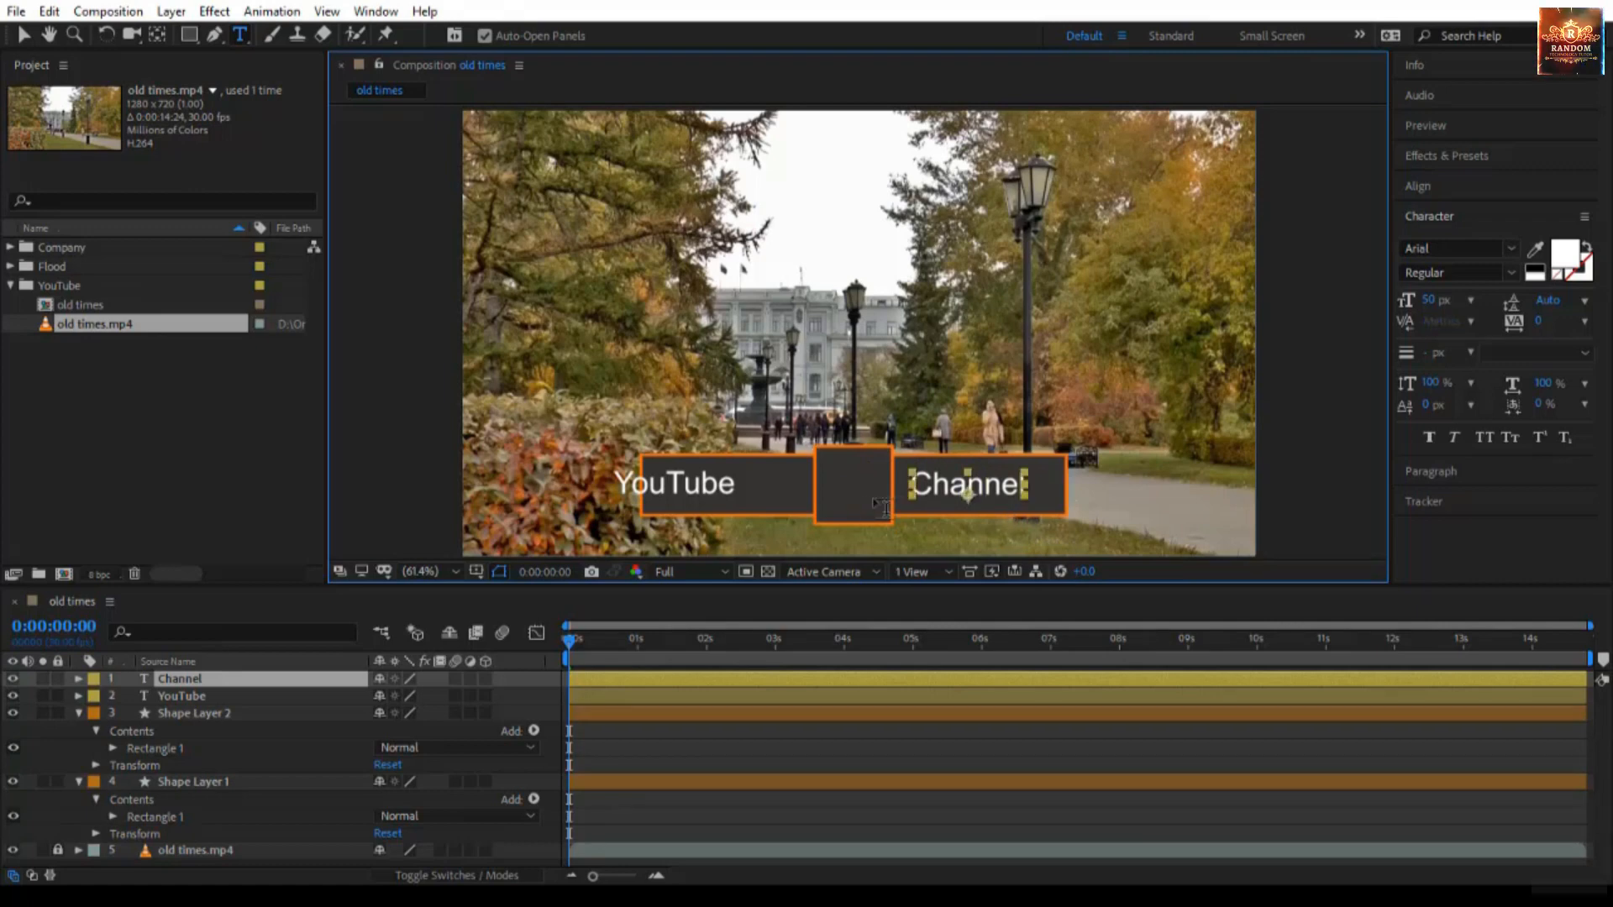
Add a text layer reading "Welcome" over the central square and set its font size to 30 px.
left_click(847, 495)
type("Welcome")
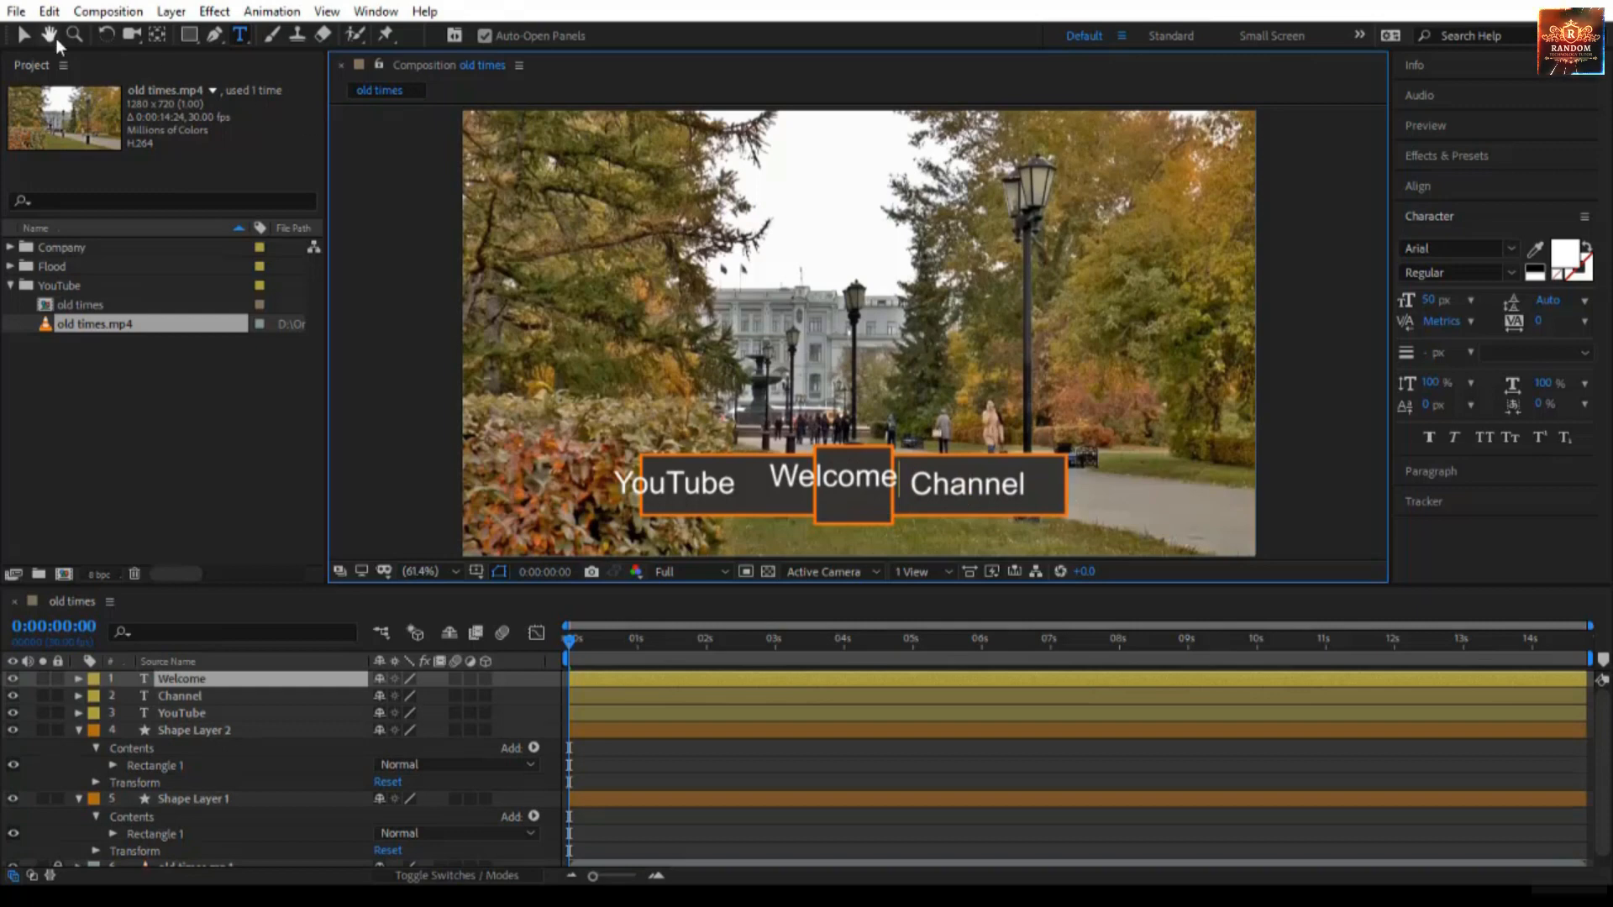
left_click(28, 35)
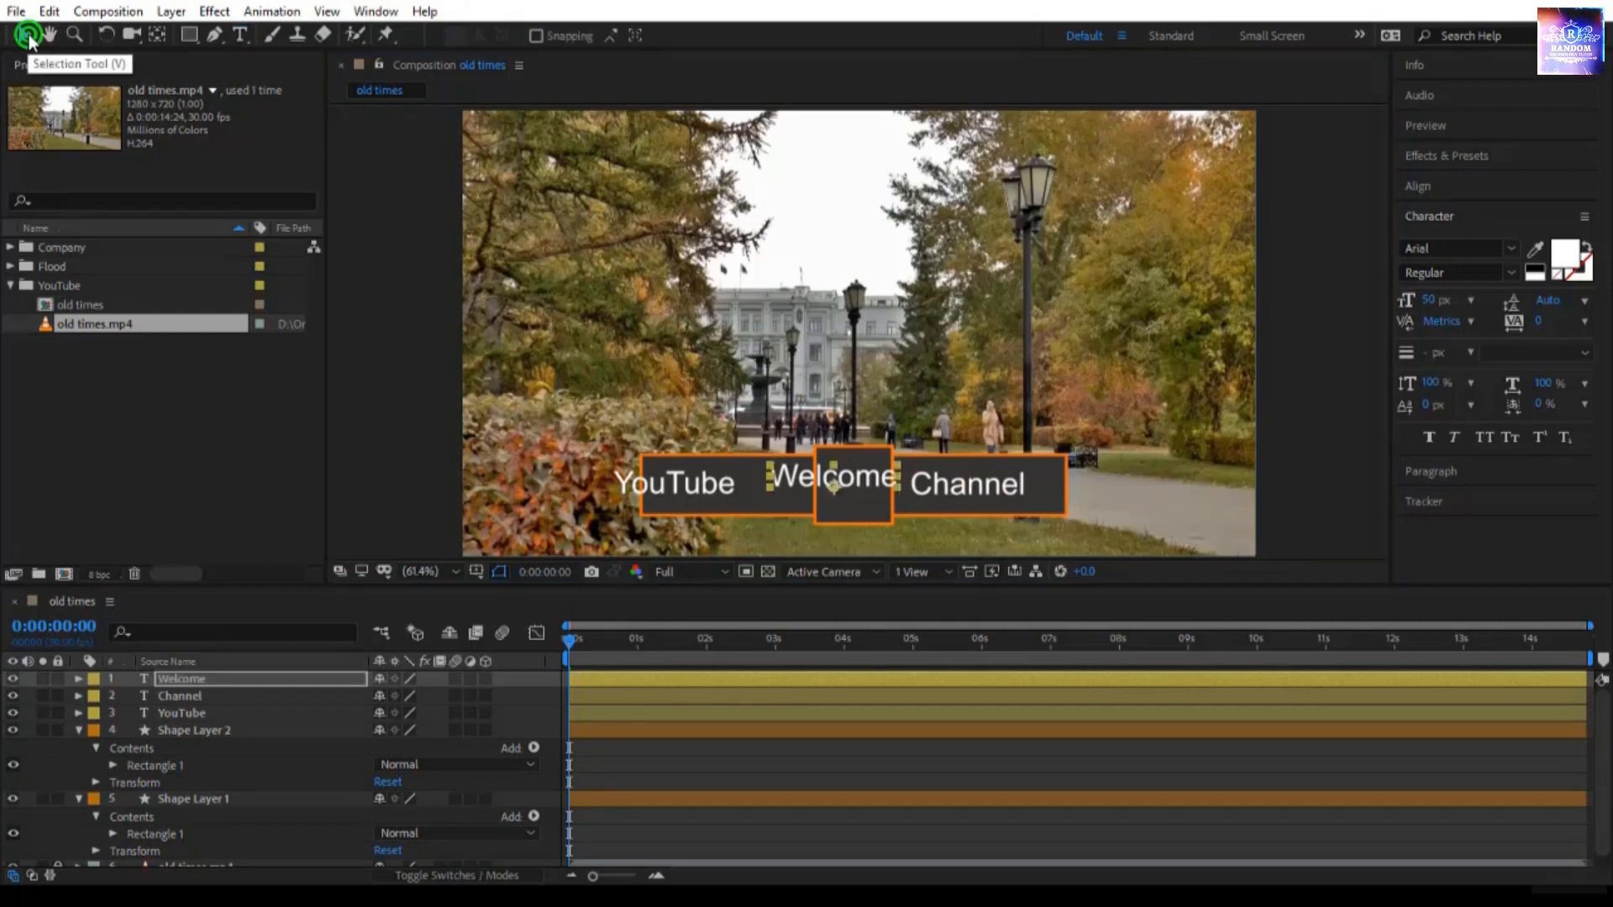
left_click(1428, 301)
type("30")
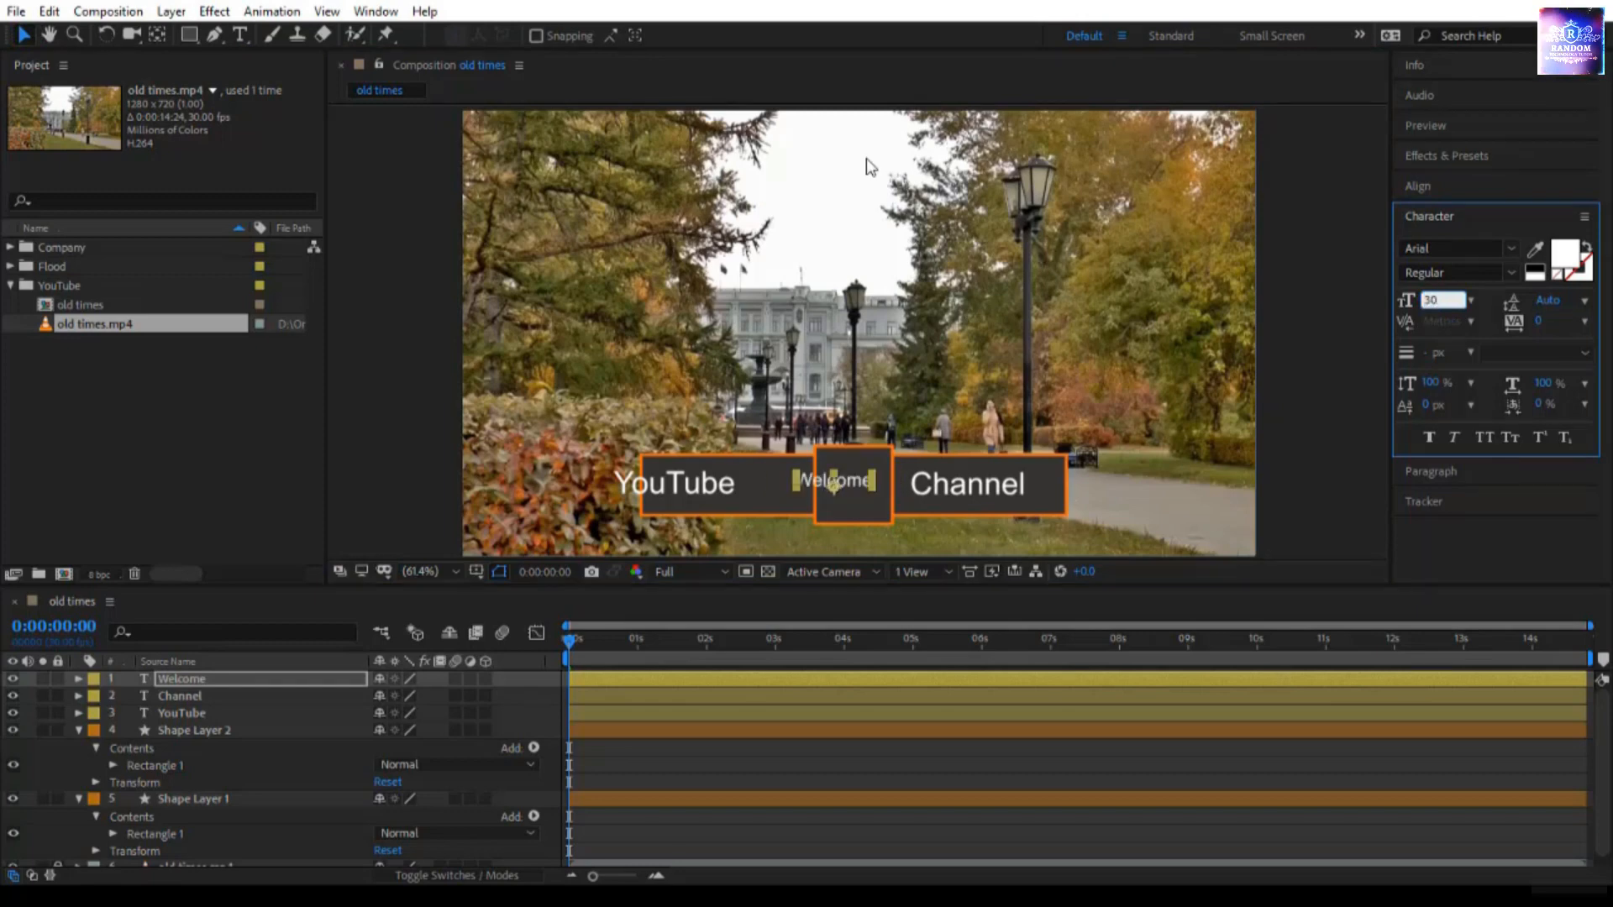
Move the YouTube text right so it sits fully inside the bar's section left of the square.
left_click(689, 475)
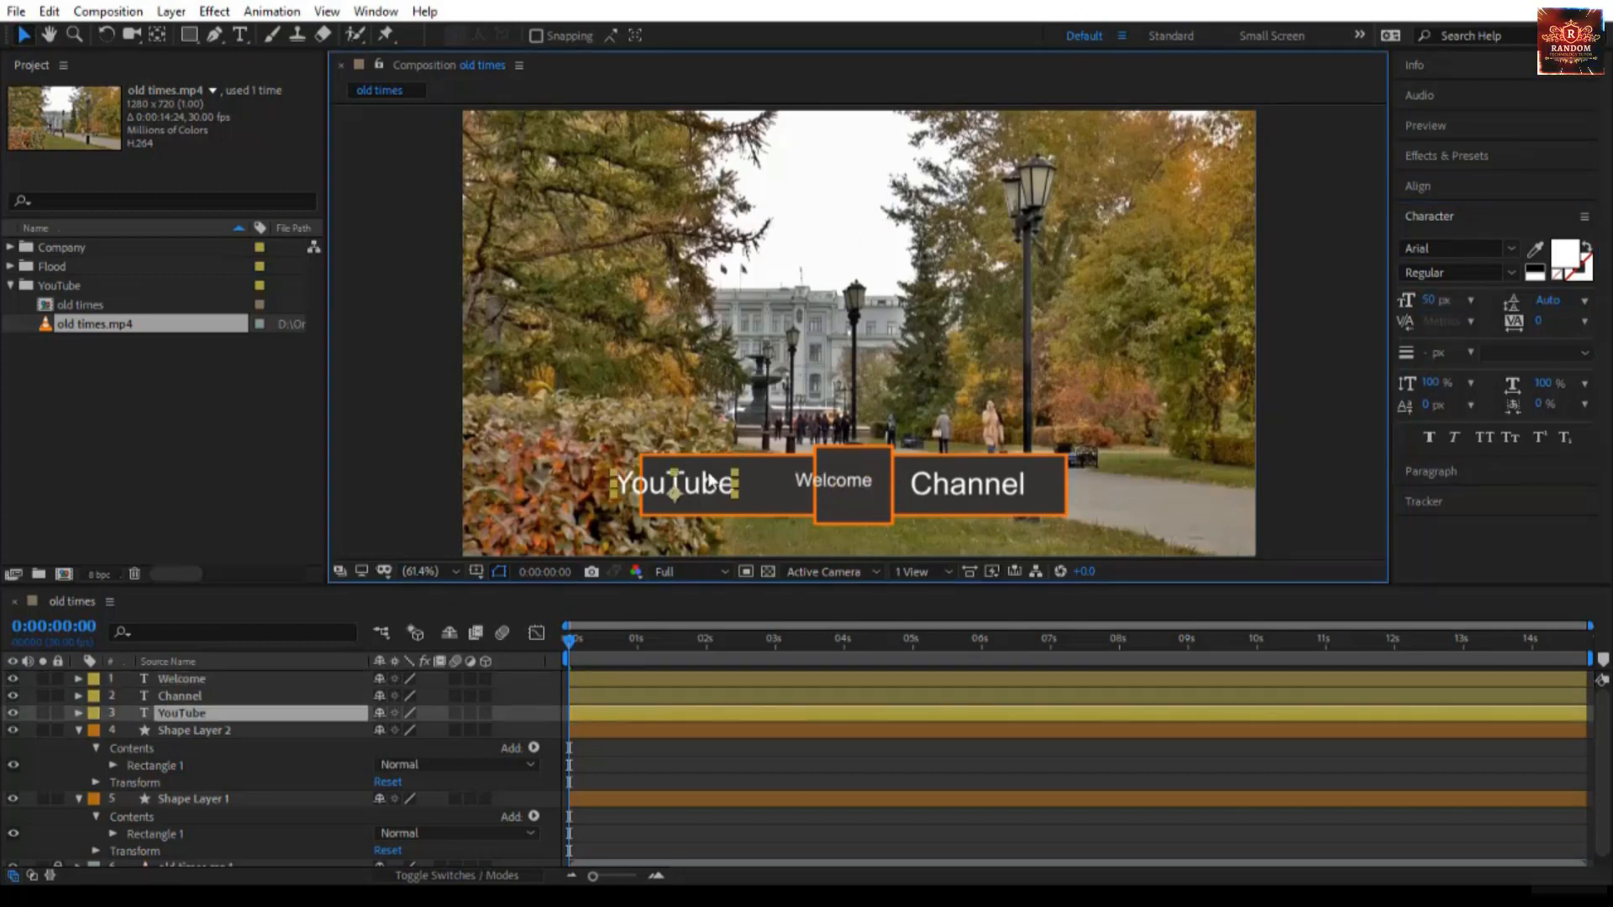
left_click_drag(716, 488, 759, 486)
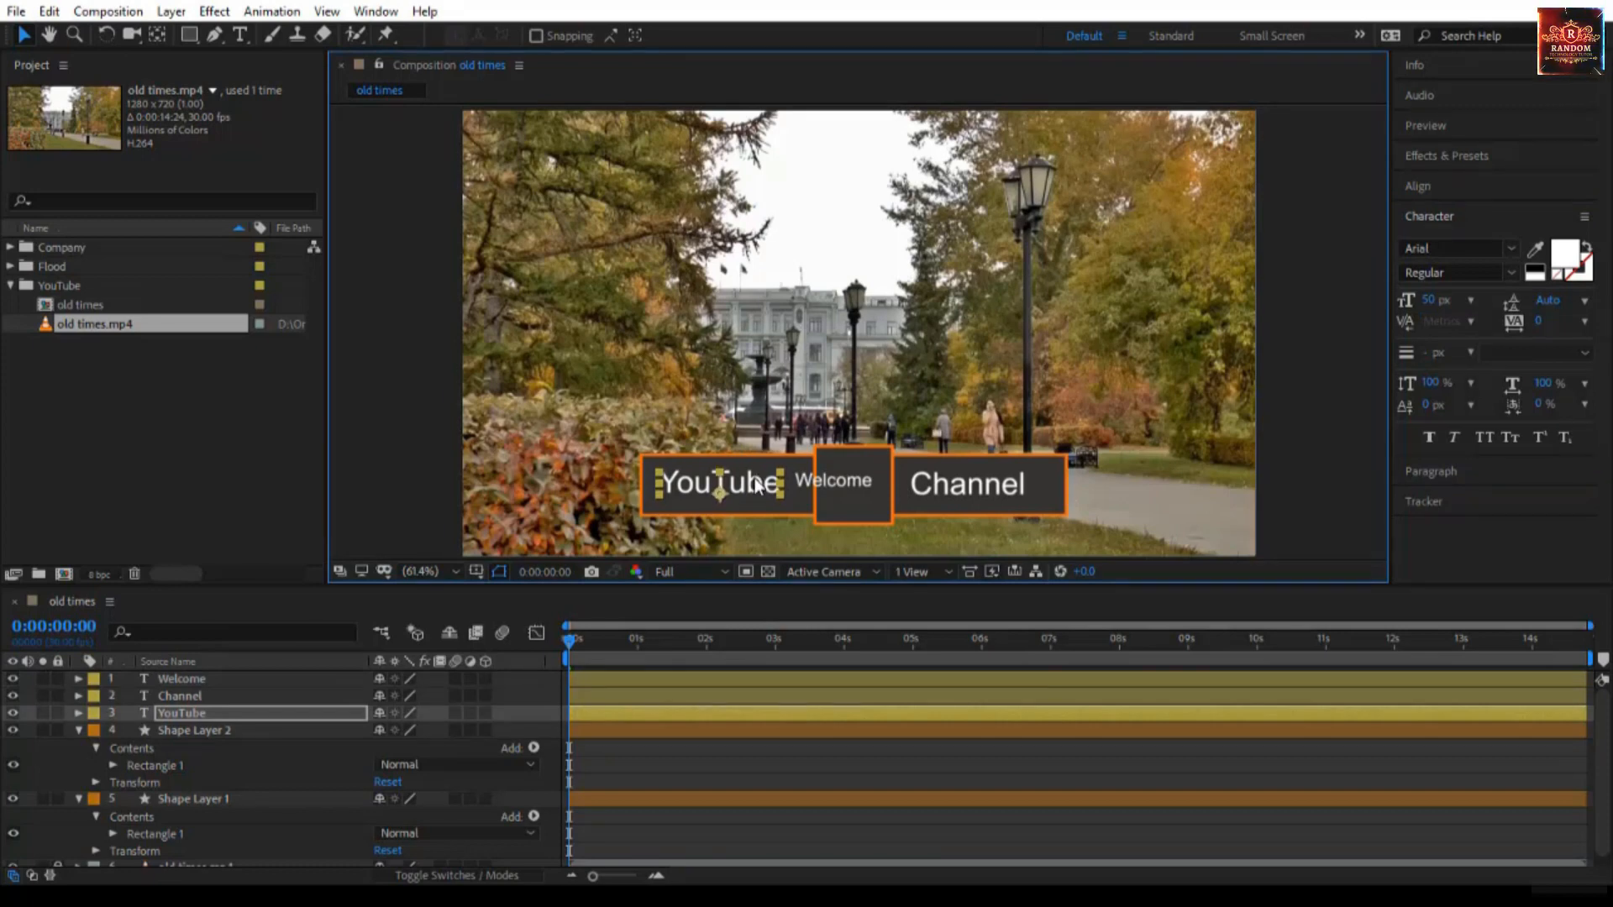
Align the YouTube and Channel texts to each other's vertical centres and move the Welcome text to the middle of the square.
left_click(964, 496, "shift")
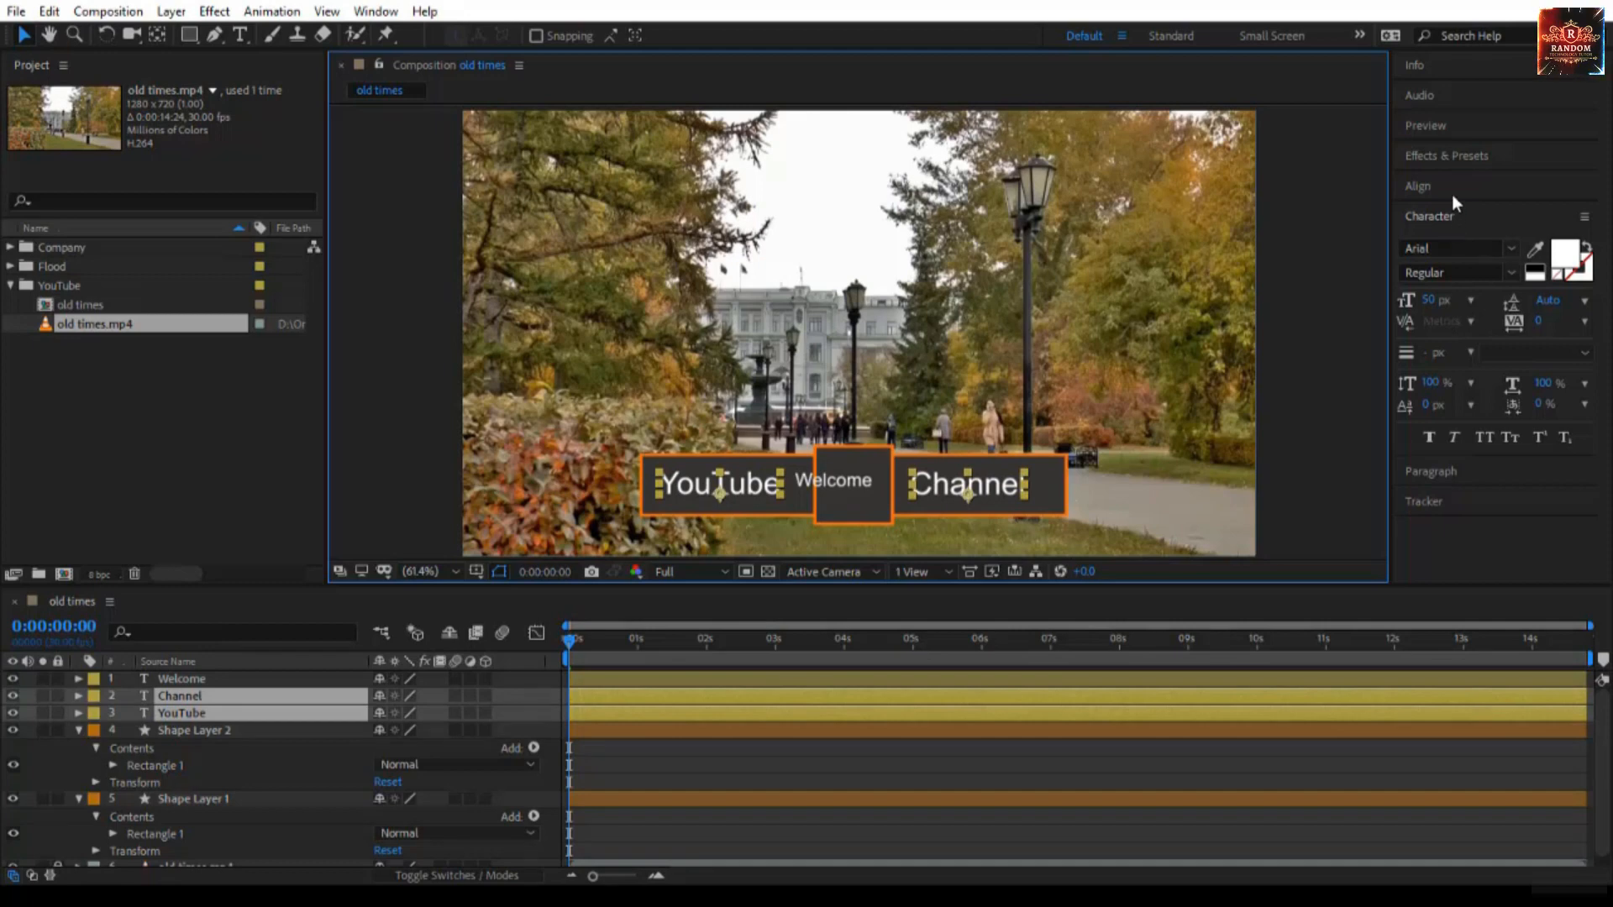
left_click(1428, 187)
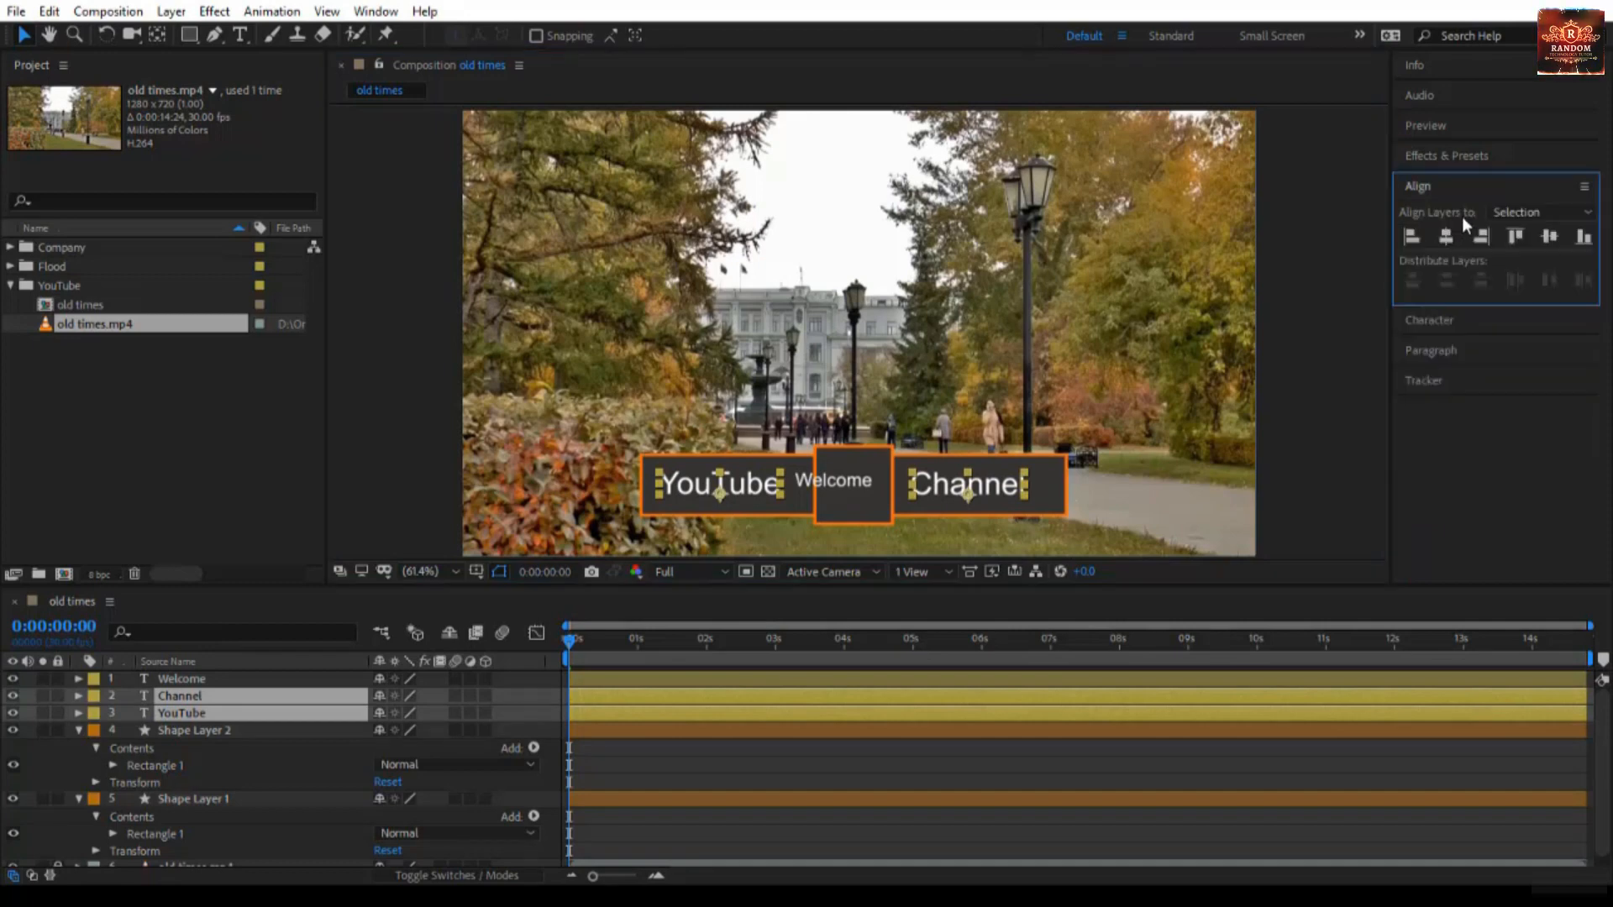
left_click(1550, 237)
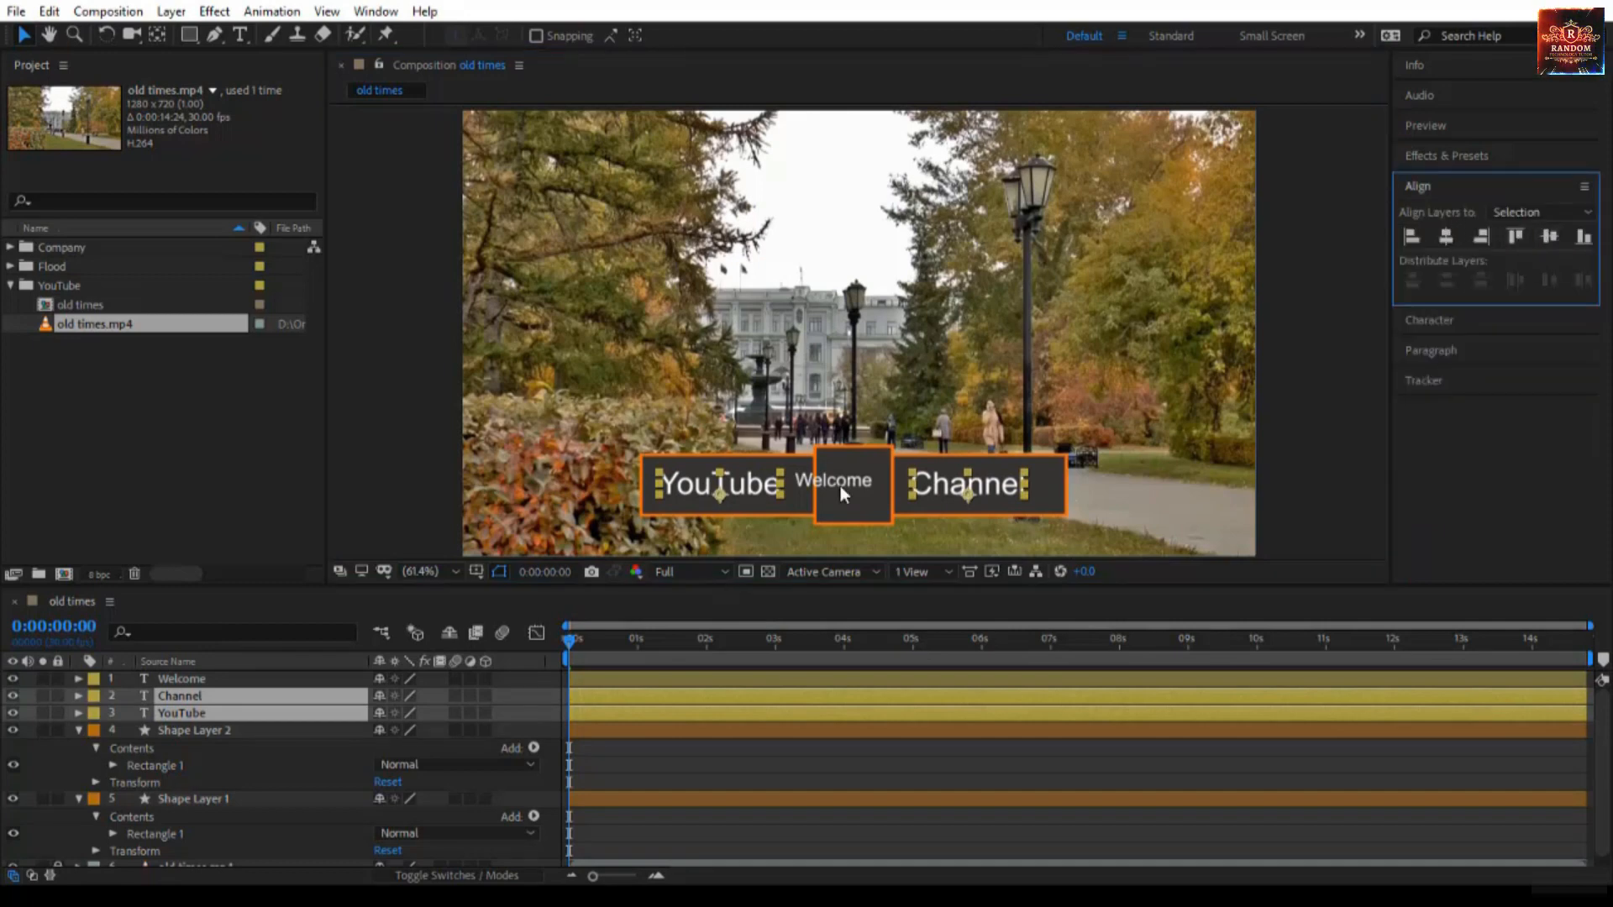
left_click_drag(840, 486, 860, 489)
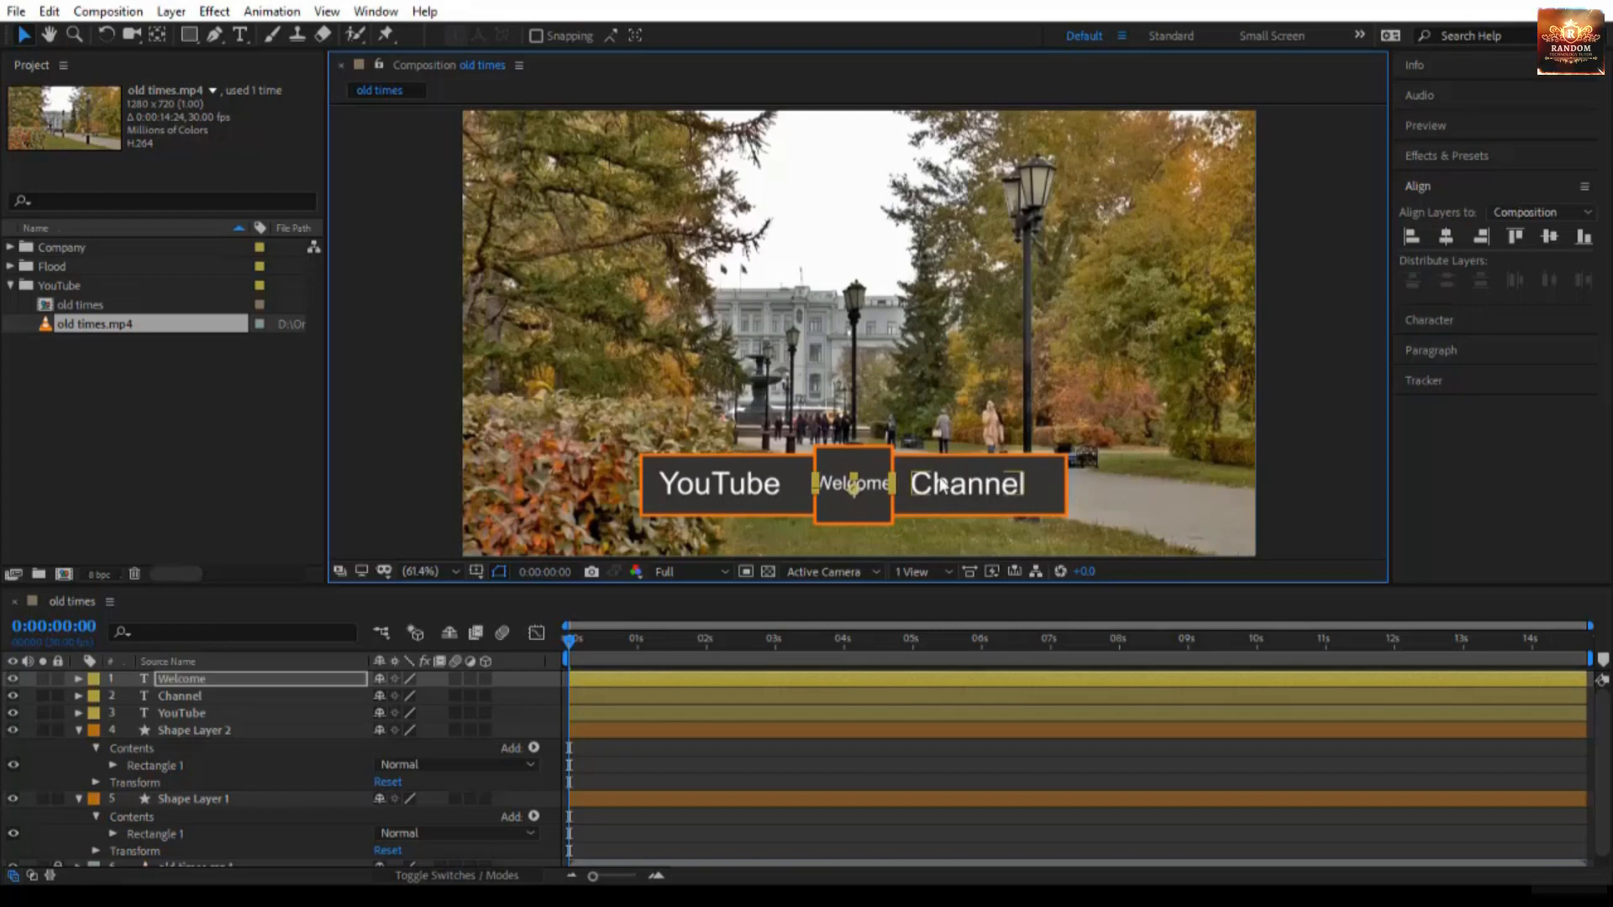
Rename Shape Layer 2 as Square and Shape Layer 1 as BG.
left_click(214, 736)
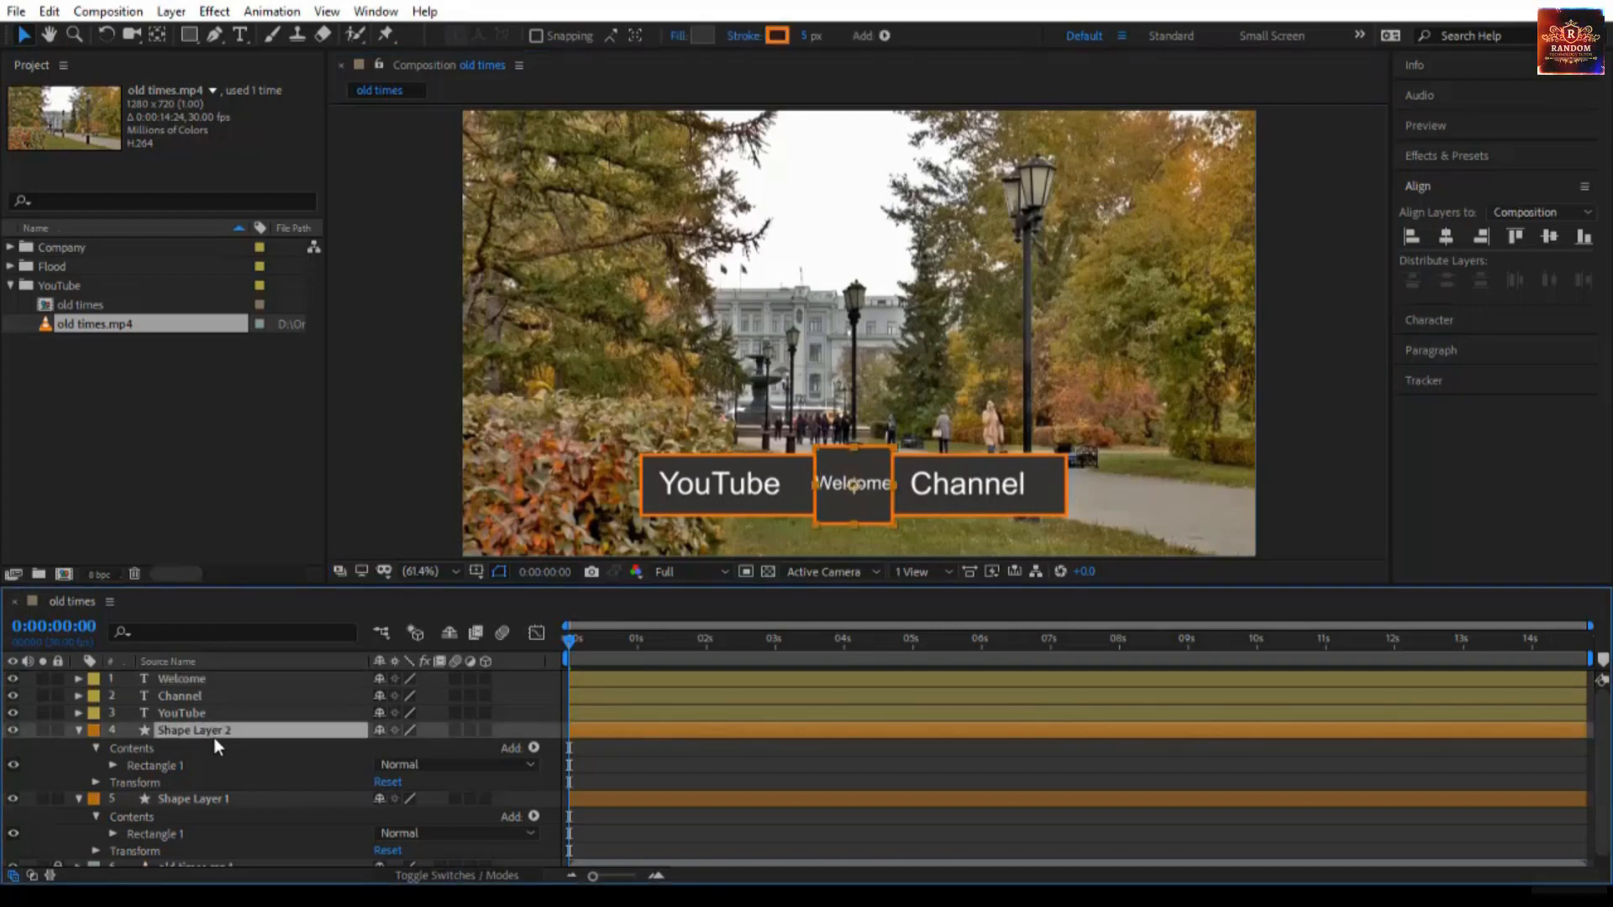
key("Return")
type("Aqua")
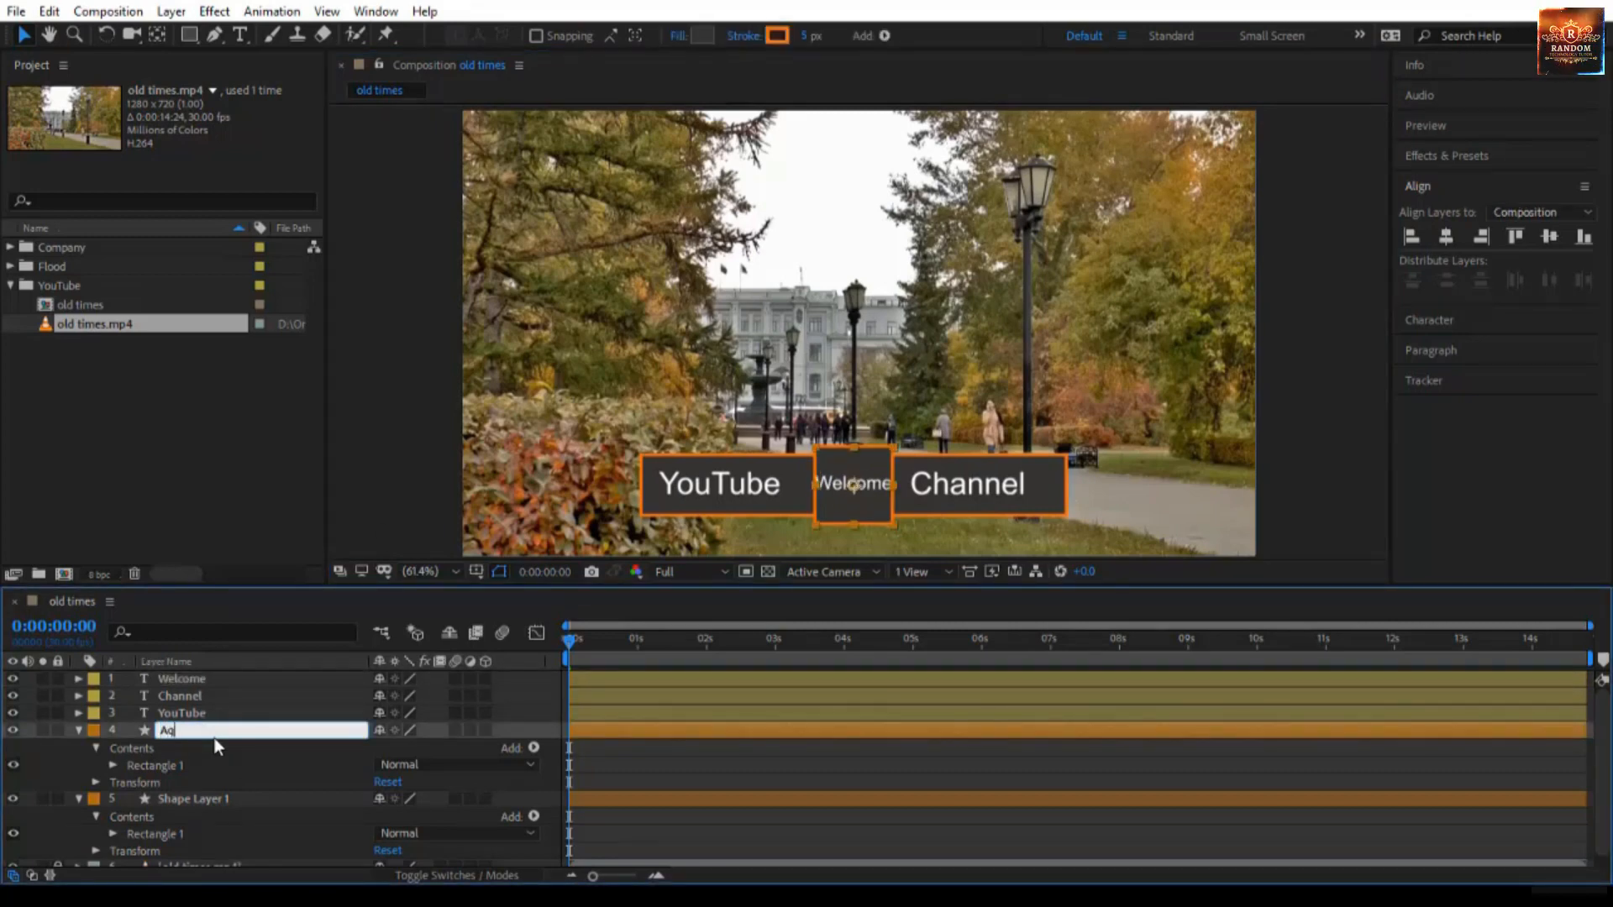
type("re")
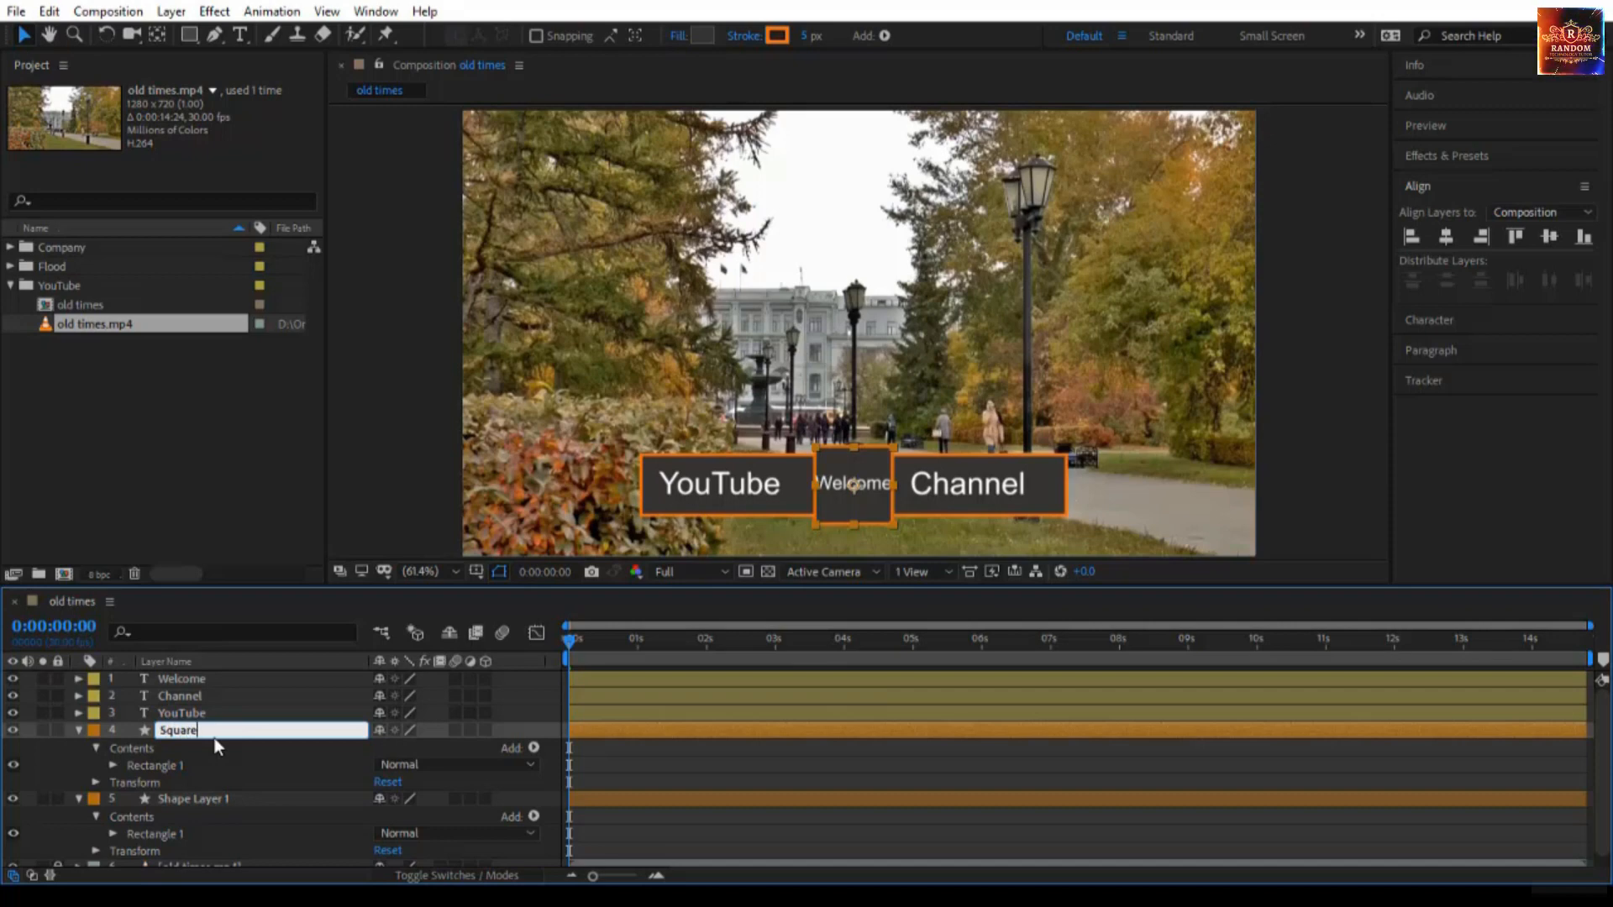
left_click(231, 799)
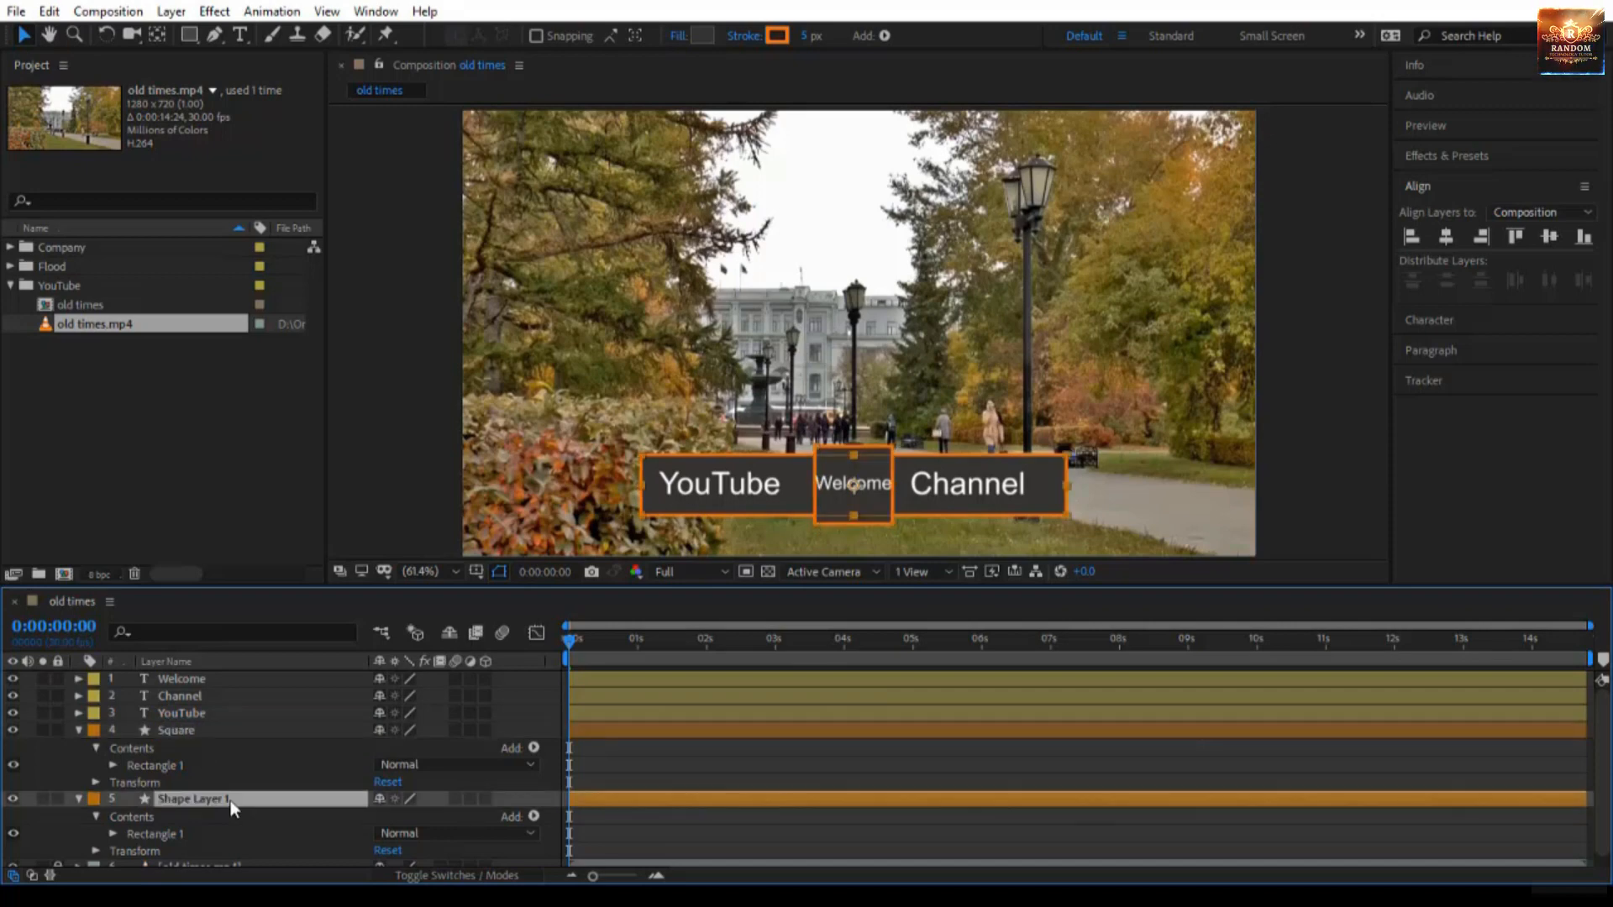
key("Return")
type("BG")
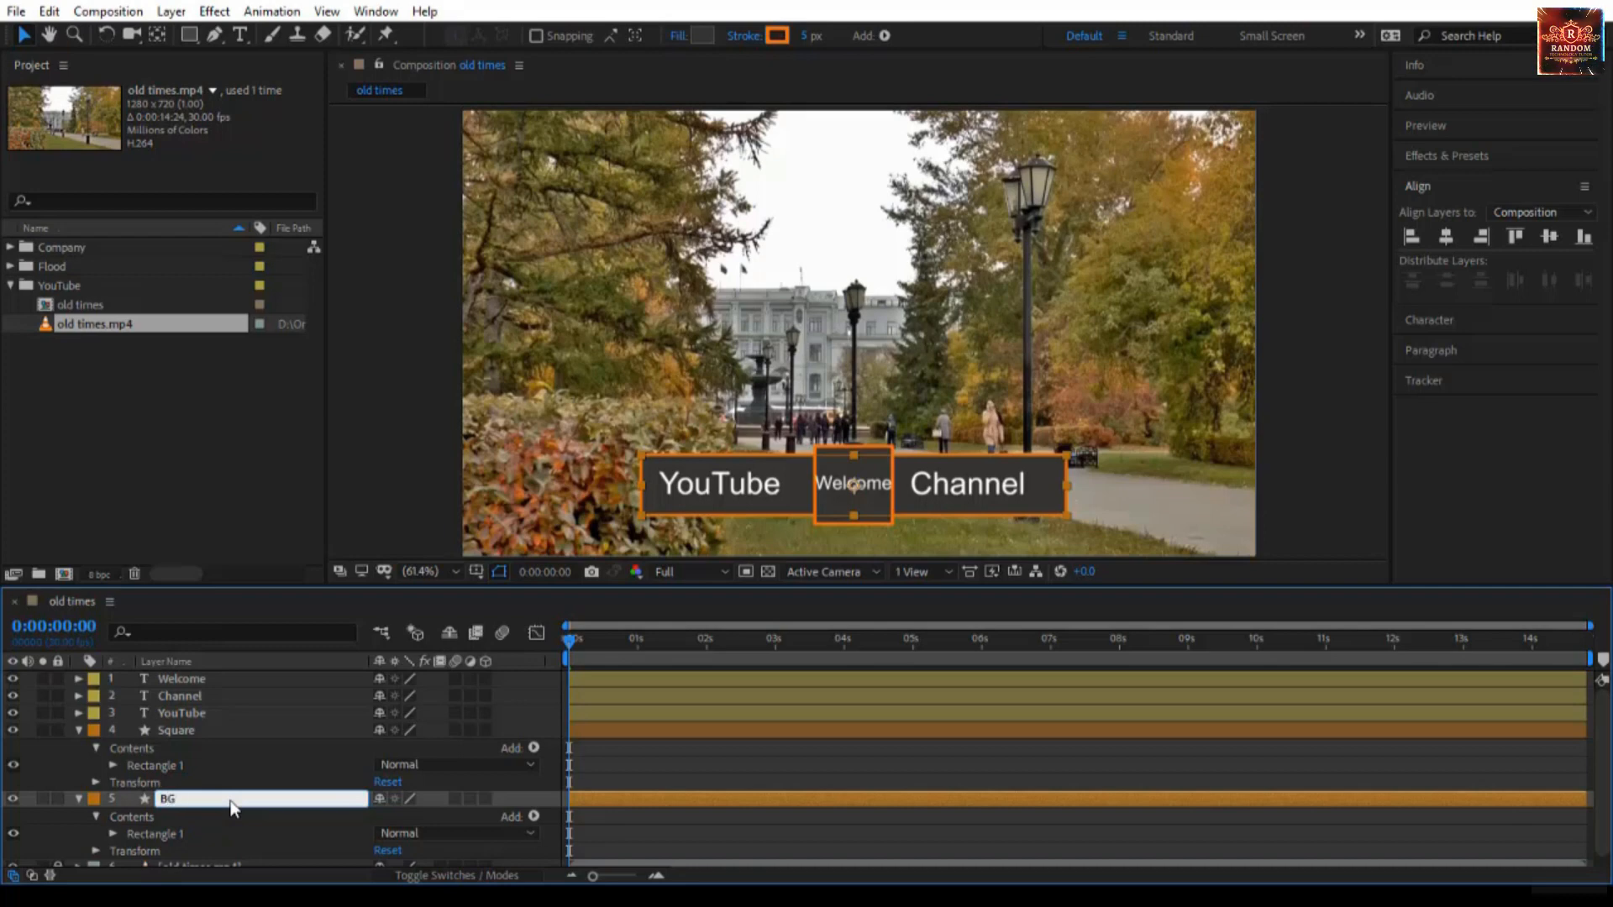
key("Return")
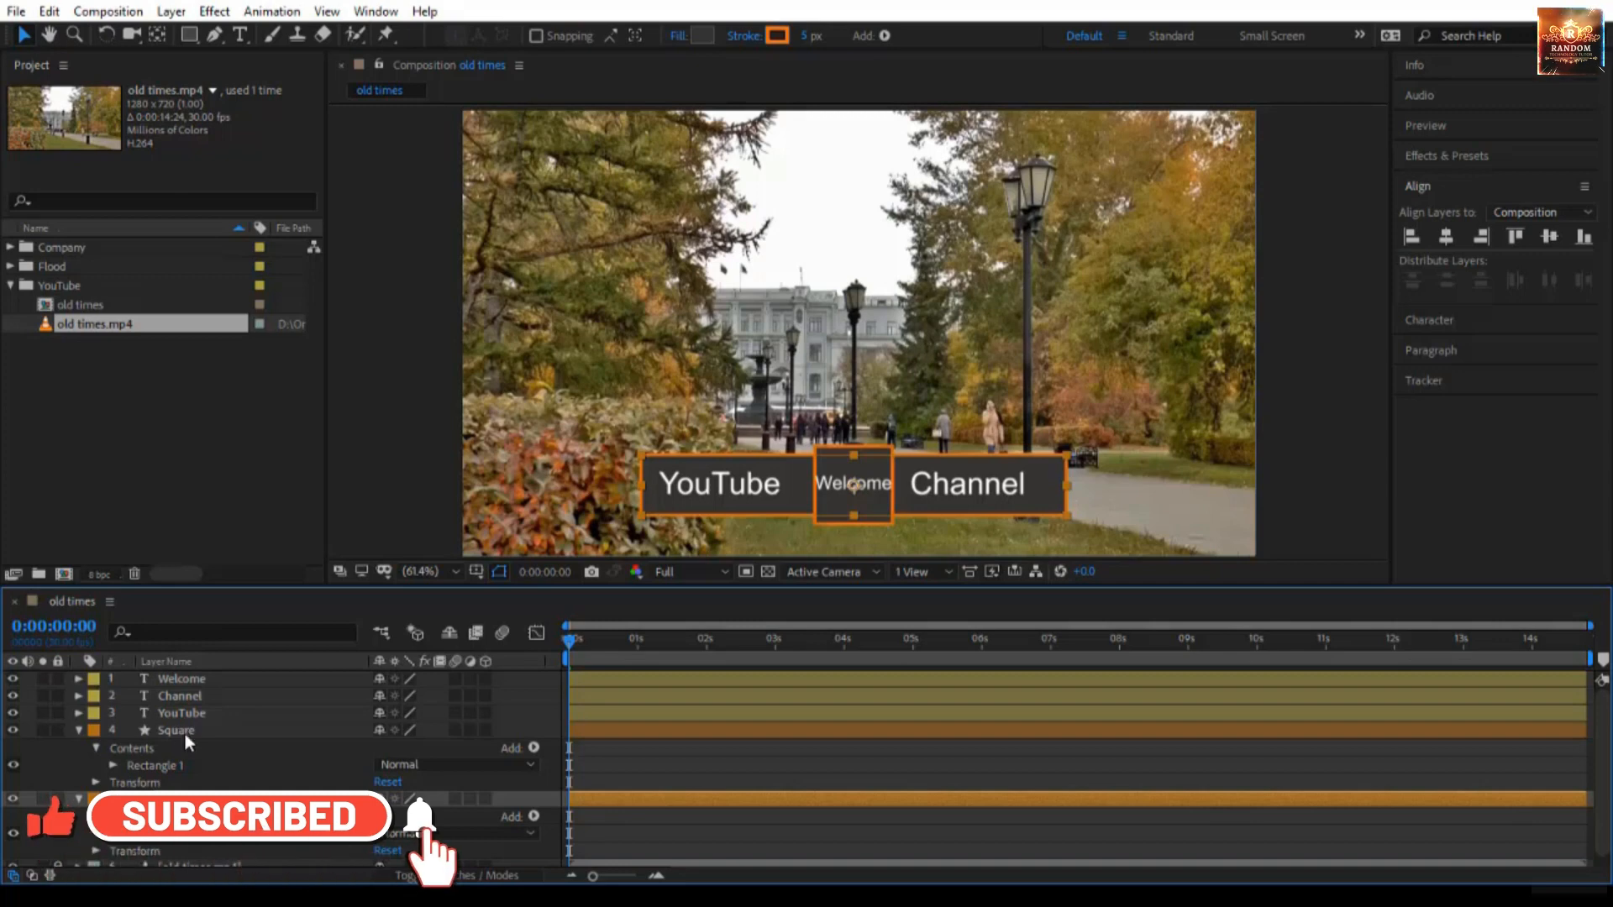
Expand the BG layer's Transform and Rectangle 1 groups and compare the layer's transform with the rectangle's own transform group.
scroll(199, 780, "down", 1)
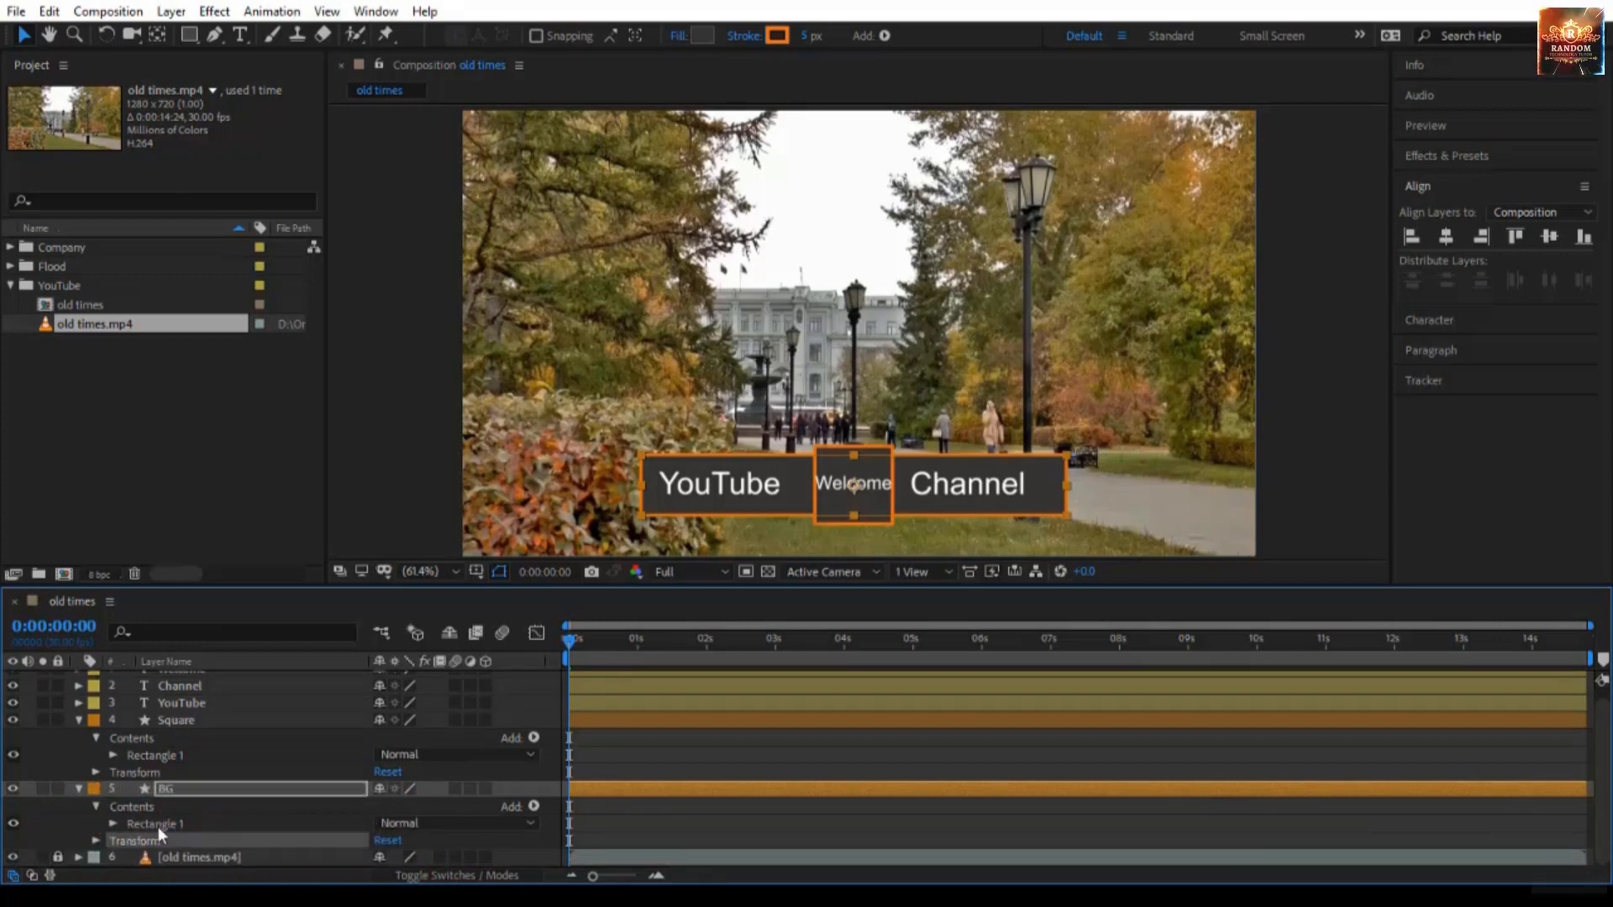
left_click(95, 841)
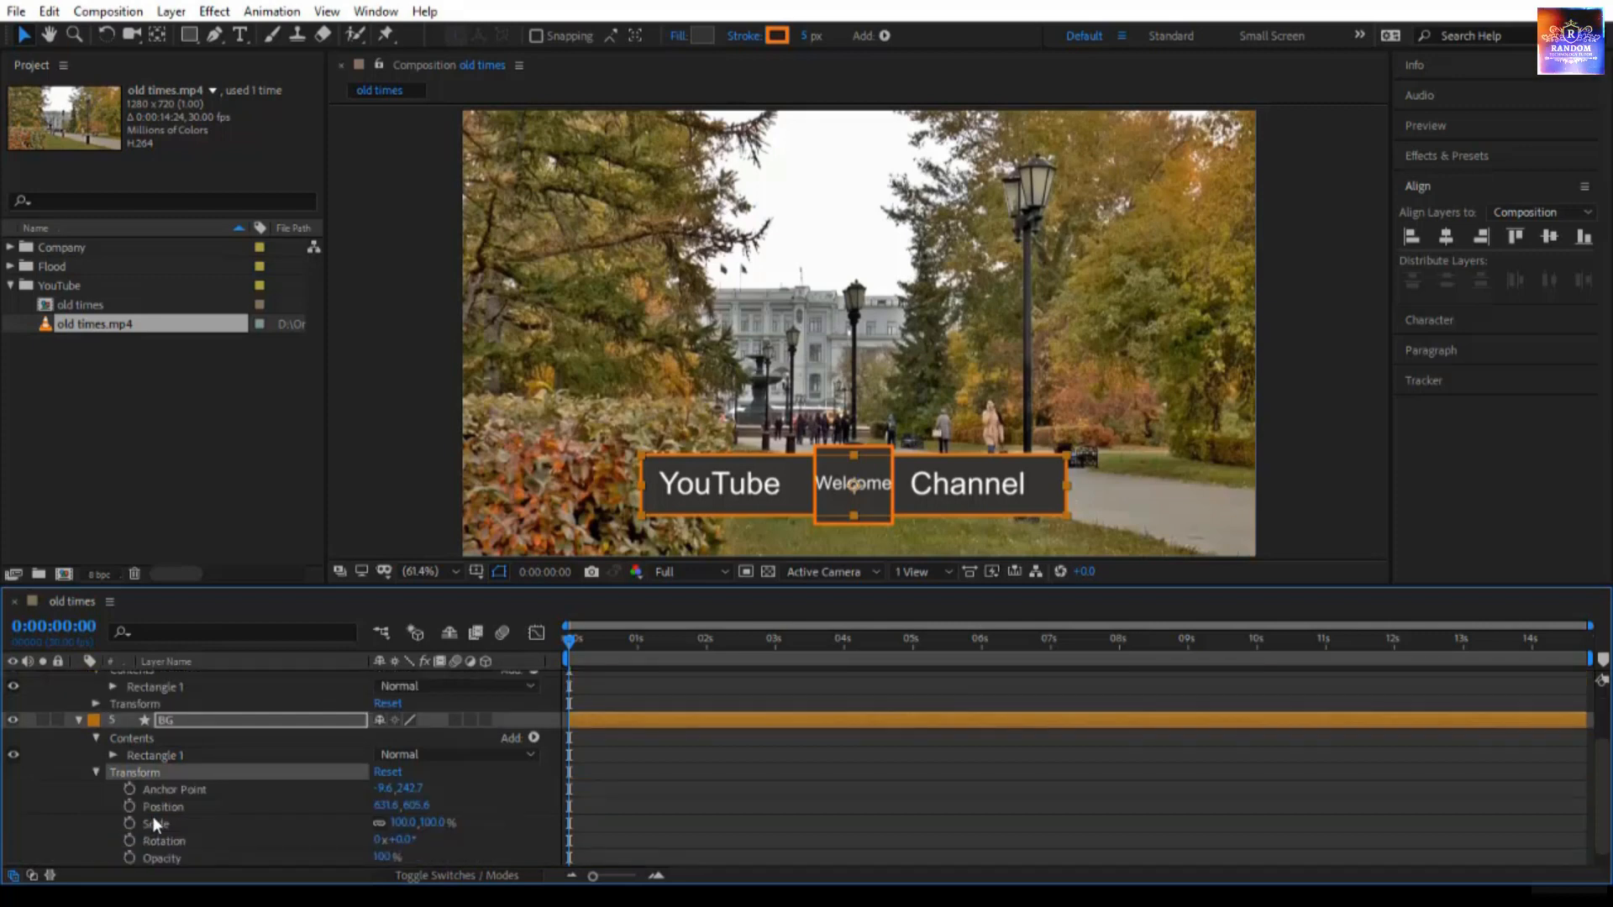
scroll(154, 815, "down", 1)
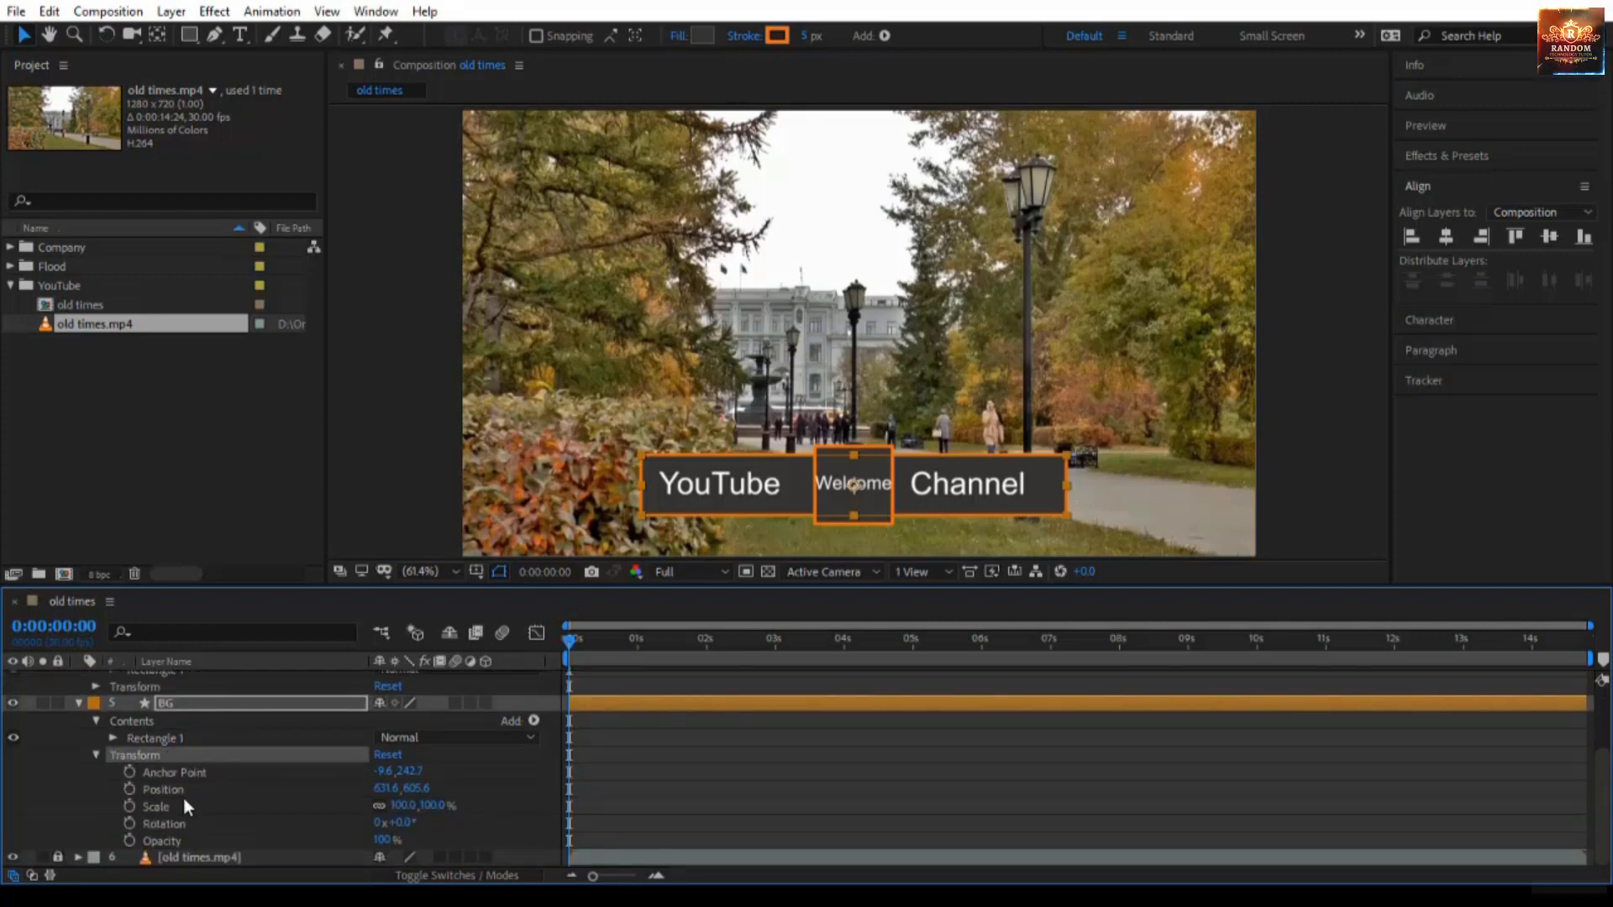
left_click(112, 738)
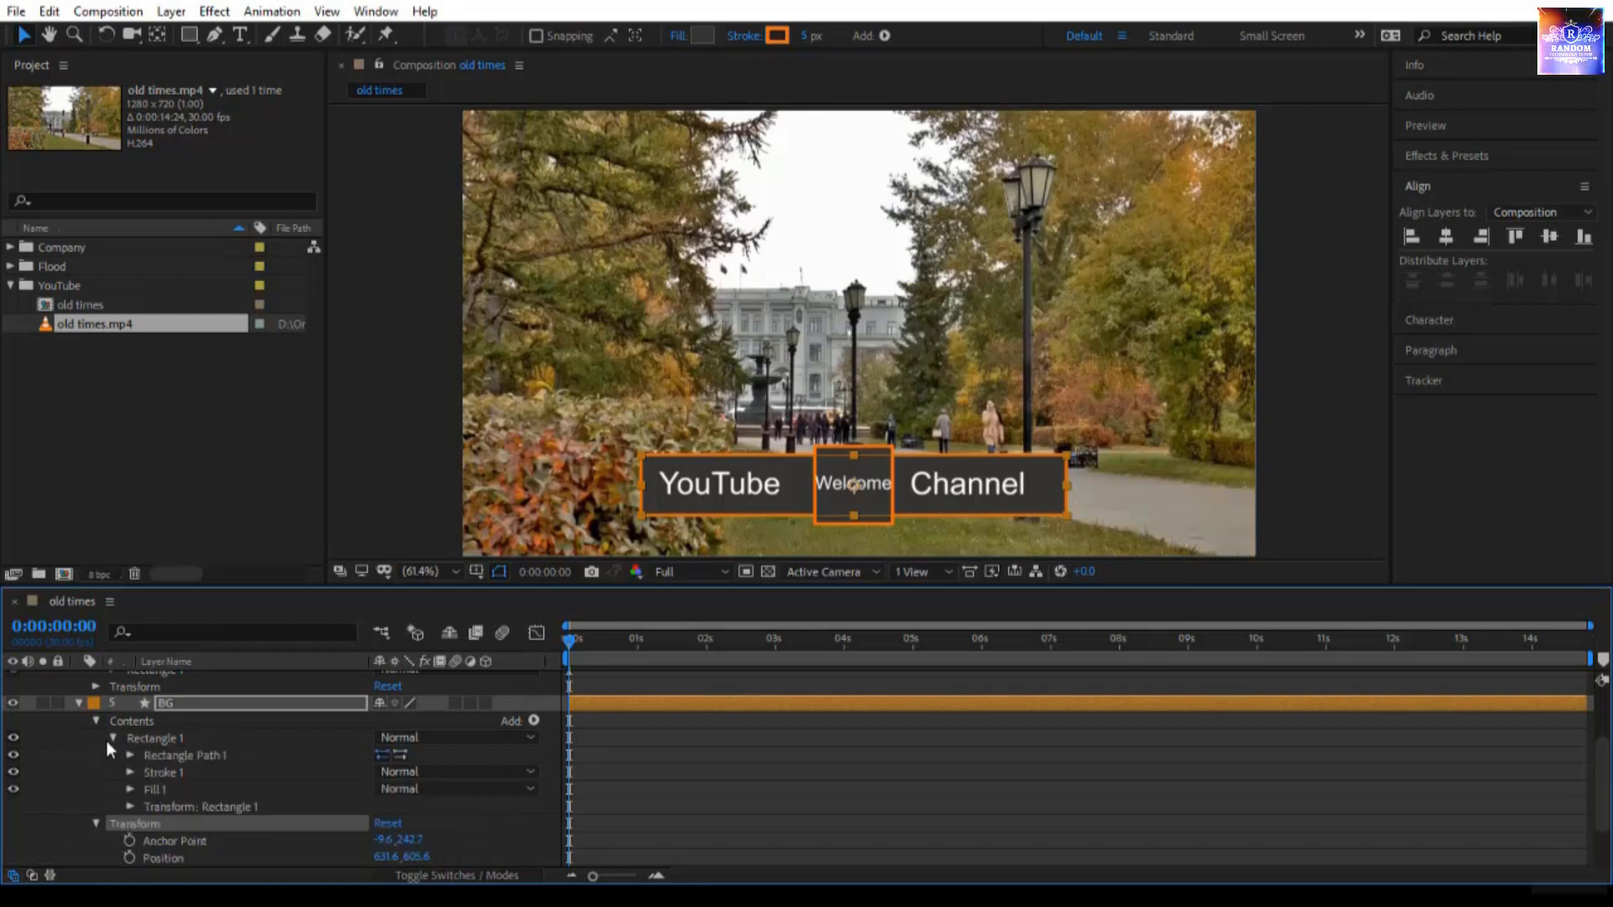
left_click(164, 758)
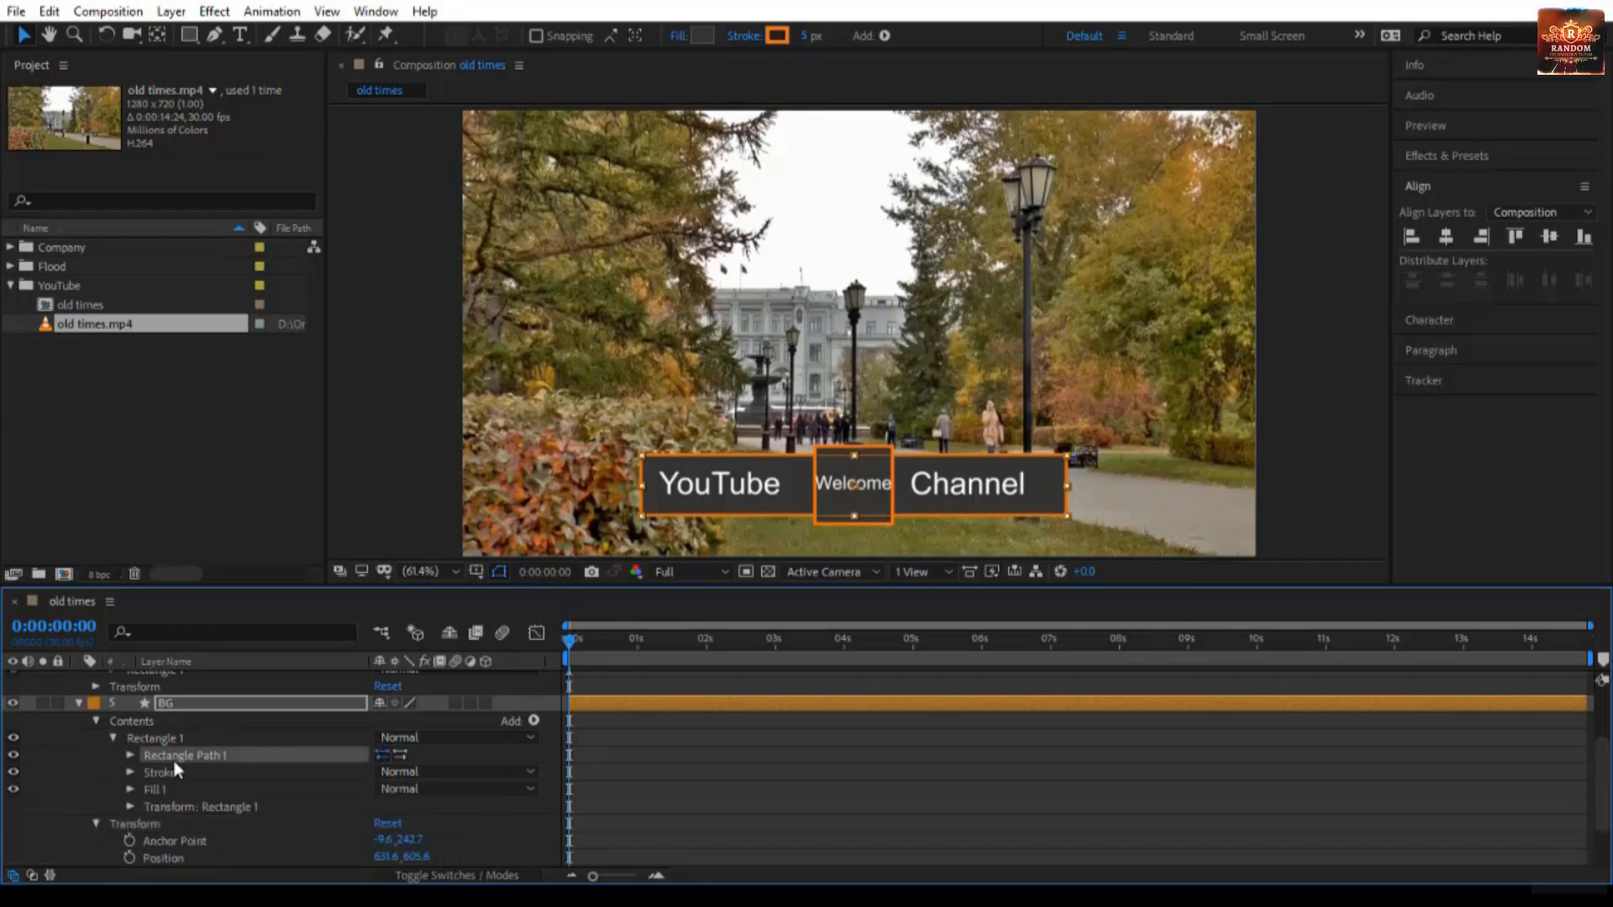
left_click(214, 807)
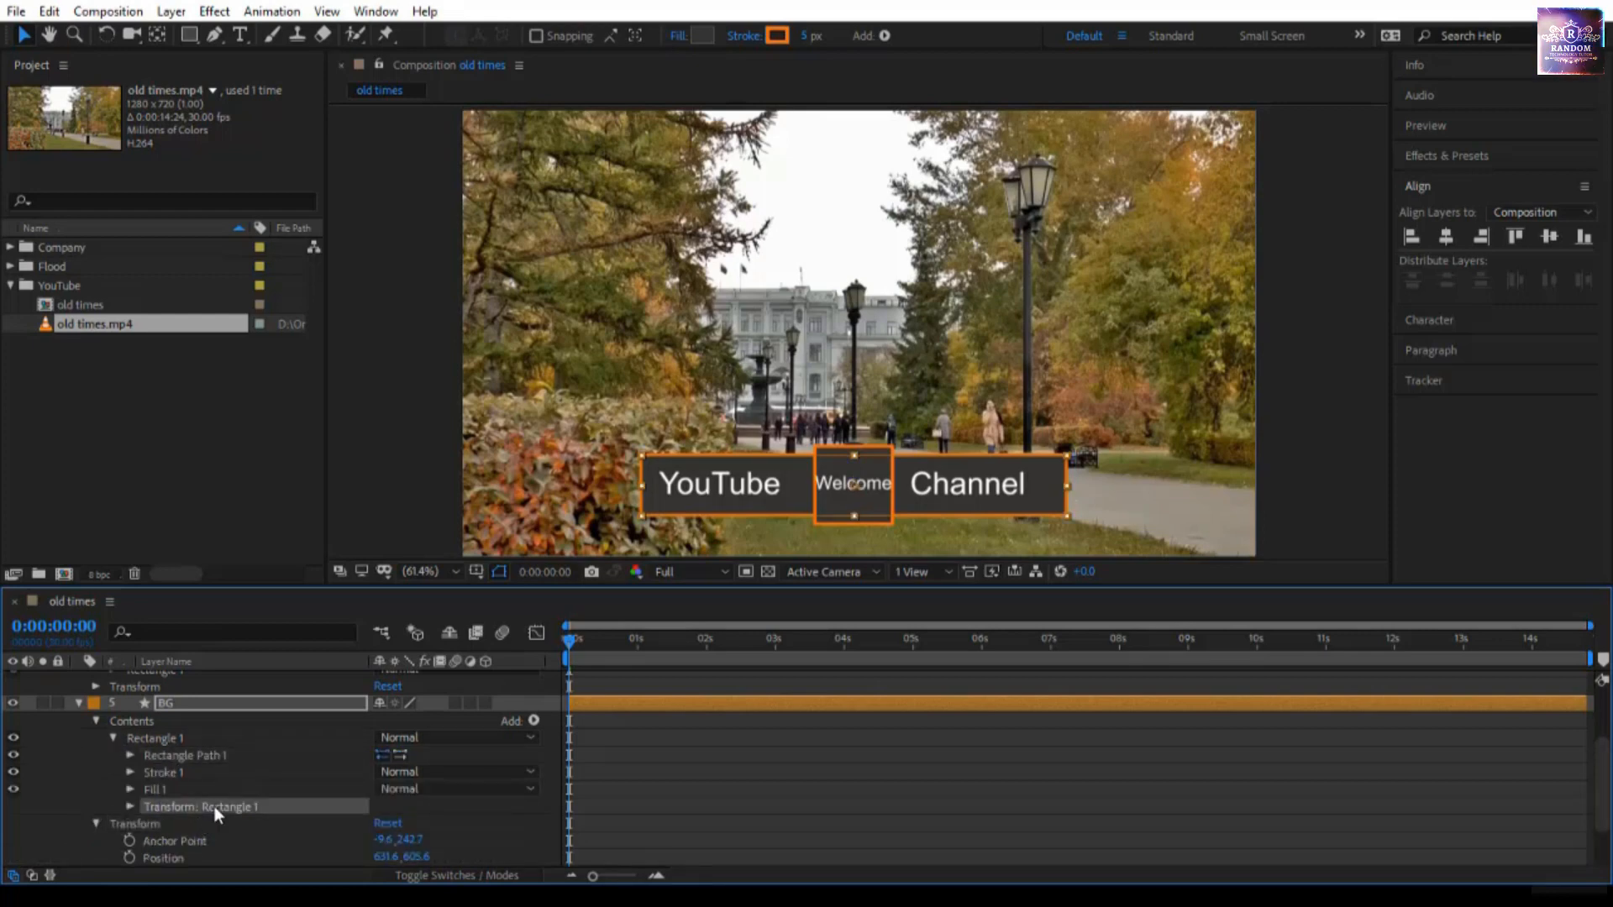
left_click(144, 824)
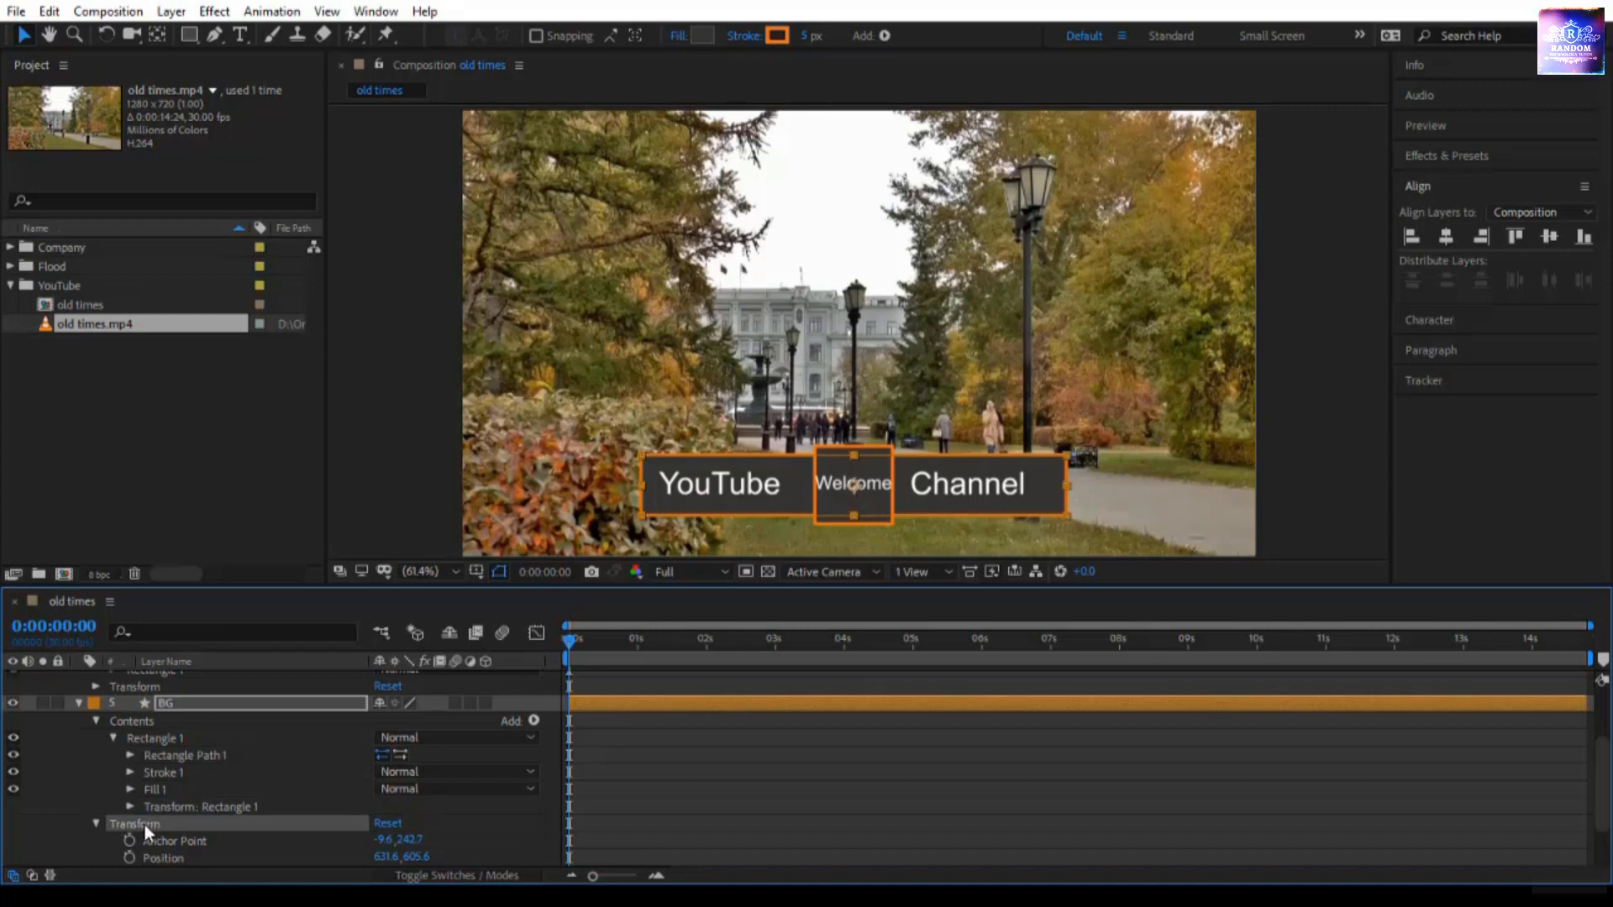
scroll(194, 829, "down", 3)
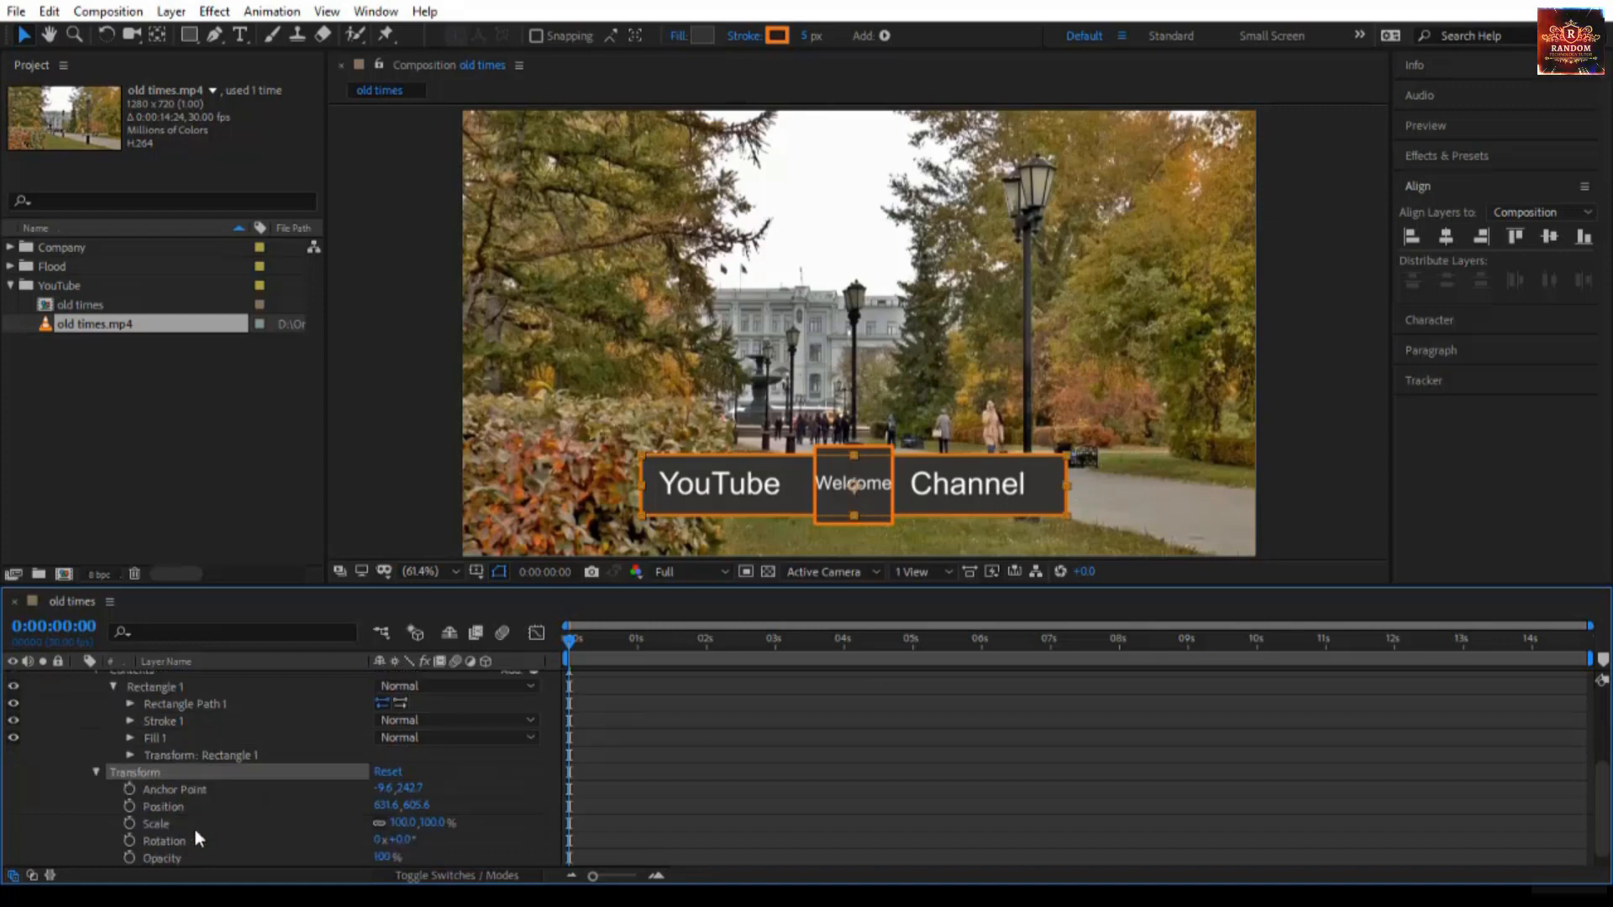
left_click(209, 755)
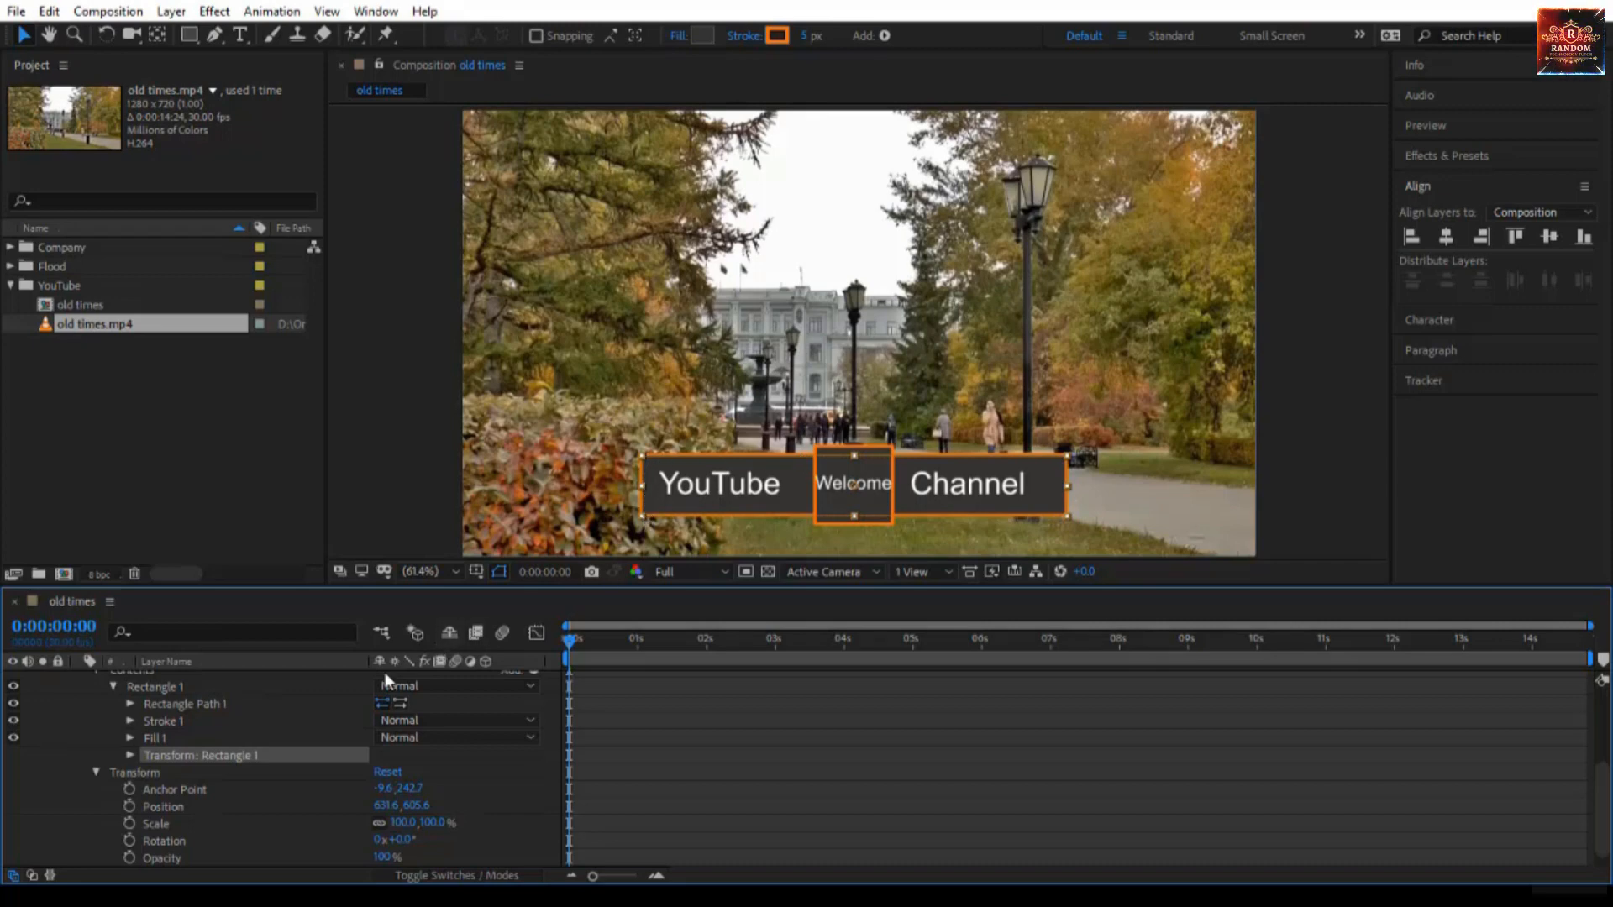
Expand the BG rectangle's own transform group and examine its properties, including Skew and Skew Axis.
left_click(128, 755)
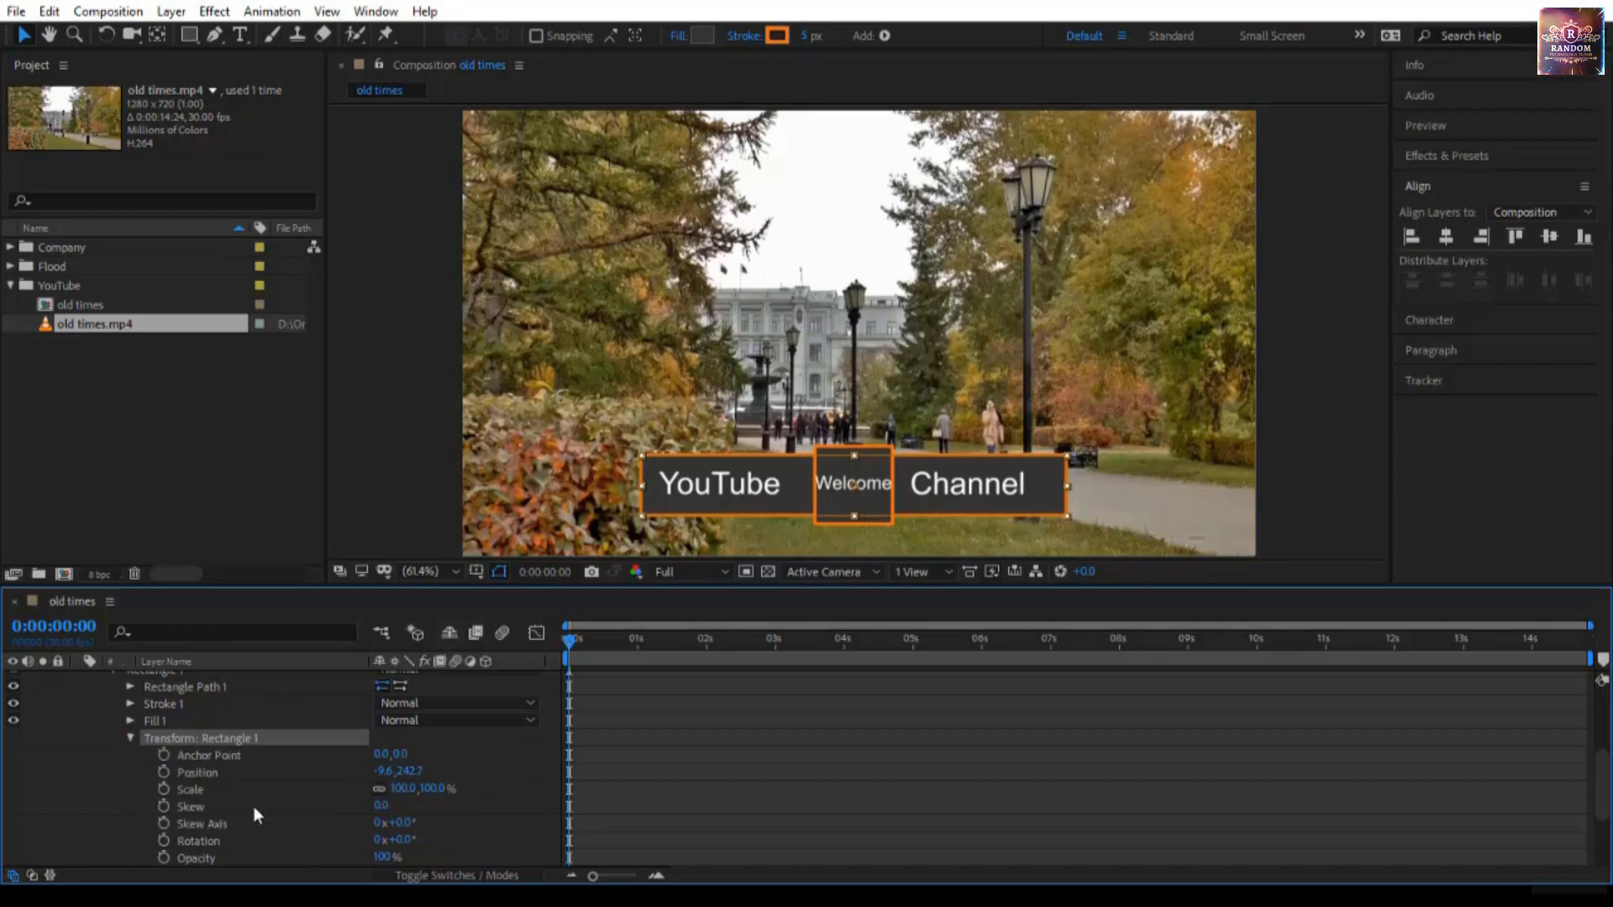
scroll(252, 803, "down", 3)
scroll(248, 795, "up", 3)
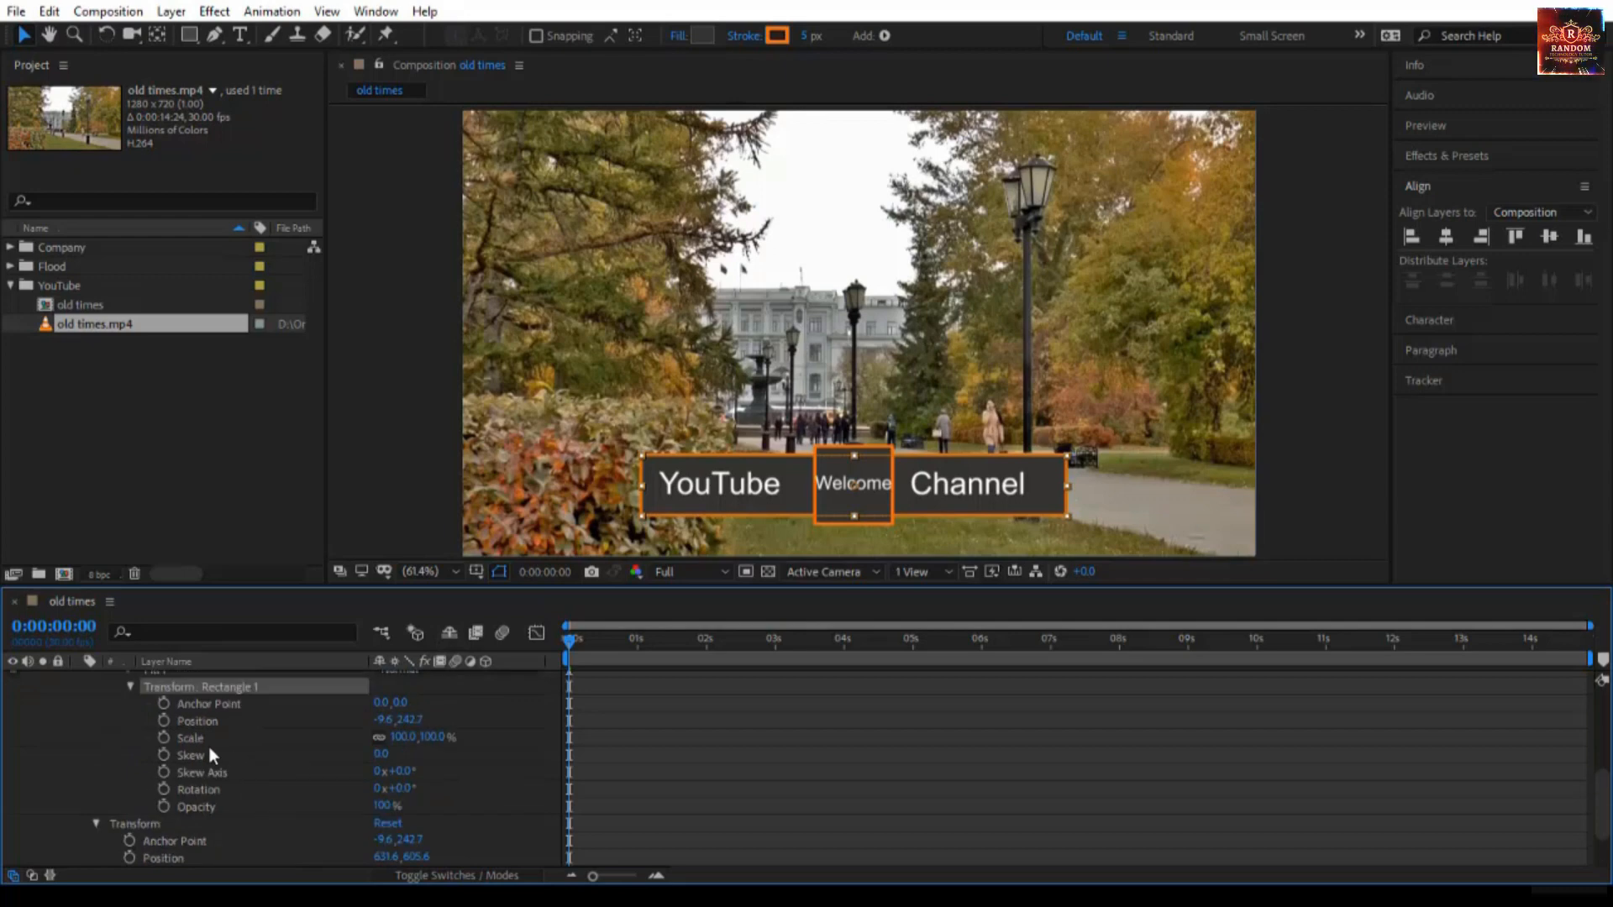
left_click(205, 754)
left_click(224, 774)
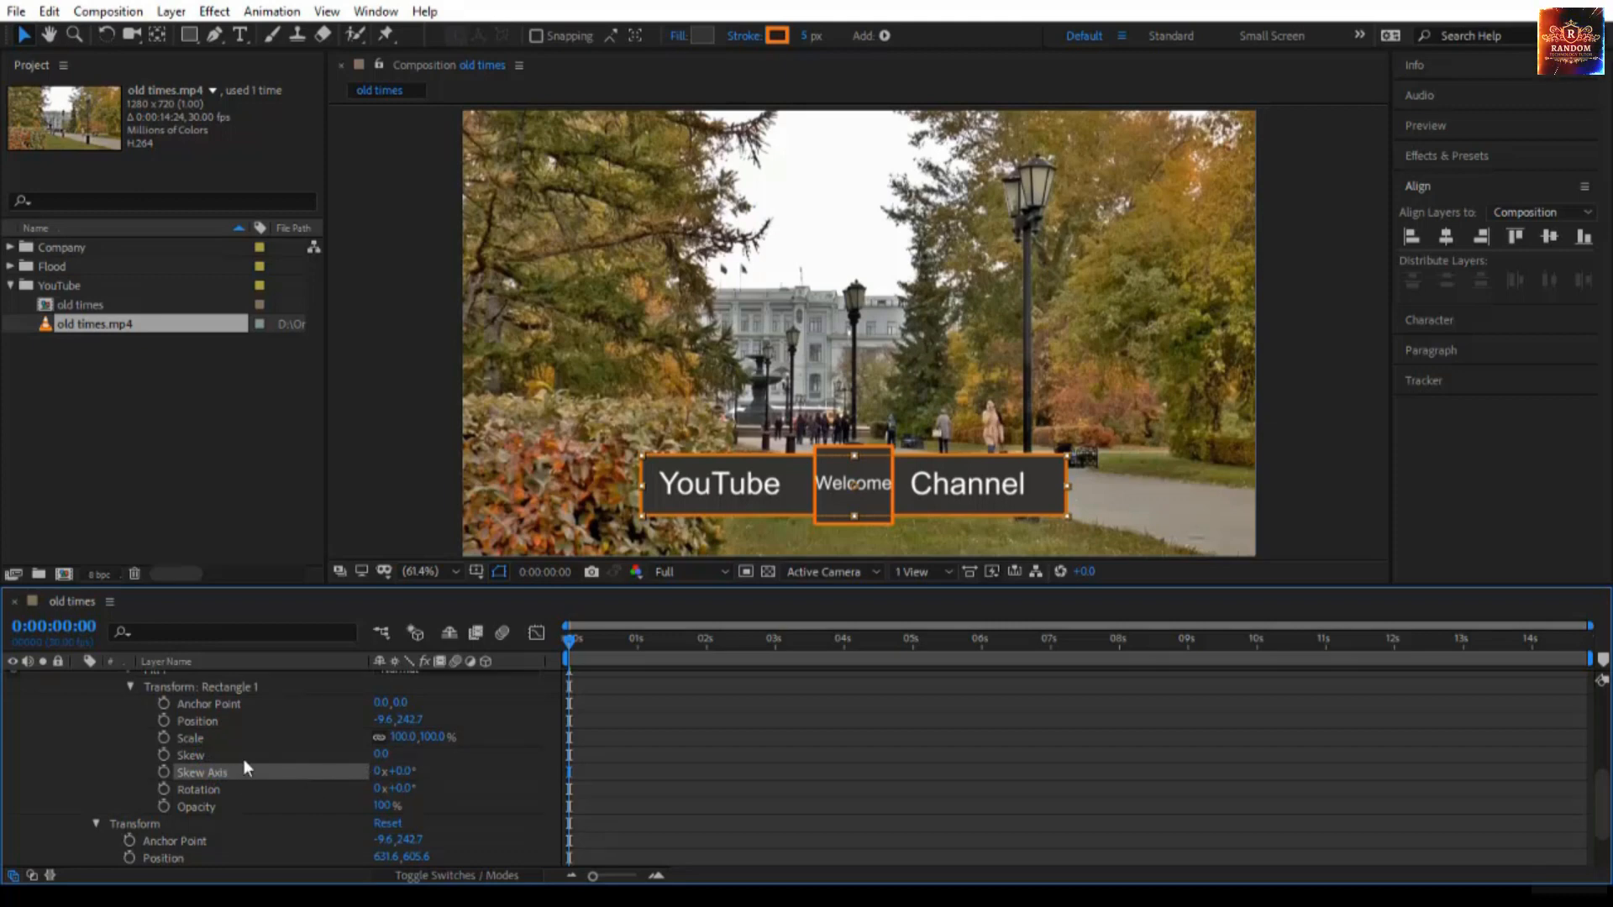
scroll(209, 706, "up", 1)
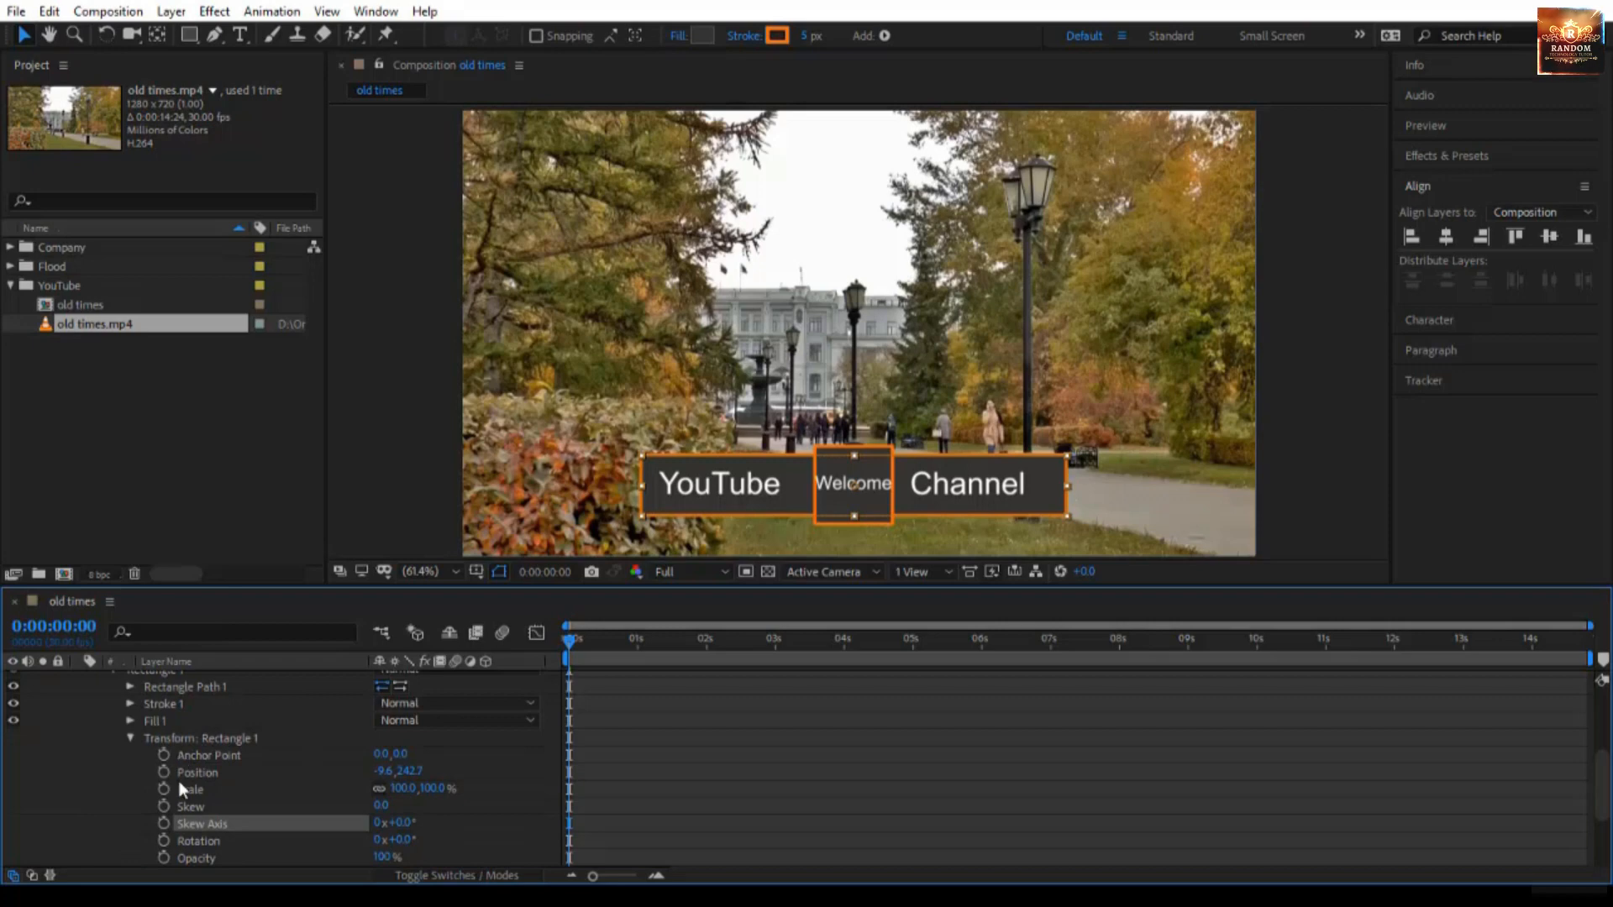
Set the roundness of the BG layer's Rectangle Path 1 to 50.
left_click(131, 686)
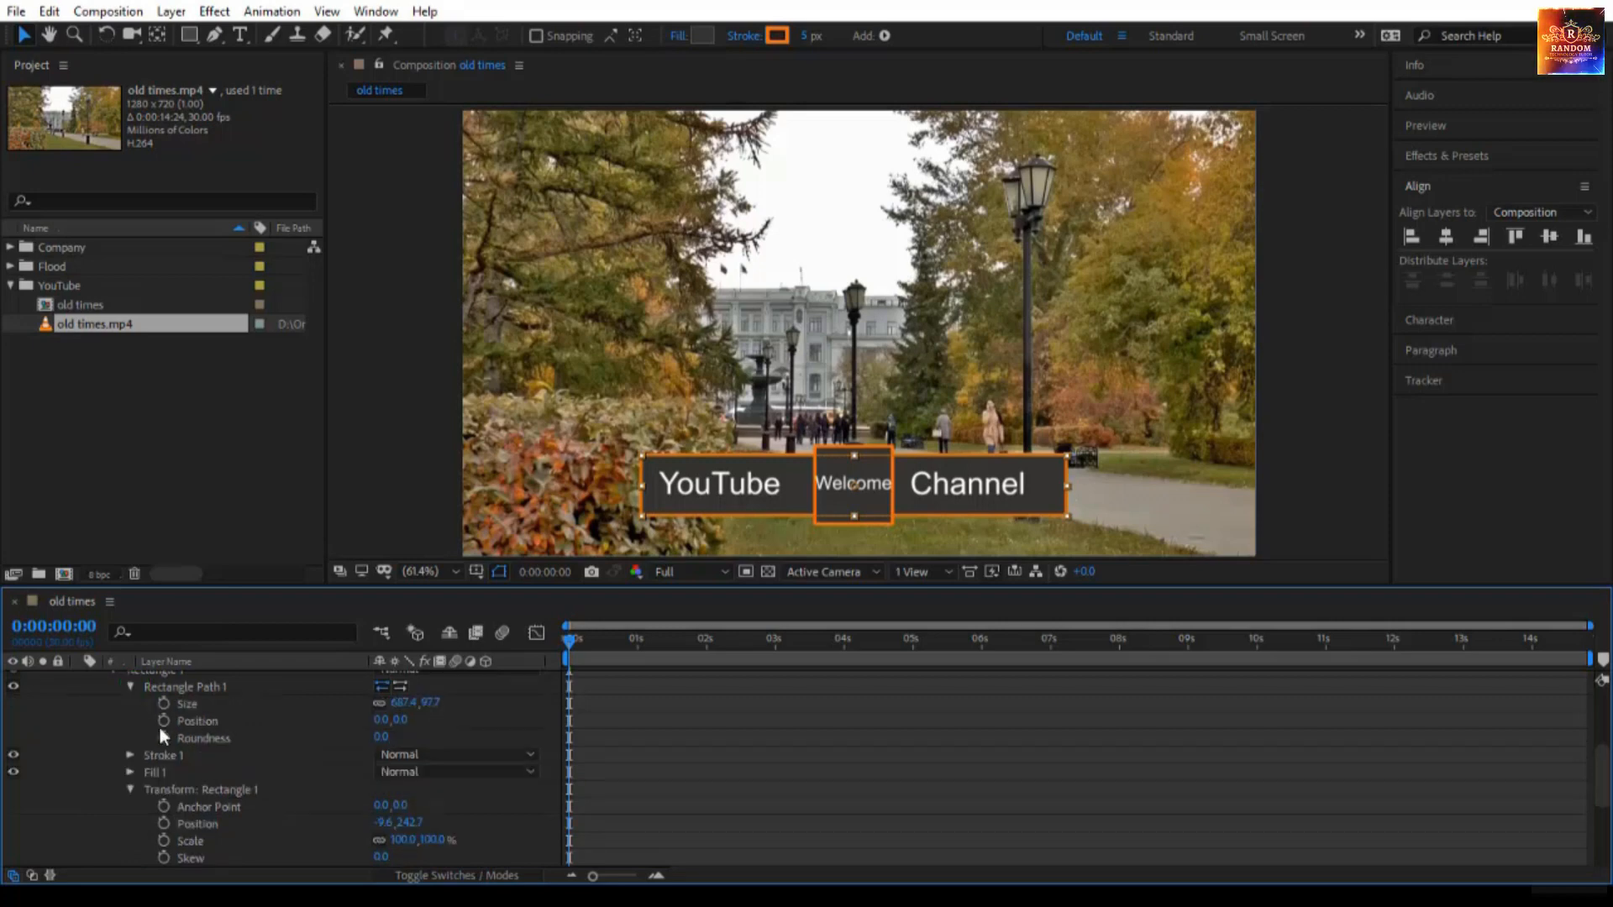
left_click(381, 737)
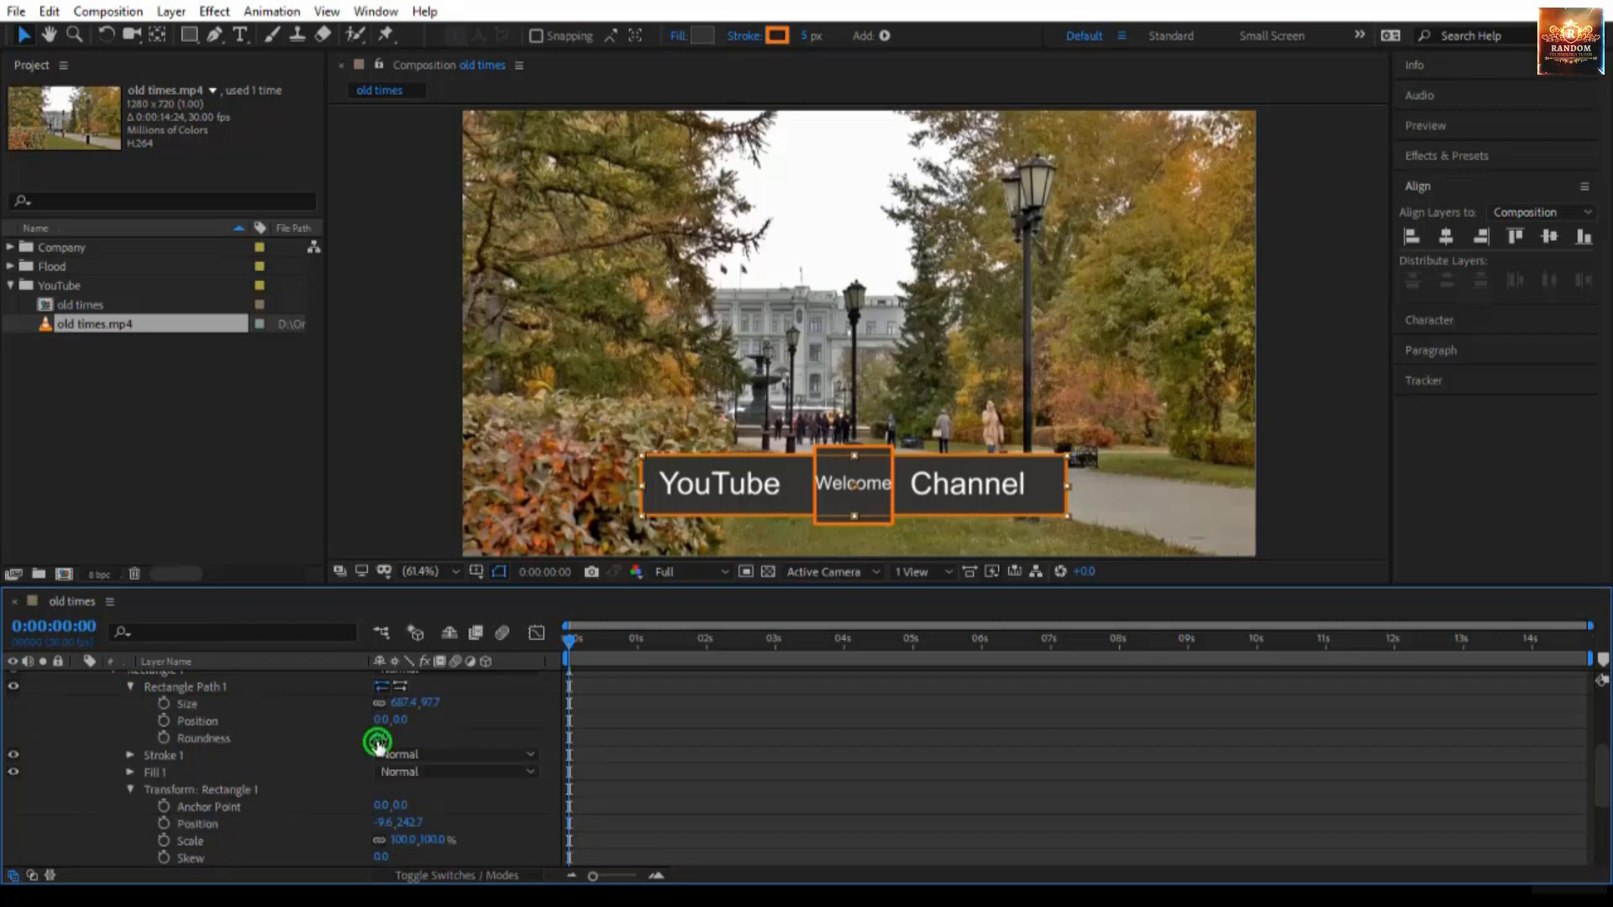
type("50")
key("Return")
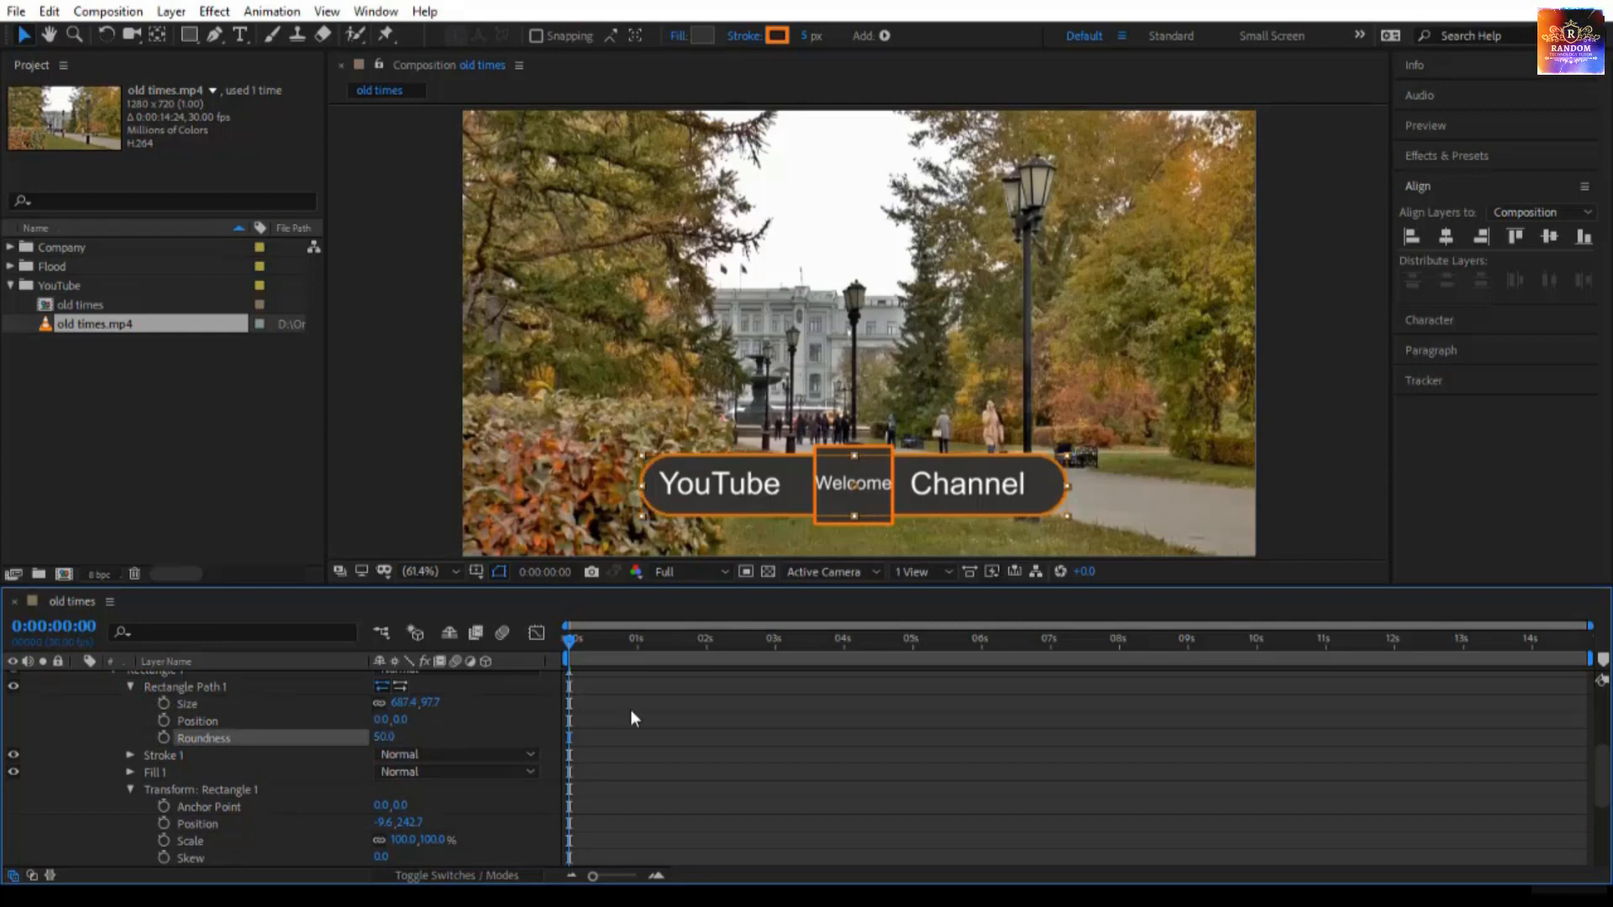
left_click(778, 771)
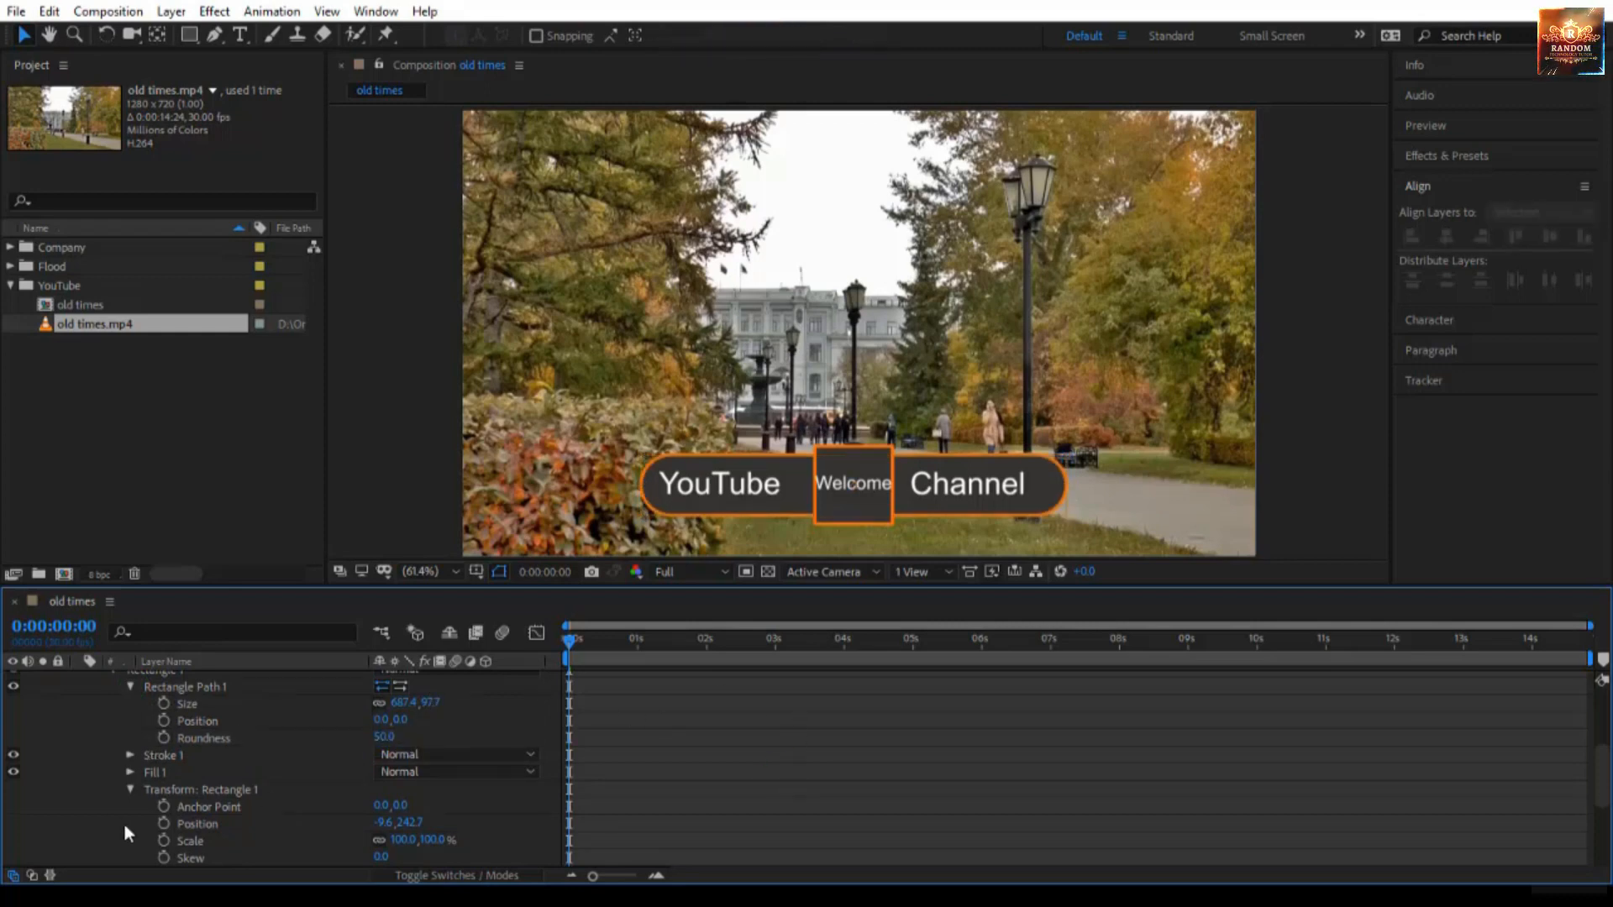
Add a scale keyframe at 0:00:01:15 in the BG layer's Transform: Rectangle 1 group, keeping the full 100% size.
scroll(160, 806, "down", 1)
scroll(227, 836, "down", 1)
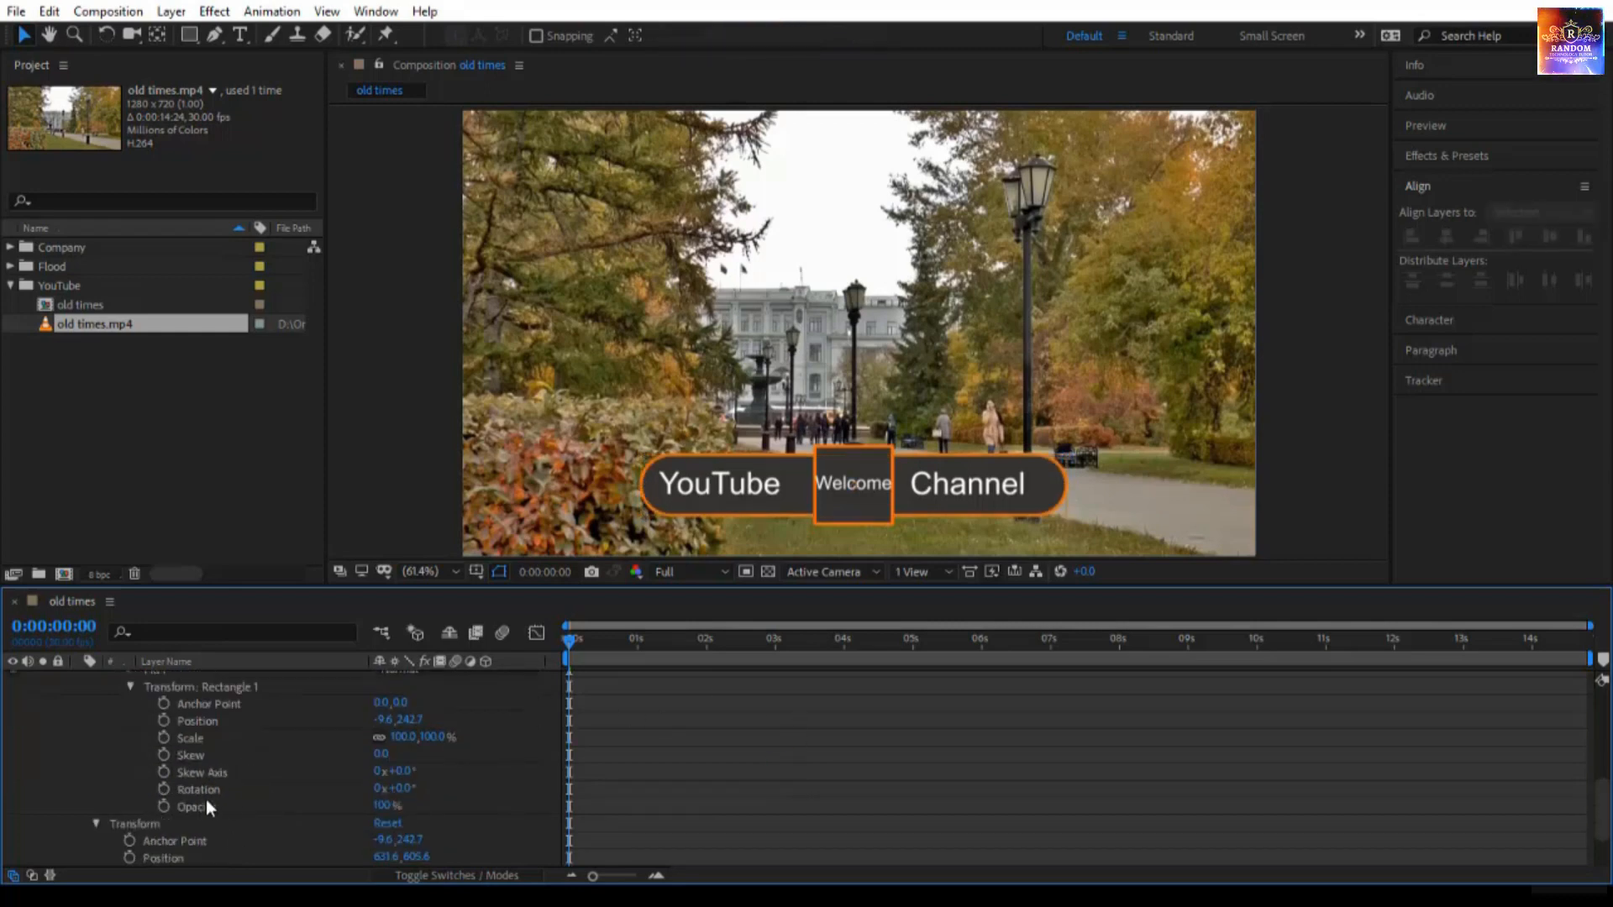
left_click(210, 739)
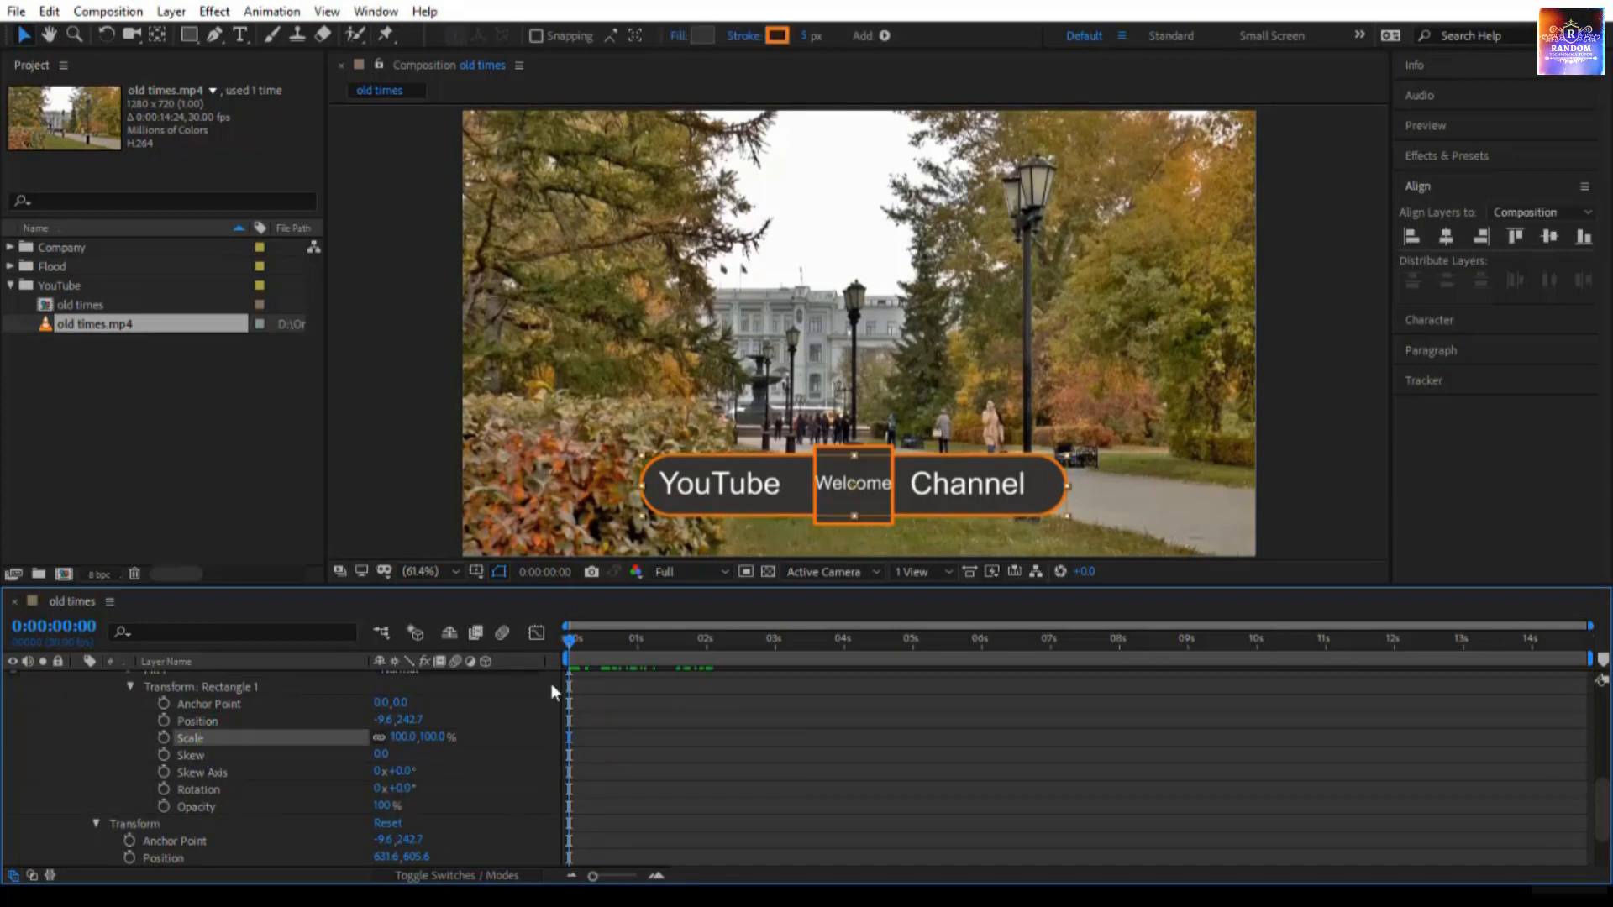
key("space")
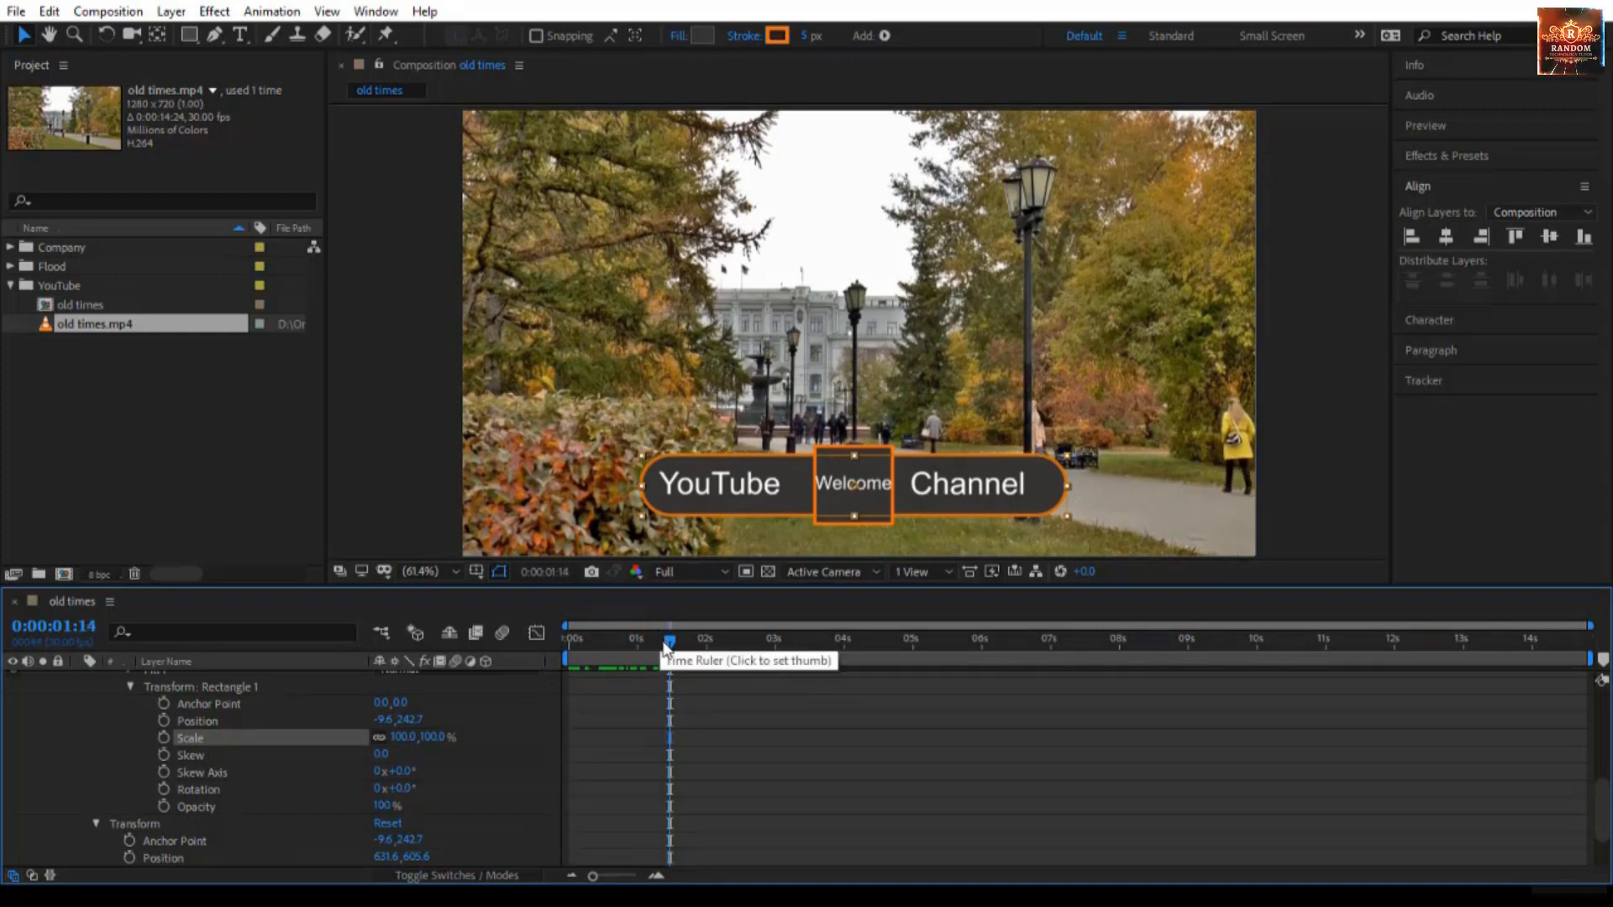
left_click(93, 629)
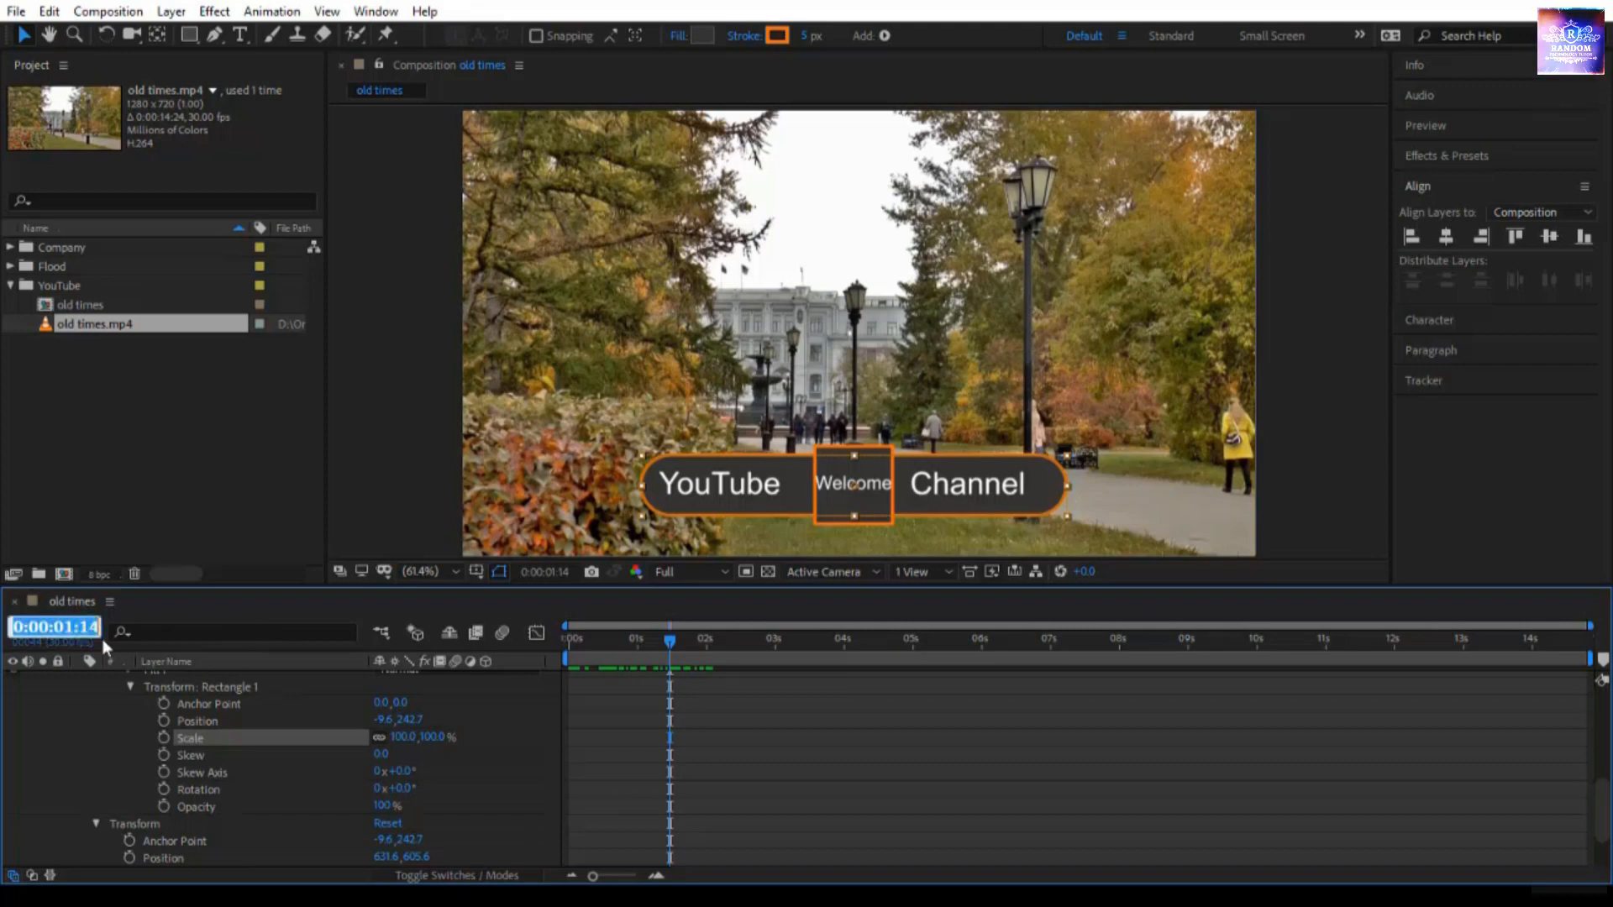
type("1:15")
key("Return")
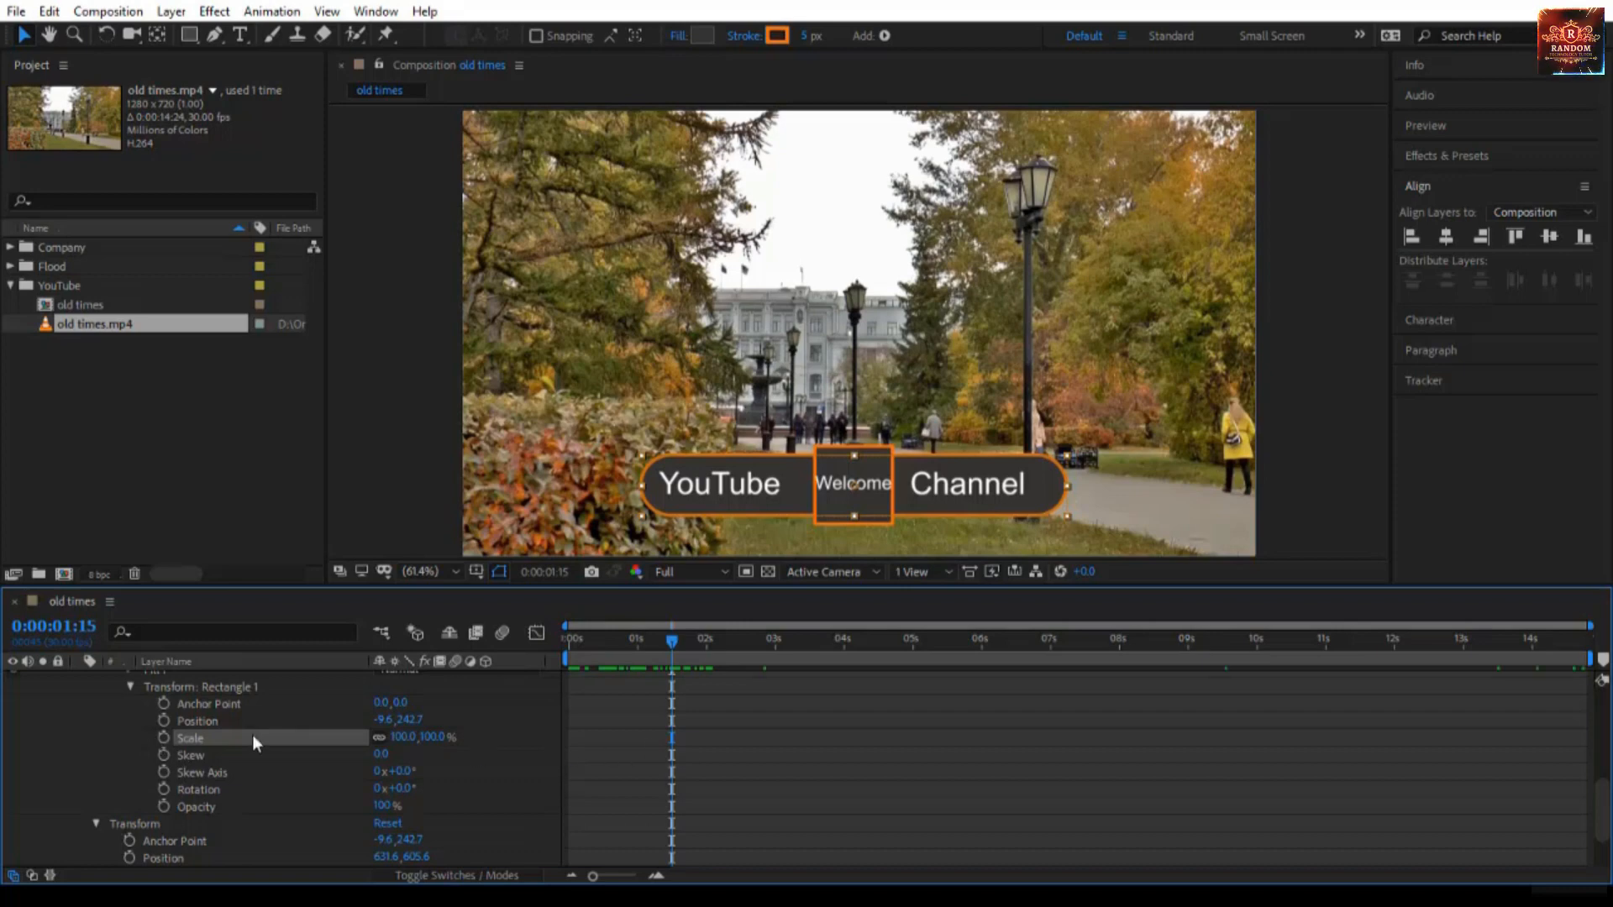
left_click(164, 737)
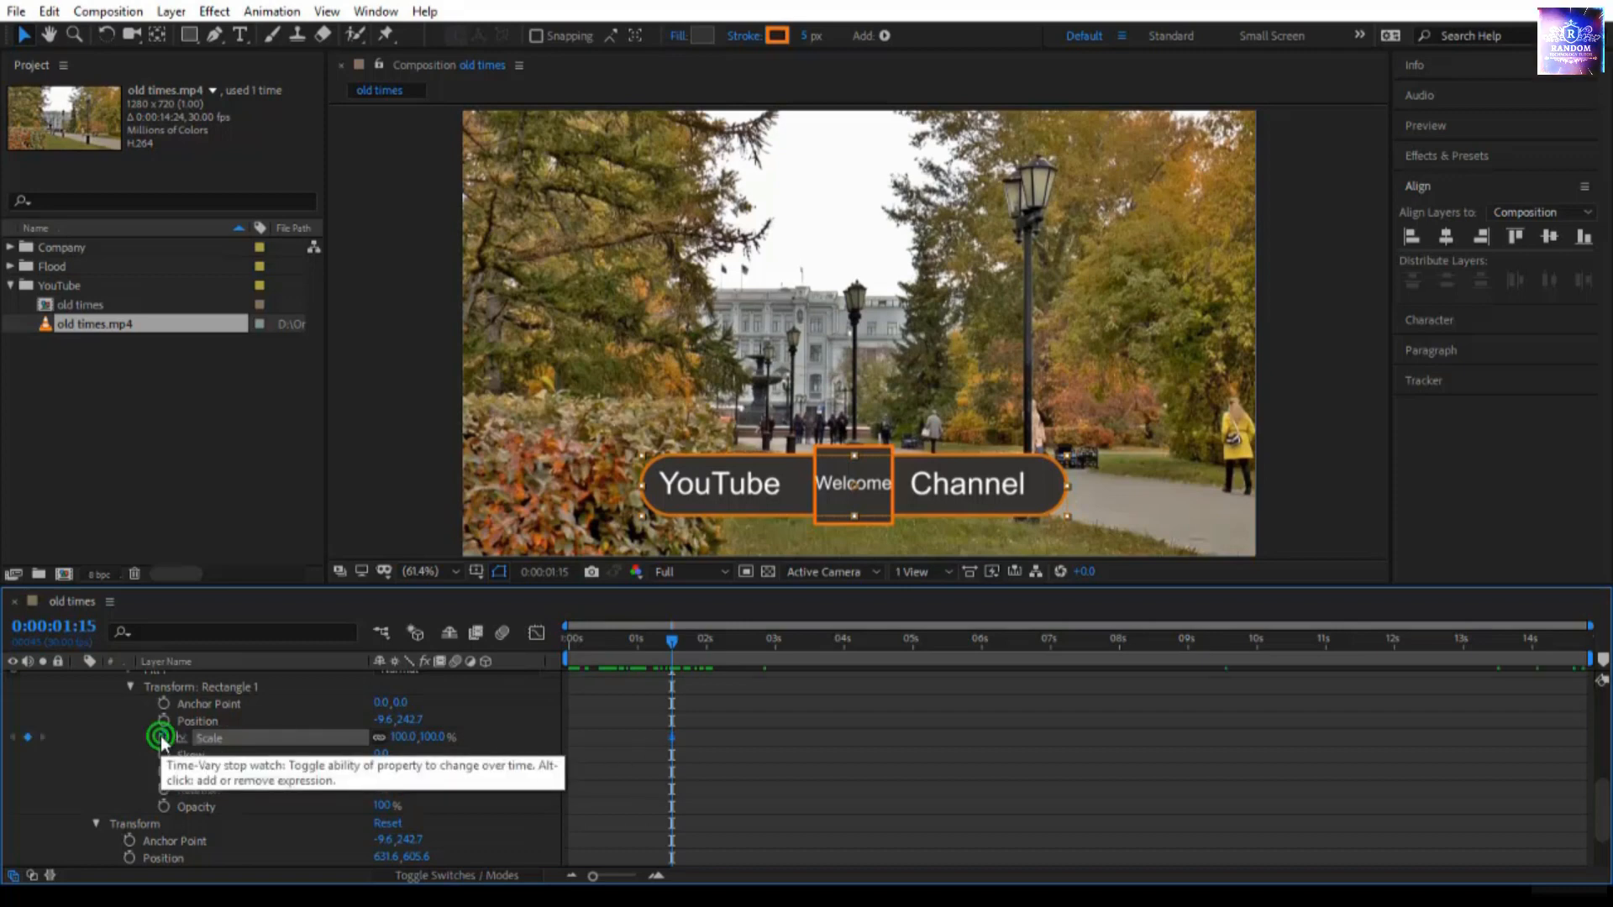
Keyframe the BG rectangle's scale at 0% at 0:00:01:00.
left_click_drag(669, 644, 637, 648)
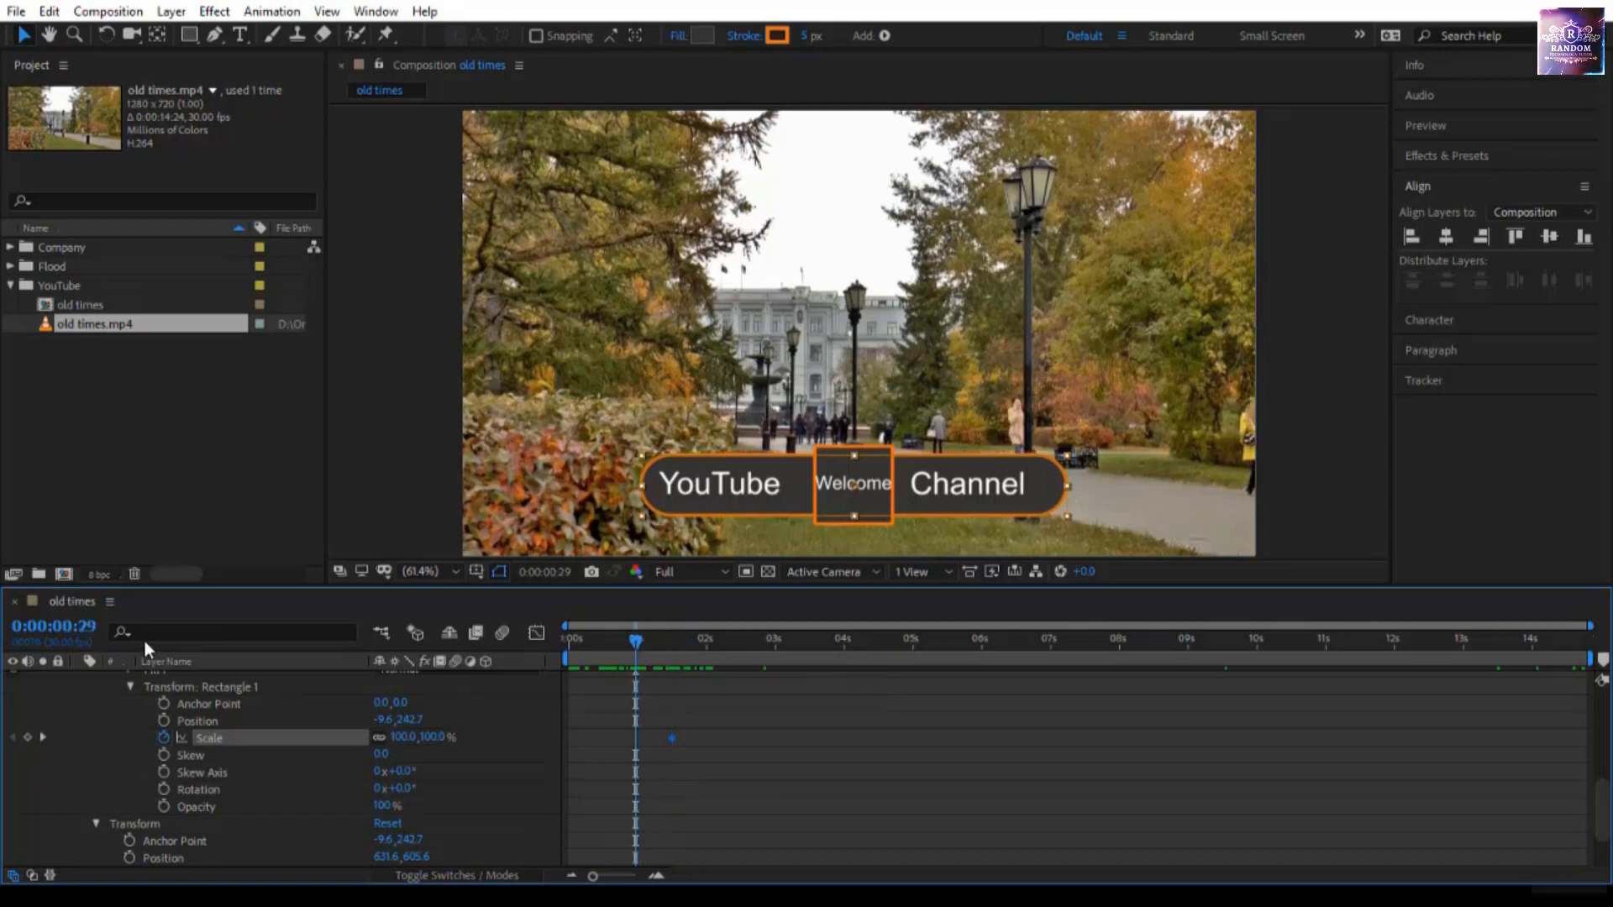
left_click(84, 636)
type("100")
key("Return")
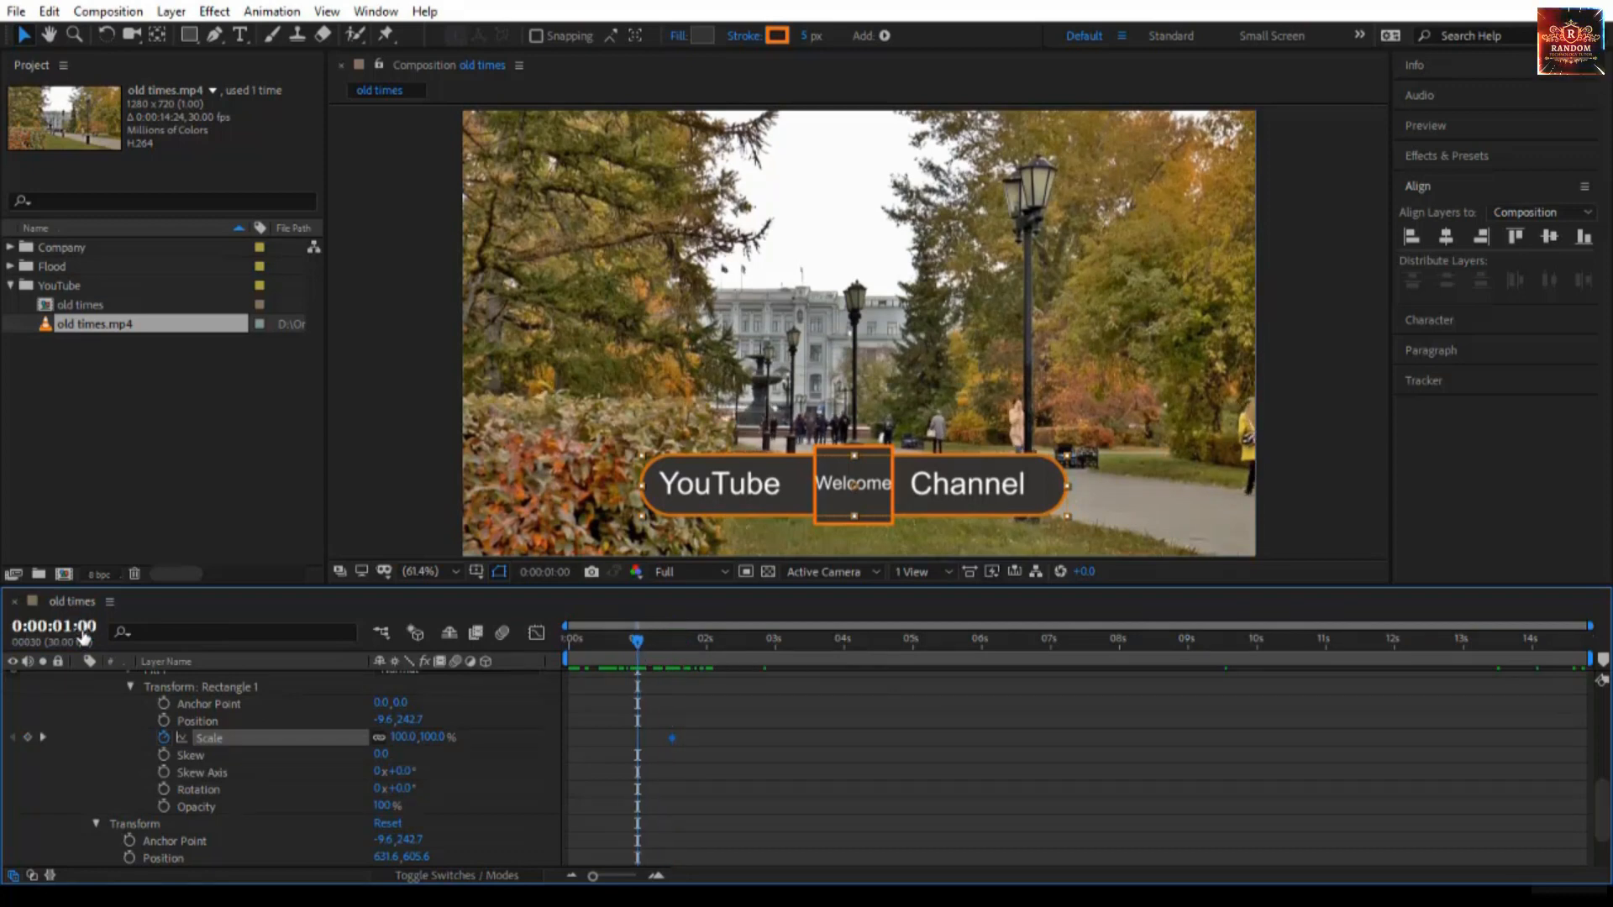
left_click(430, 738)
type("0")
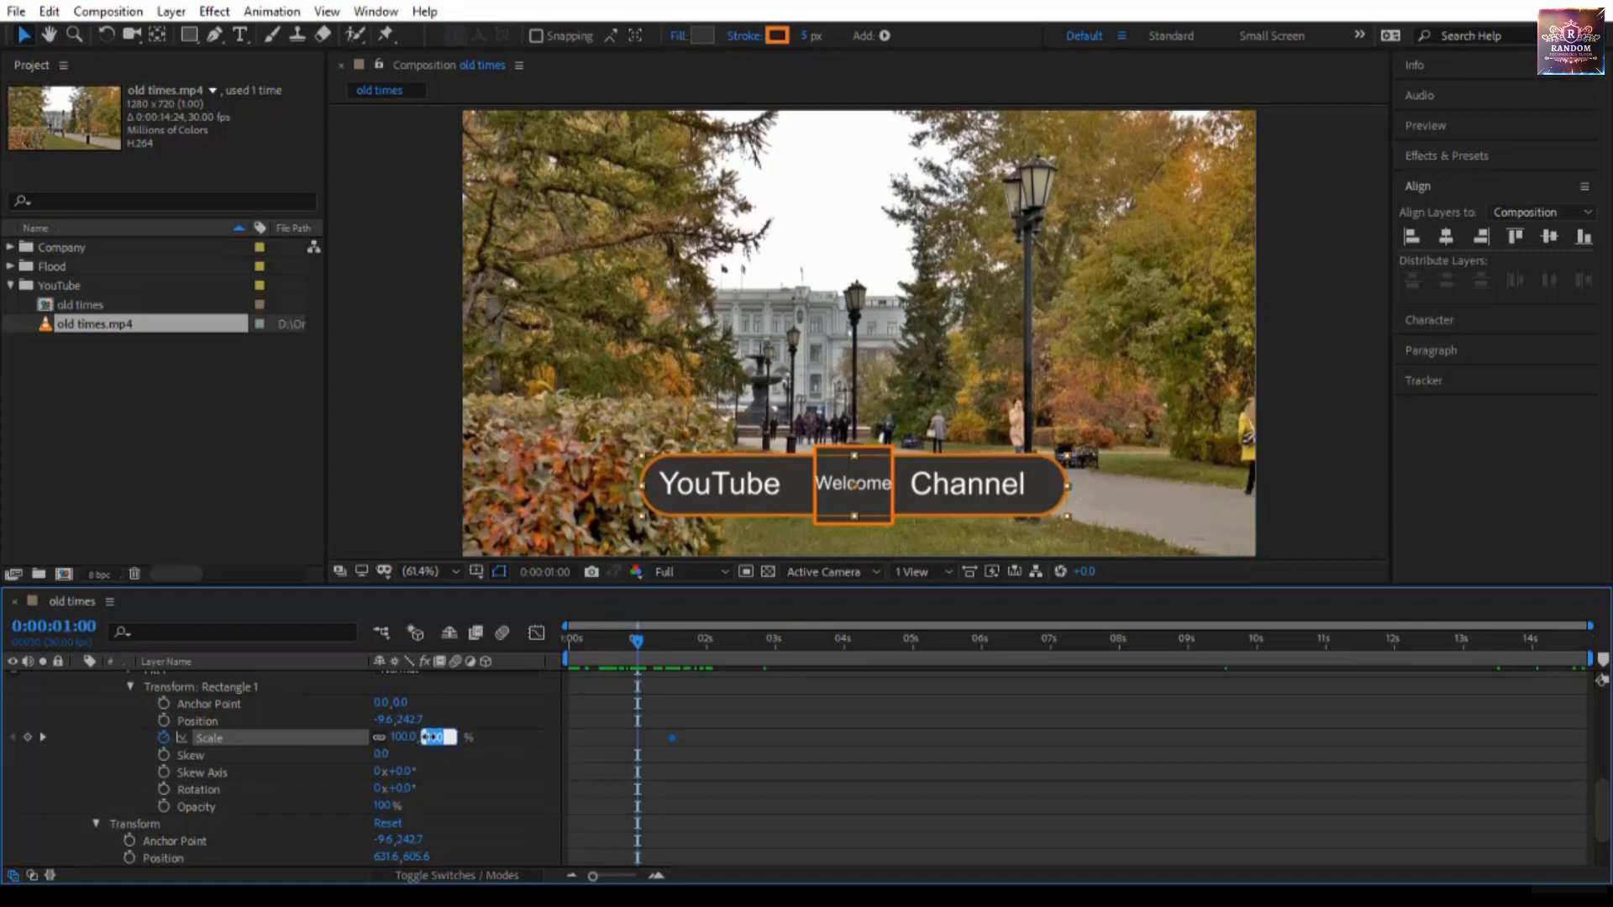
key("Return")
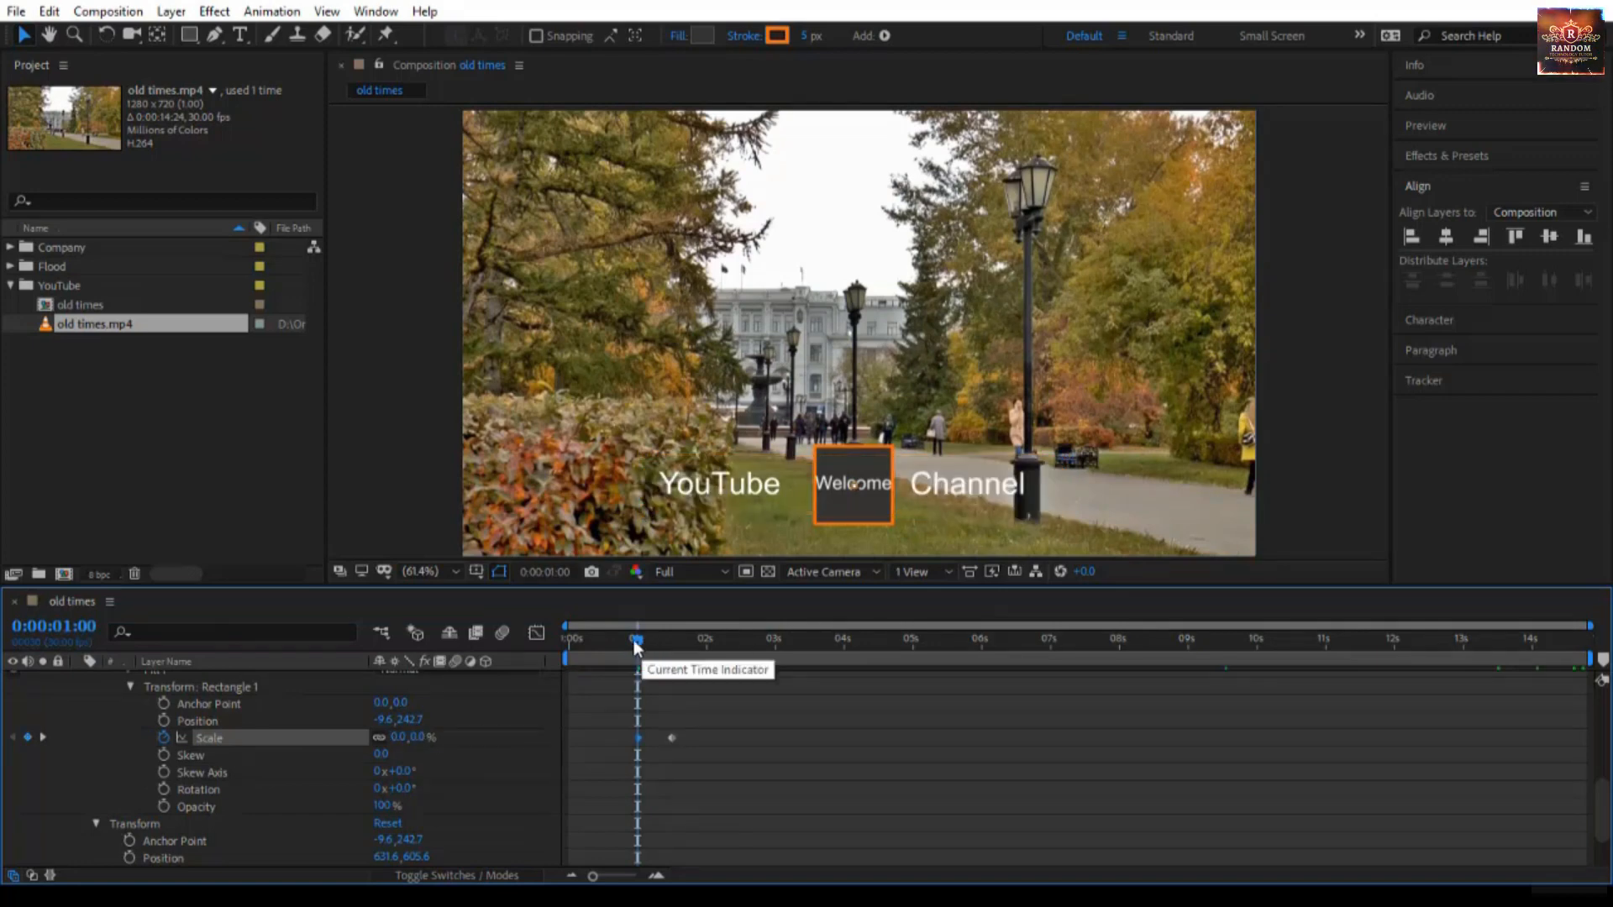
Try stretching the BG layer's own scale vertically to 538% with proportions unlinked, undo it, relink the proportions and collapse the layer's Transform group.
left_click_drag(635, 641, 778, 660)
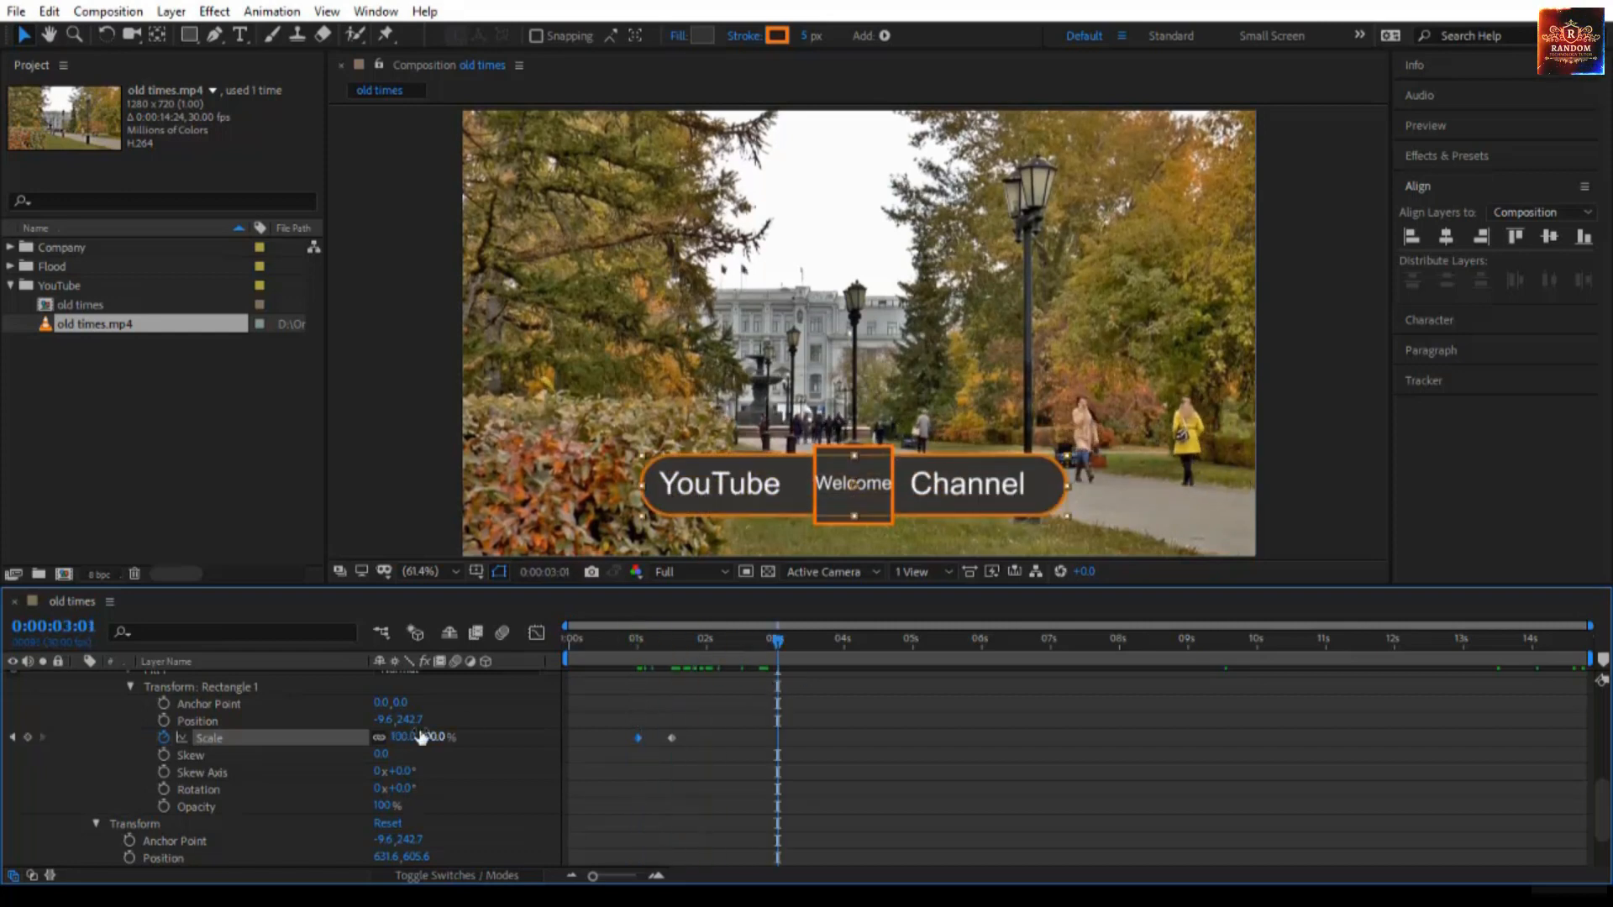
scroll(369, 769, "down", 3)
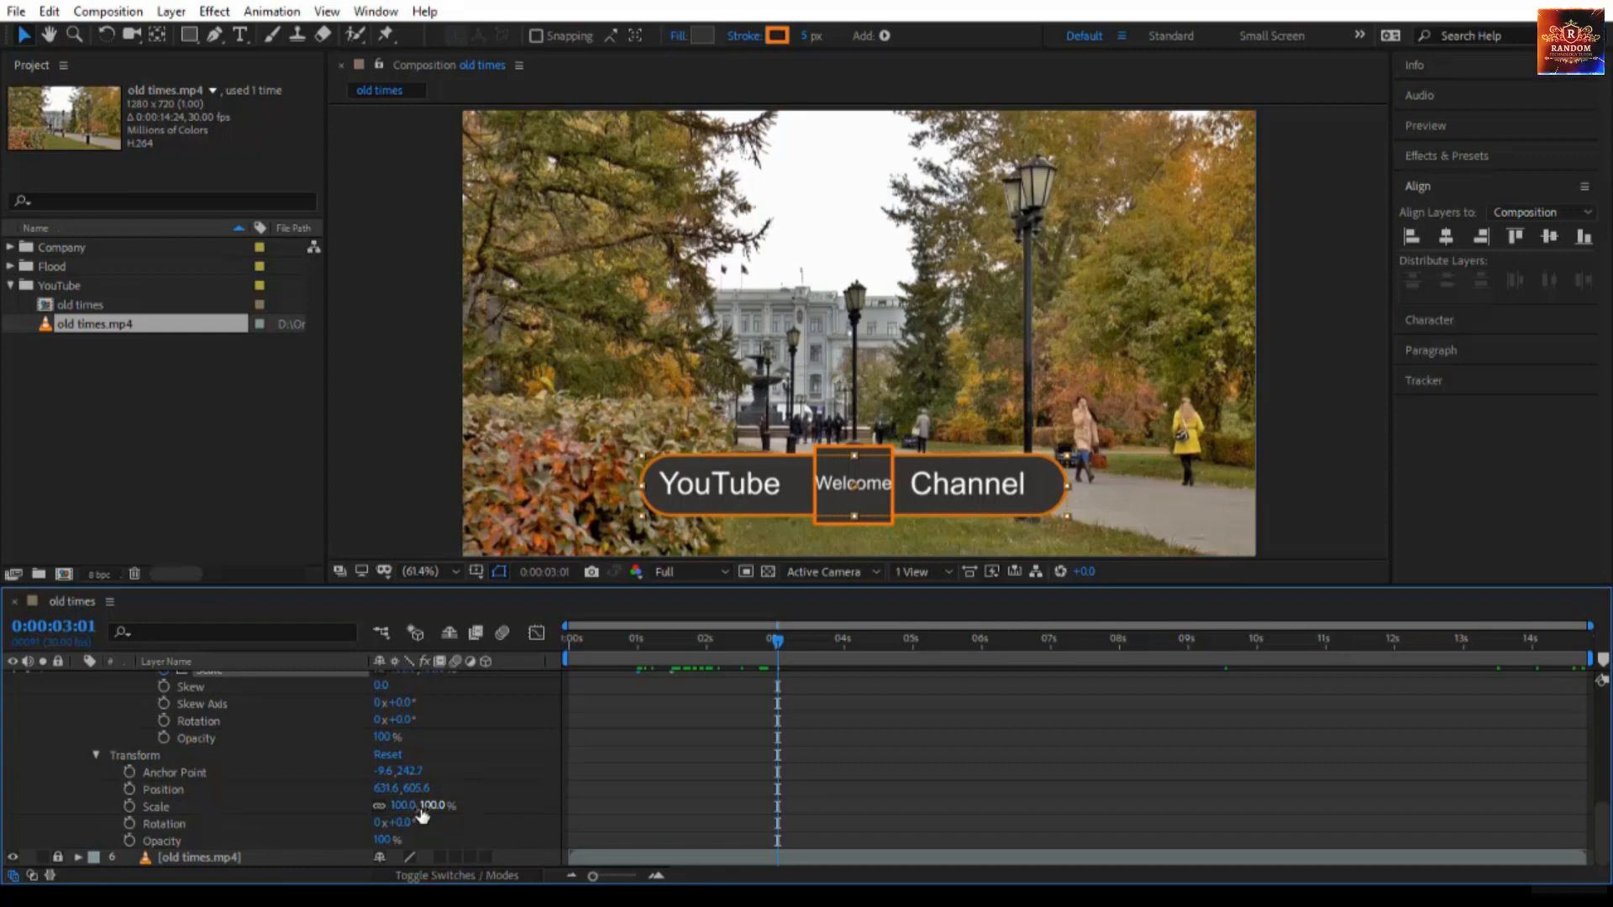
left_click(379, 805)
left_click_drag(429, 809, 813, 754)
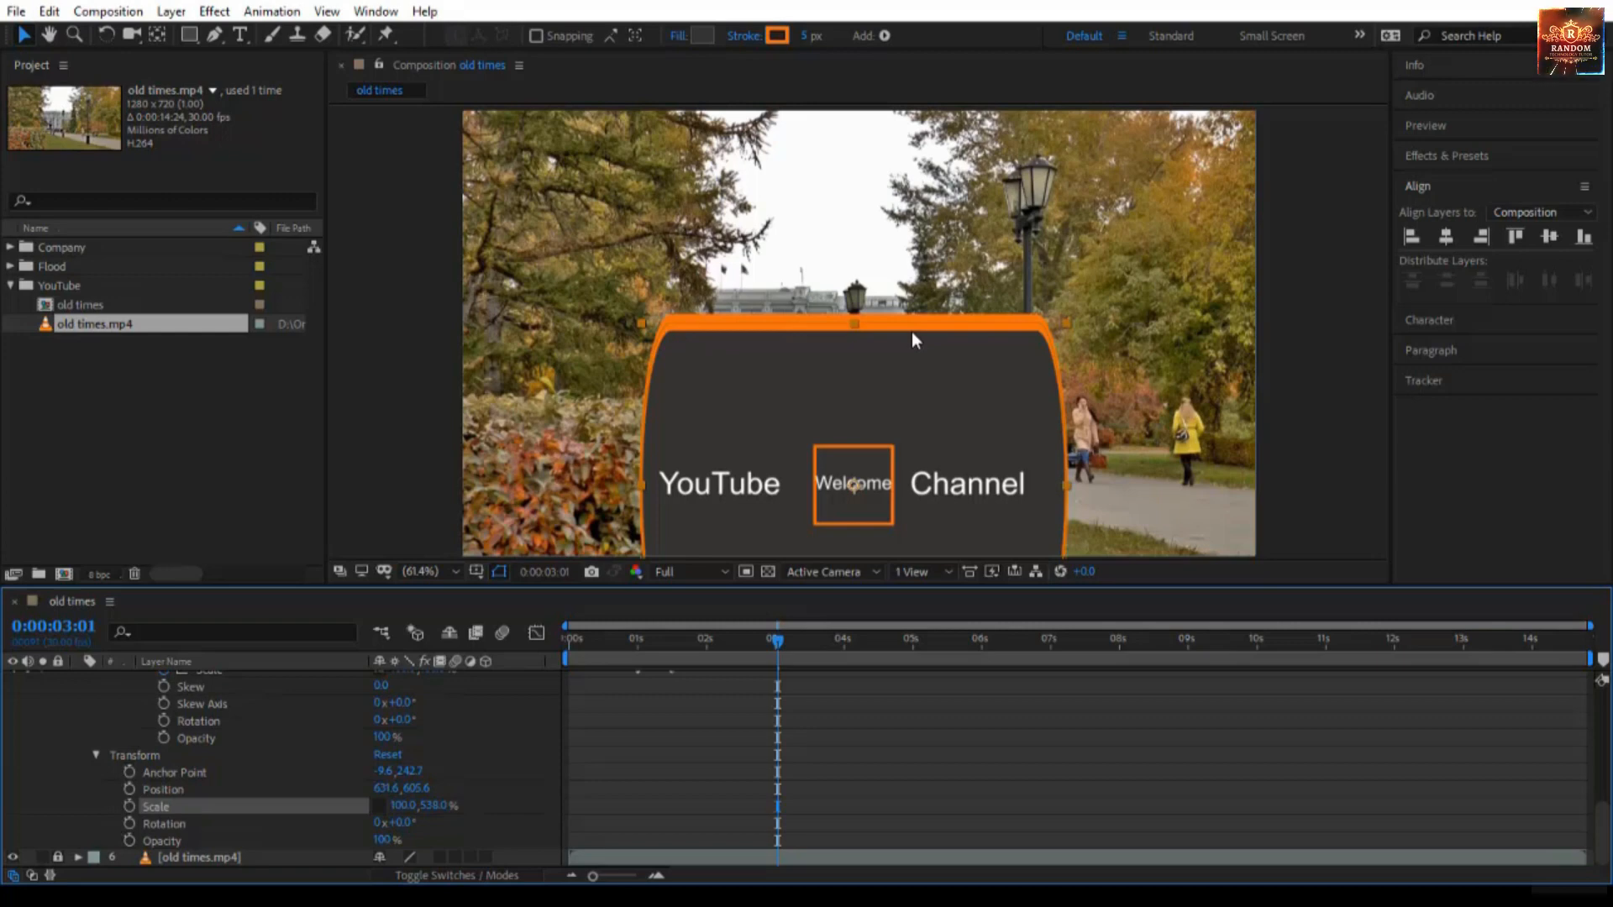
key("ctrl+z")
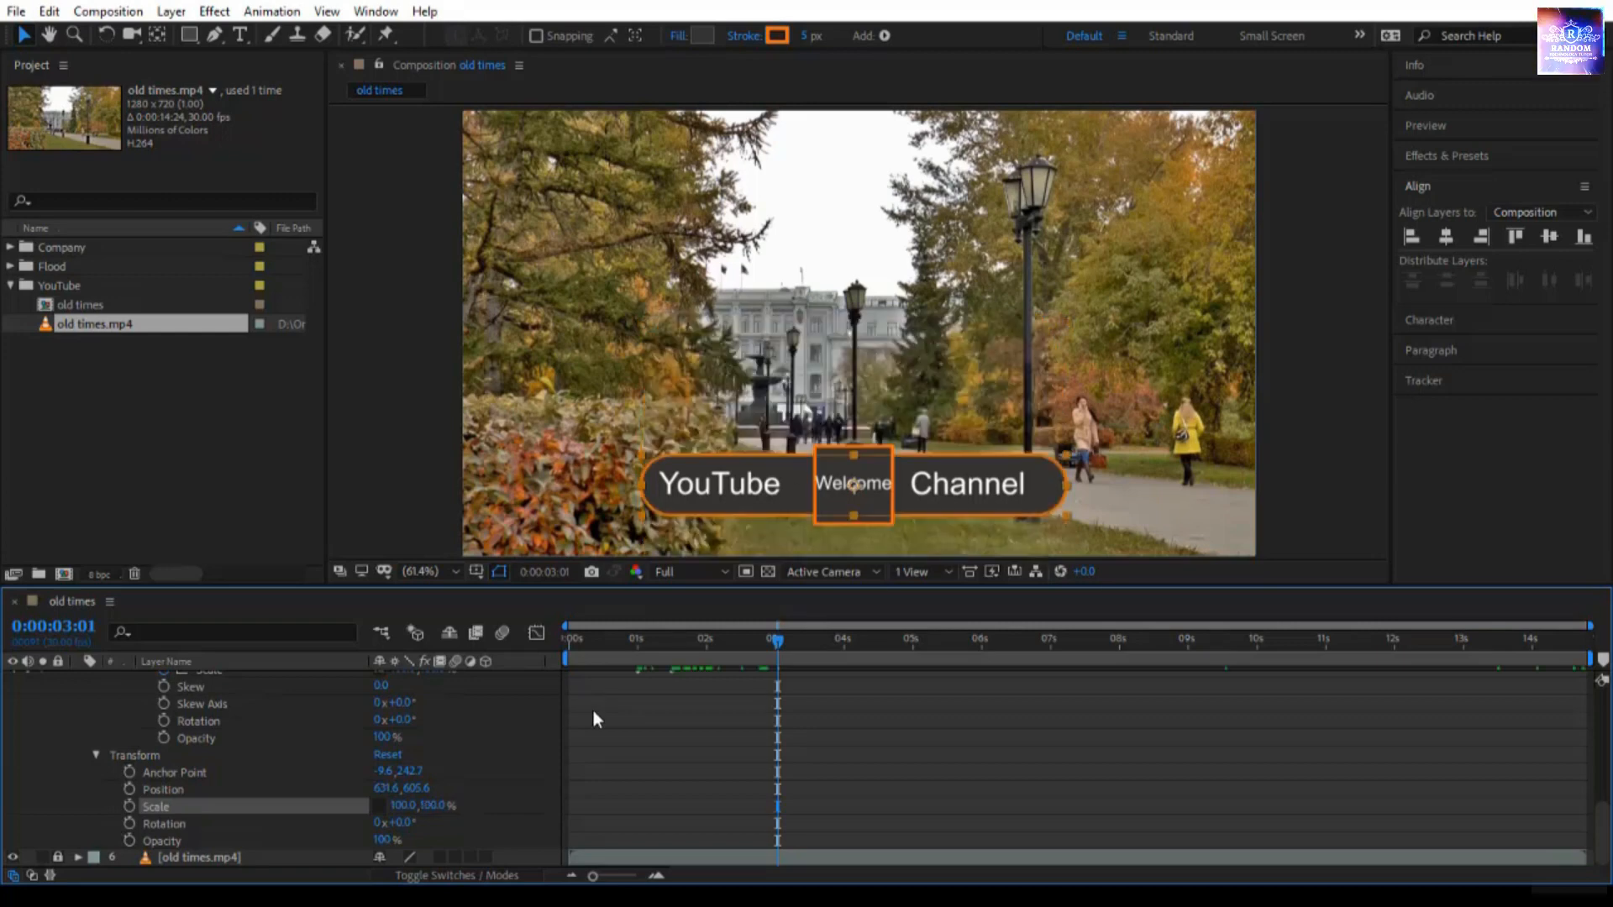
left_click(379, 805)
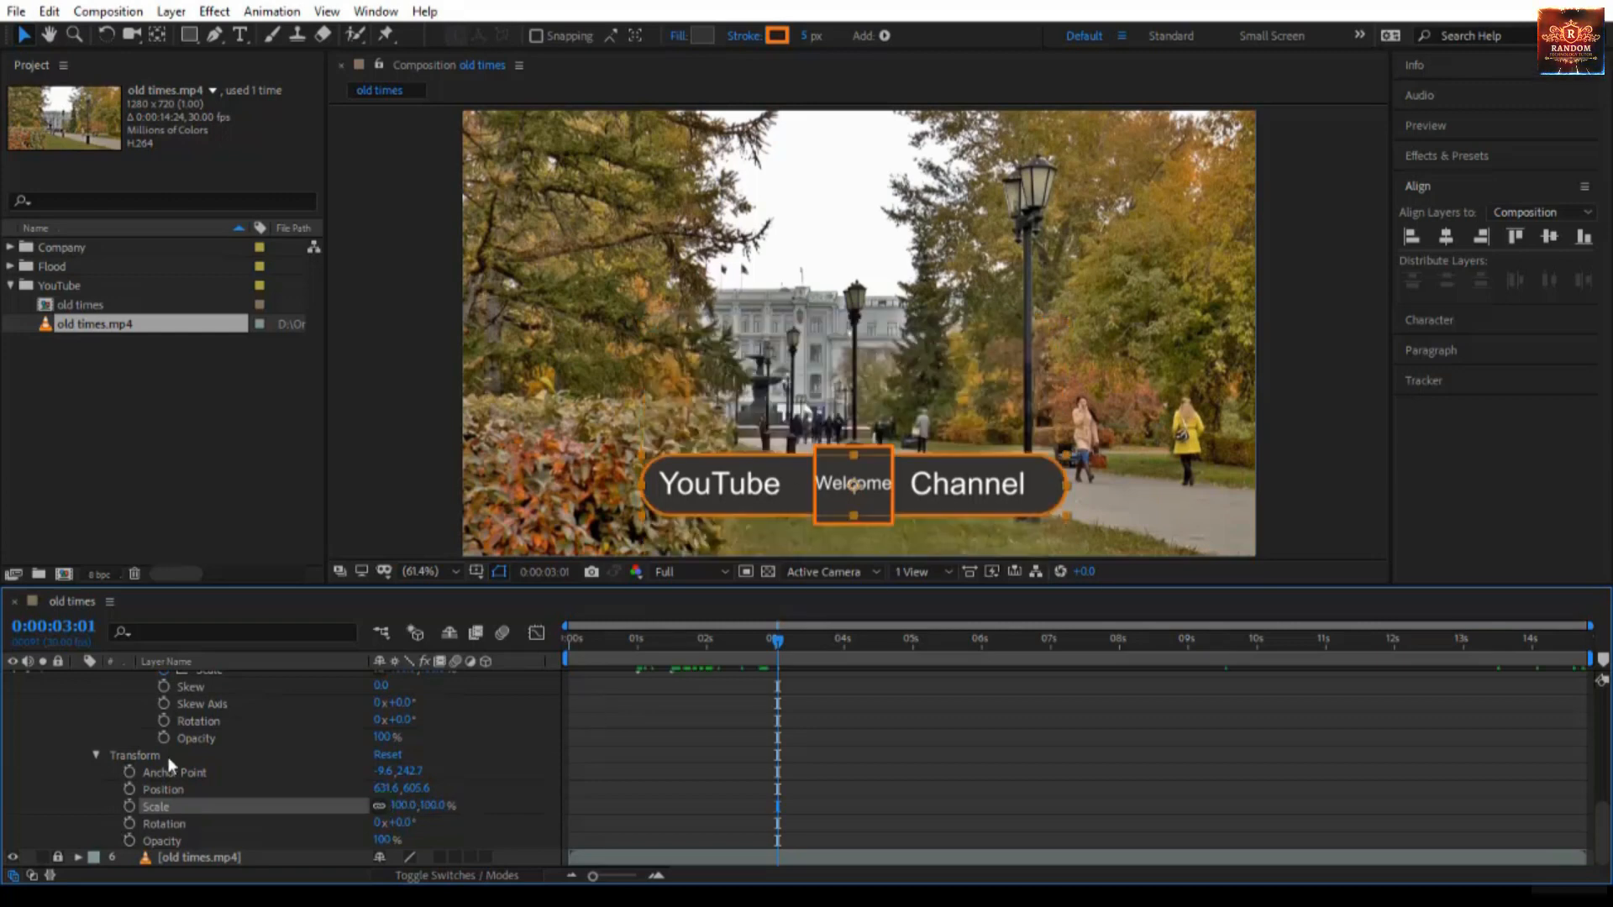
left_click(94, 755)
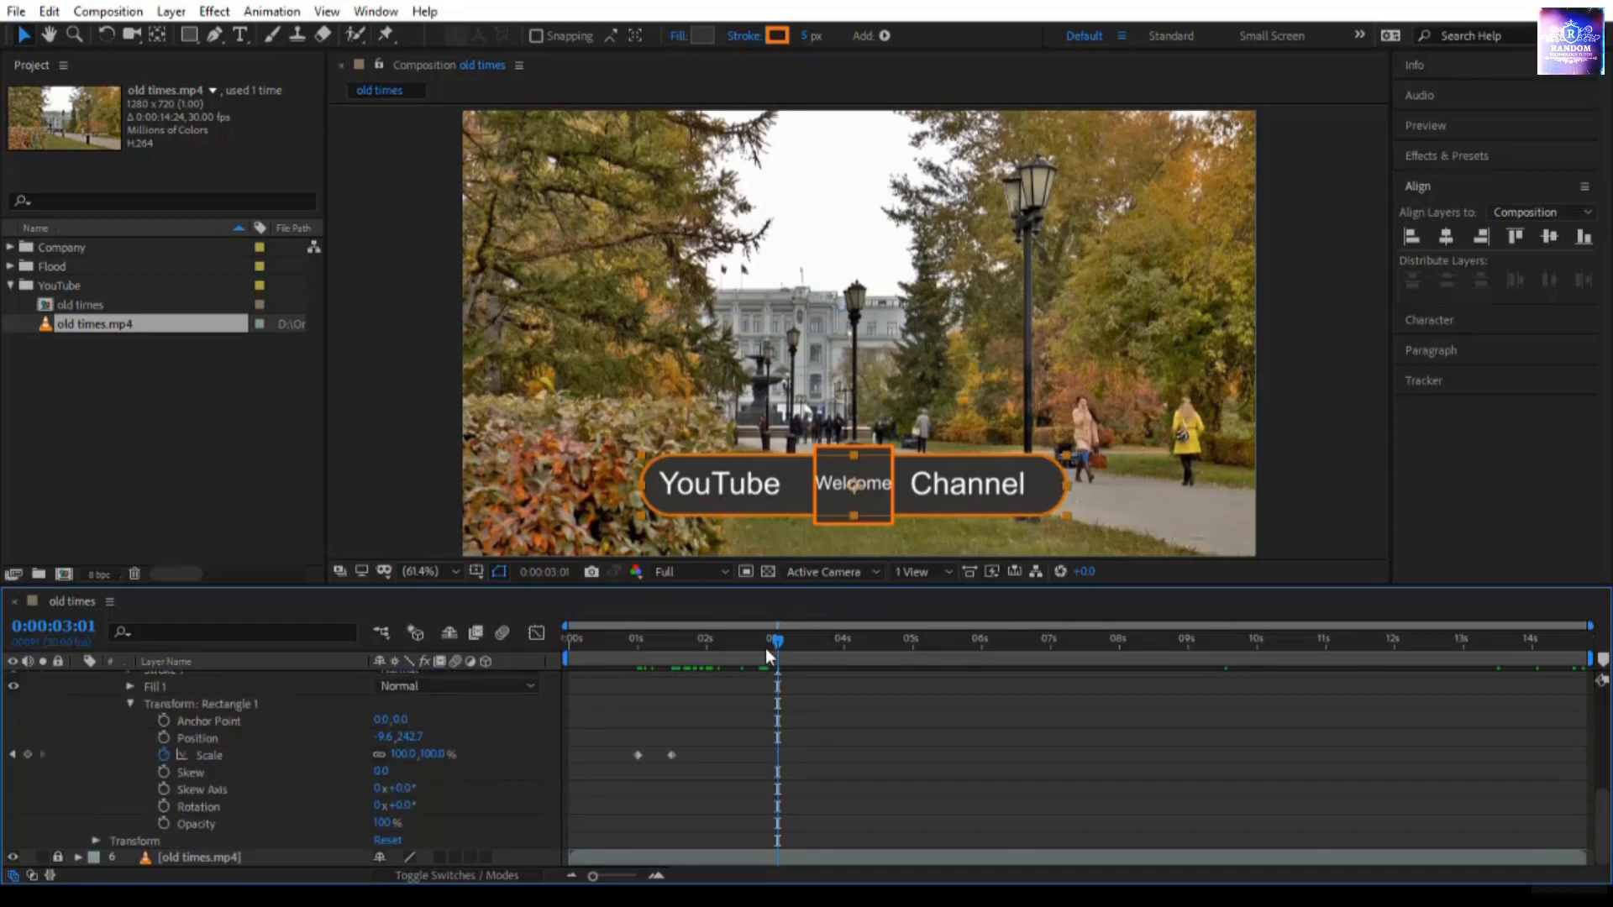
Add a roundness keyframe of 0 to the BG layer's Rectangle Path 1 at 0:00:01:00.
left_click_drag(764, 648, 625, 701)
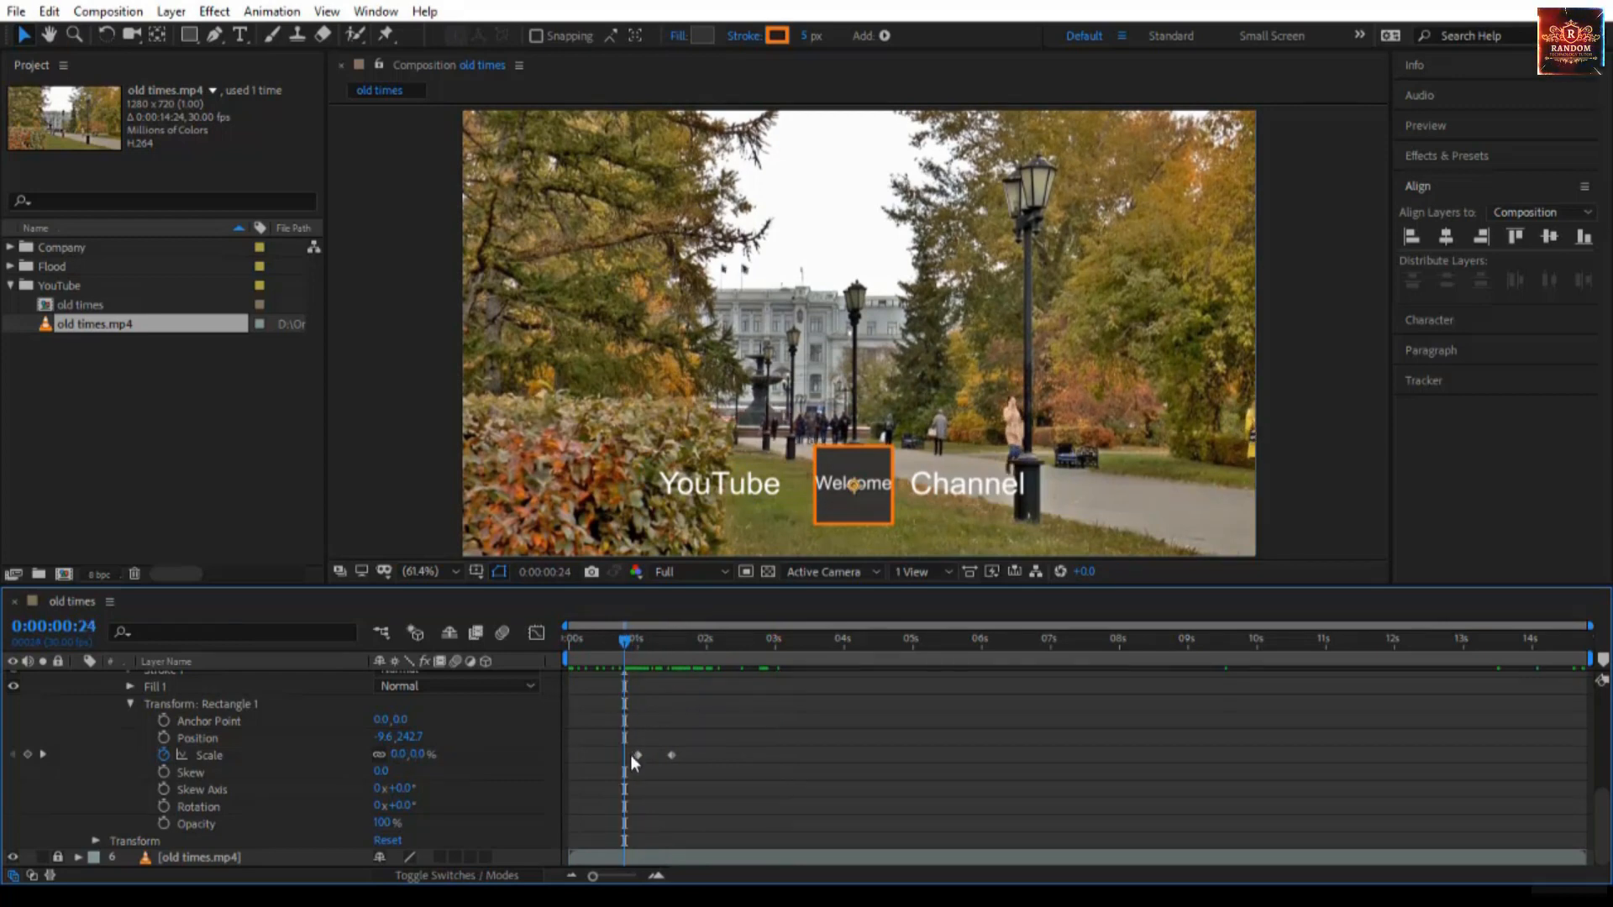
key("k")
scroll(648, 745, "up", 2)
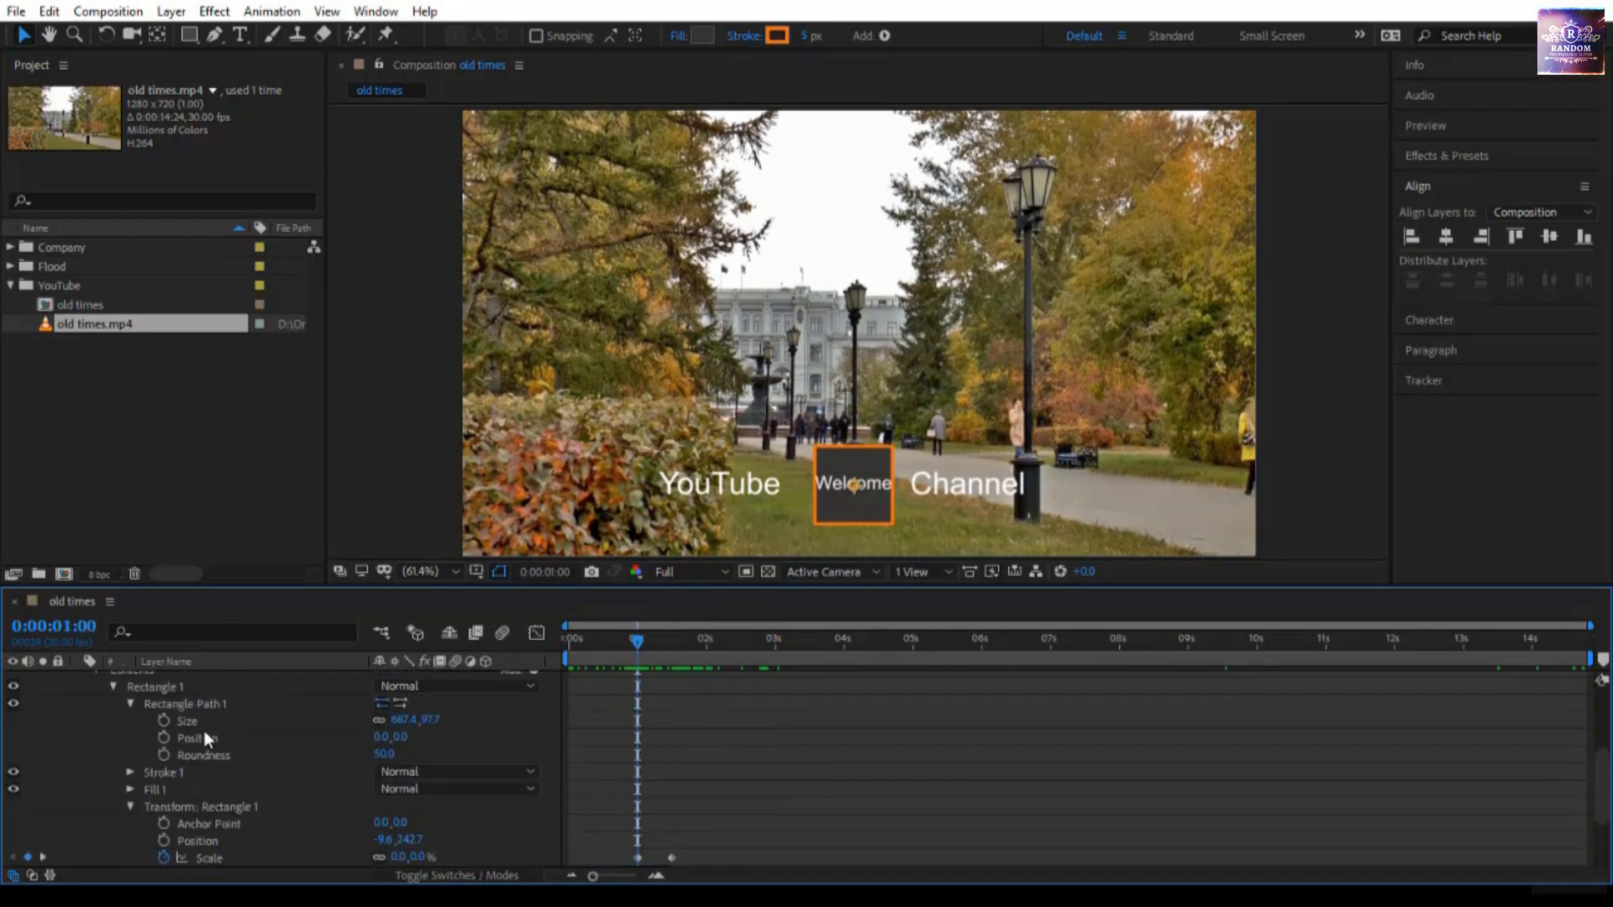
left_click(165, 752)
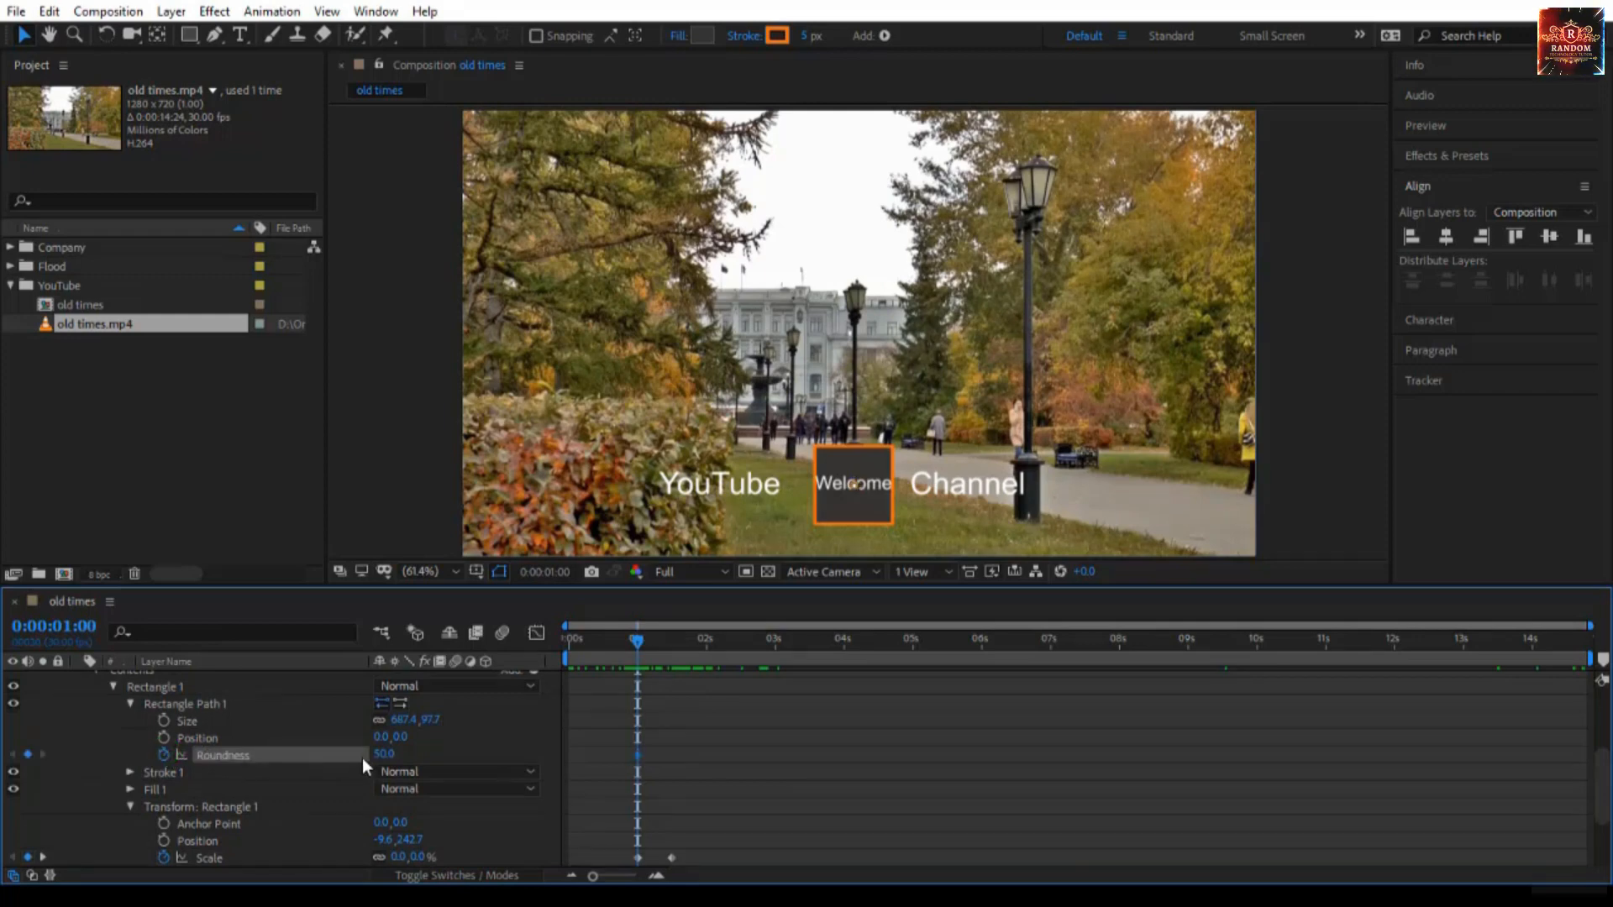
left_click(381, 758)
type("0")
key("Return")
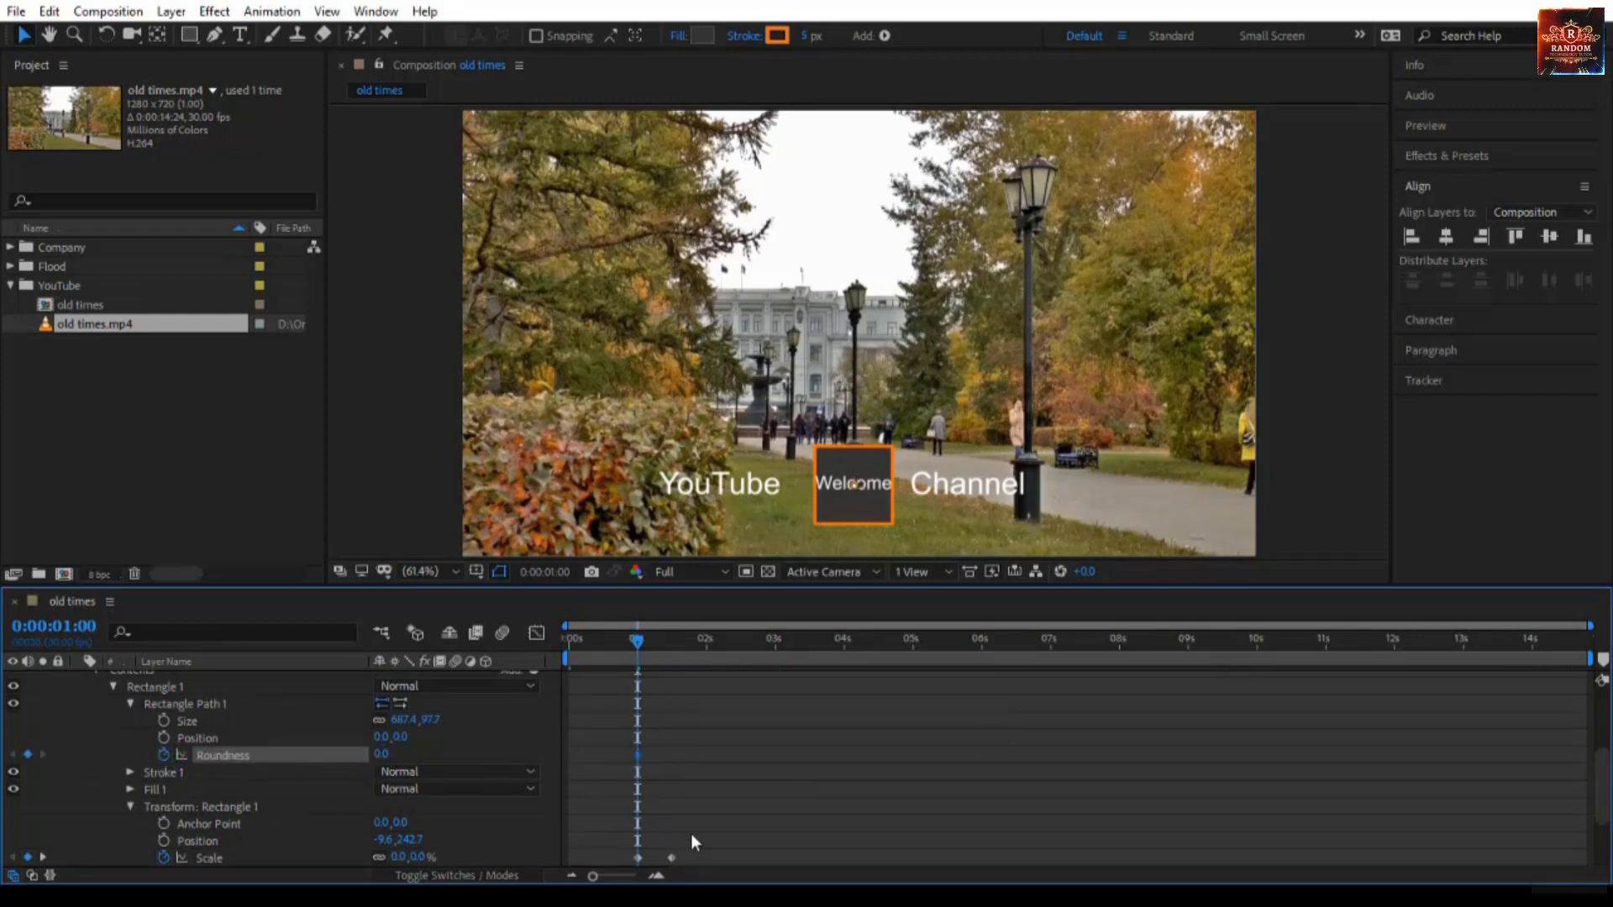
Keyframe the BG rectangle's roundness at 50 at 0:00:01:15, in line with the second scale keyframe.
key("k")
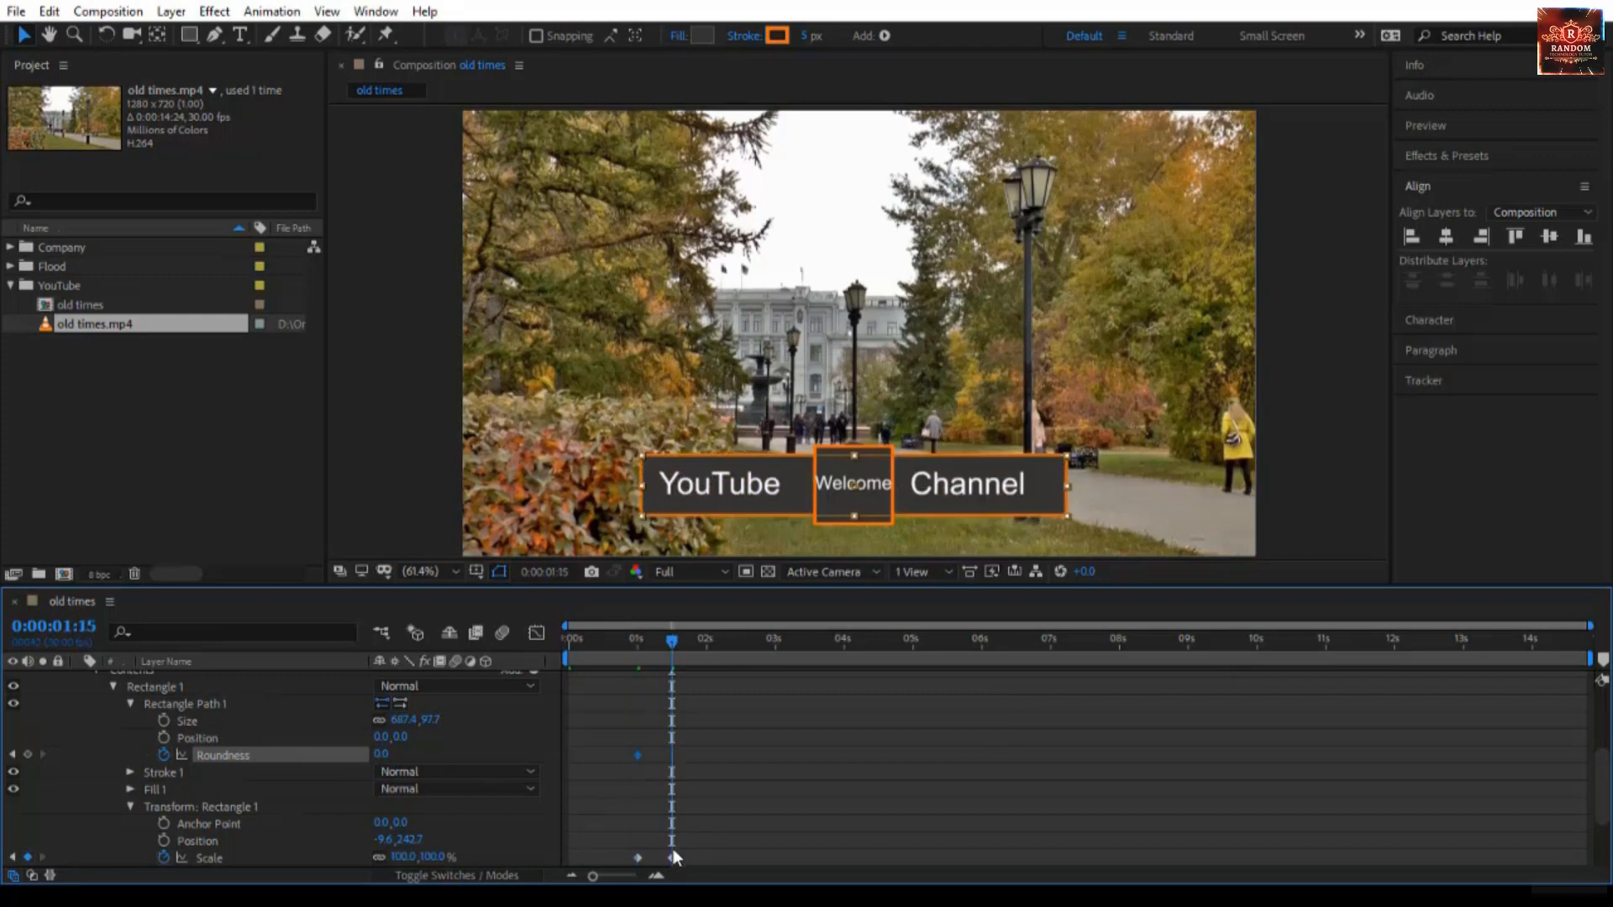
left_click(380, 753)
type("50")
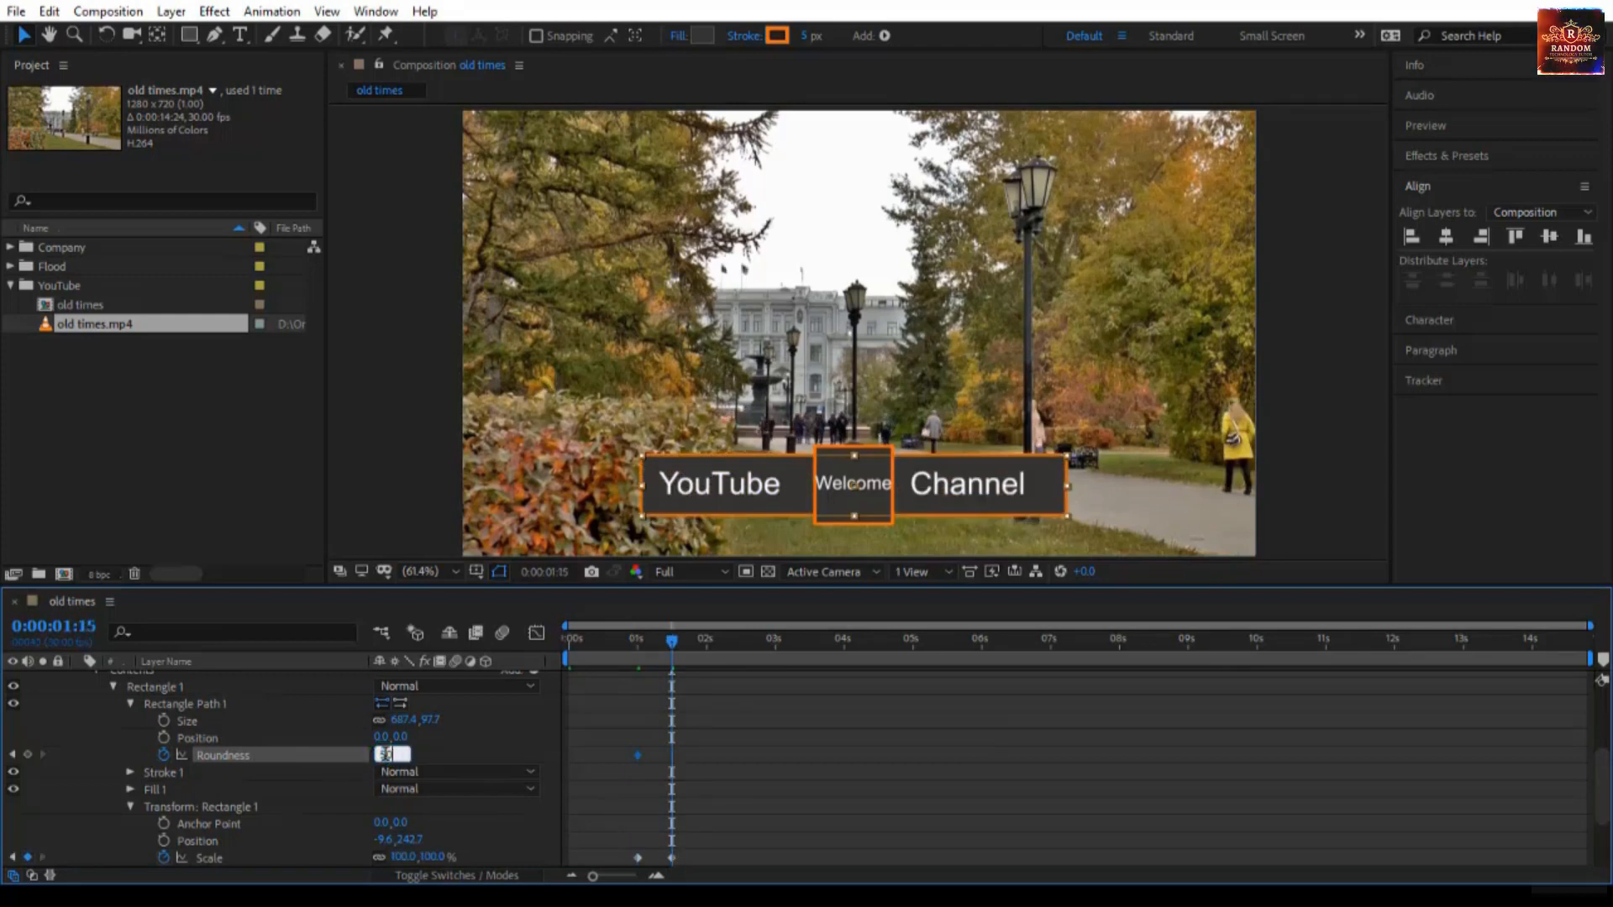
key("Return")
Delay both roundness keyframes so the corners start rounding just before the second scale keyframe, and scrub through the animation to check it.
mouse_move(668, 636)
left_mouse_down()
mouse_move(648, 640)
mouse_move(670, 647)
left_mouse_up()
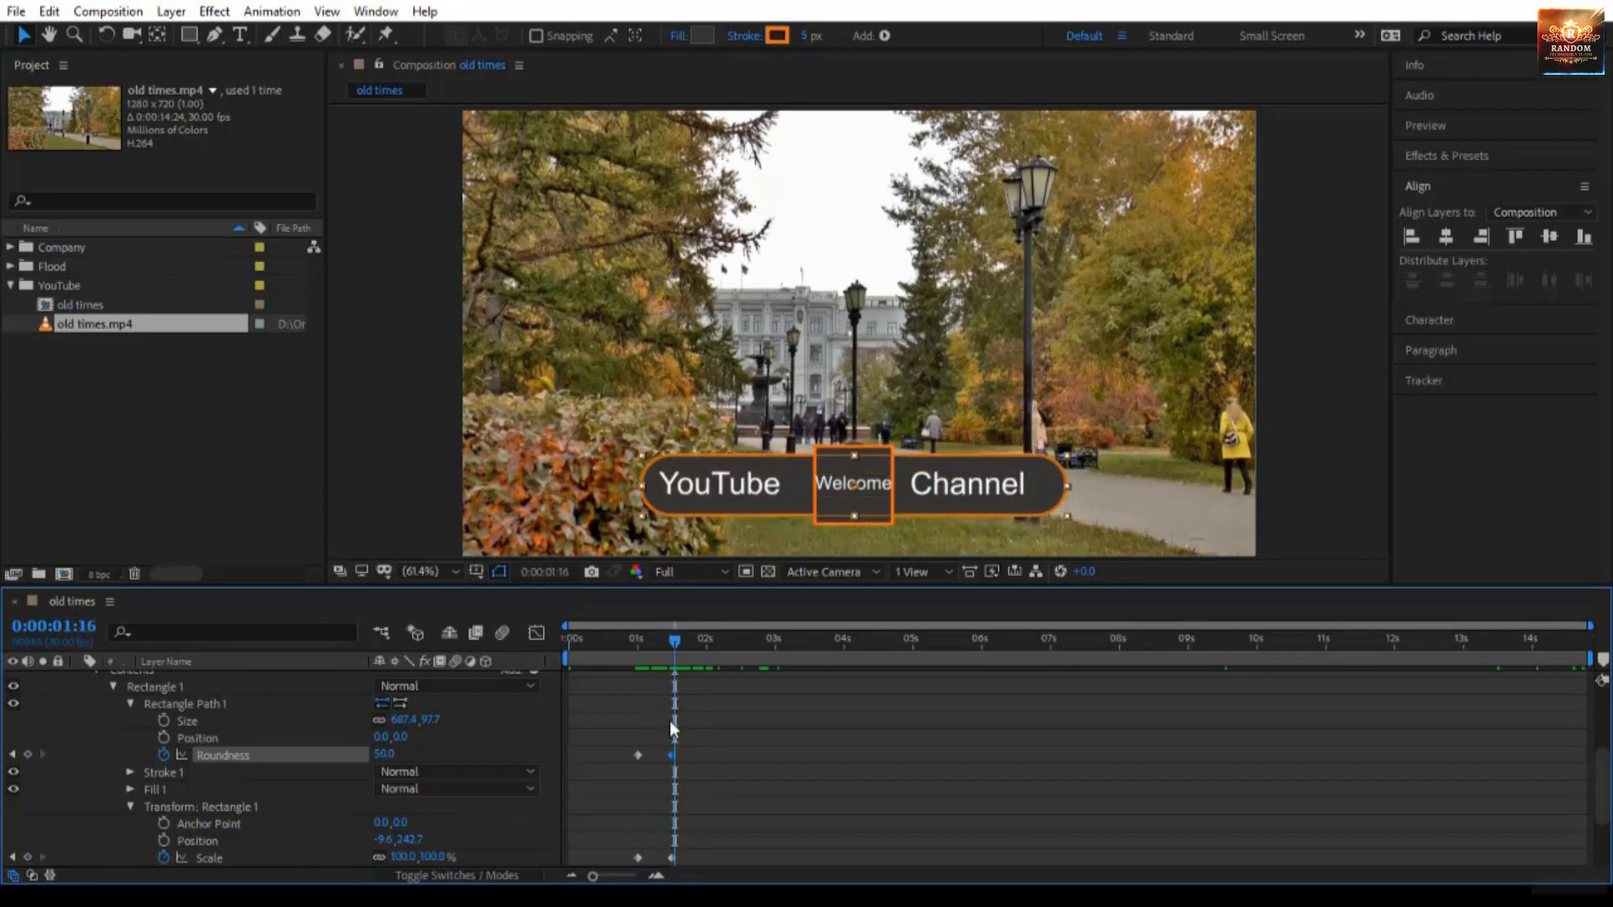
left_click_drag(605, 739, 695, 762)
left_click(630, 654)
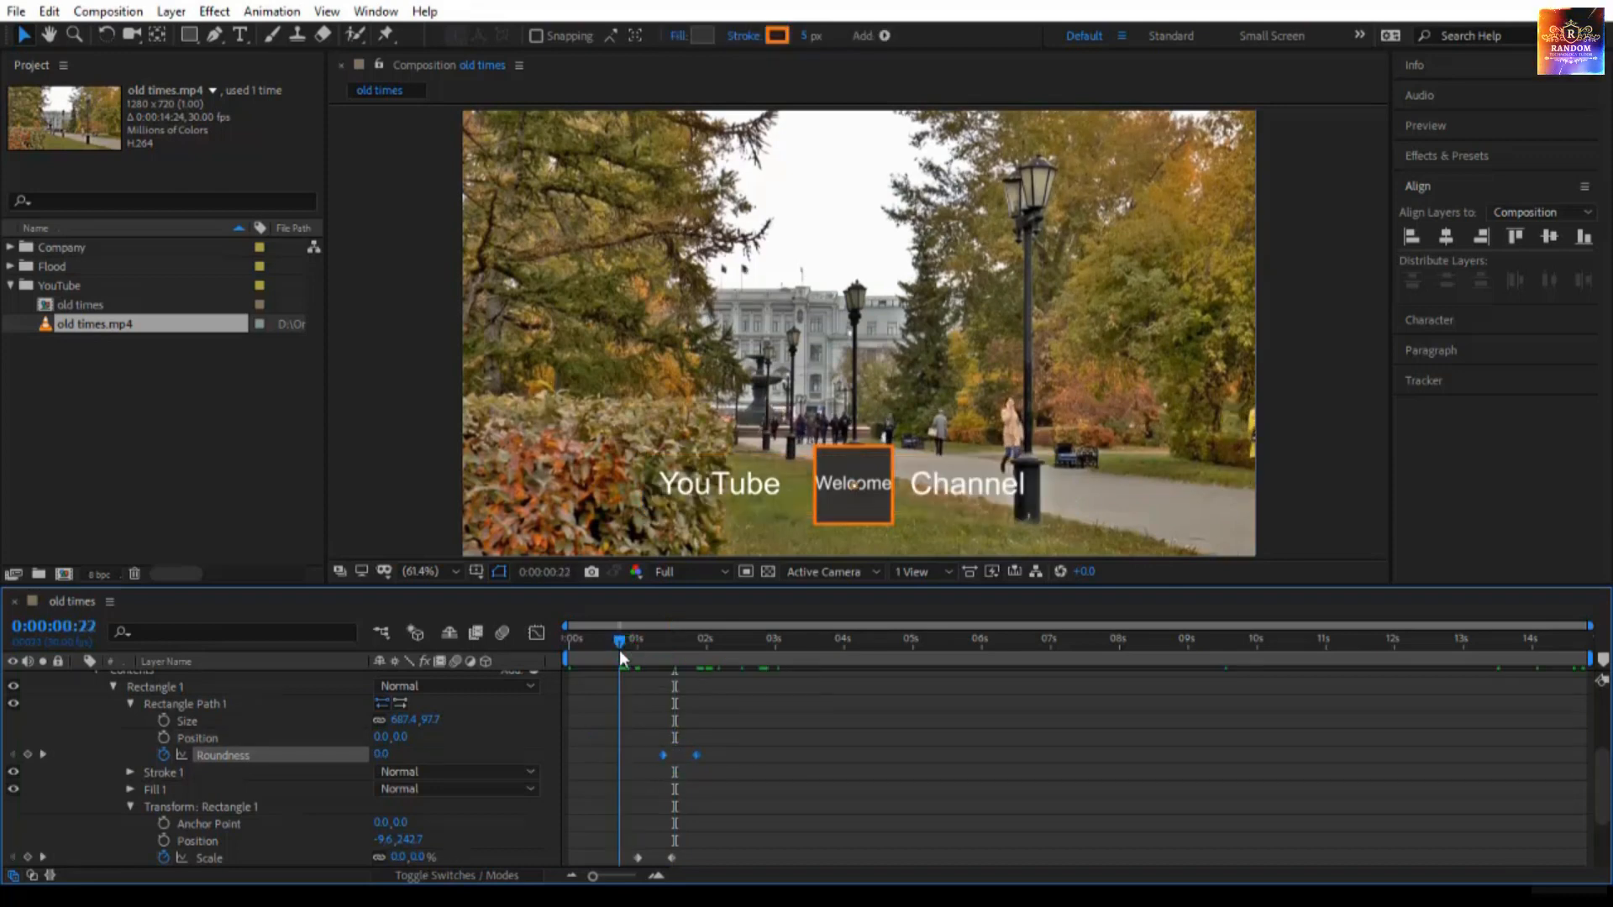
left_click_drag(628, 668, 737, 705)
left_click(872, 725)
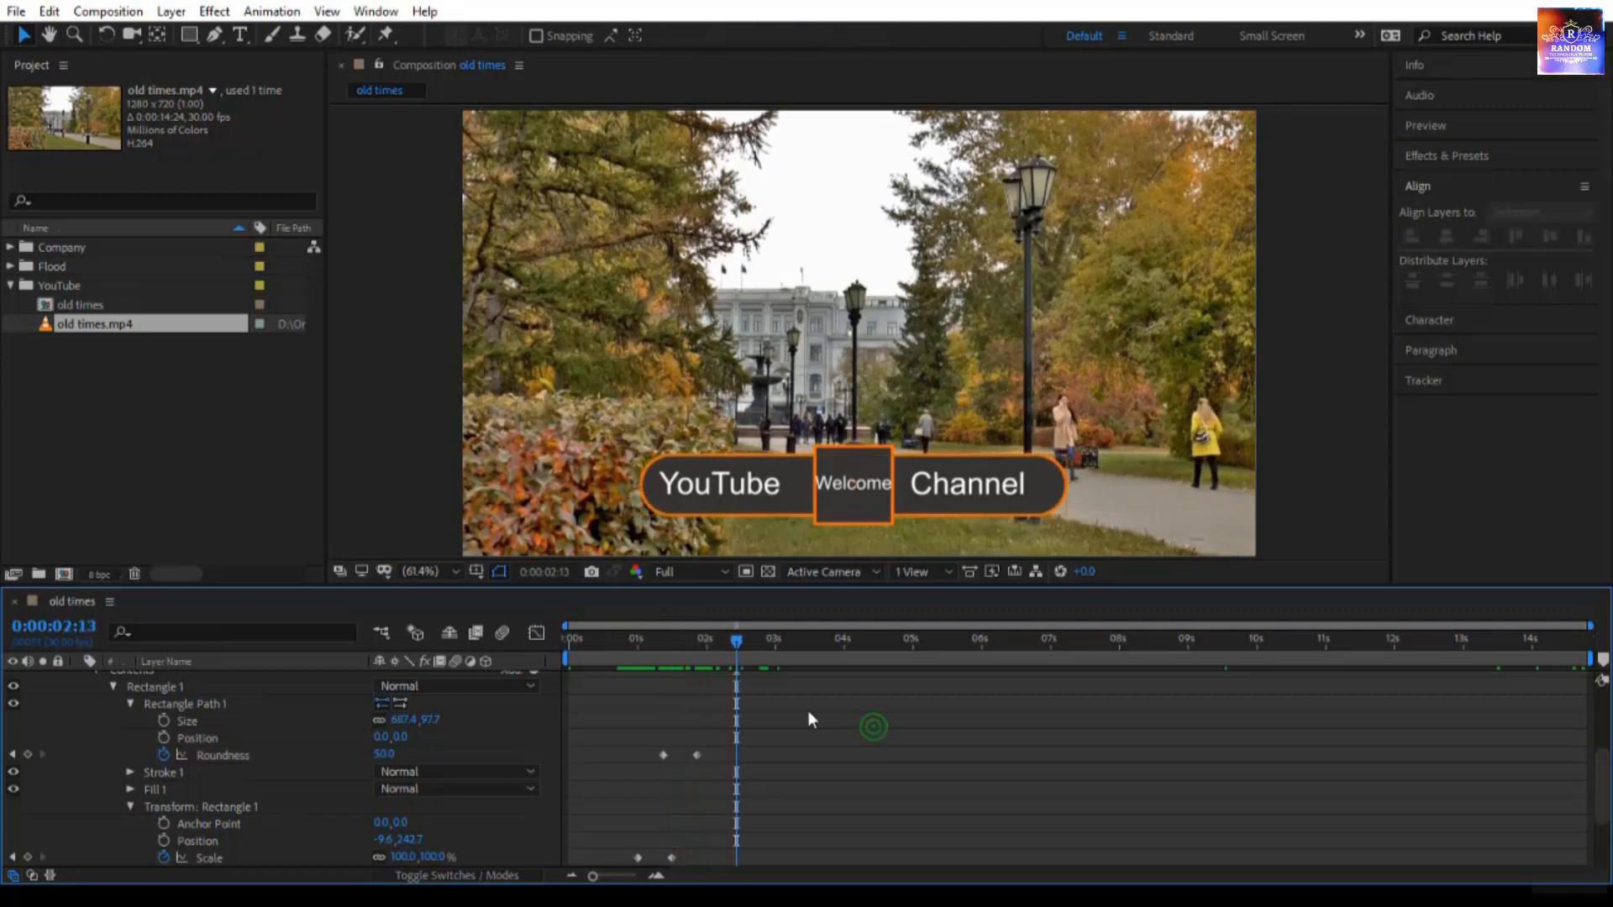
Set the roundness of the Square layer's Rectangle Path 1 to 25.
left_click(856, 516)
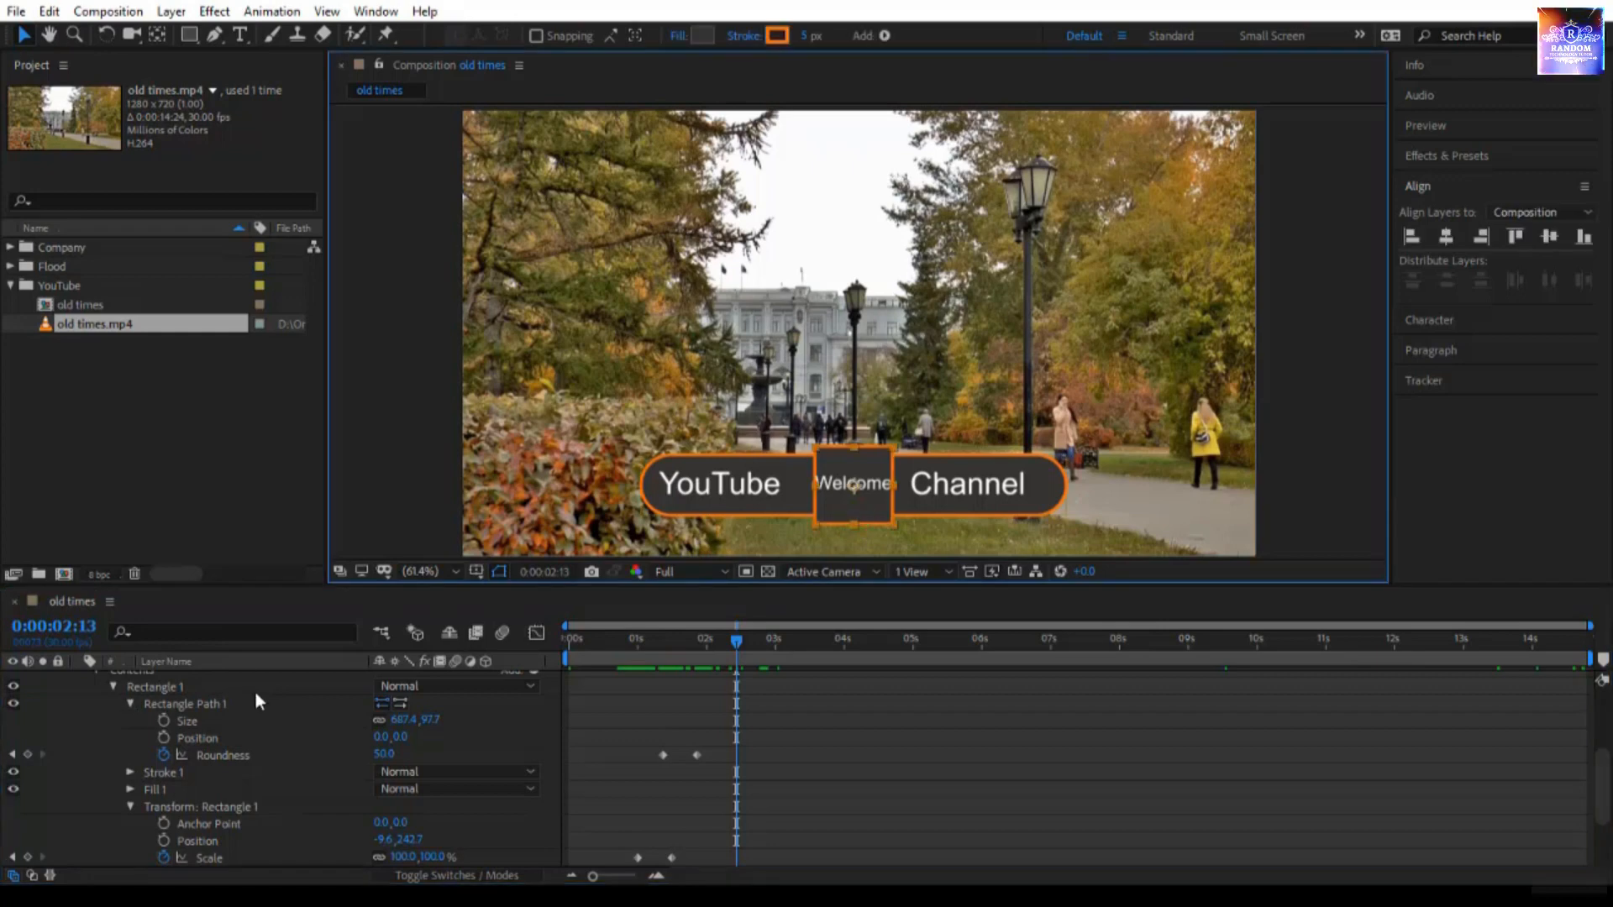
scroll(255, 690, "up", 3)
left_click(113, 766)
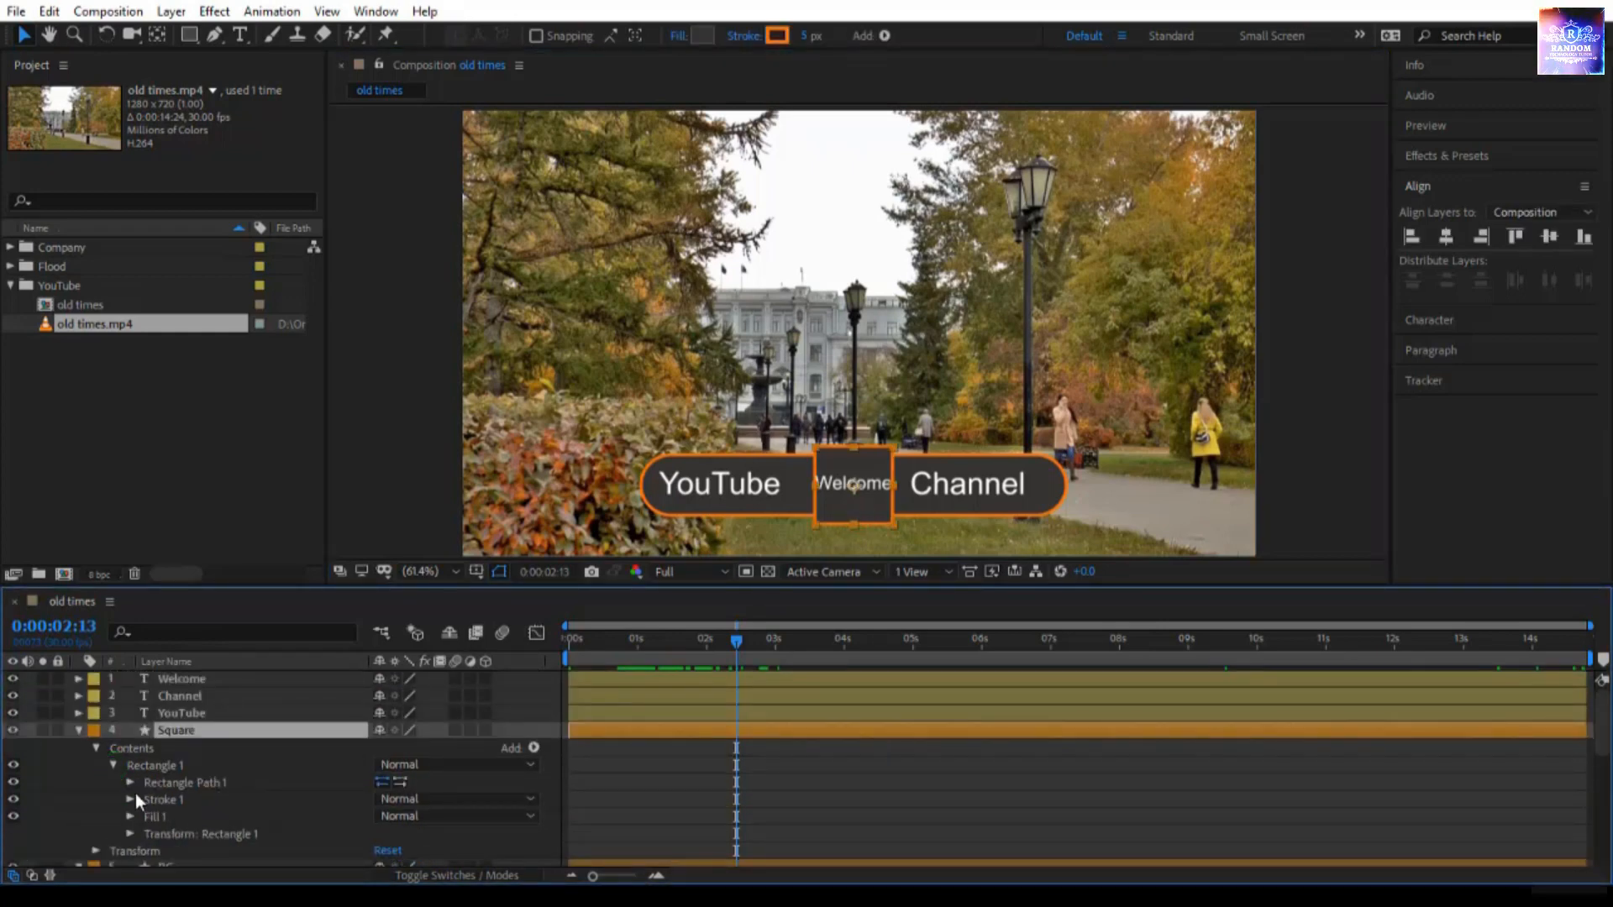
left_click(127, 783)
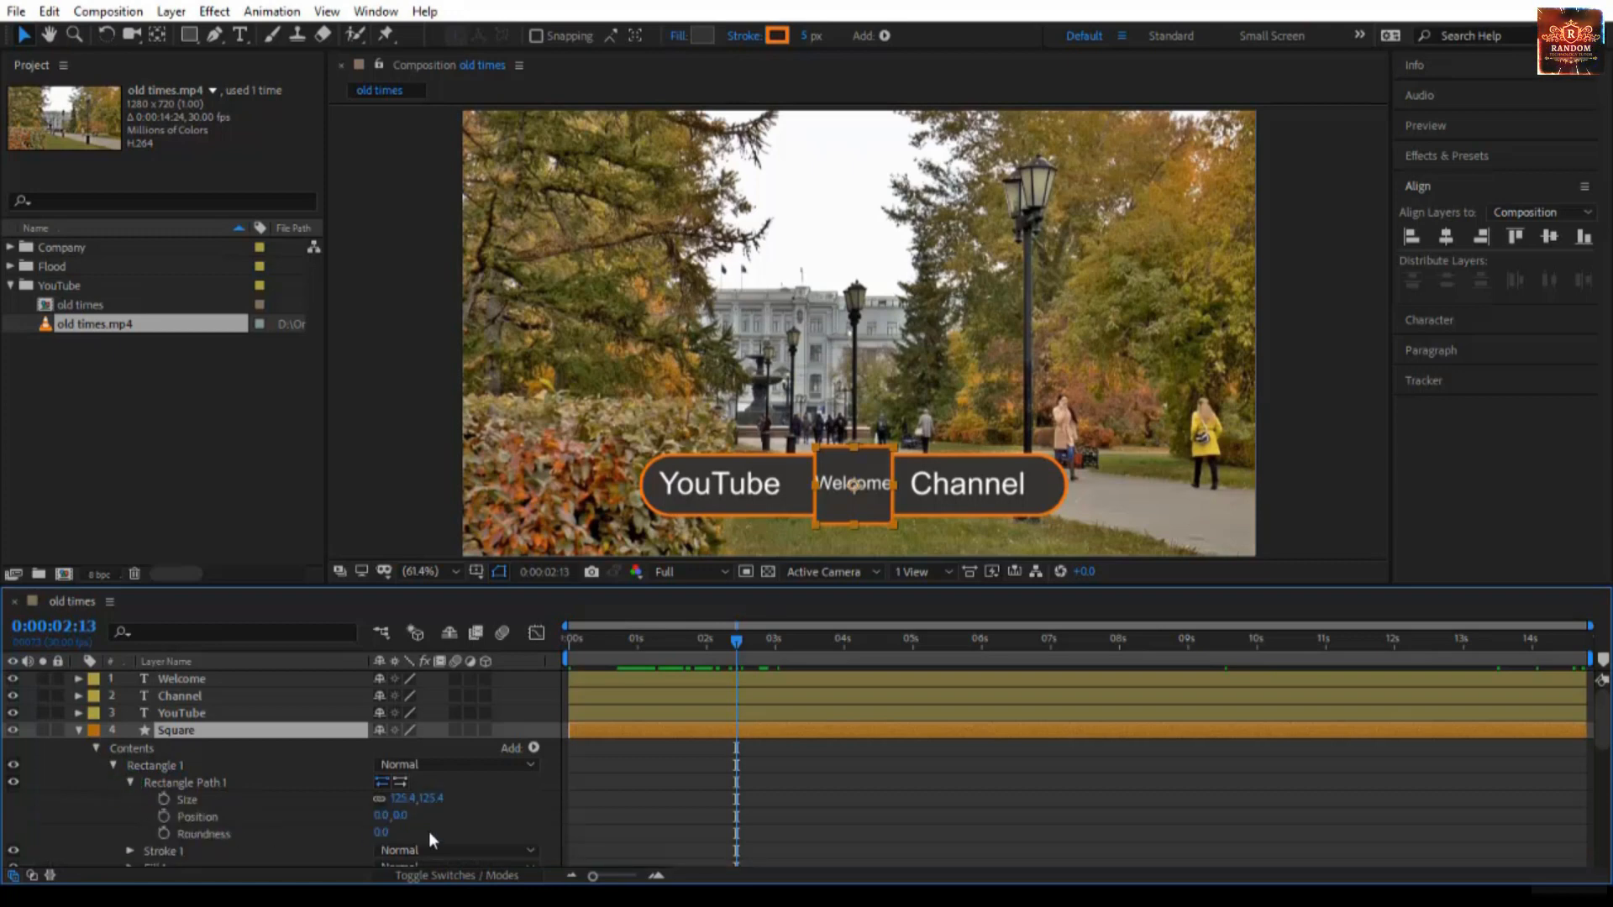
left_click(380, 832)
type("25")
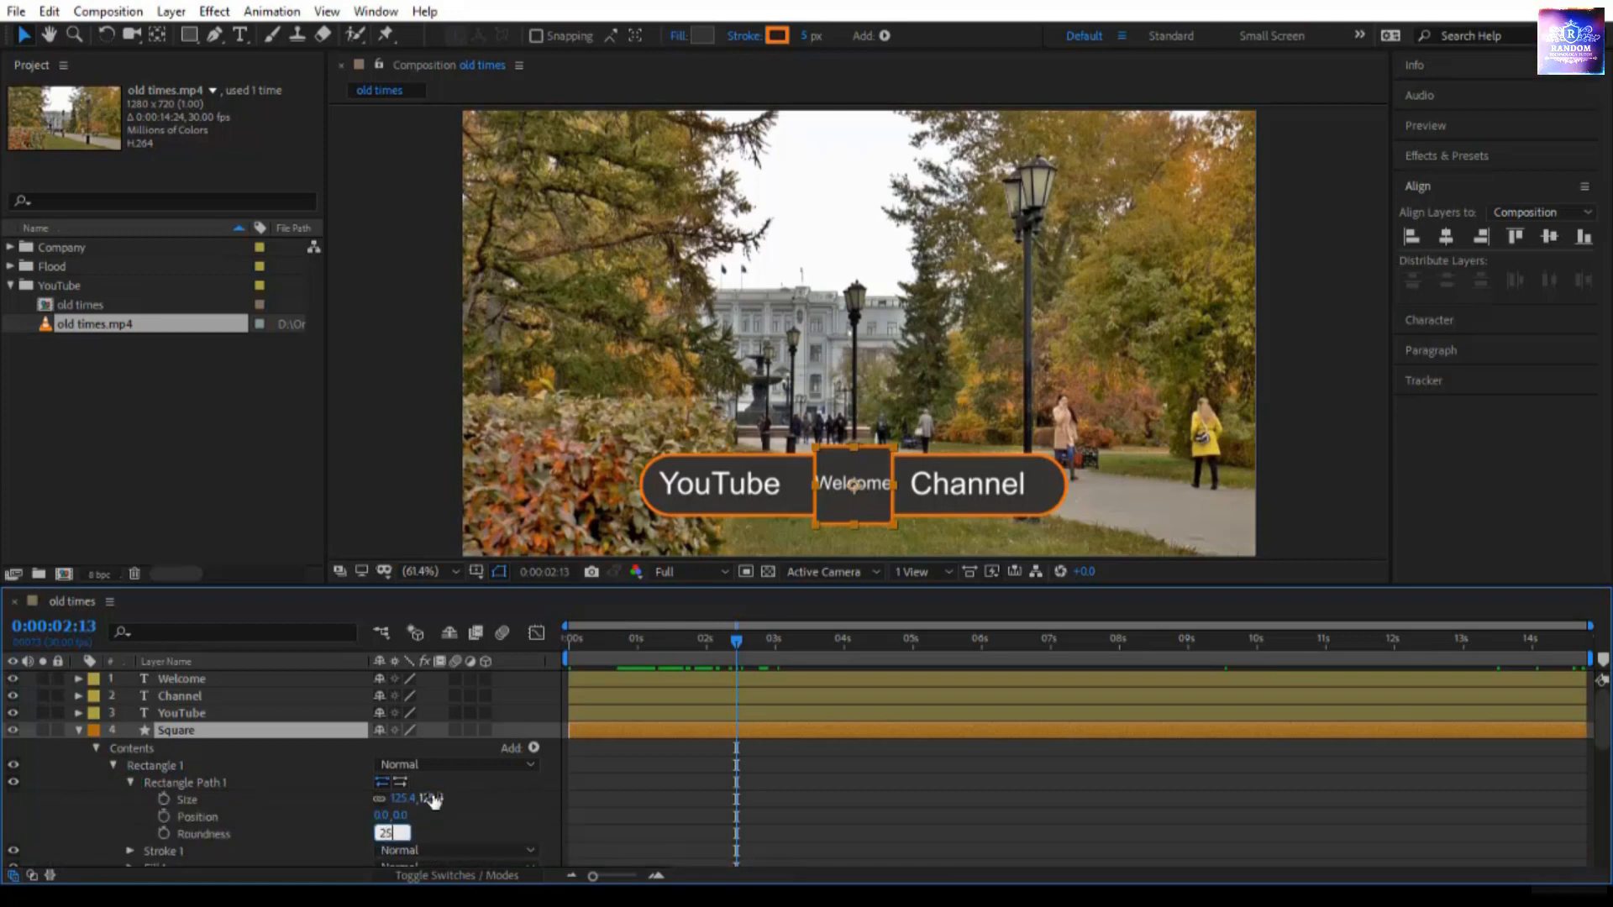
key("Return")
Set the rotation of the Square layer's Rectangle 1 transform to 45°.
scroll(121, 739, "down", 3)
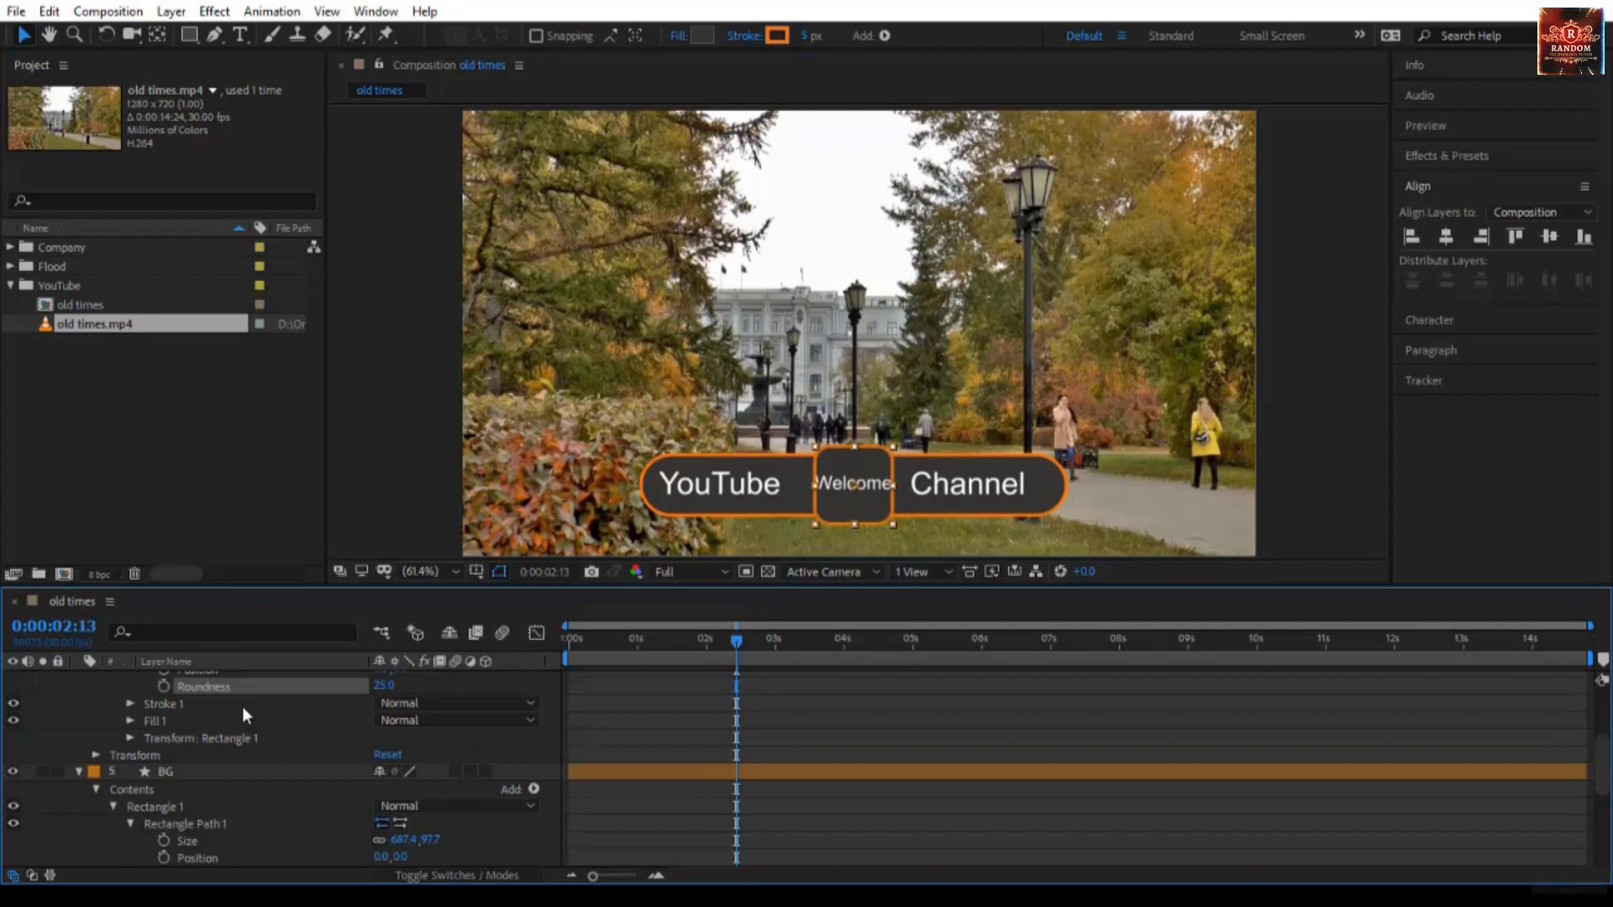
left_click(179, 739)
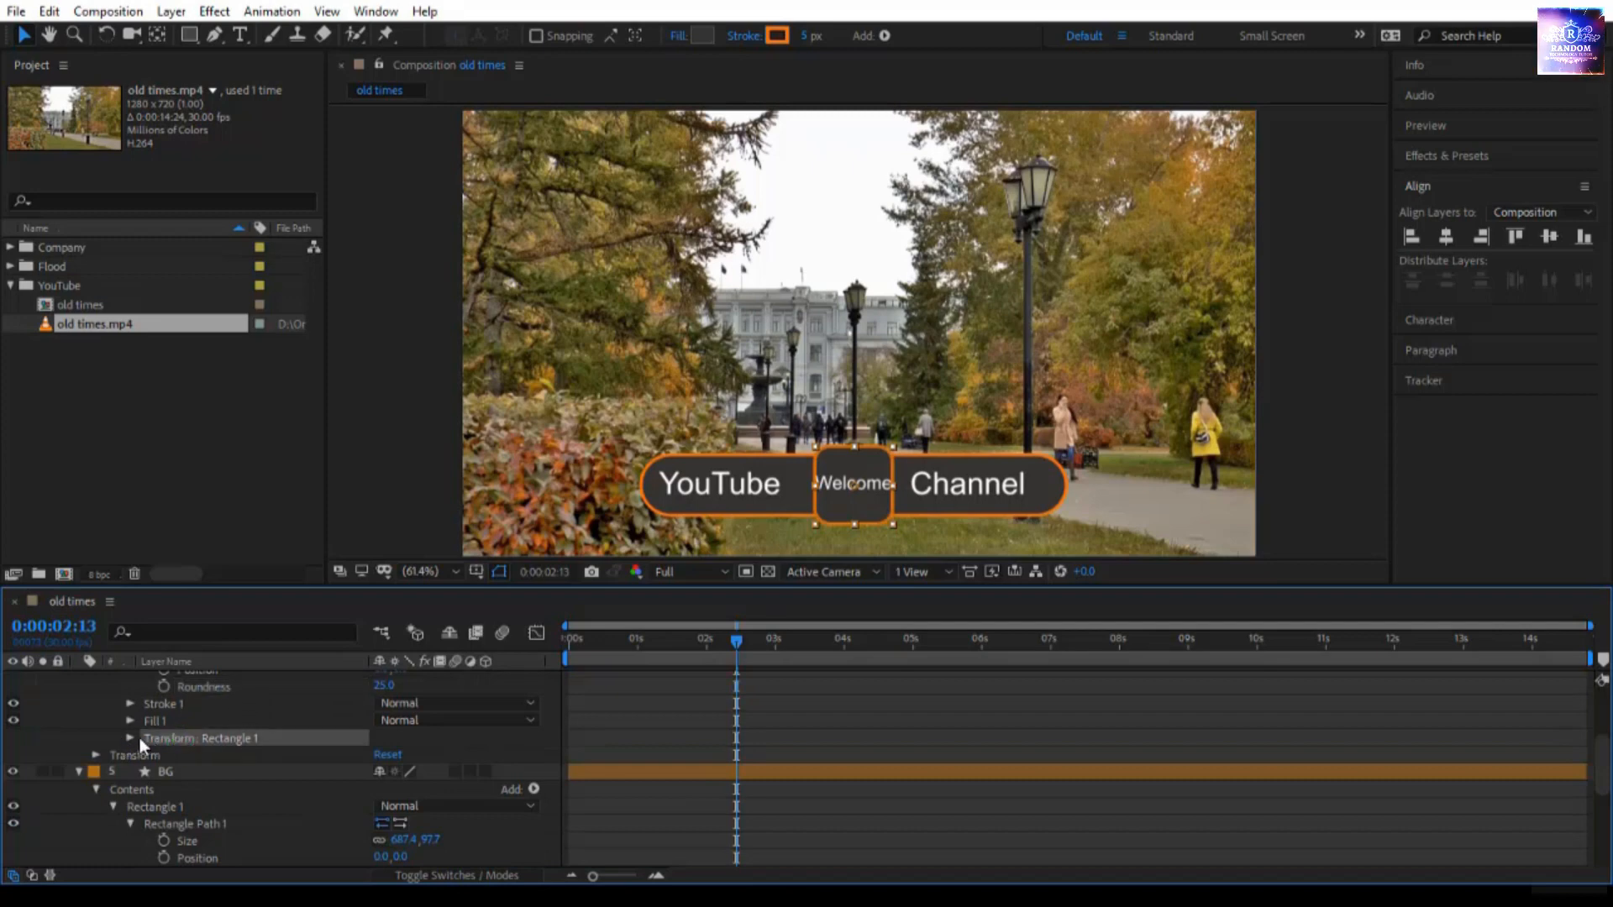
left_click(129, 737)
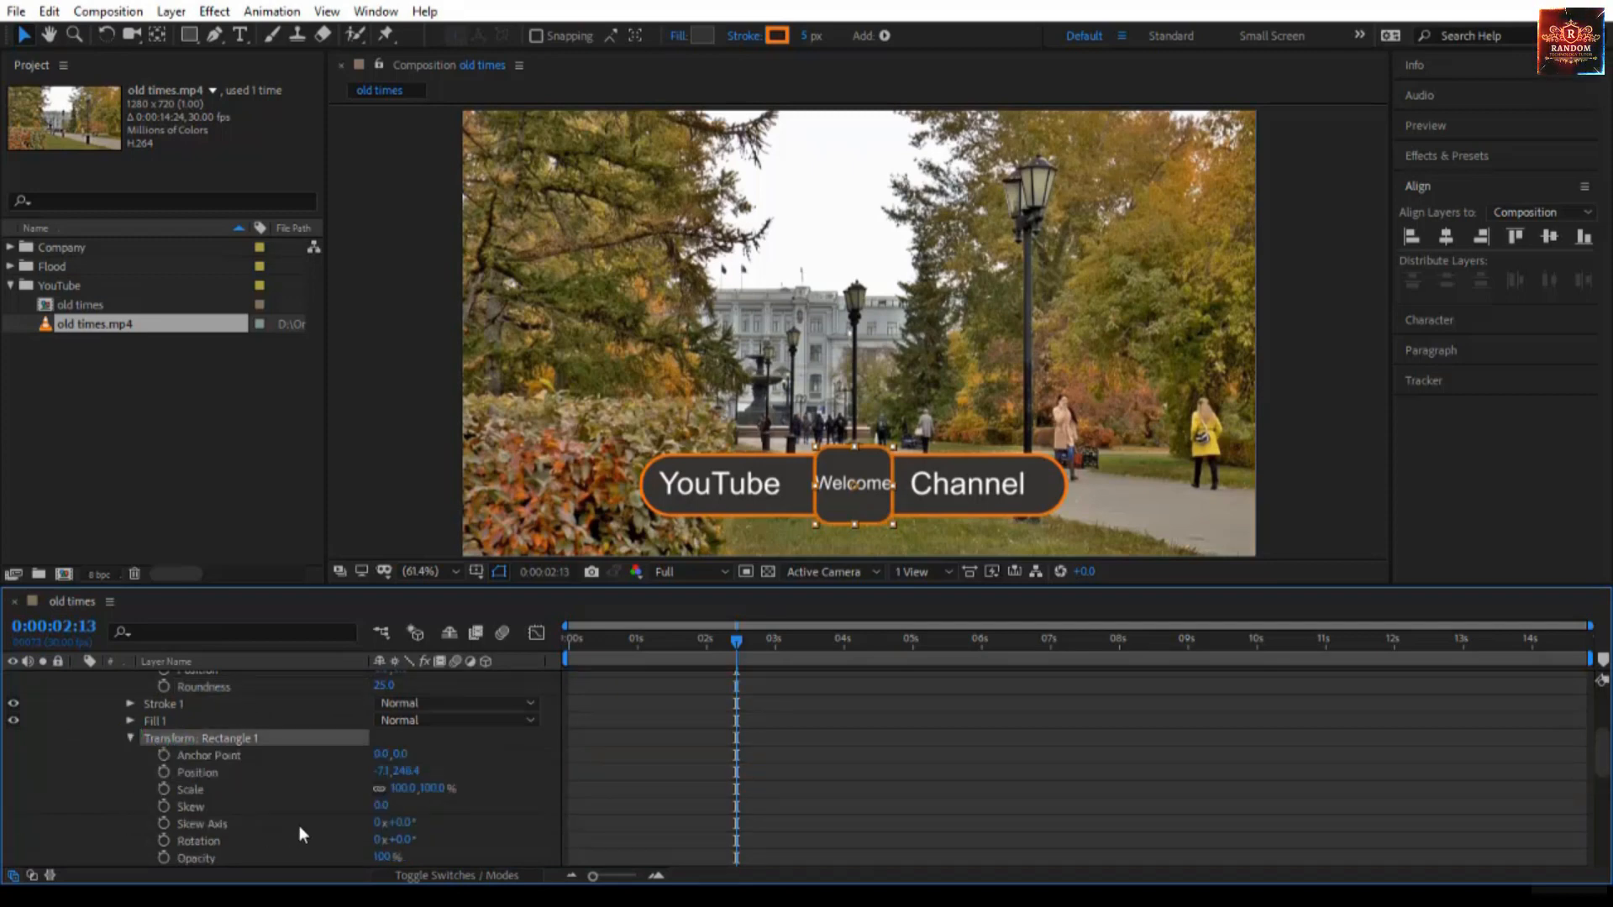
scroll(178, 796, "down", 3)
left_click(404, 790)
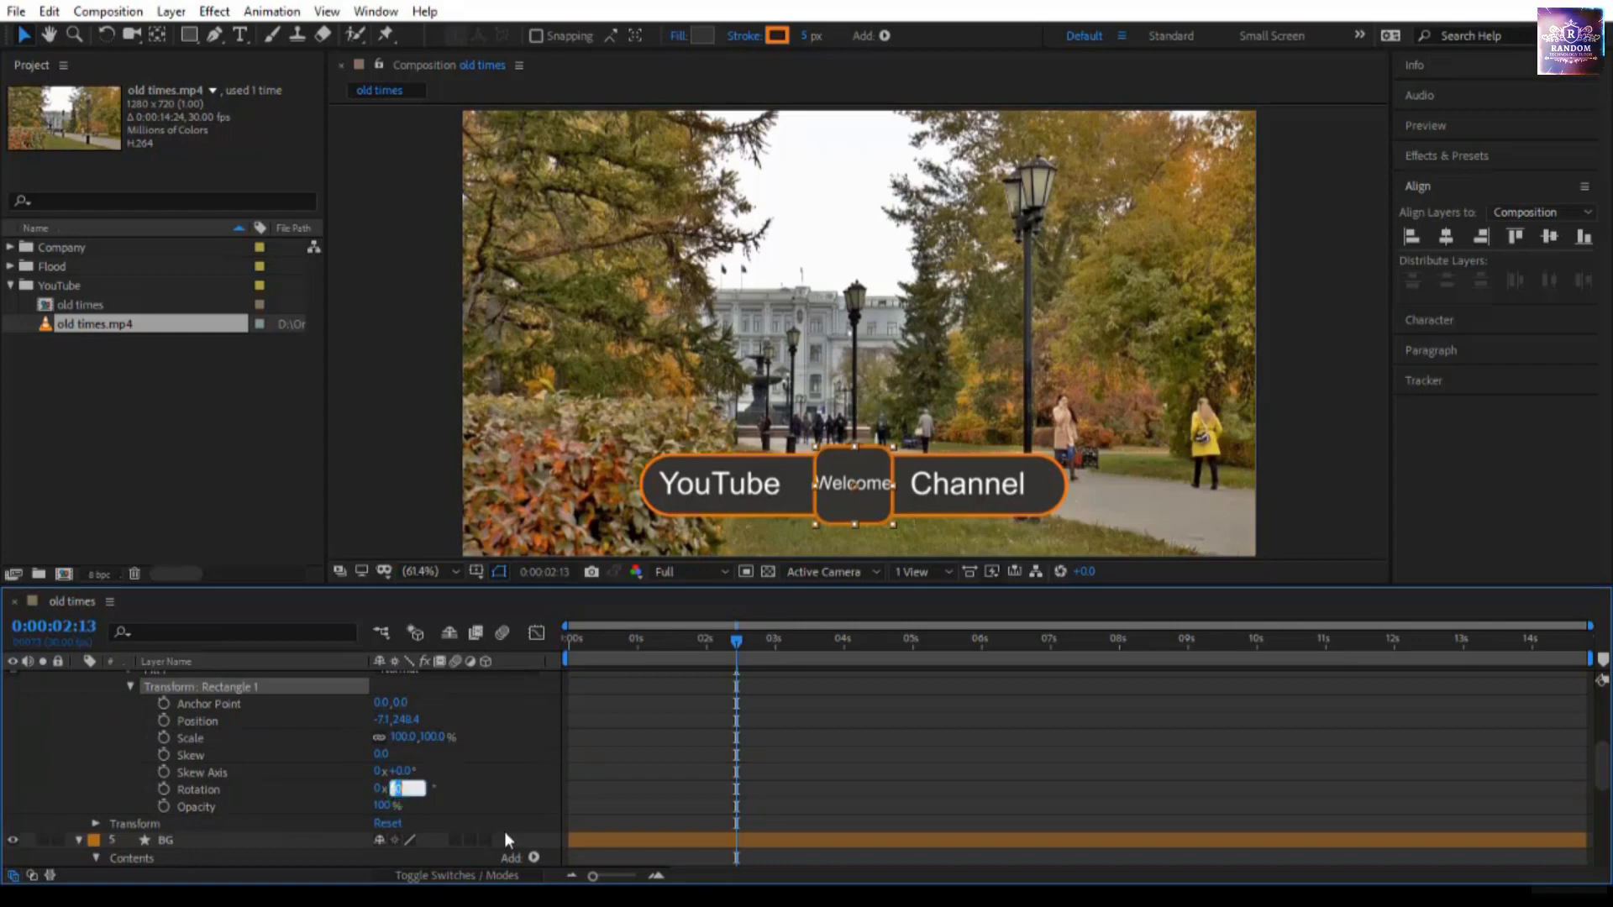
type("45")
key("Return")
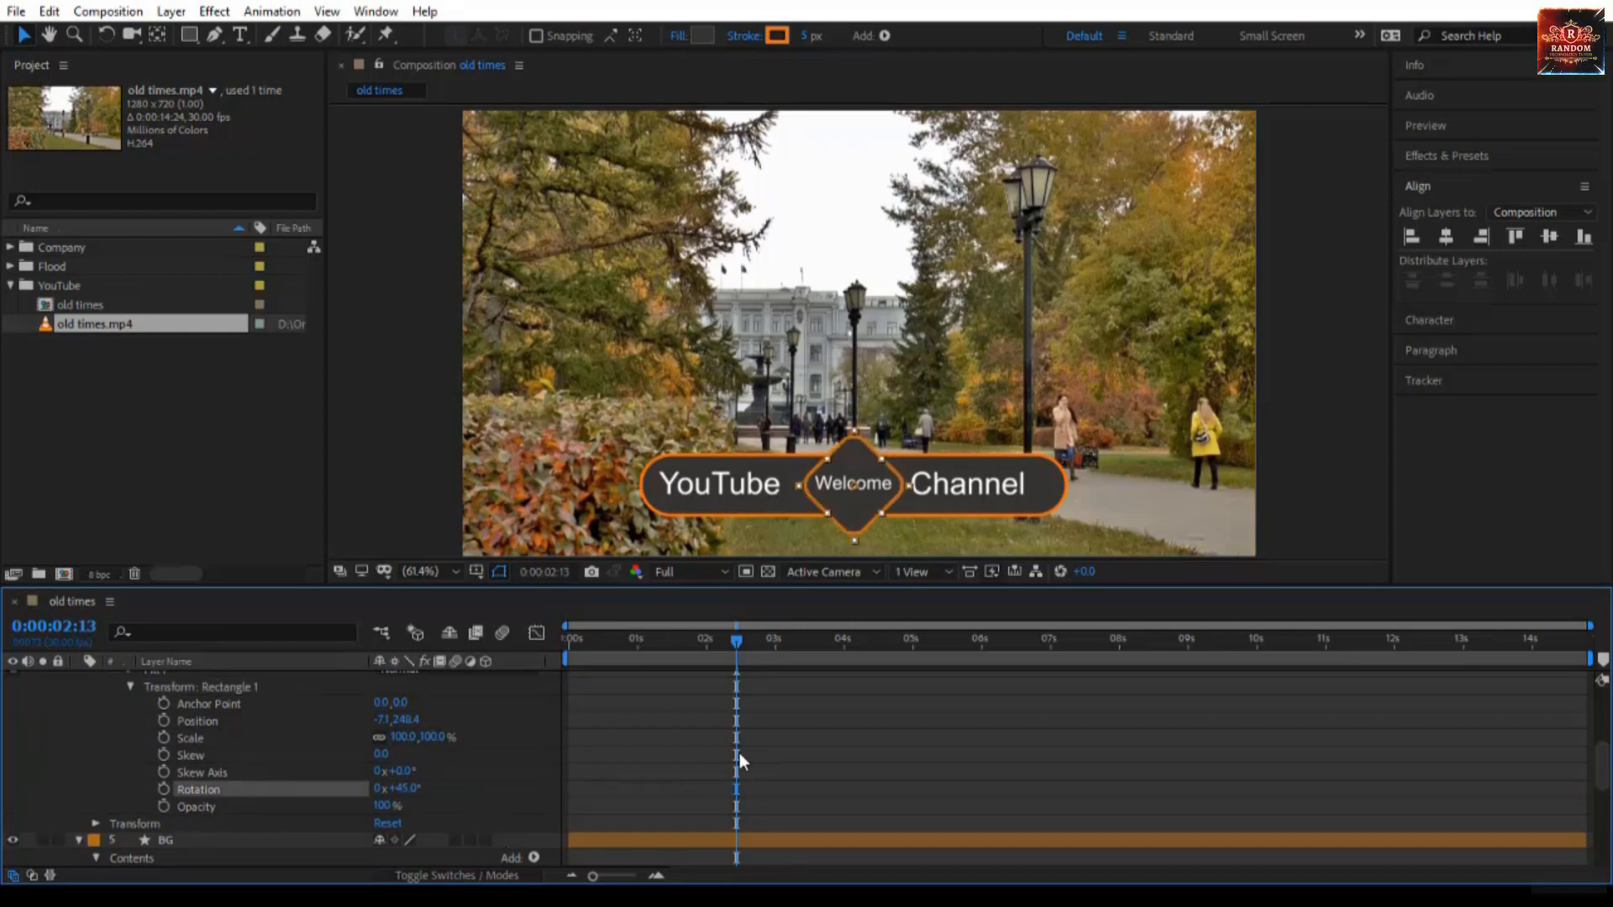
Add a rotation keyframe to the Square layer's Rectangle 1 transform at 0:00:01:00.
scroll(788, 752, "down", 3)
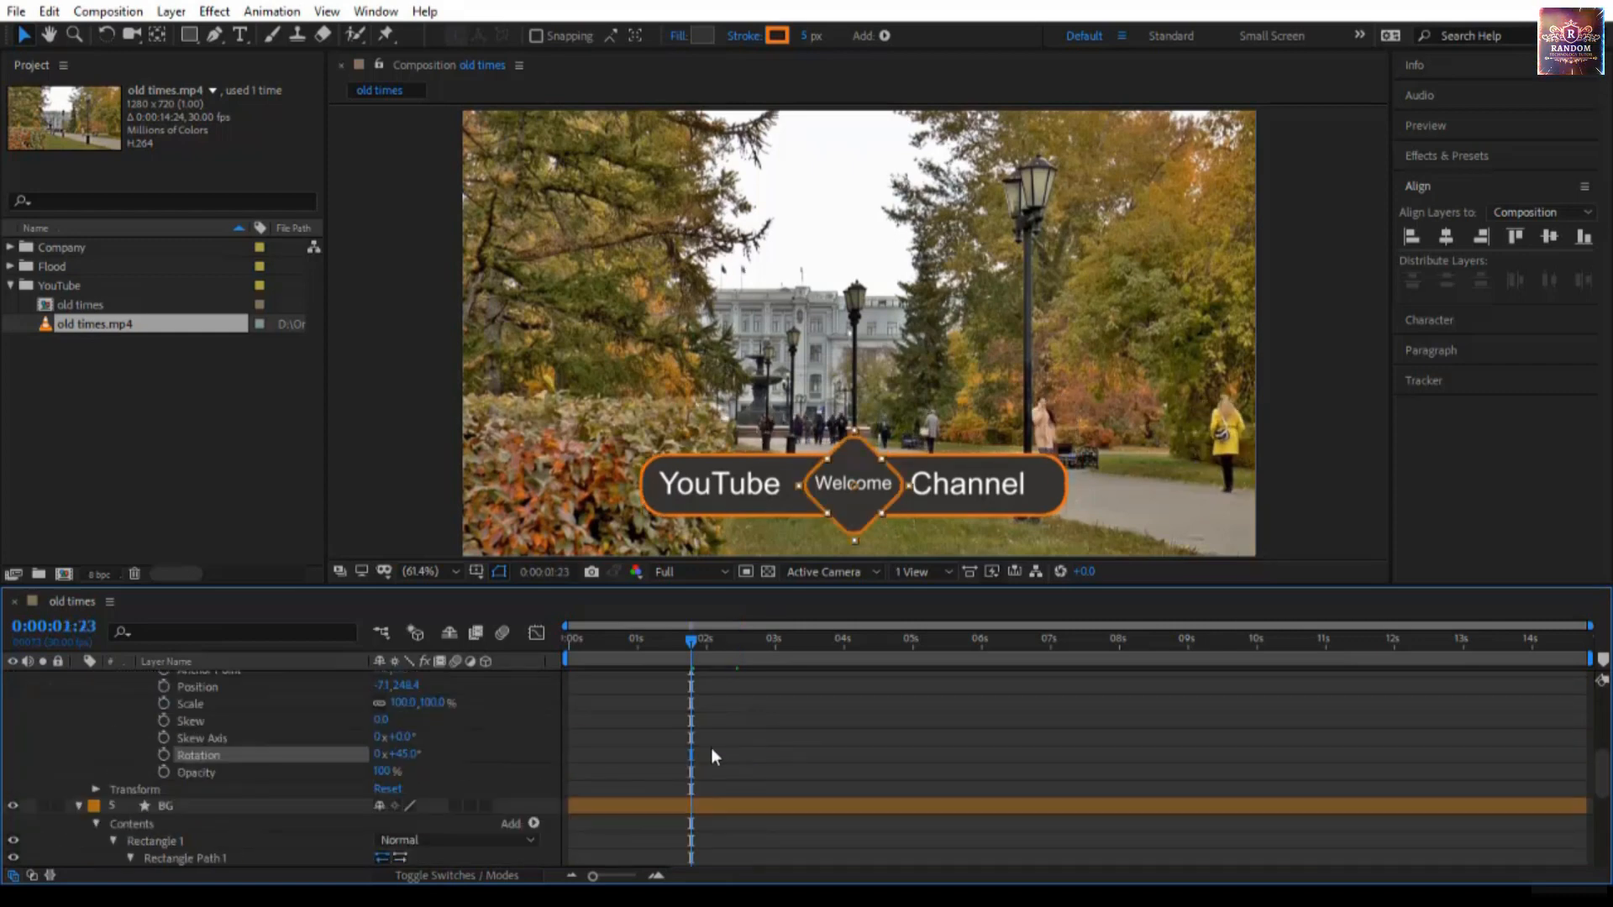
left_click(53, 627)
type("1")
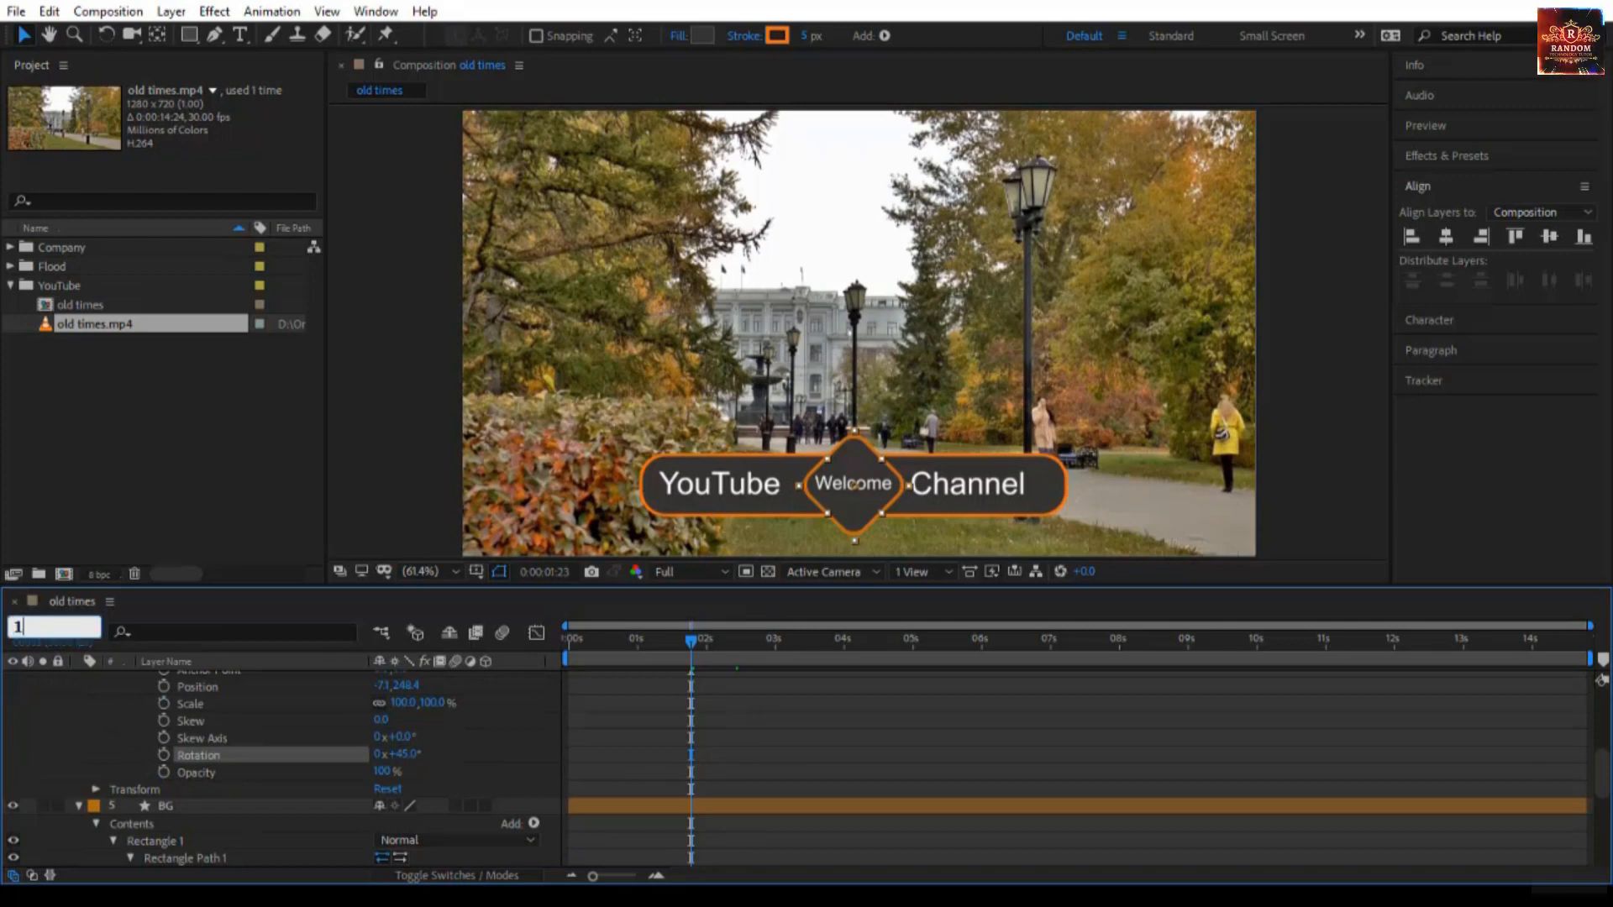
type("00")
key("Return")
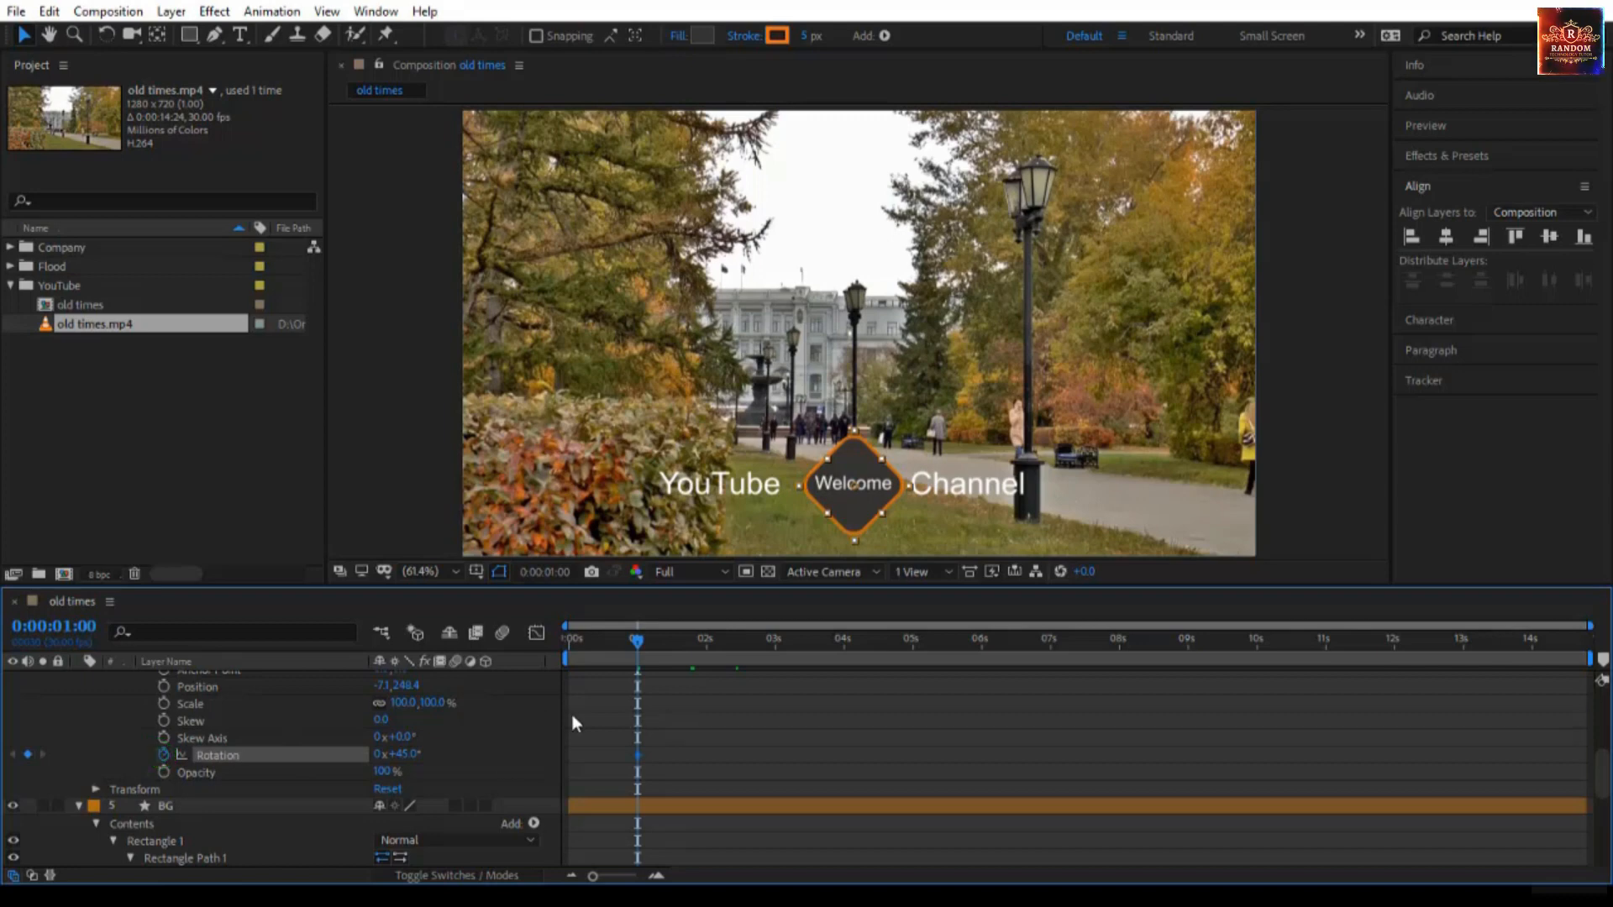
Keyframe the Square rectangle's rotation at 1x+45° at 0:00:01:15 and scrub back through the spin to check it.
left_click(80, 626)
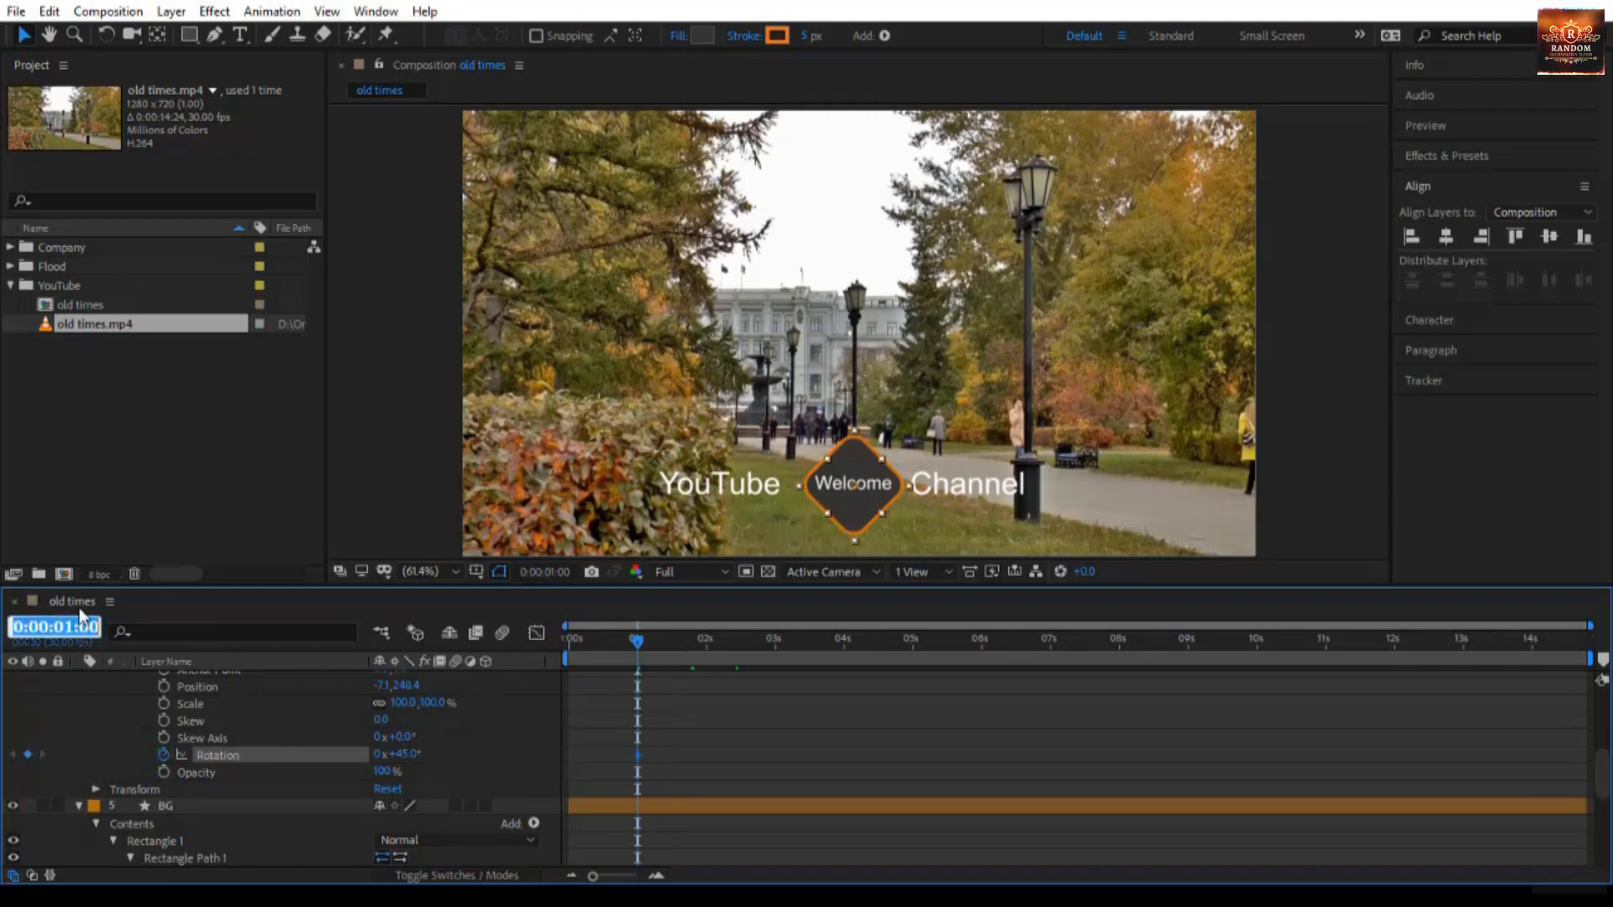
type("1:")
type("15")
key("Return")
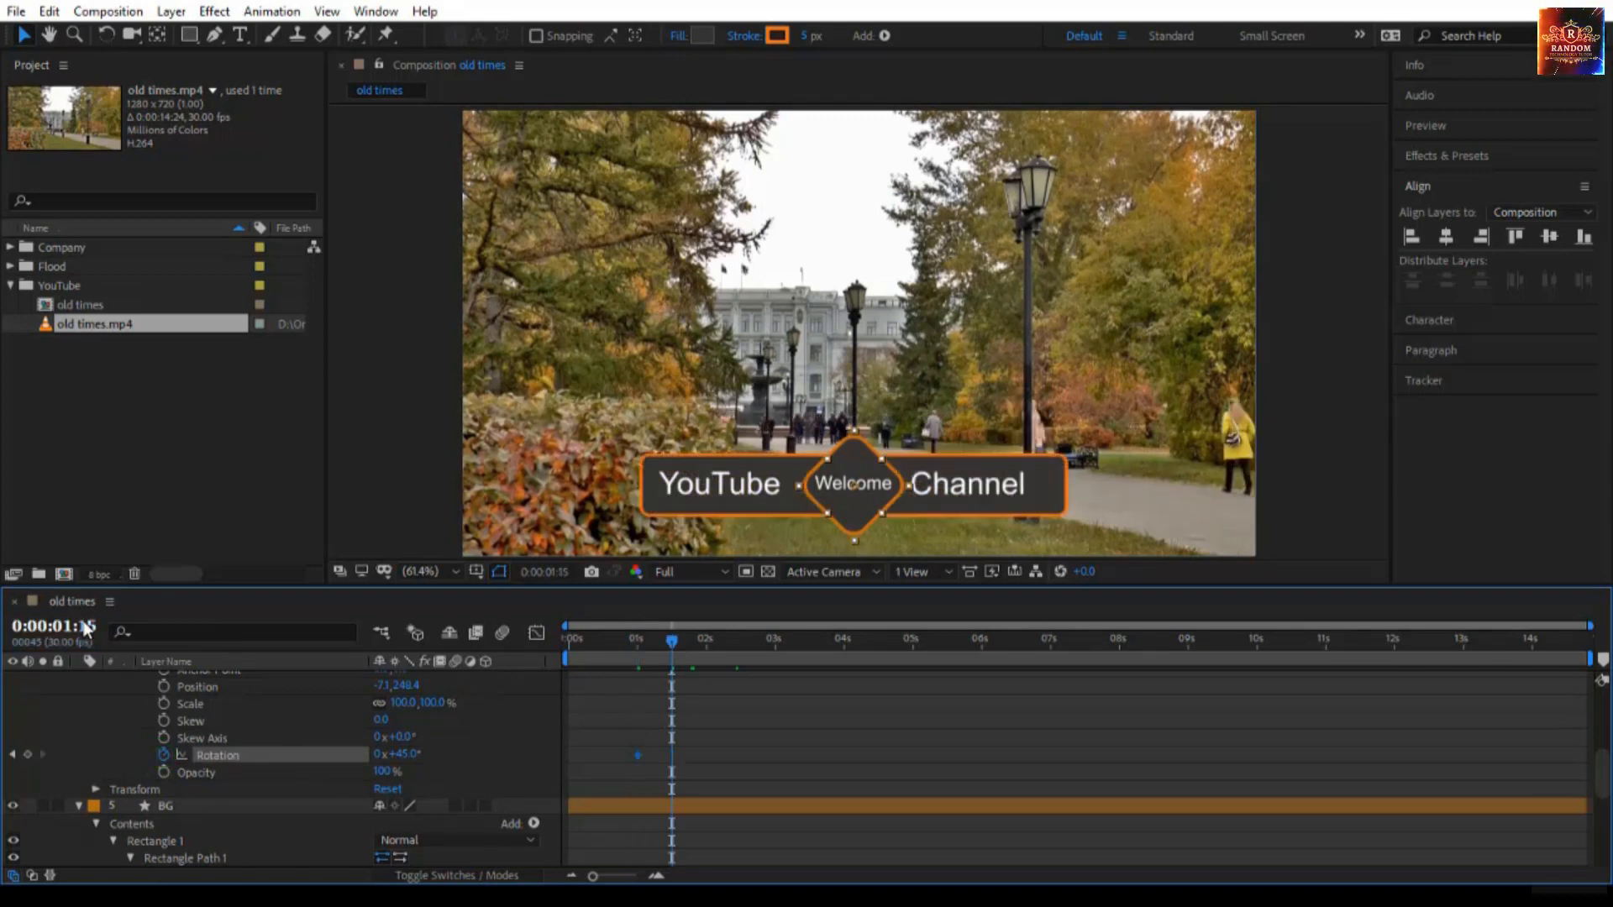
left_click(377, 755)
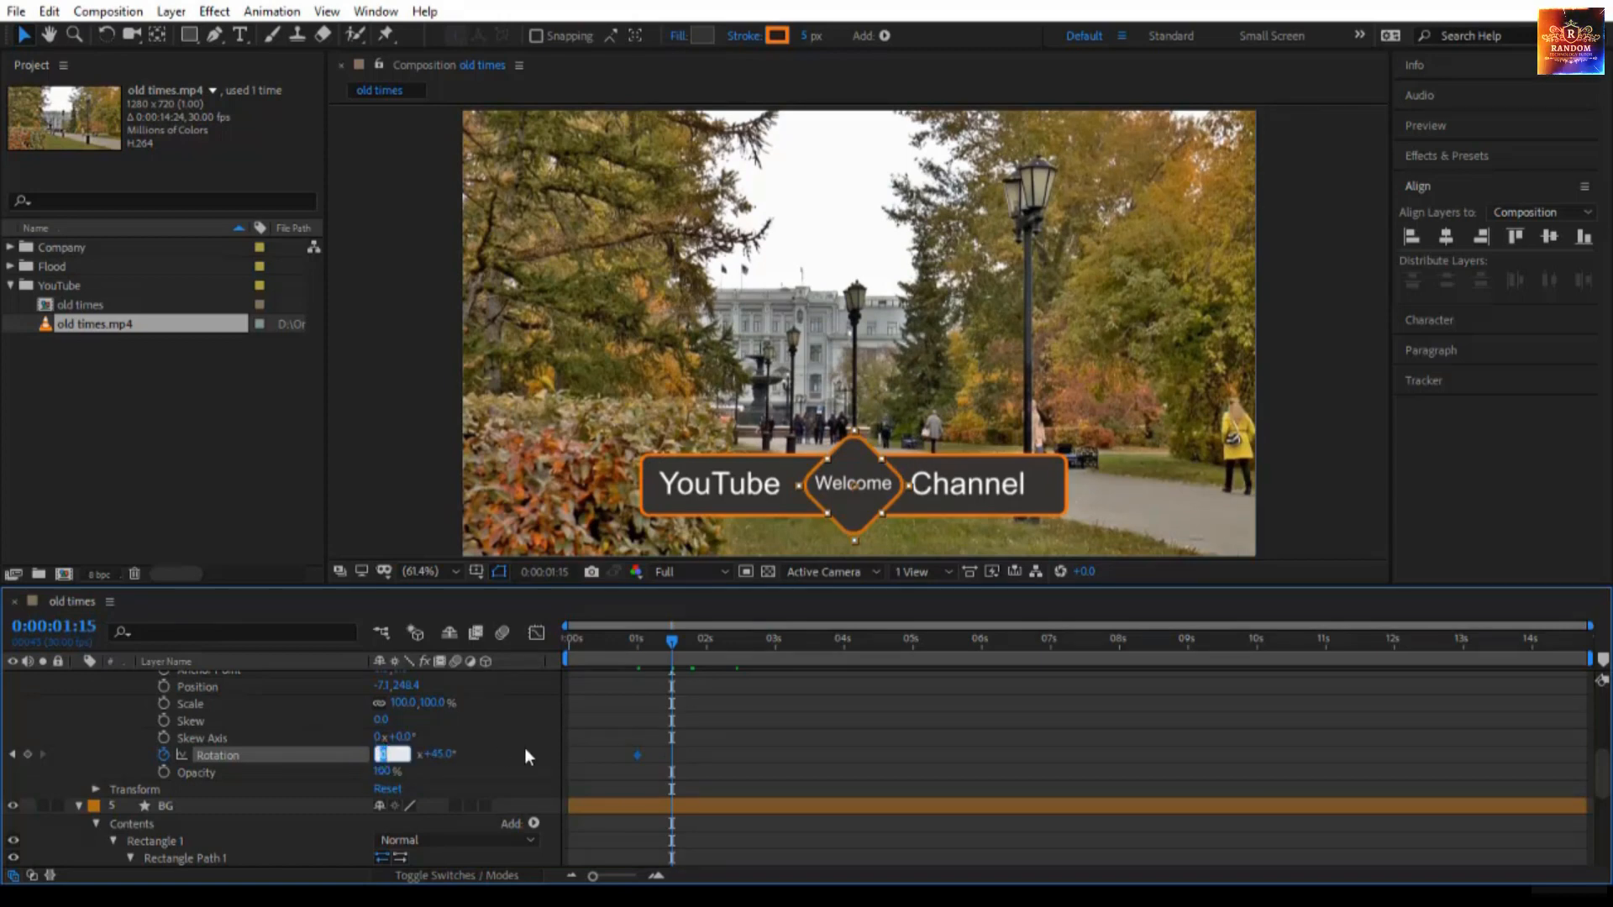
type("1")
key("Return")
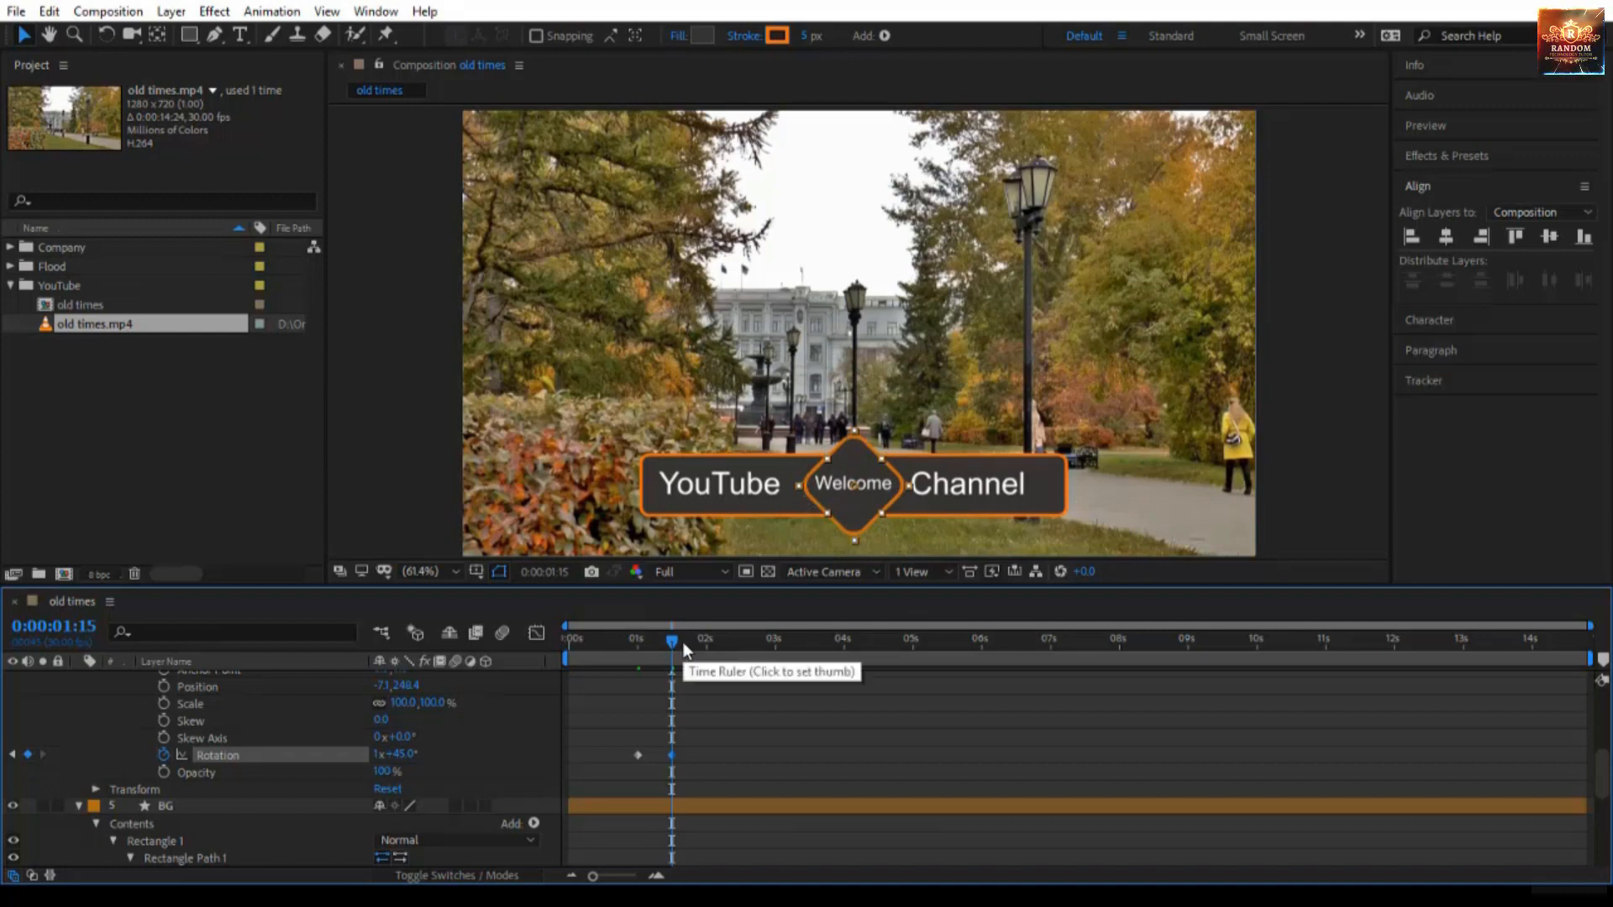
left_click_drag(677, 640, 622, 657)
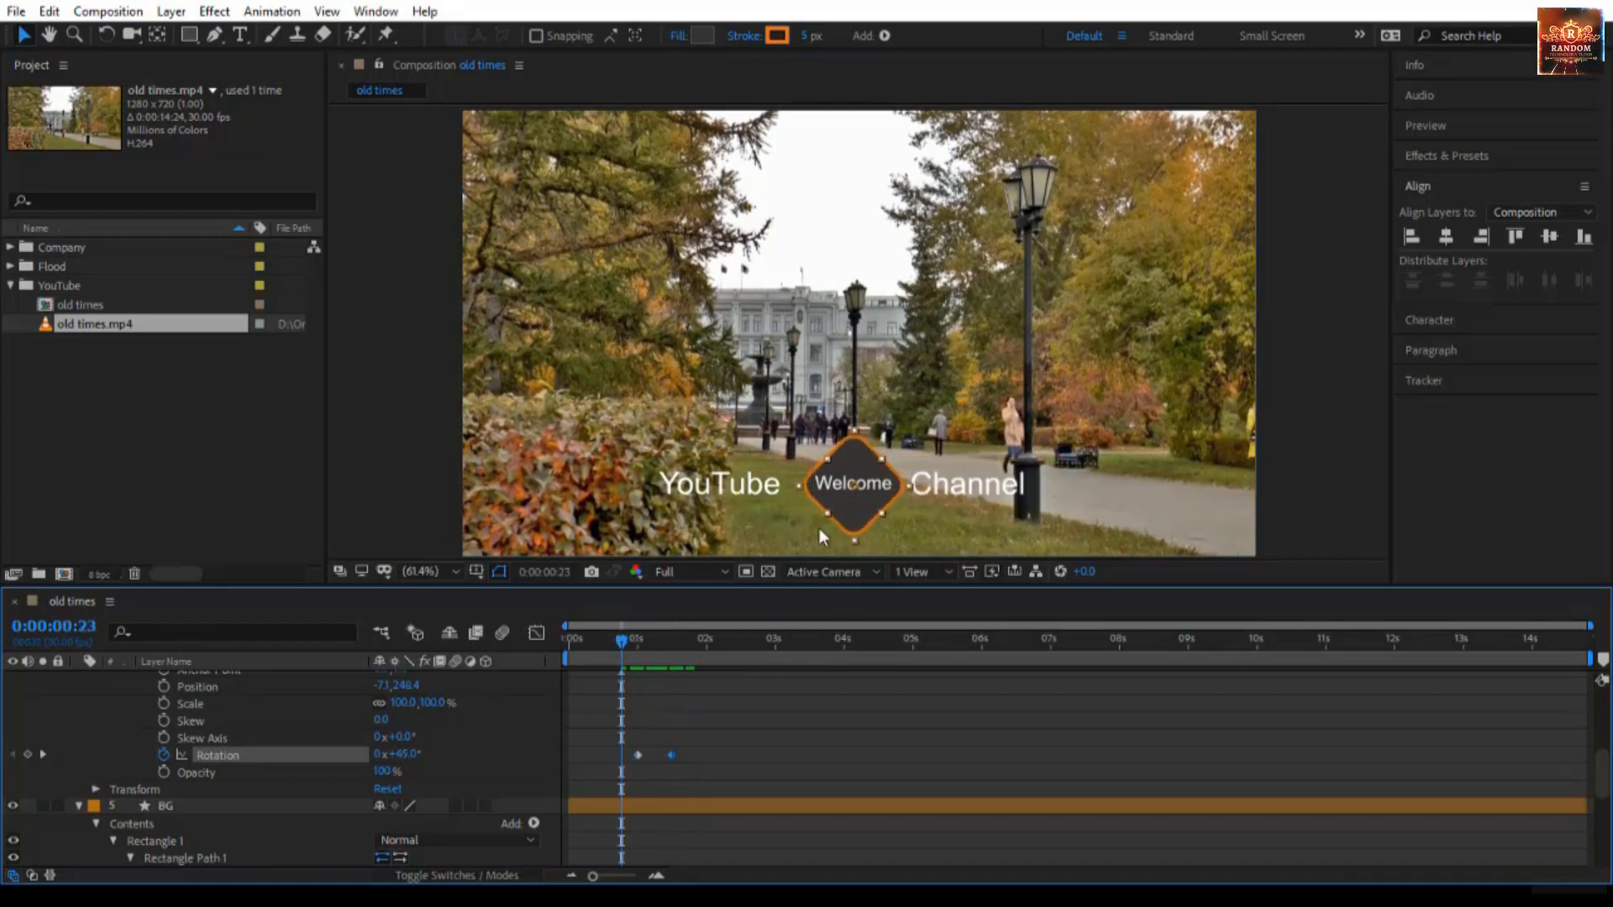
Keyframe the Square rectangle's scale at 100% at 0:00:01:15 and at 0% at 0:00:01:00, in line with the rotation keyframes.
key("k")
key("k")
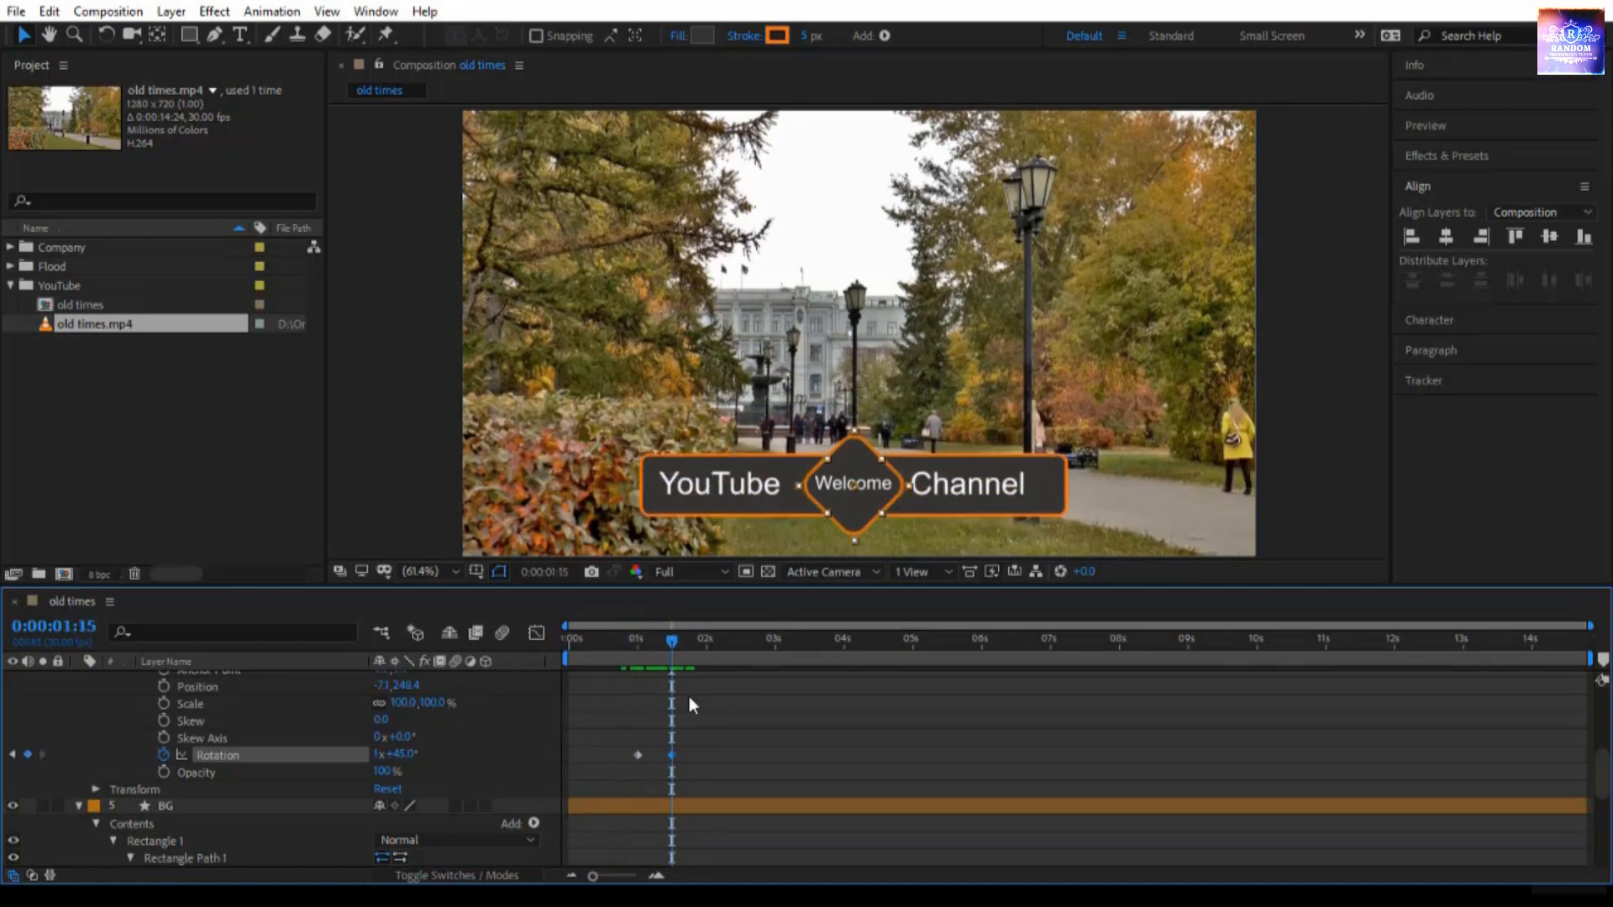
left_click(164, 704)
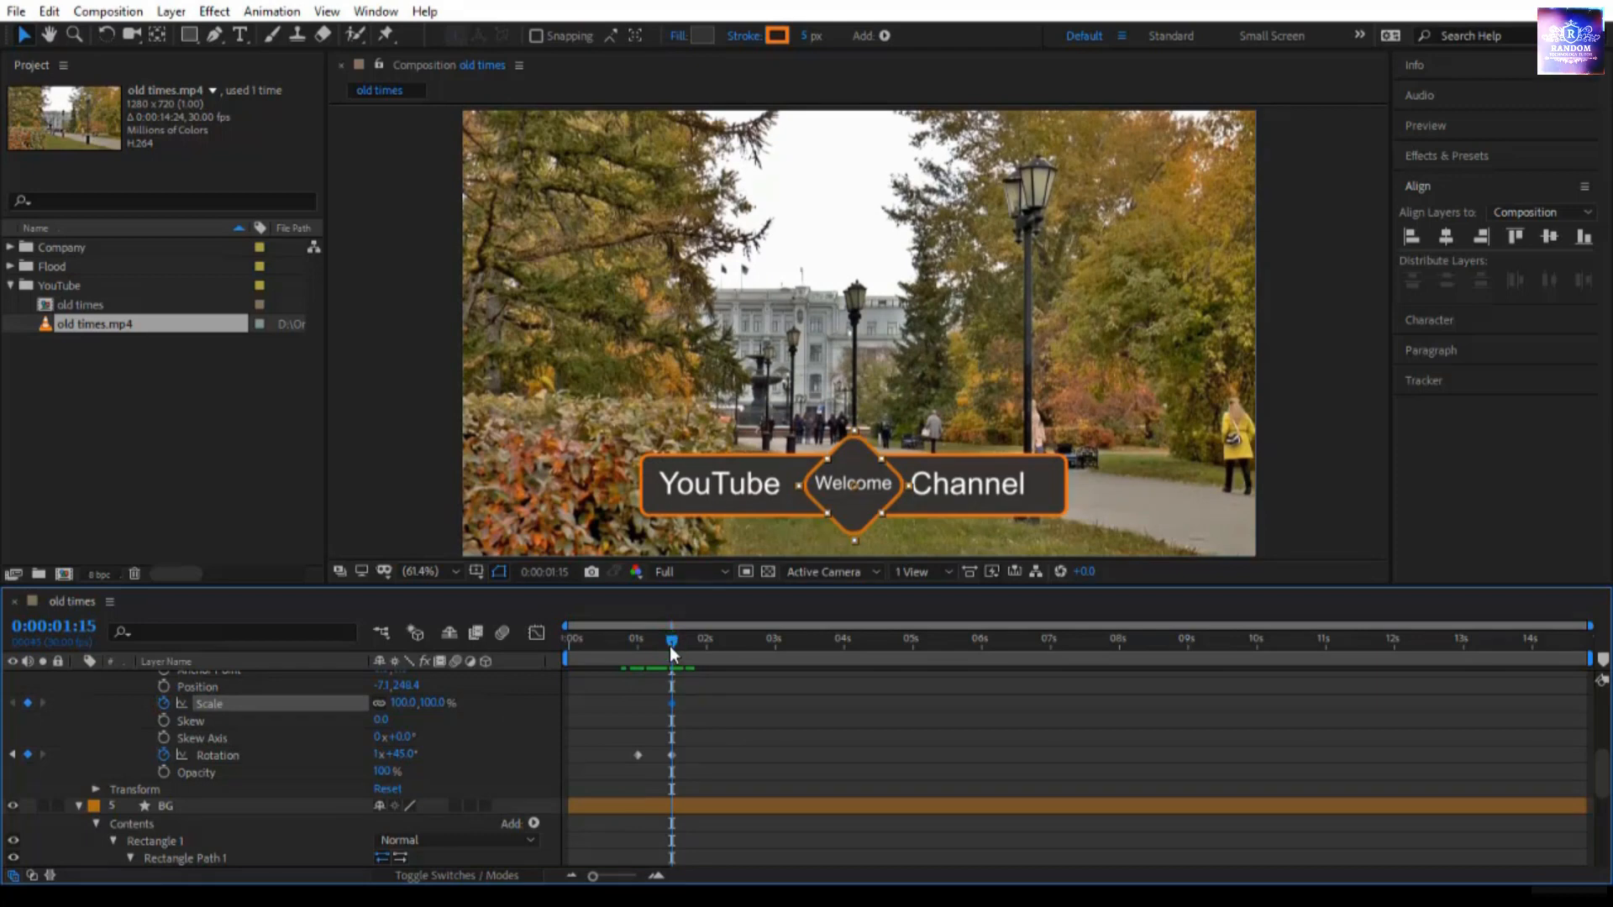
key("j")
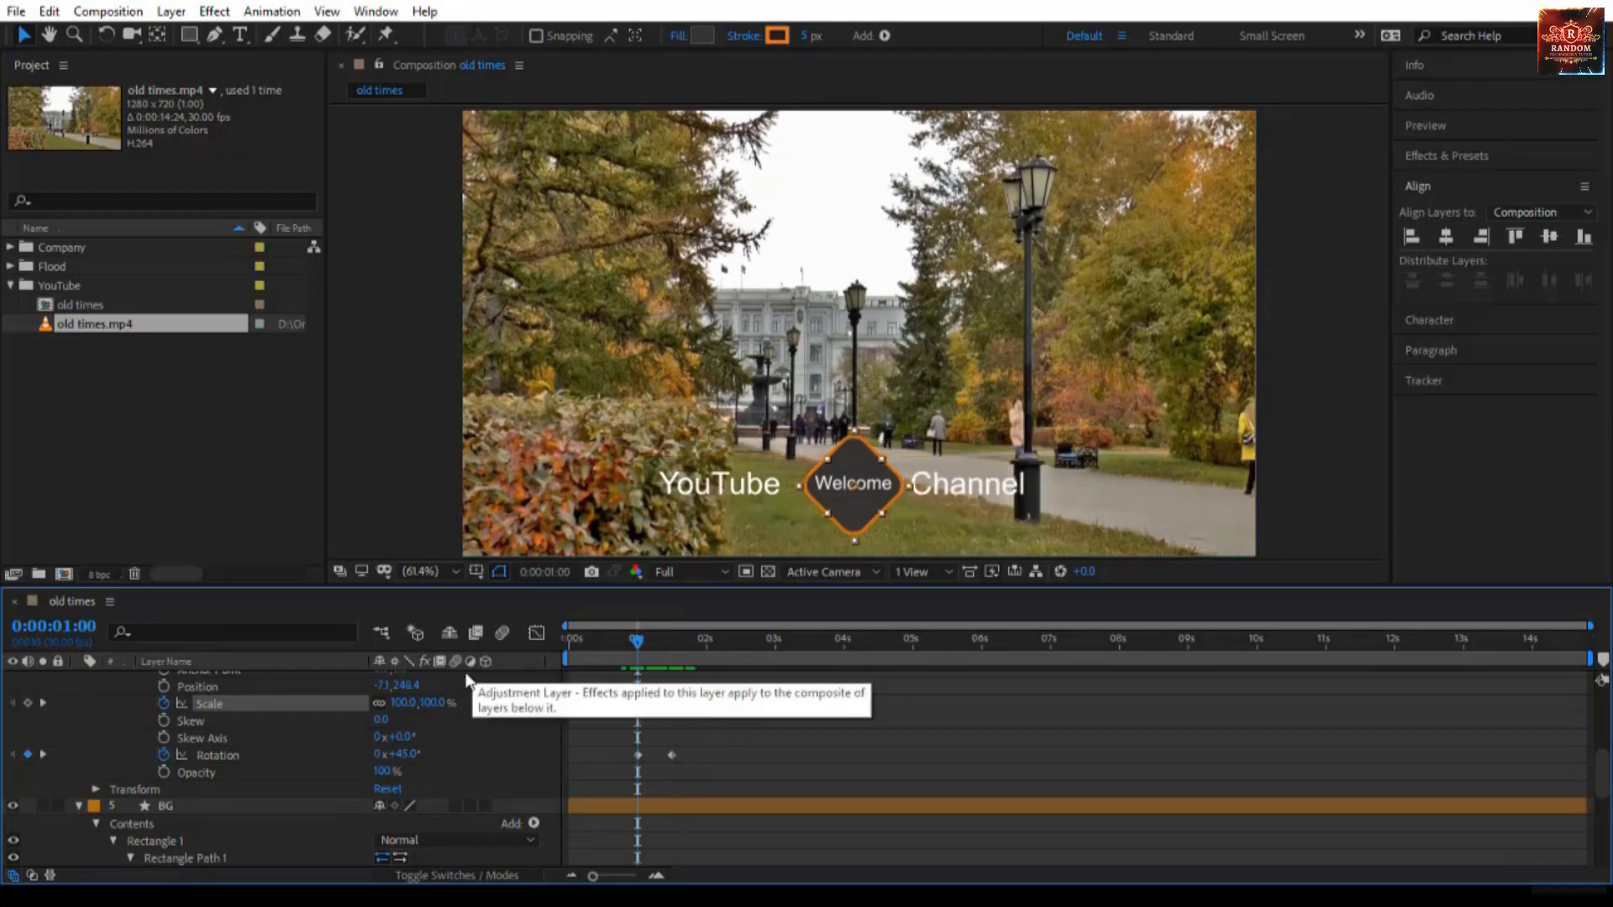
left_click(430, 695)
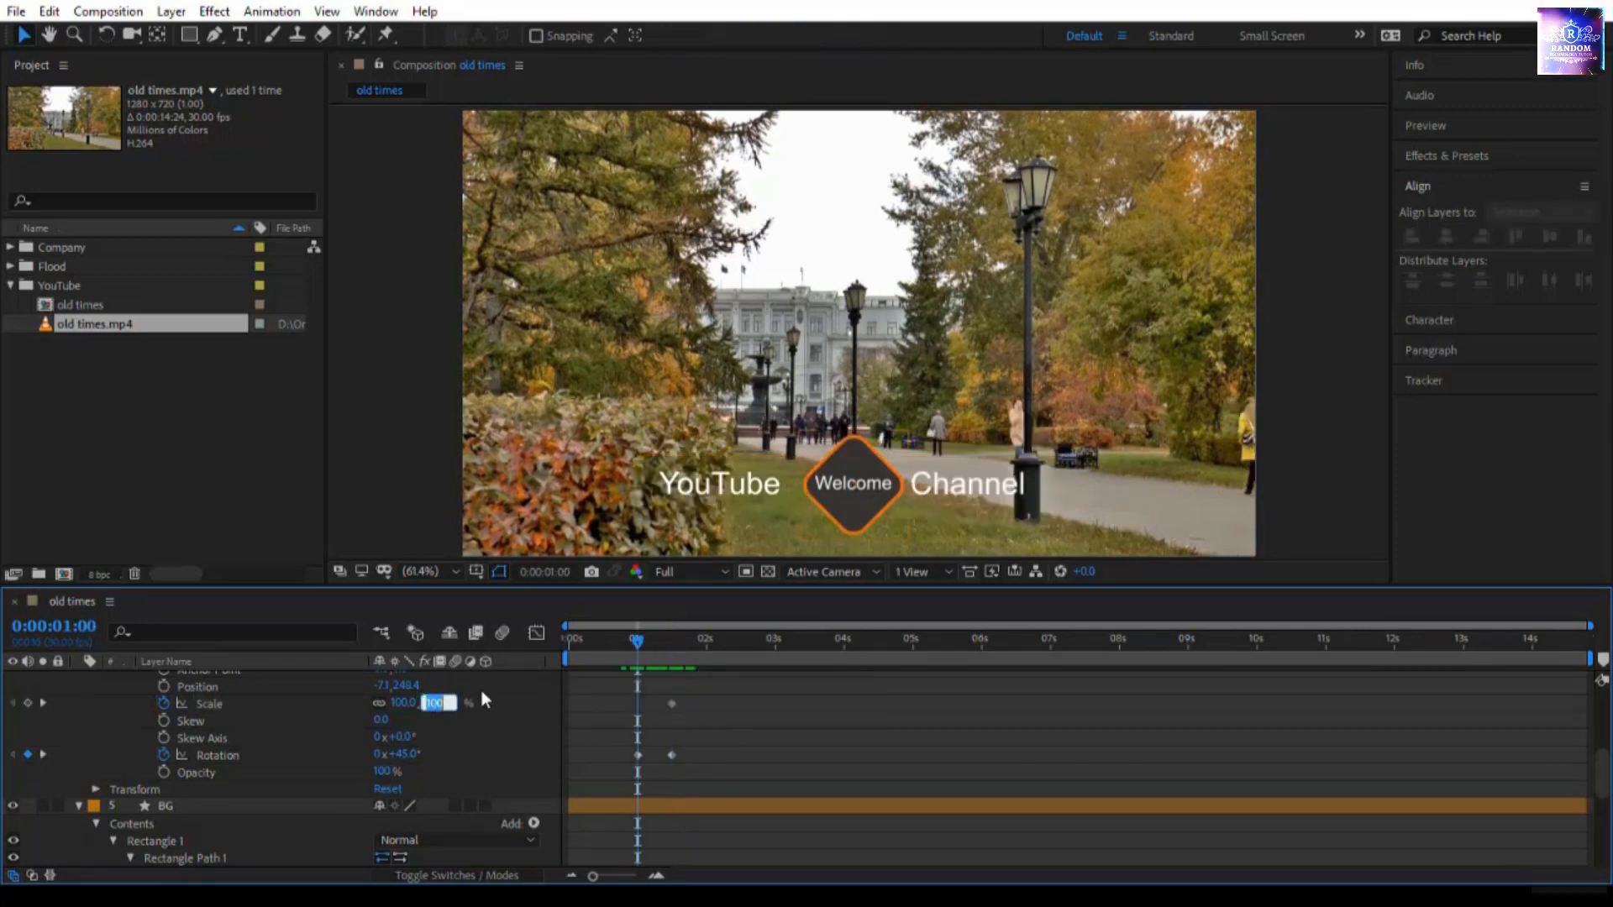
type("0")
key("Return")
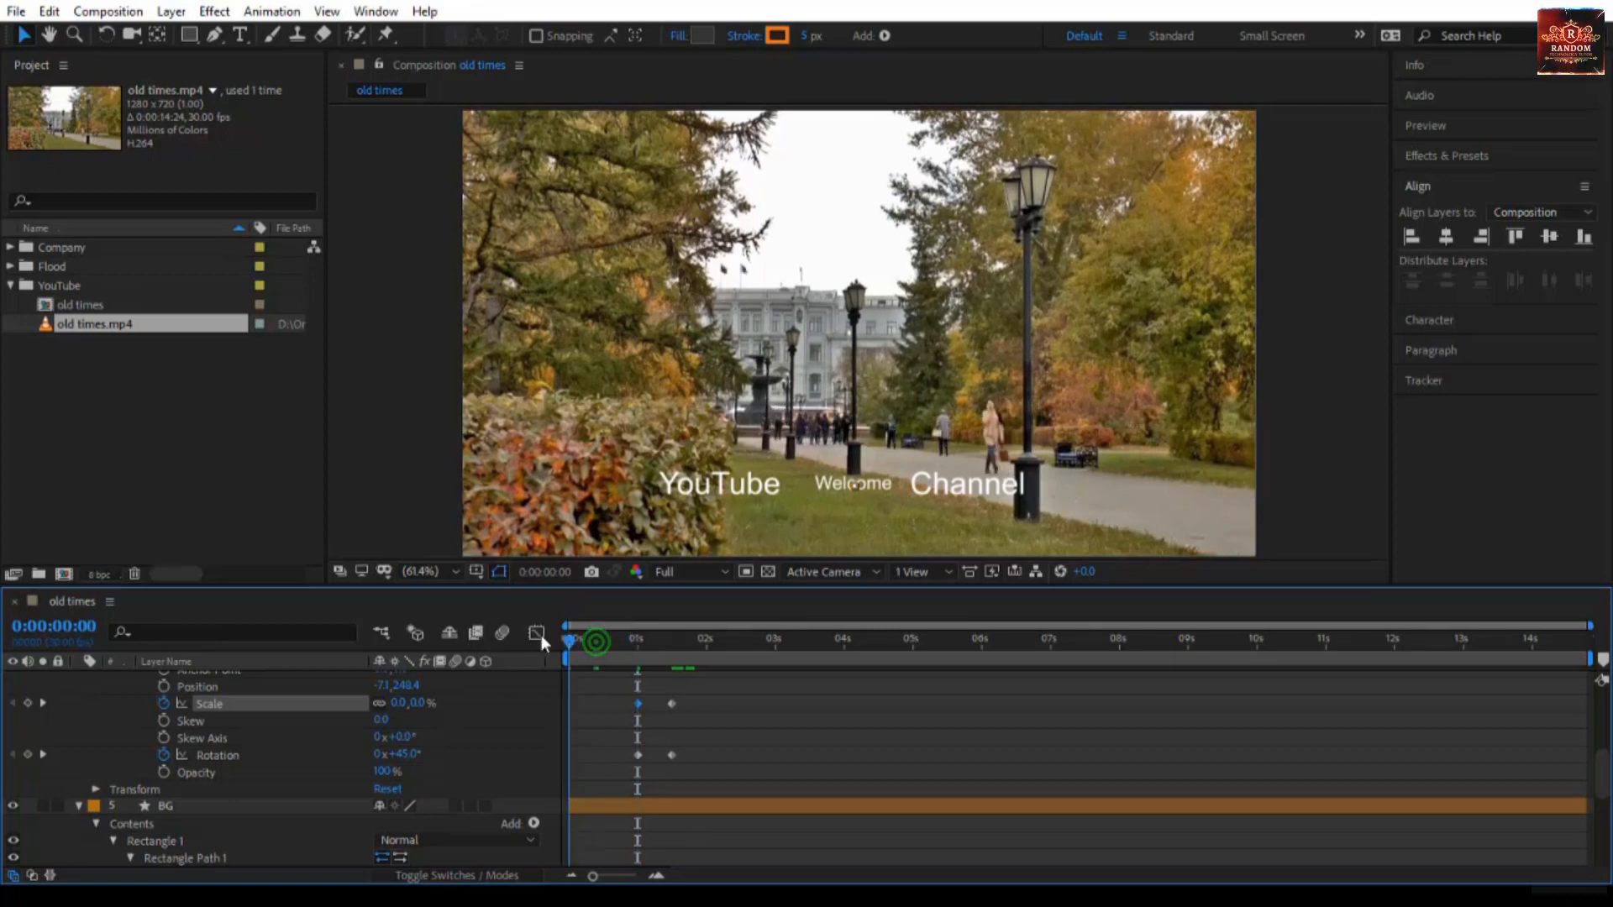
Preview the animation from the start of the composition and return the playhead to 0:00:01:00.
key("Home")
key("space")
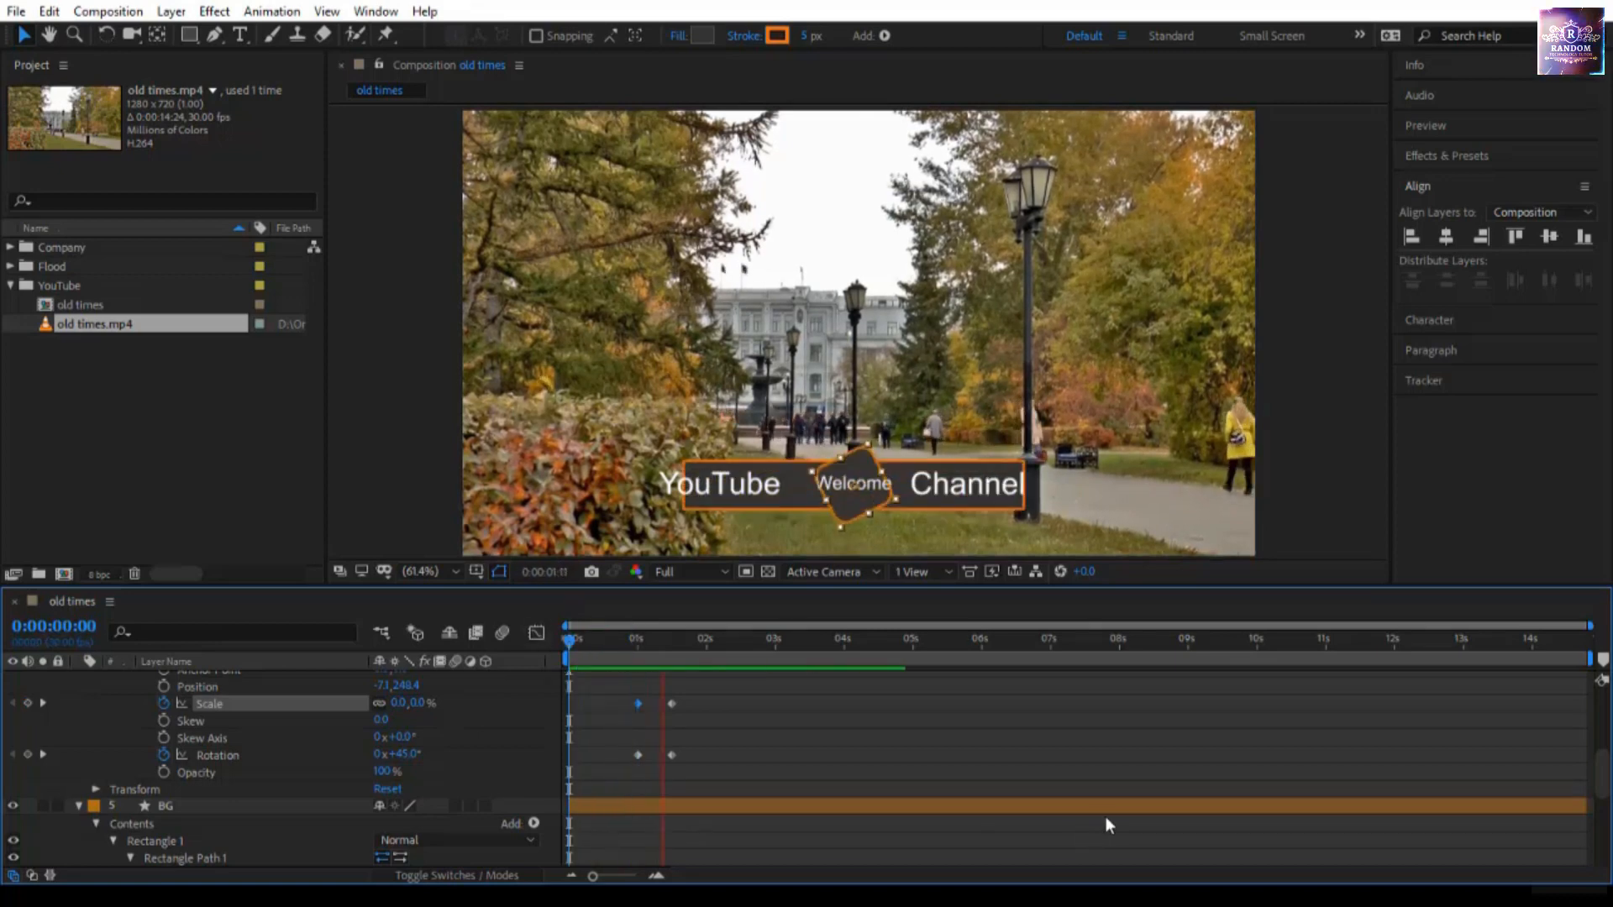
left_click_drag(568, 641, 636, 643)
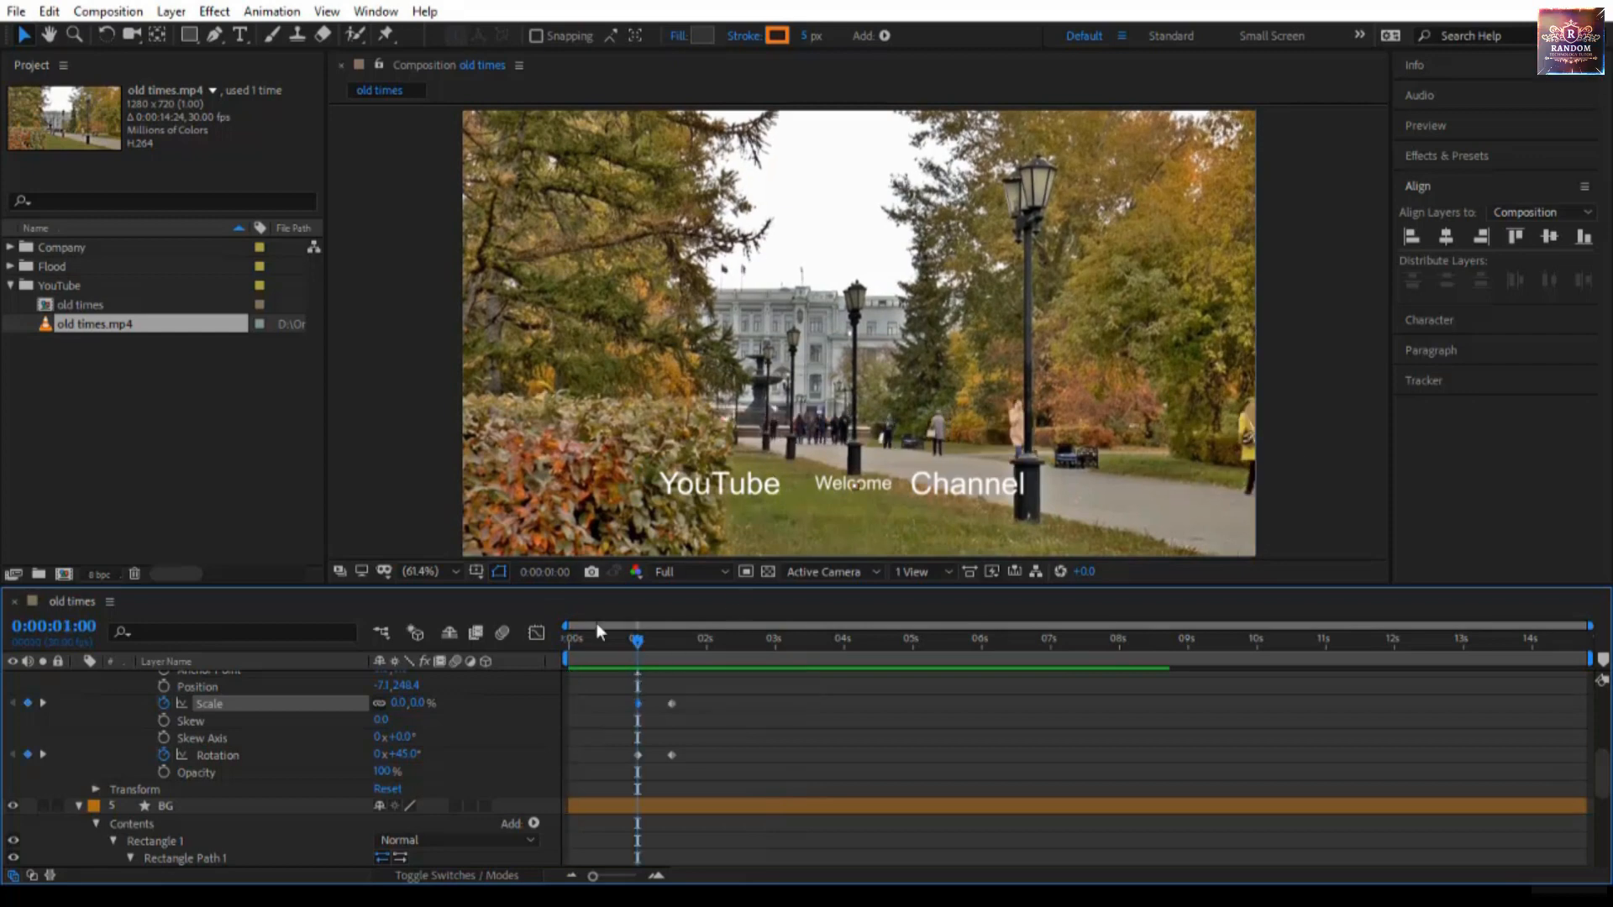
Show the Scale property of the YouTube, Welcome and Channel text layers selected together, and collapse the Square and BG layers.
left_click(729, 491)
left_click(875, 487)
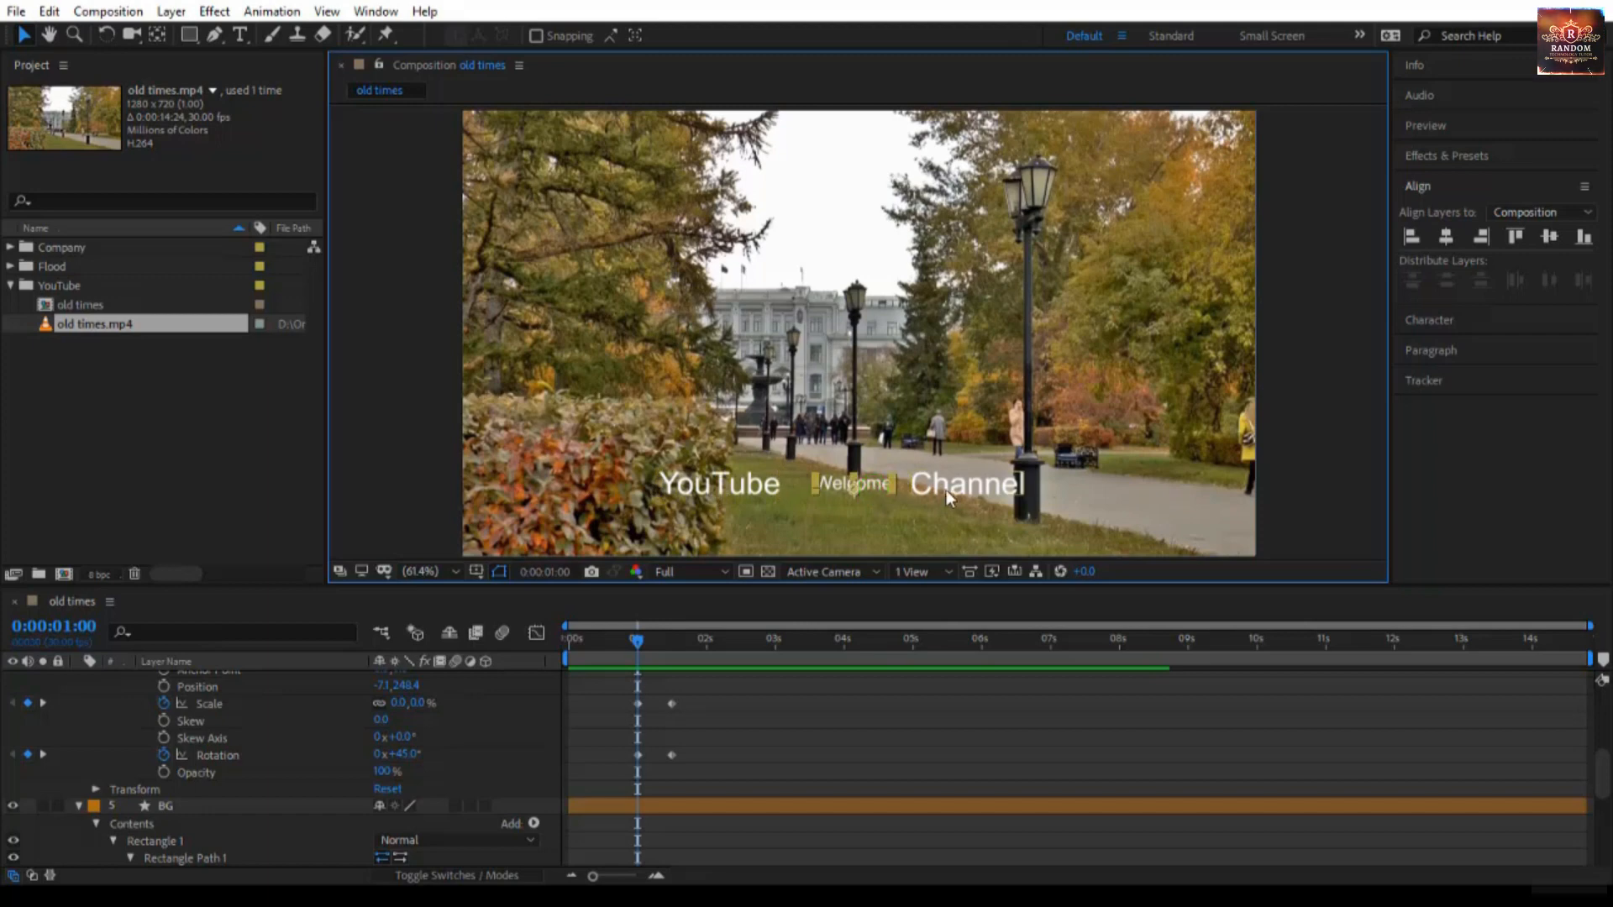
left_click(964, 494)
left_click(712, 487)
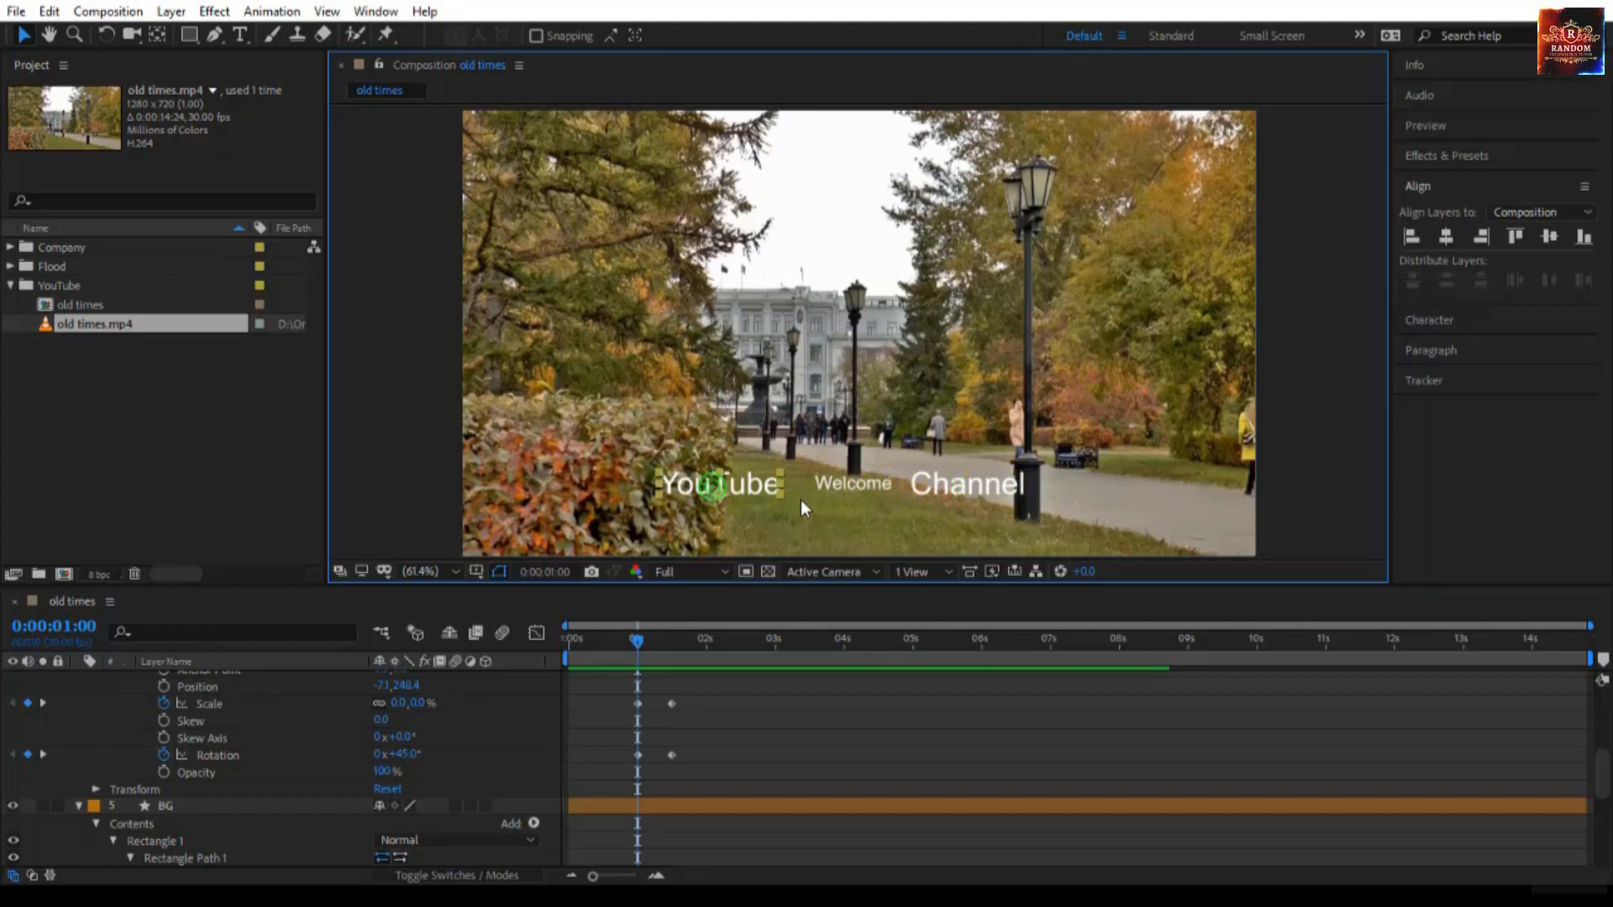
left_click(850, 486, "shift")
left_click(956, 490, "shift")
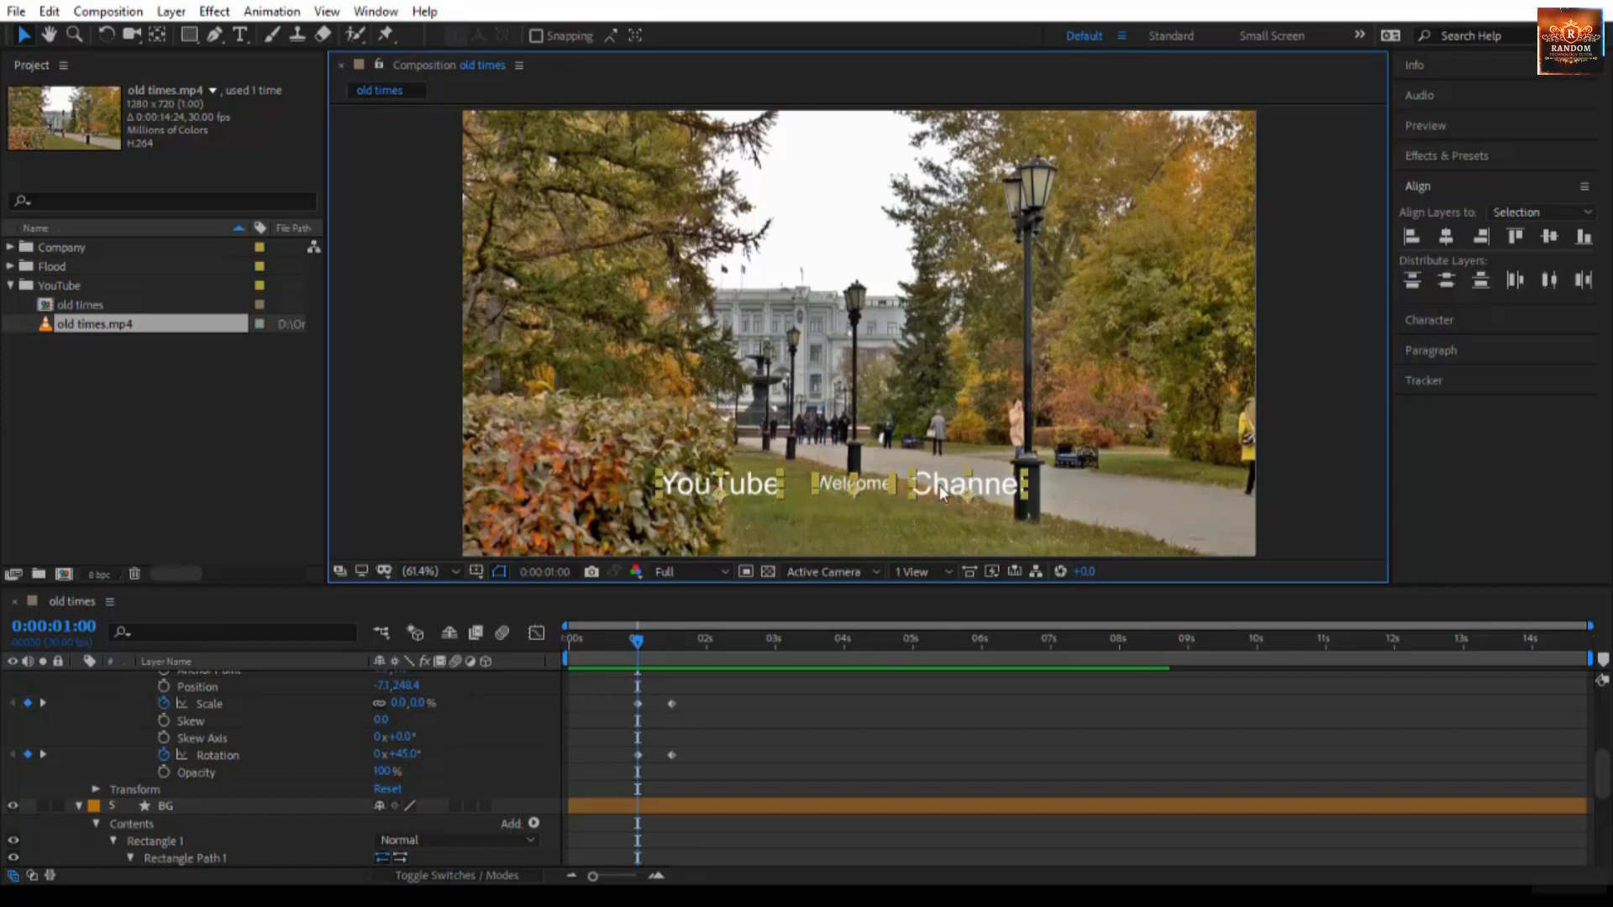
scroll(305, 745, "up", 5)
left_click(78, 713)
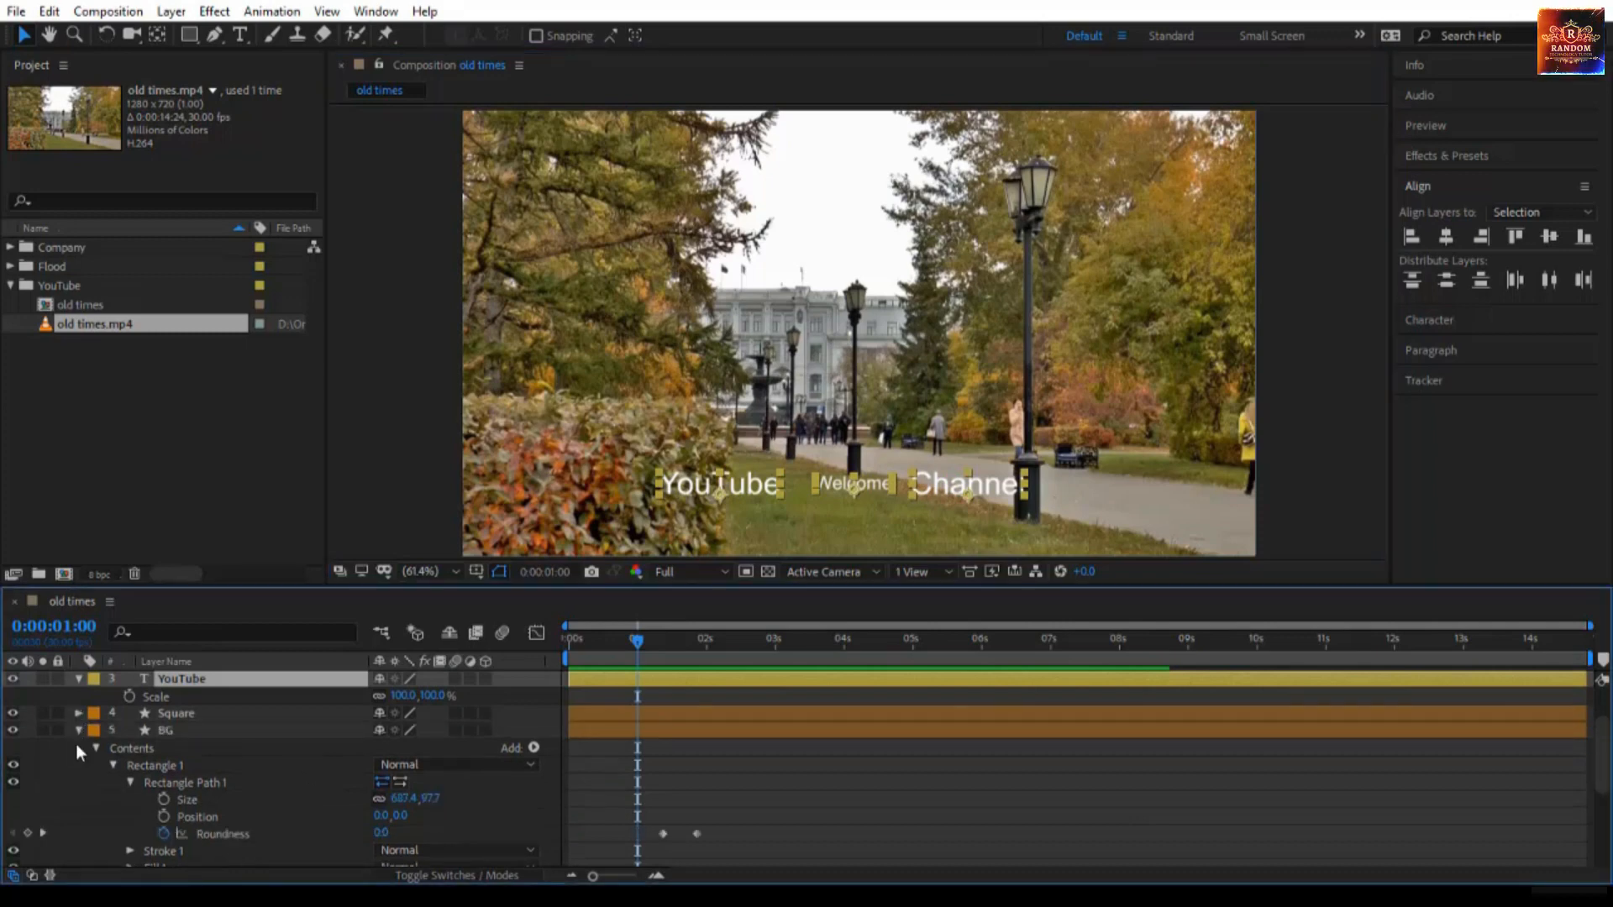
left_click(79, 730)
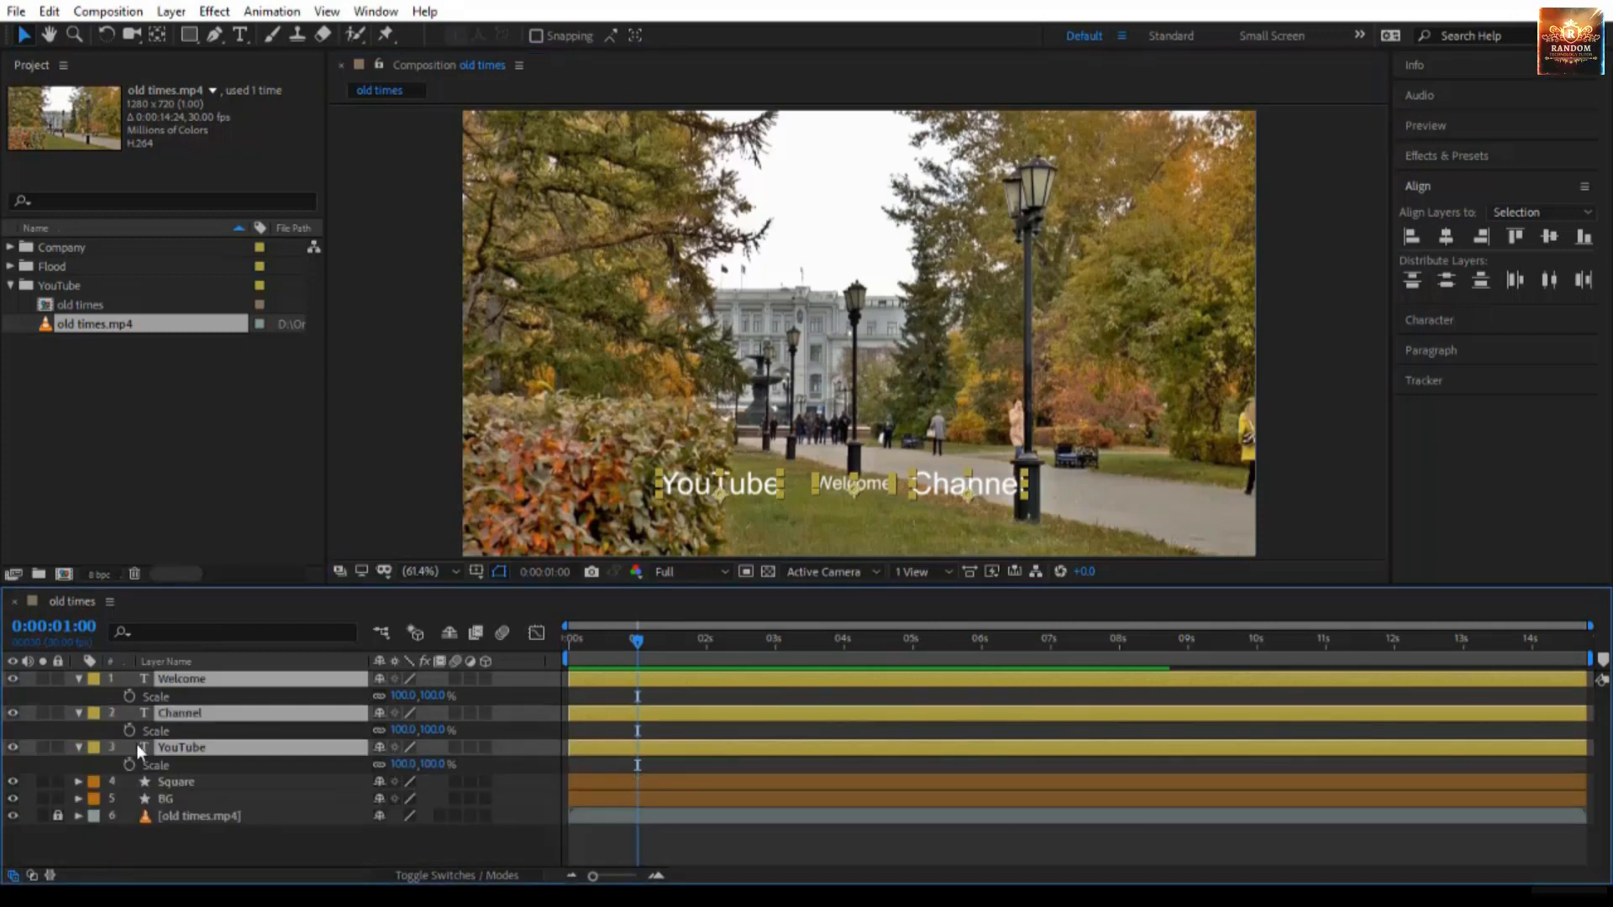
Add scale keyframes of 100% to all three text layers at 0:00:01:15 and apply centered paragraph alignment to them.
left_click(51, 626)
type("1")
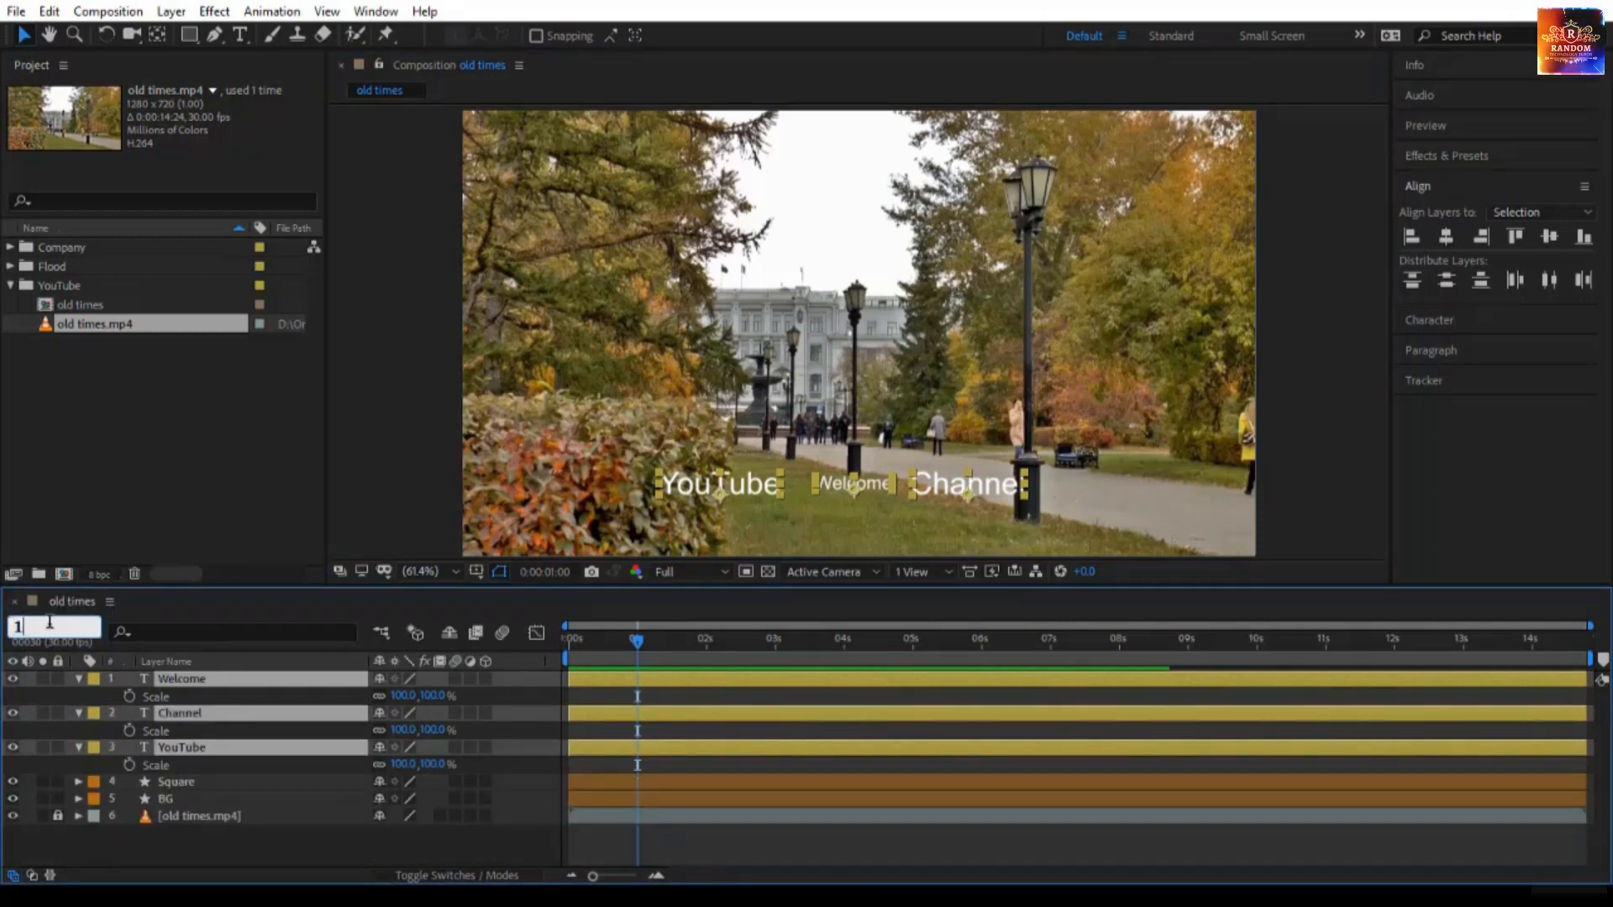
type(":15")
key("Return")
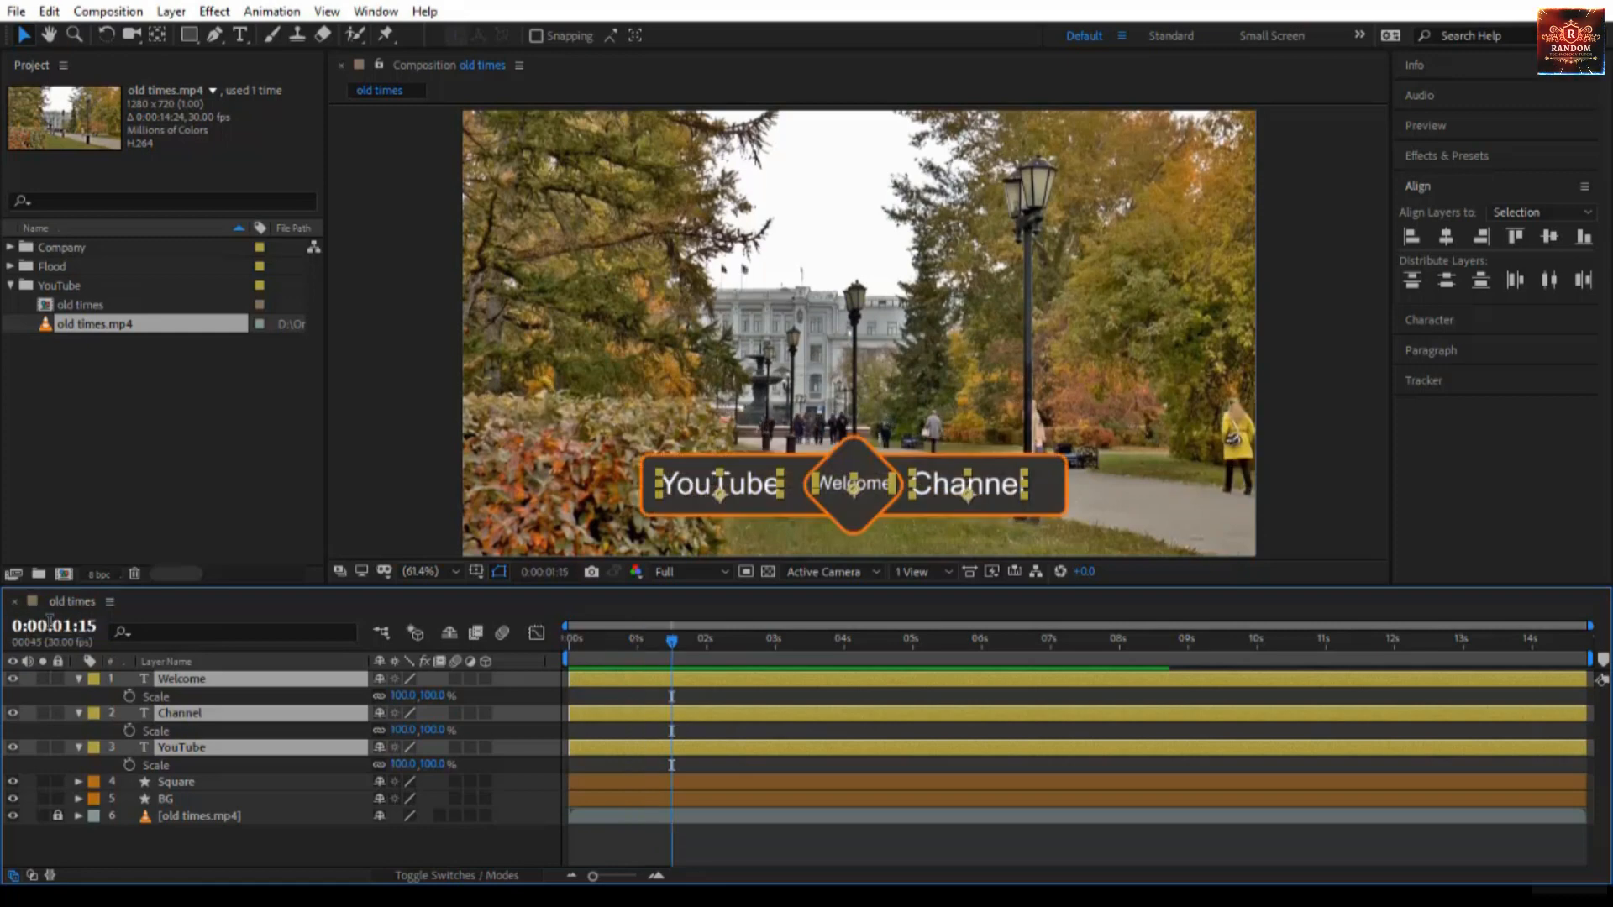
left_click(129, 698)
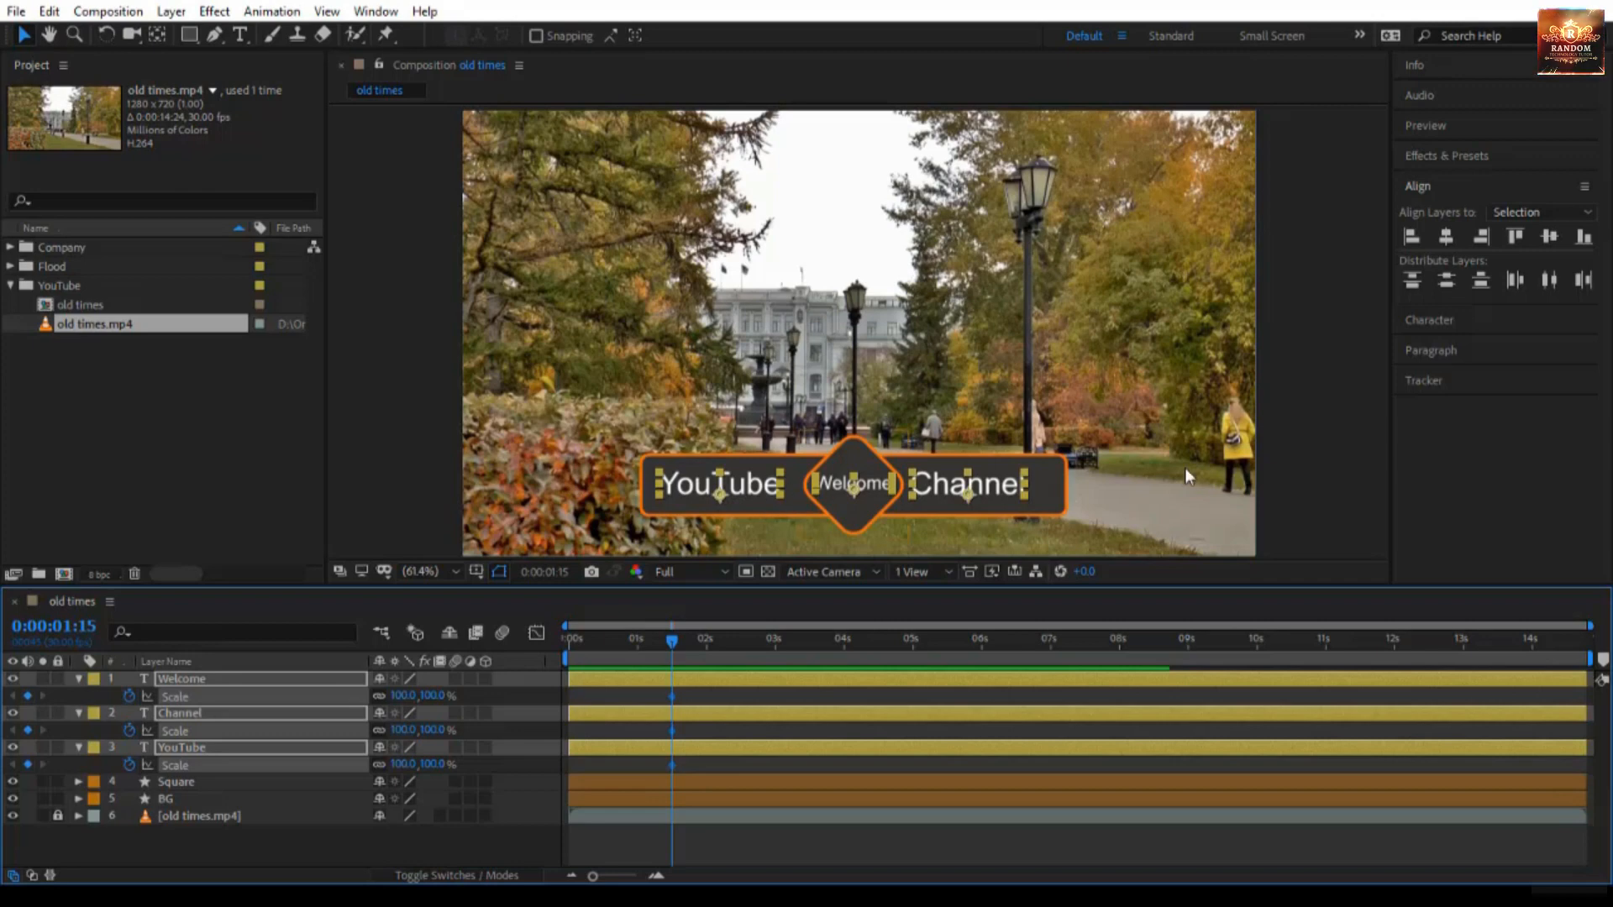
left_click(1470, 358)
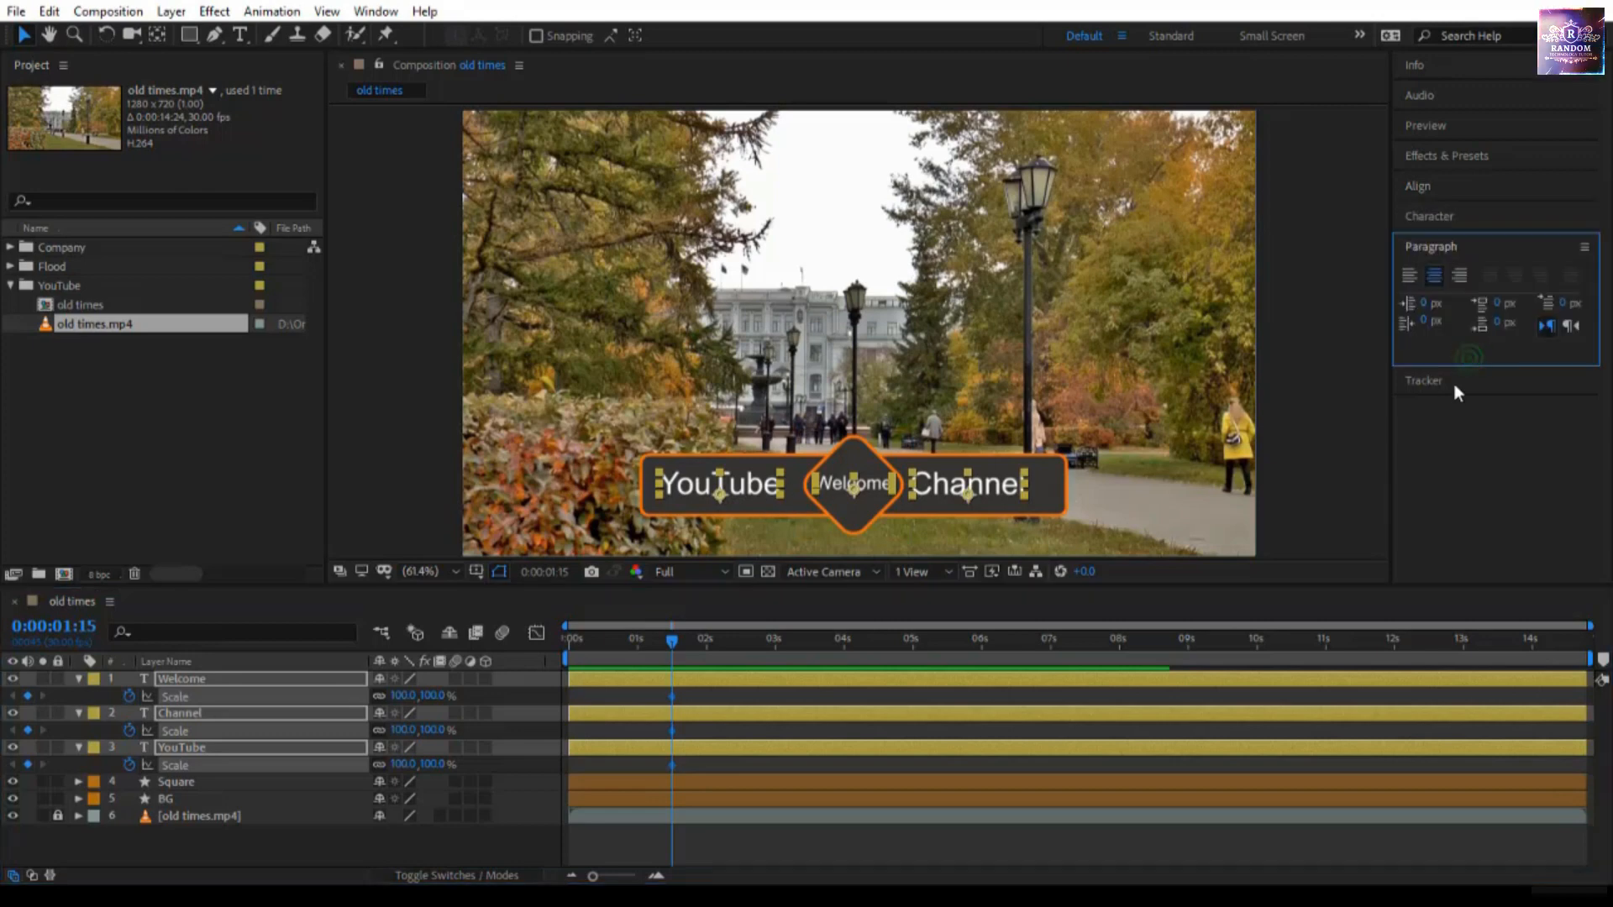
left_click(1435, 275)
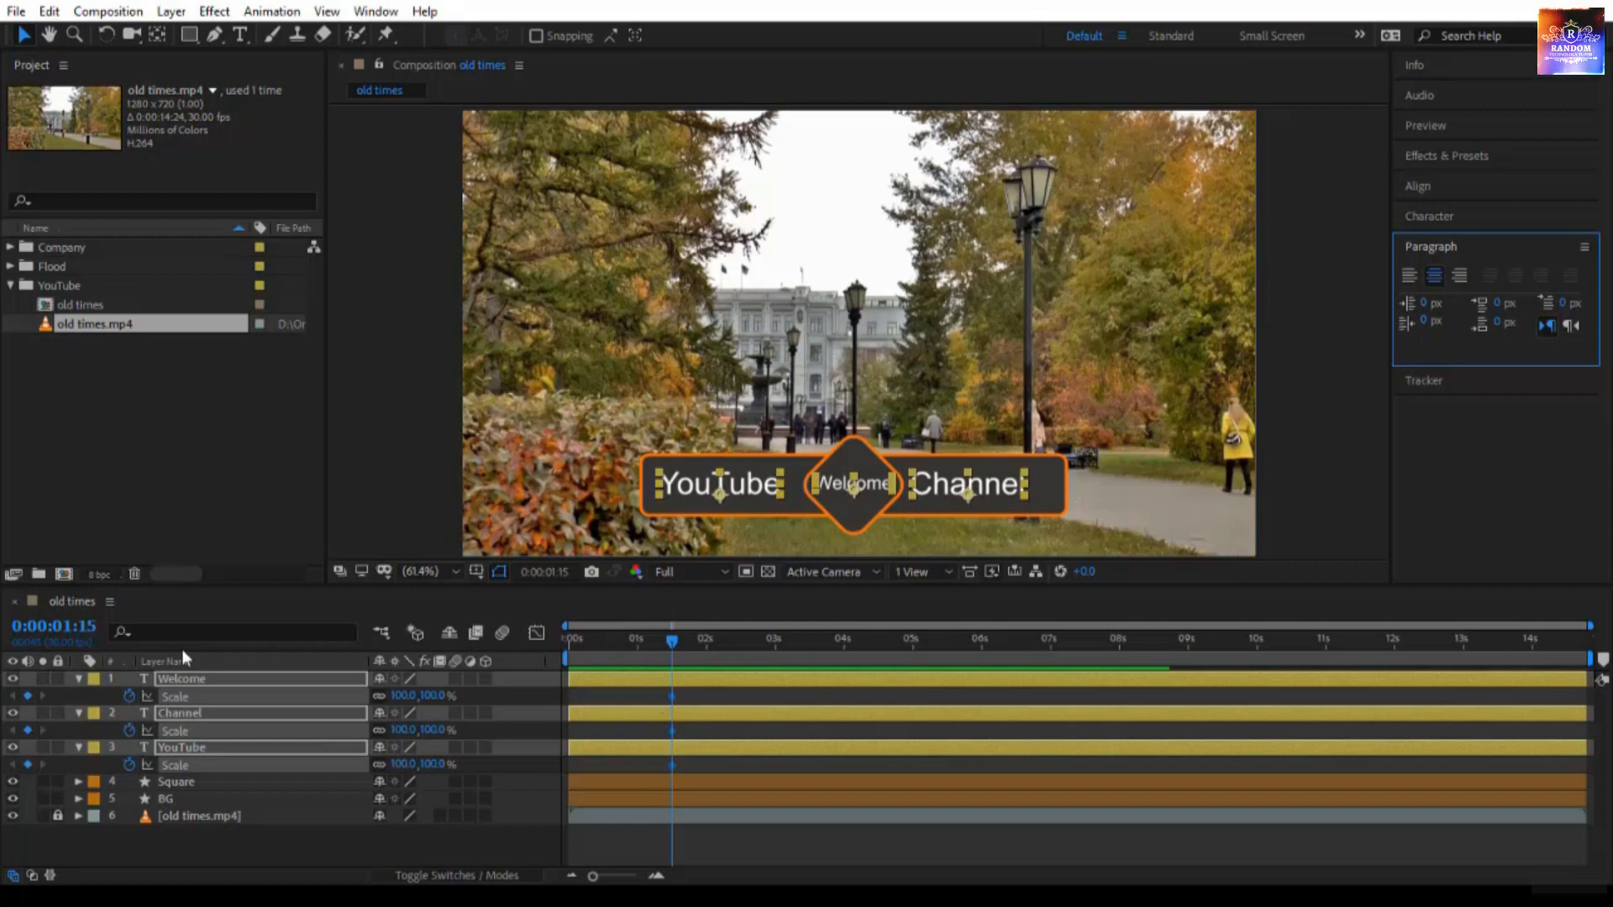
Keyframe the scale of the Welcome, Channel and YouTube text layers at 0% at 0:00:01:00.
left_click(53, 626)
type("100")
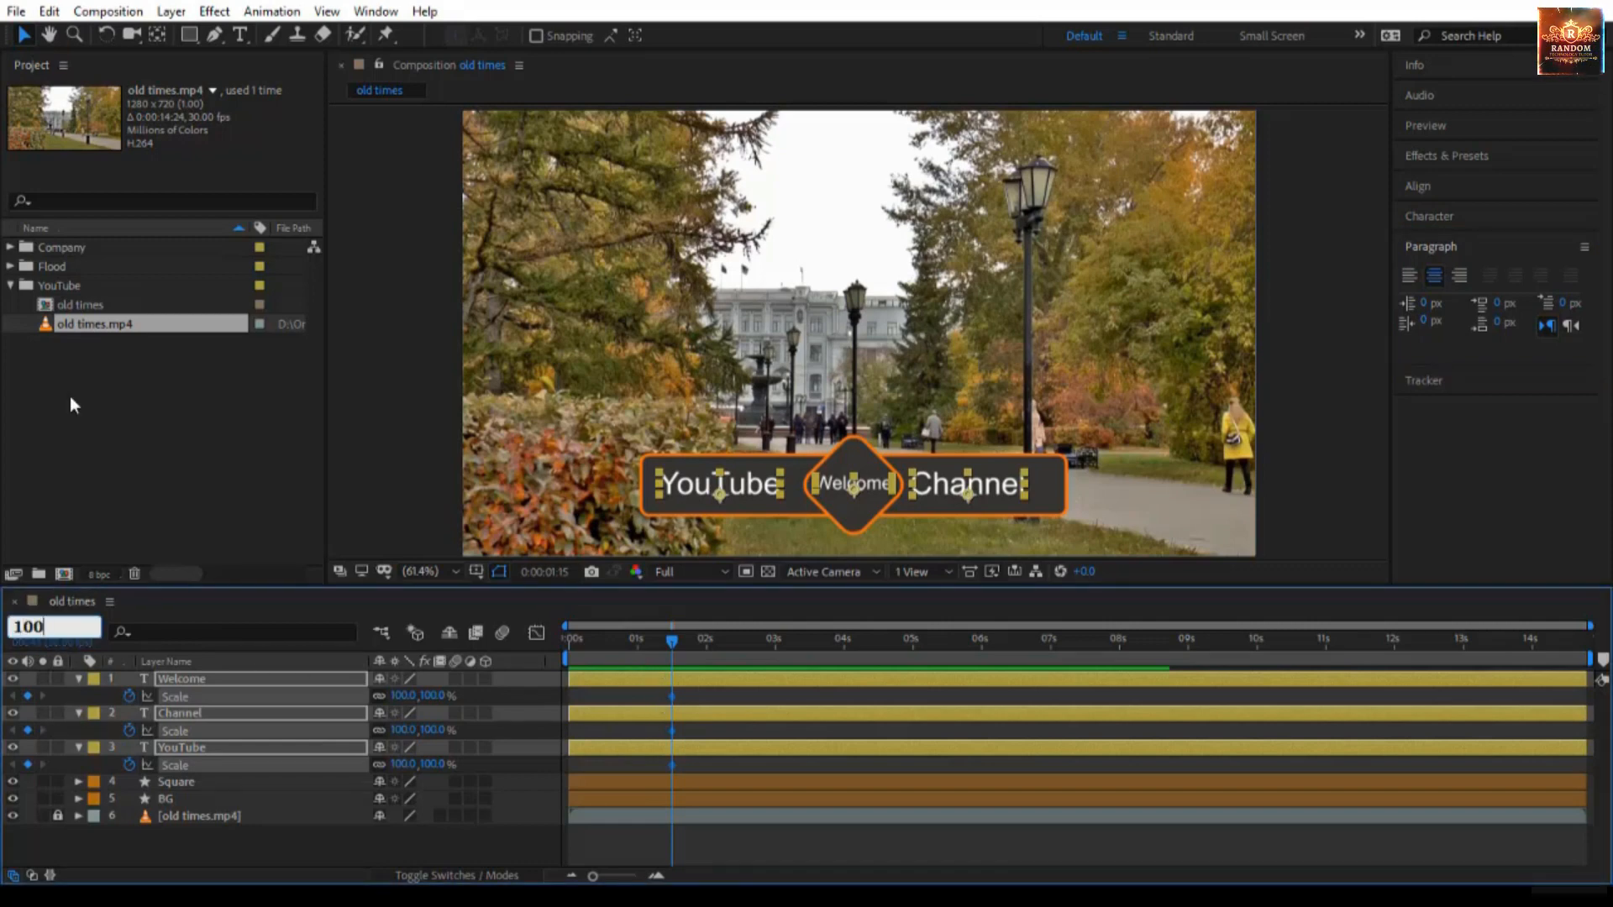
key("Return")
left_click(442, 696)
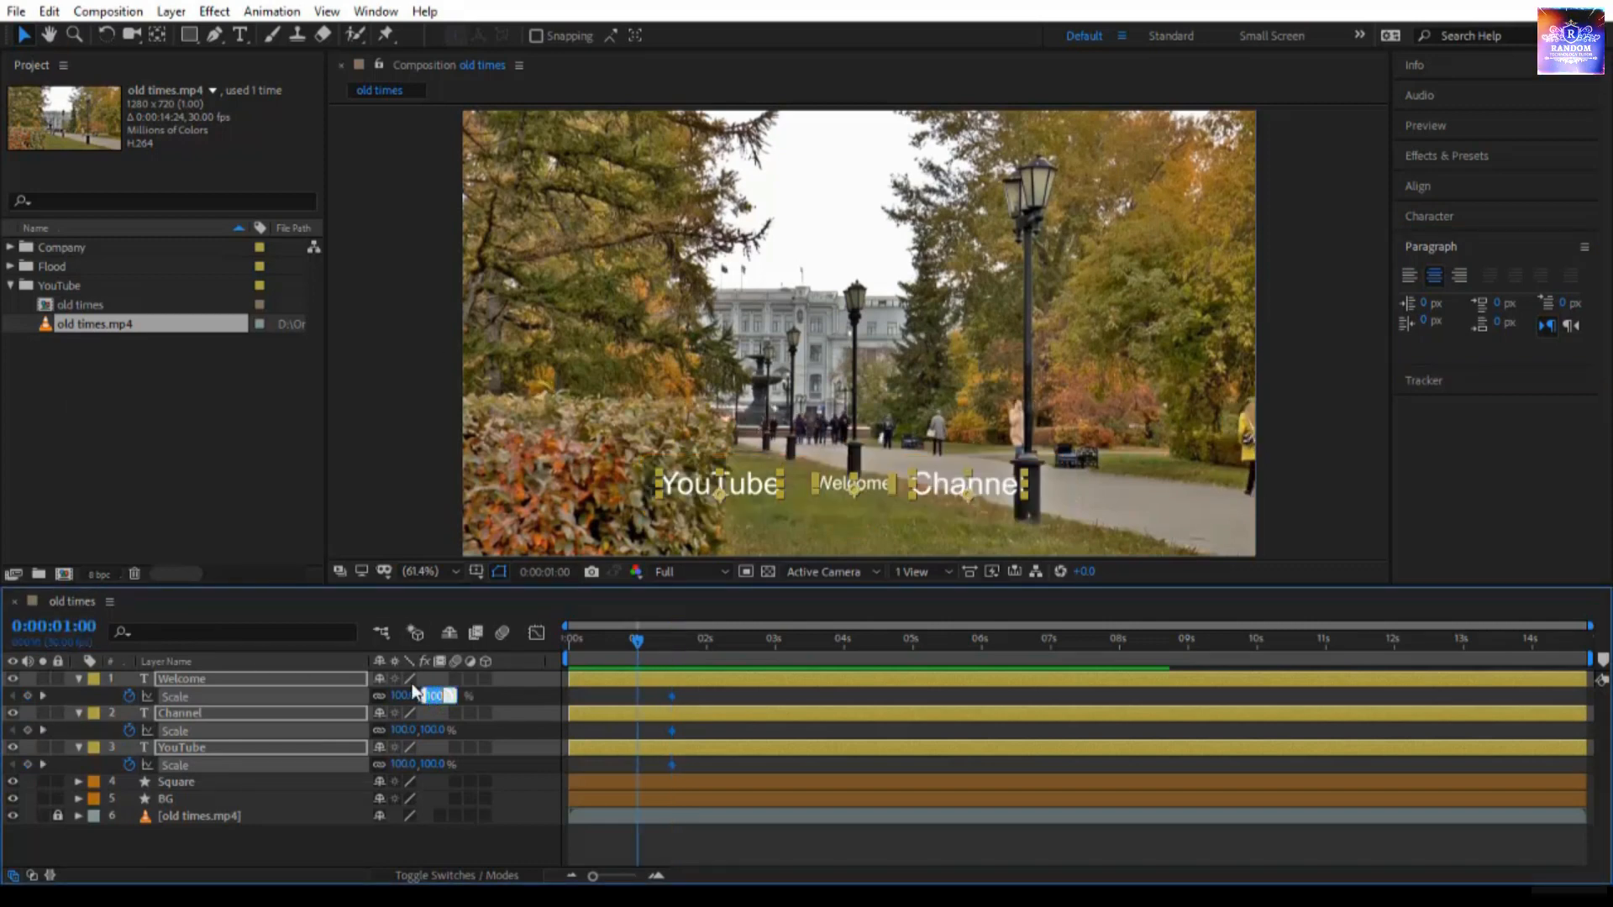
type("0")
key("Return")
Preview the text scale animation from the start of the composition and scrub through its opening seconds.
left_click_drag(618, 637, 537, 648)
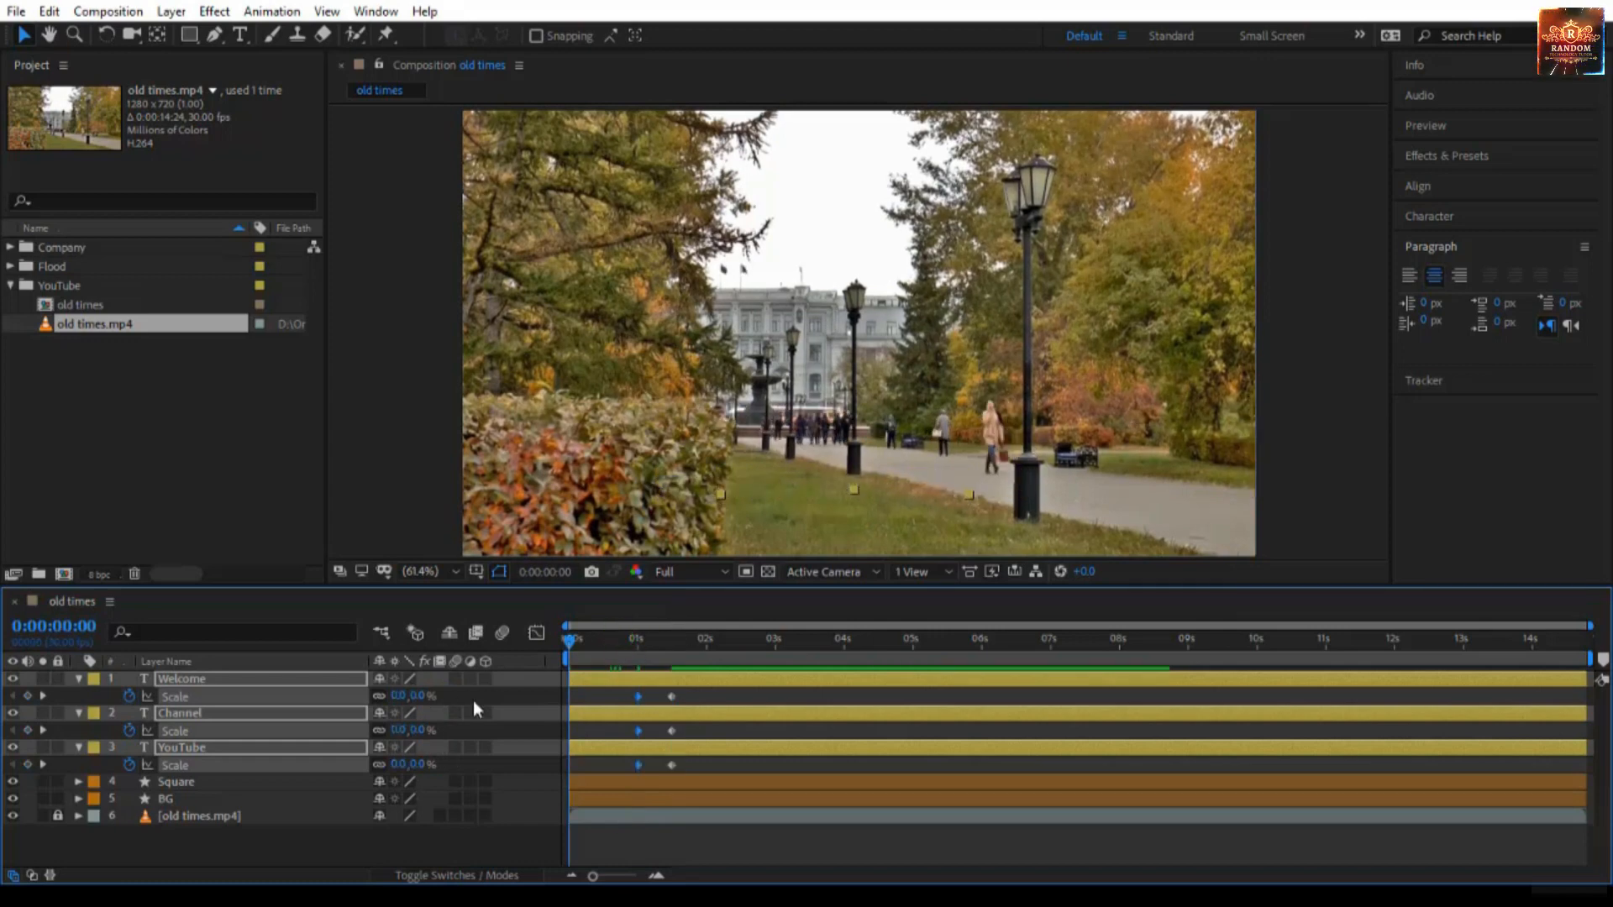
key("space")
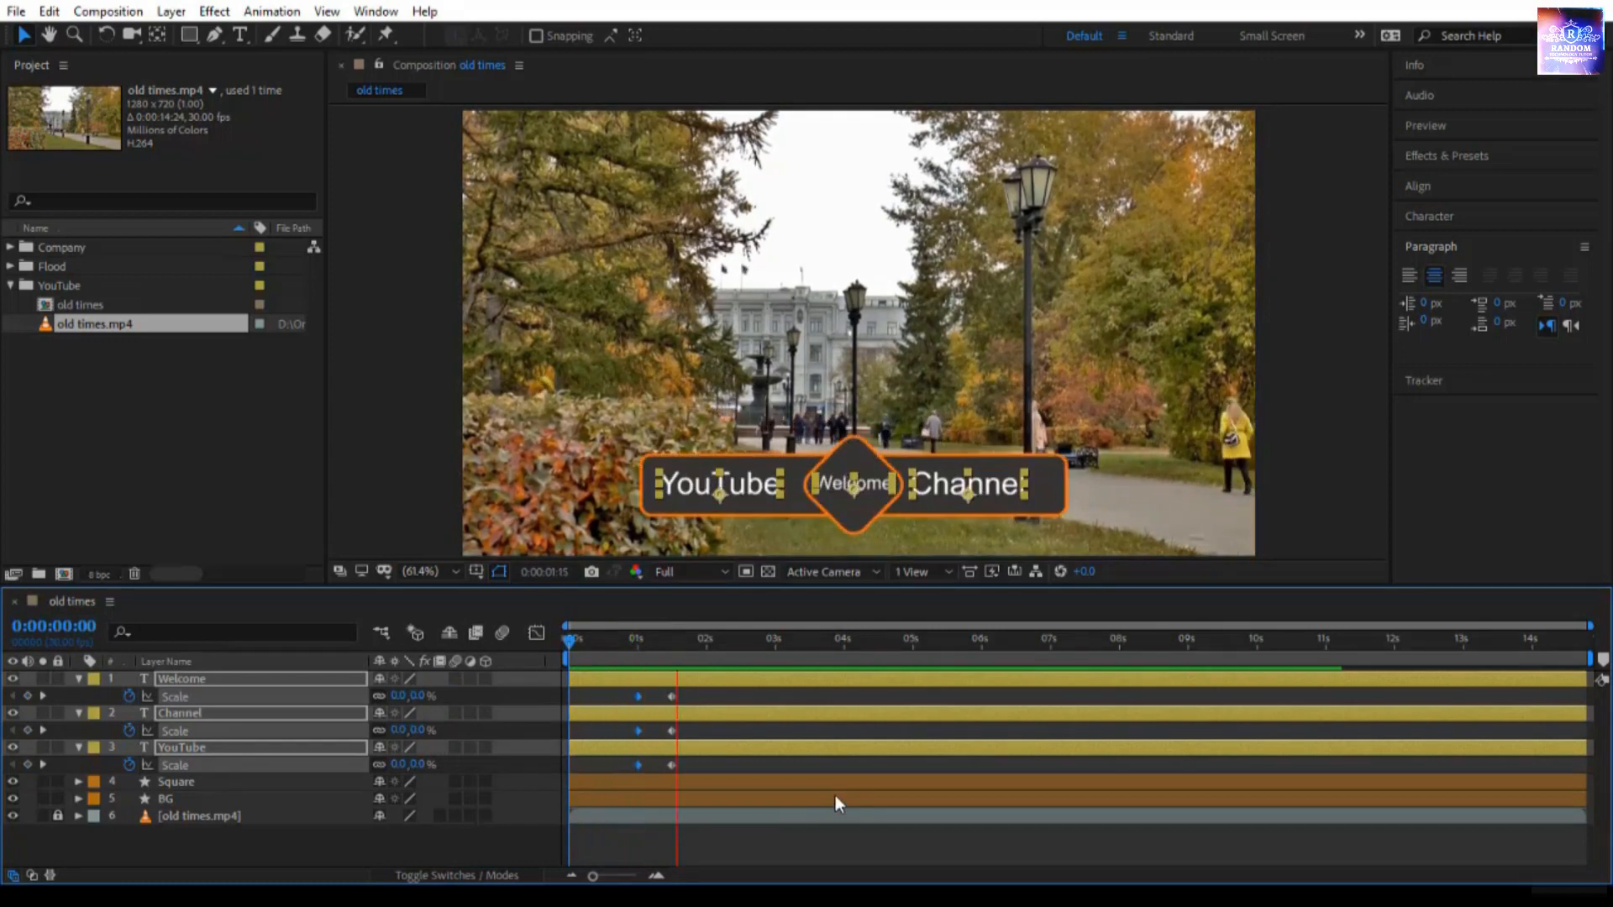
left_click(775, 767)
left_click(569, 641)
left_click_drag(568, 641, 666, 675)
key("Home")
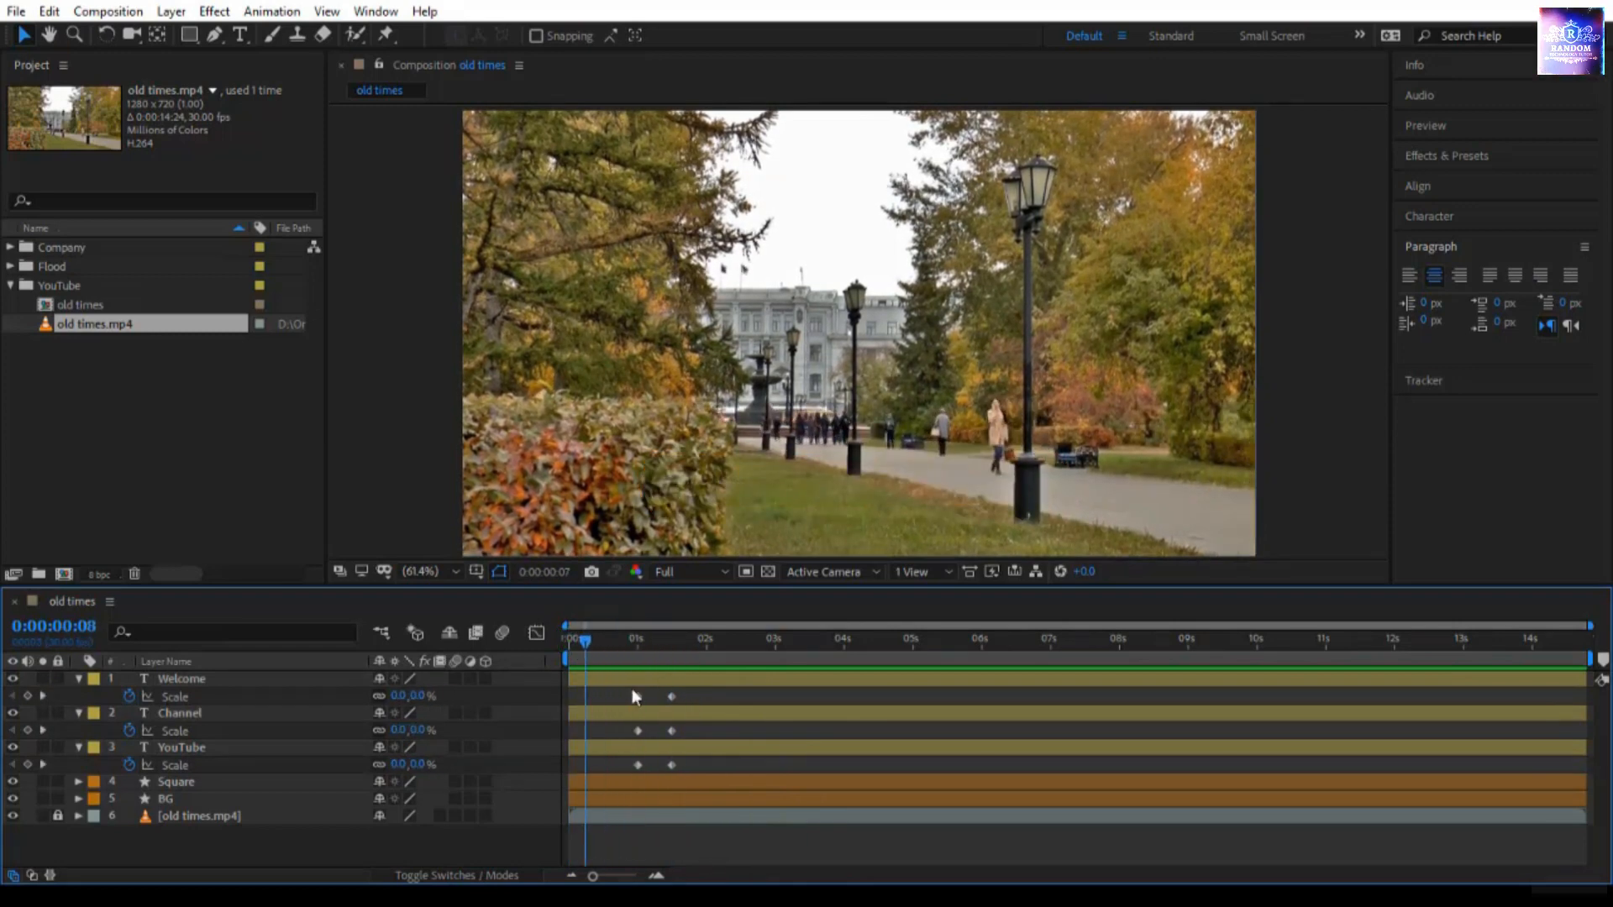
Reveal the keyframed properties of all text and shape layers and enlarge the timeline area to show them.
left_click(240, 679)
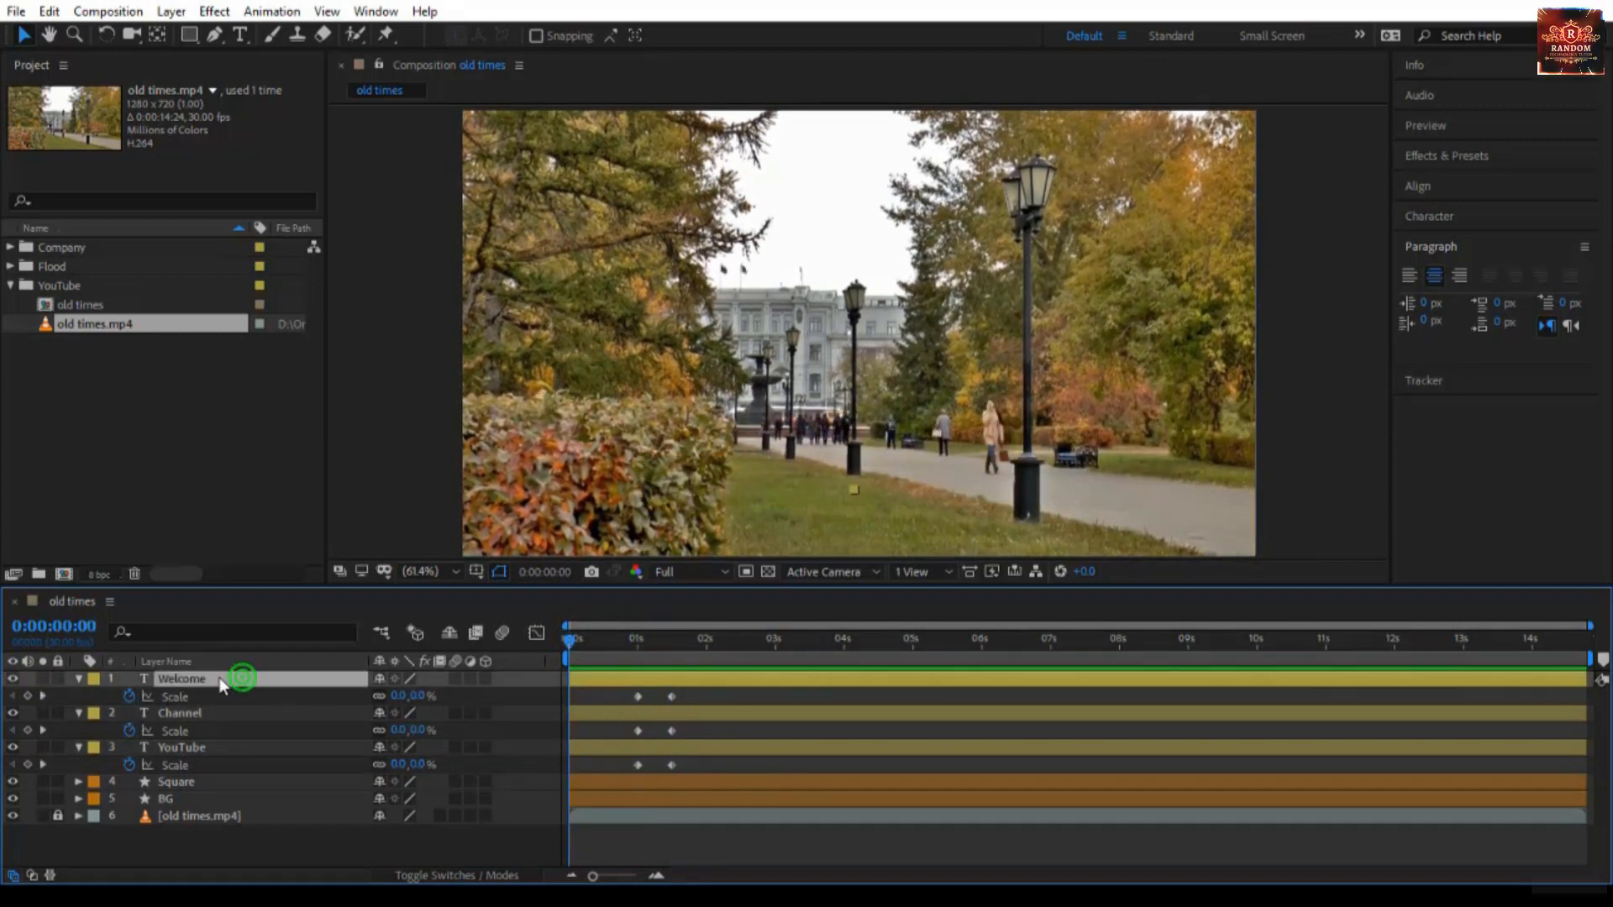
key("ctrl+a")
left_click(79, 677)
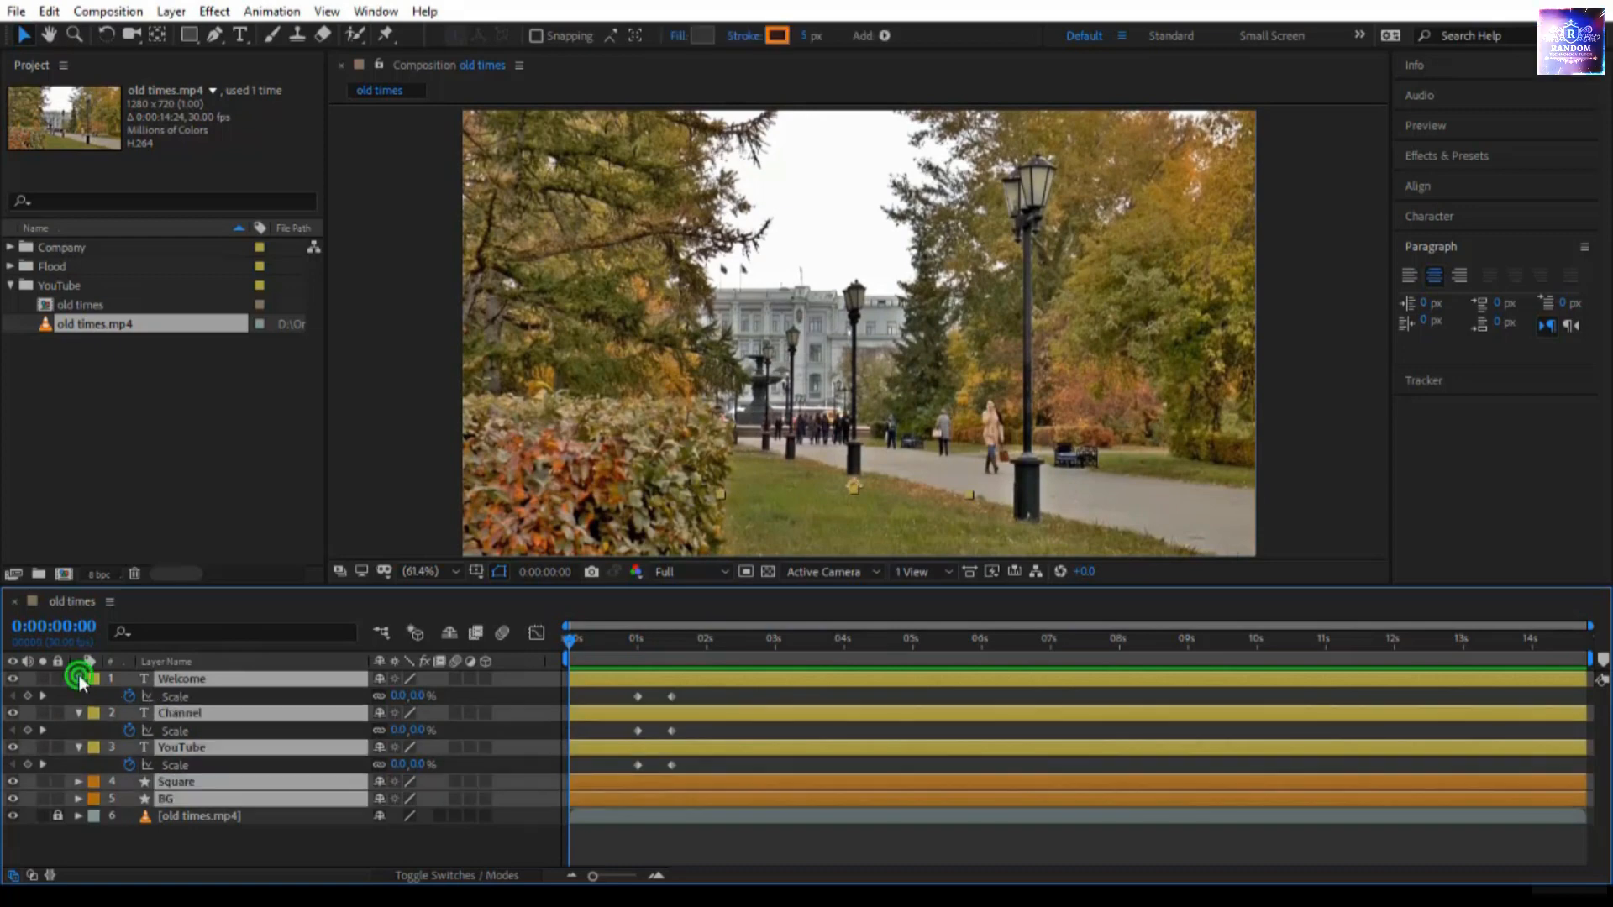
key("u")
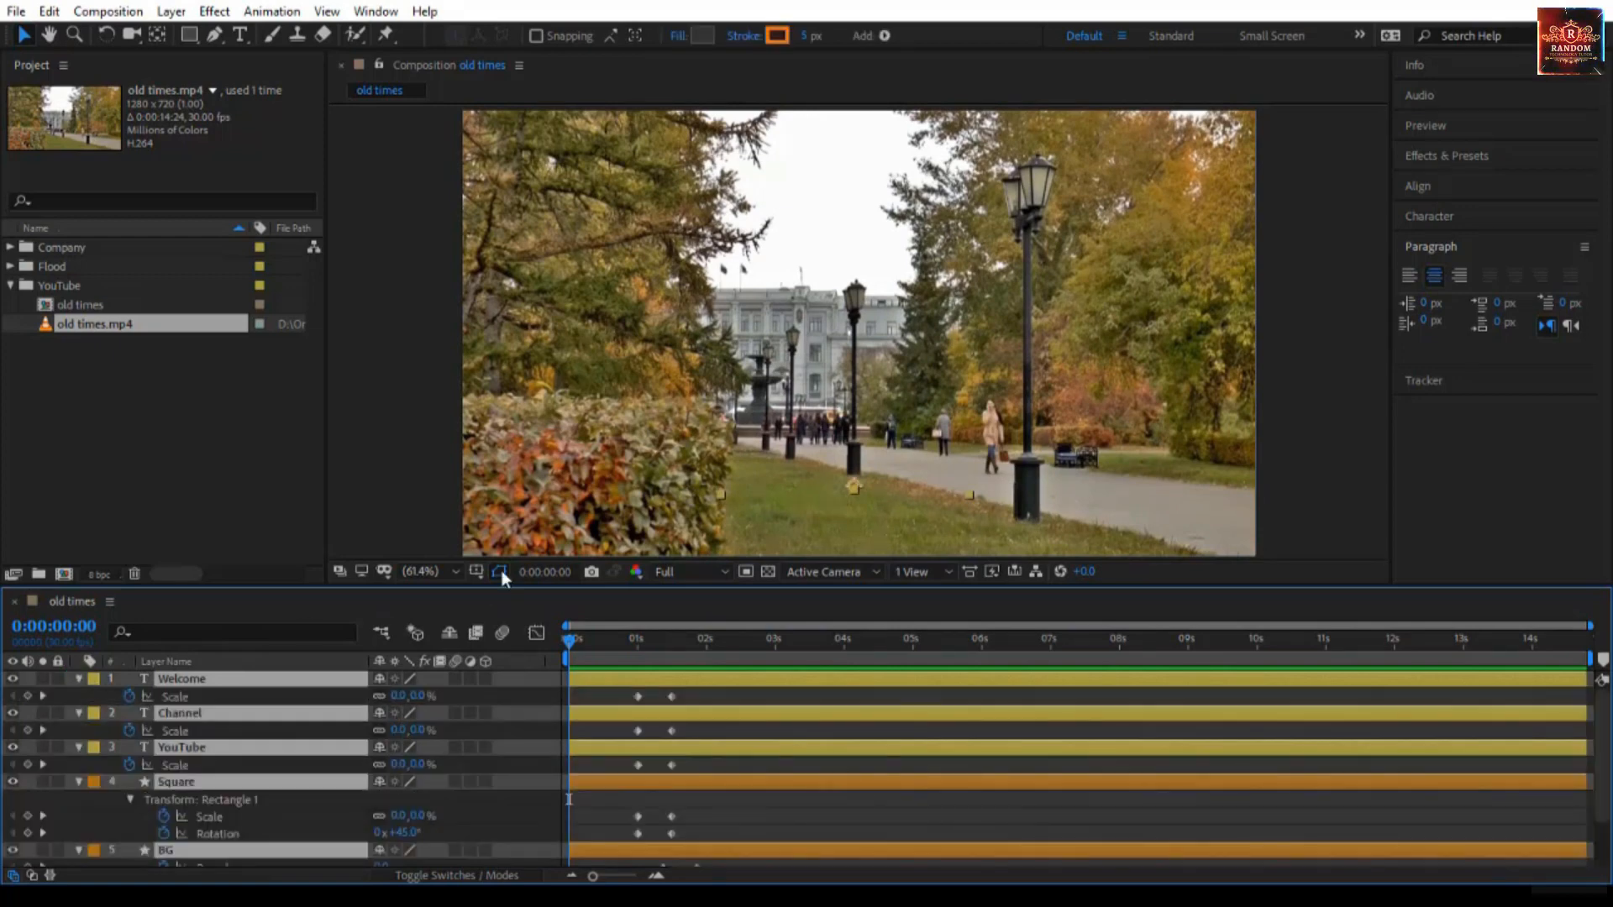
left_click_drag(470, 586, 478, 525)
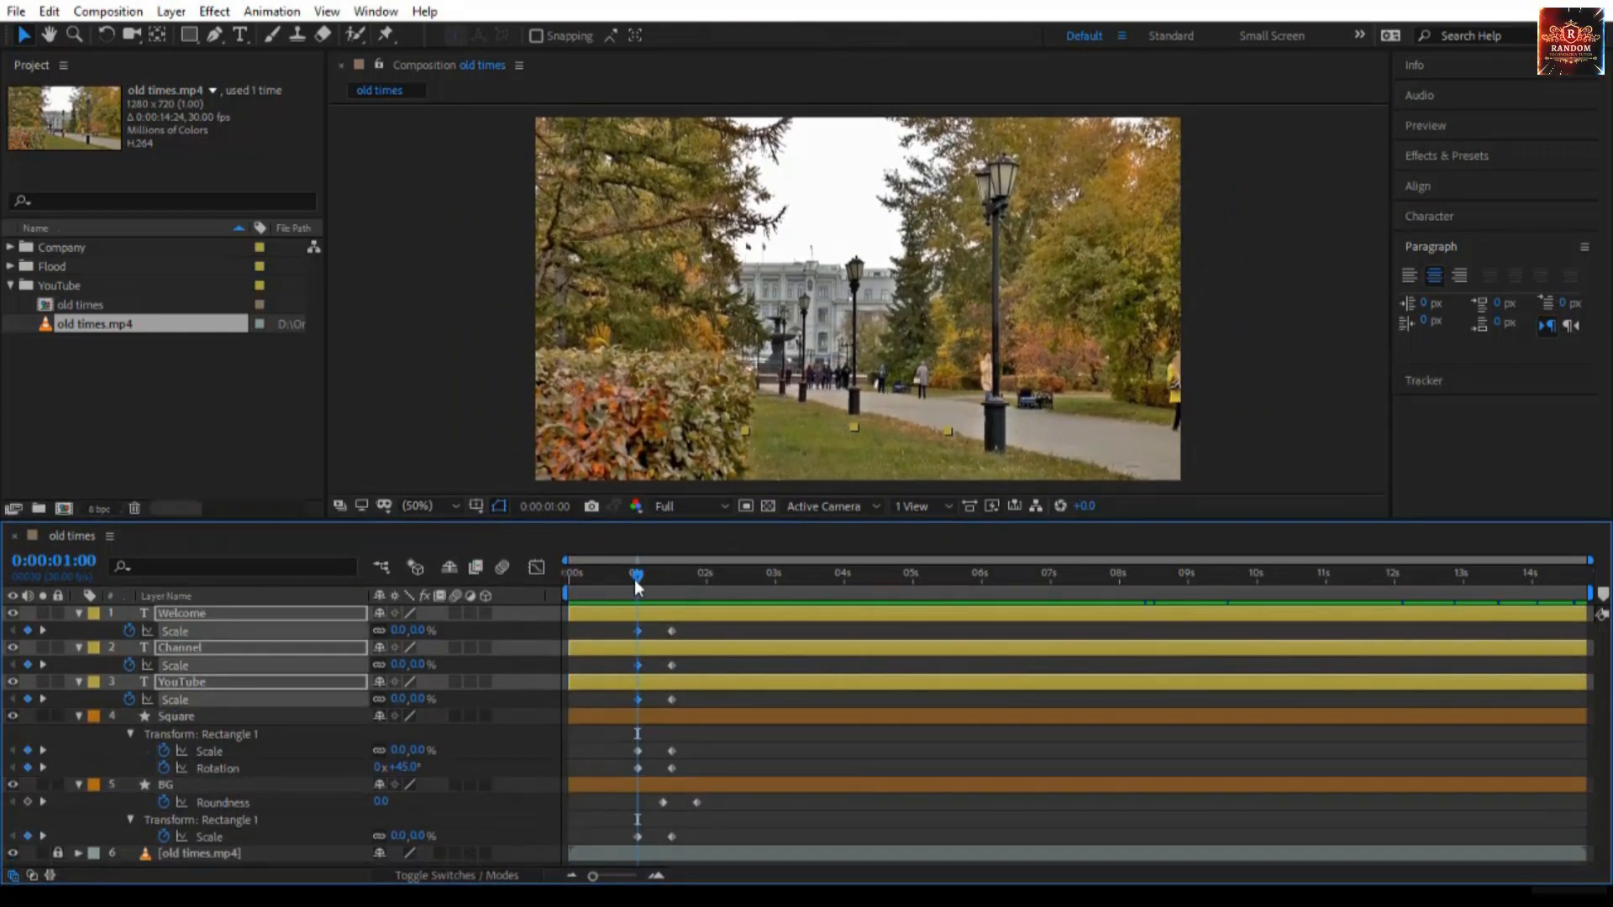
End the work area at 0:00:03:00 and preview the title animation within it.
key("space")
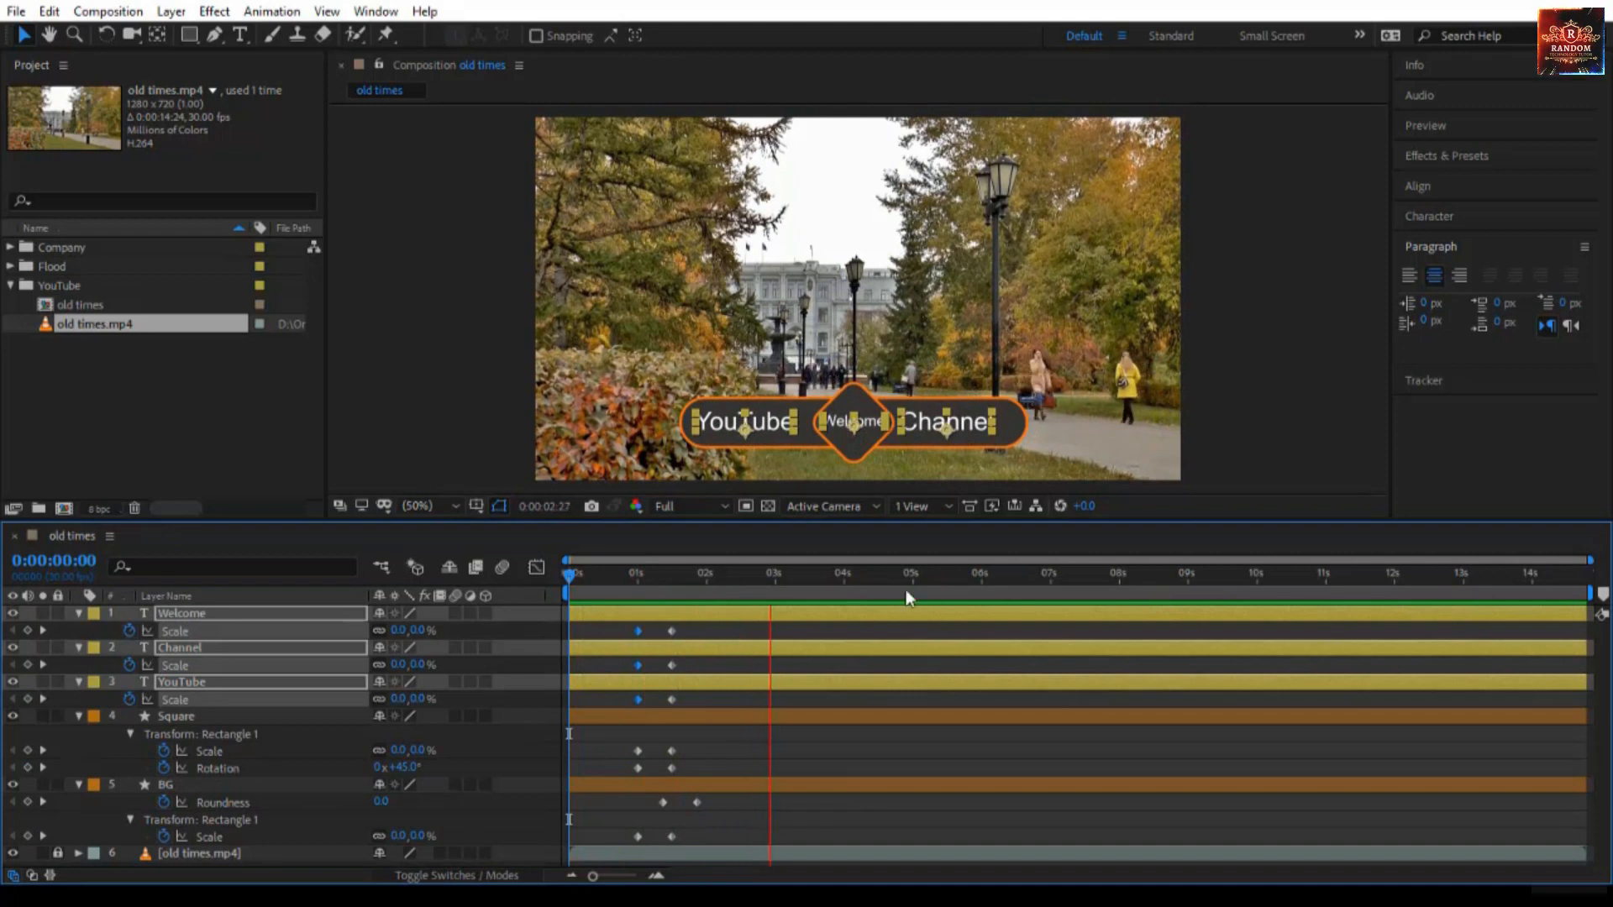
left_click(775, 582)
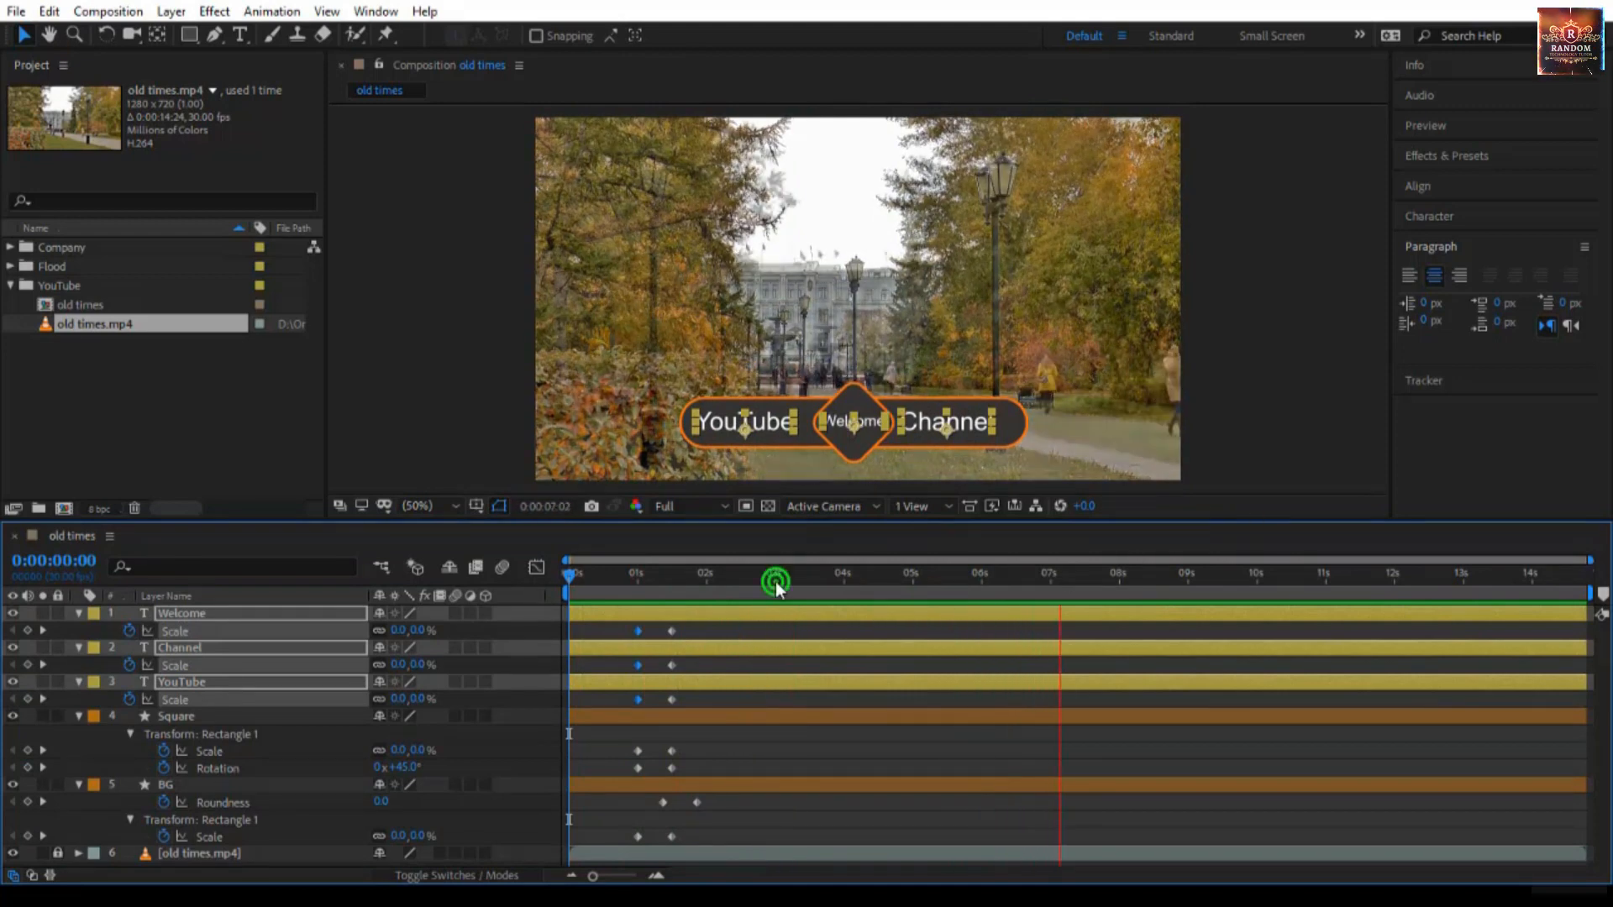
key("n")
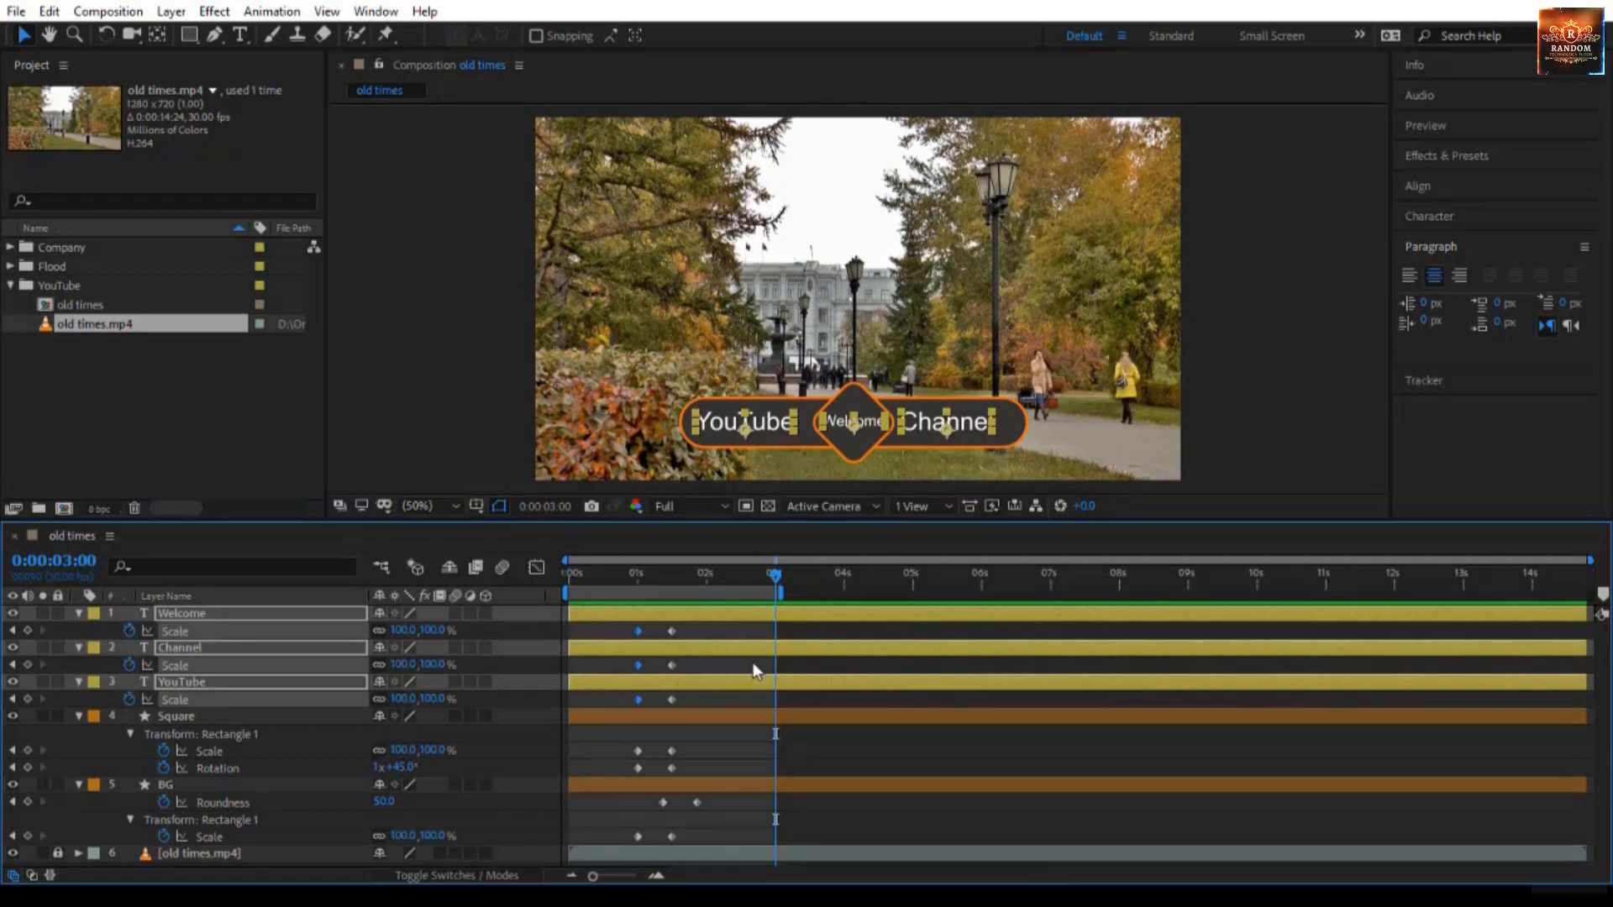
key("space")
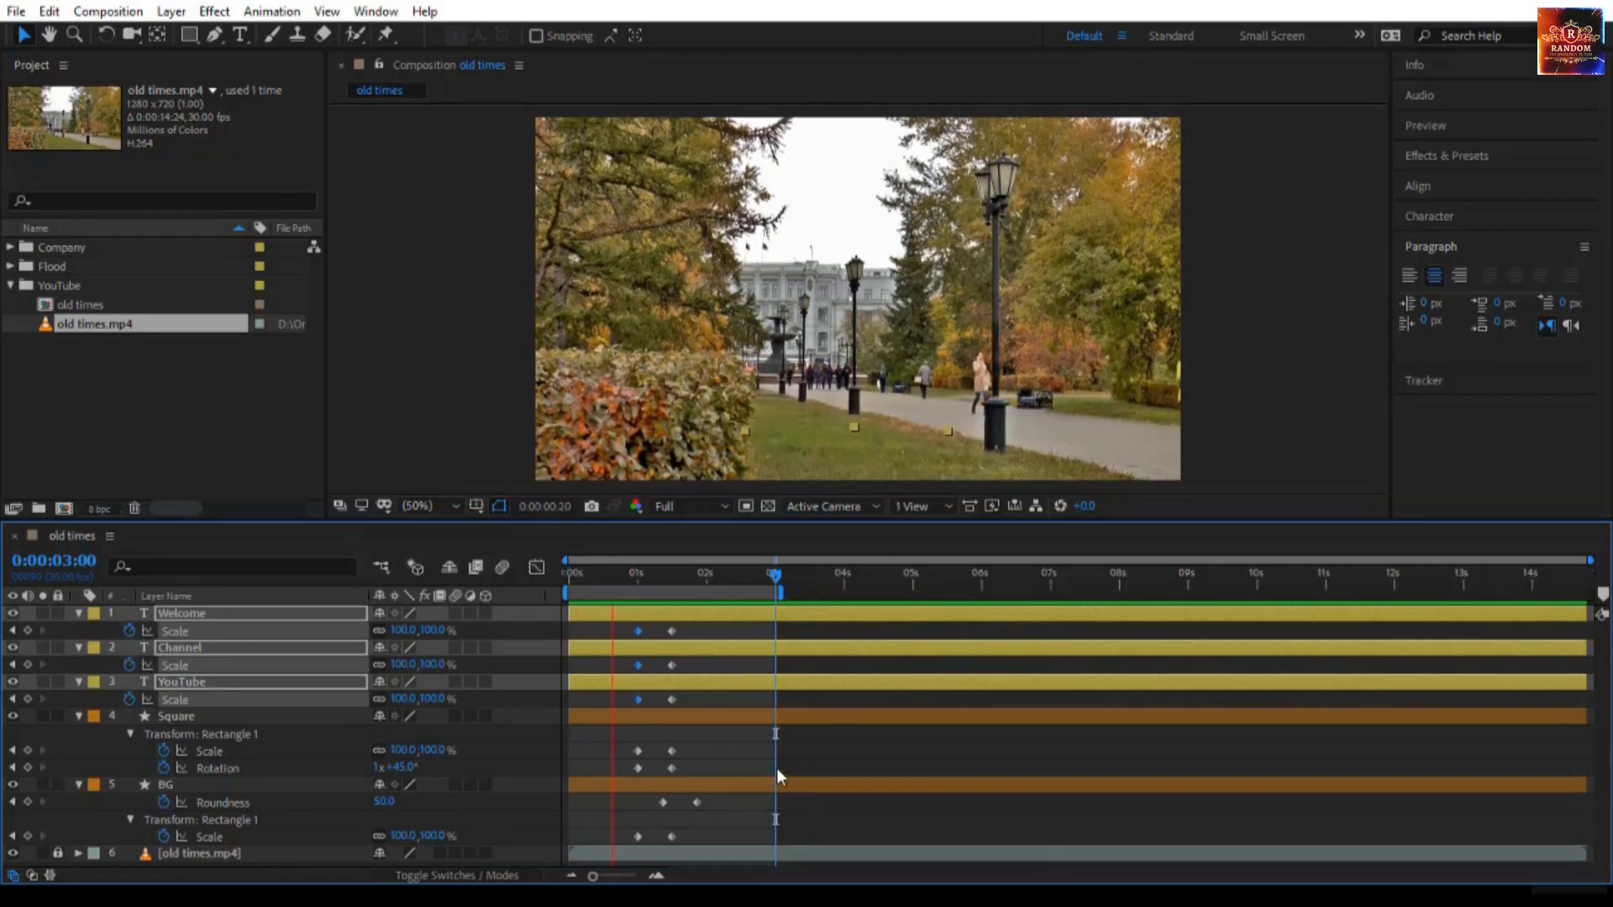
left_click(738, 748)
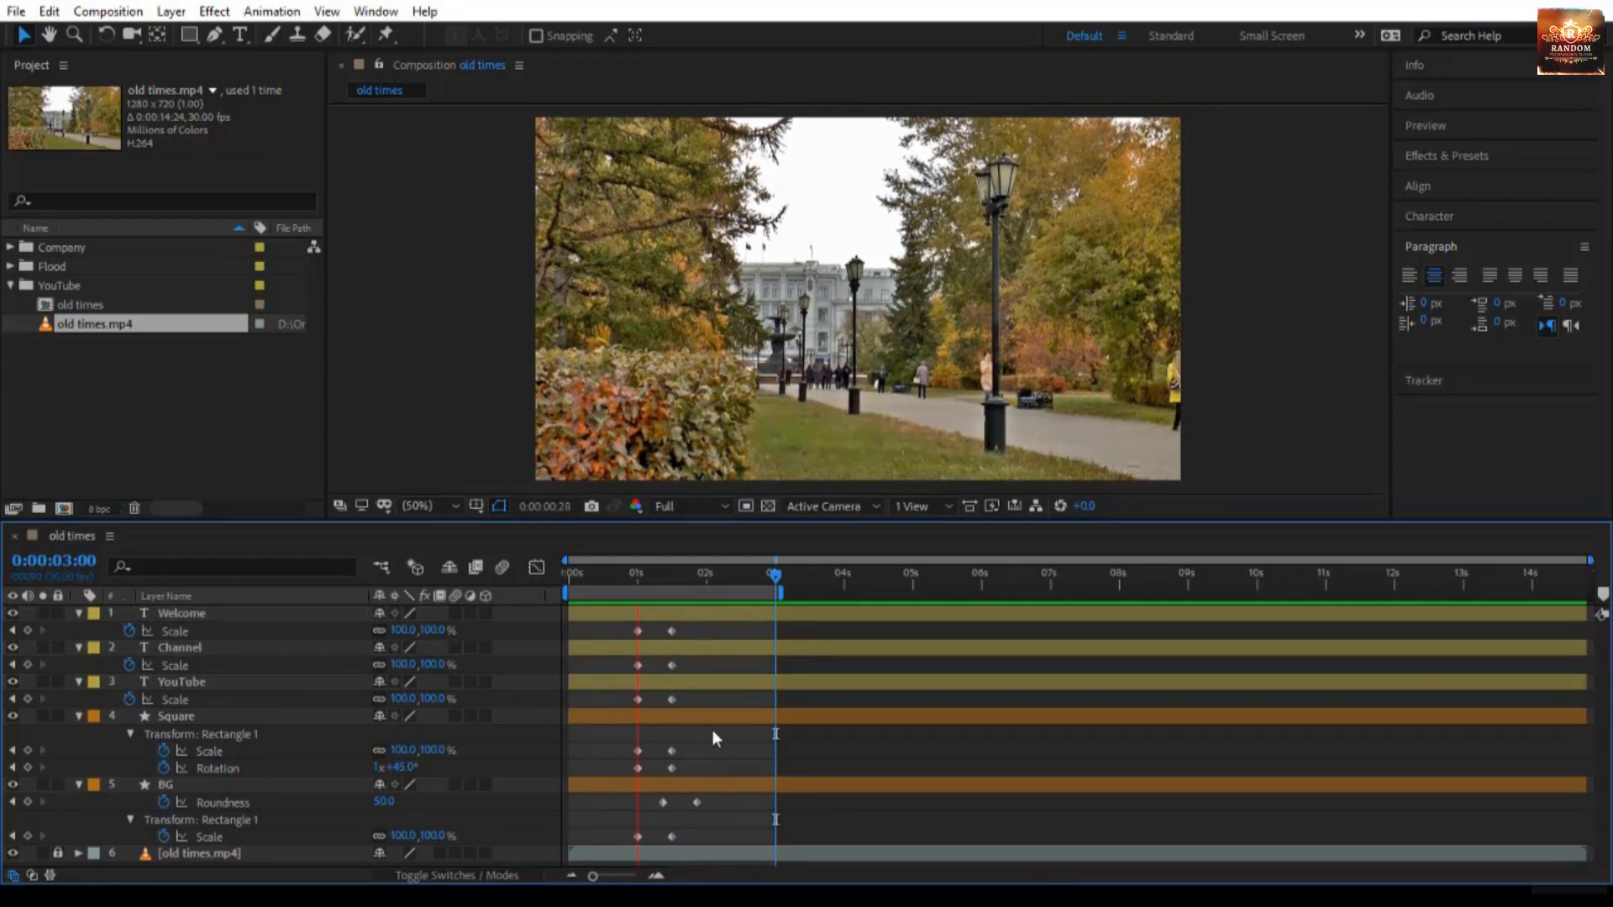
Shorten the animations by moving the ending keyframes of the texts, Square and BG closer to their starting keyframes, and preview the faster timing.
left_click(691, 630)
left_click_drag(691, 630, 656, 840)
left_click(719, 803)
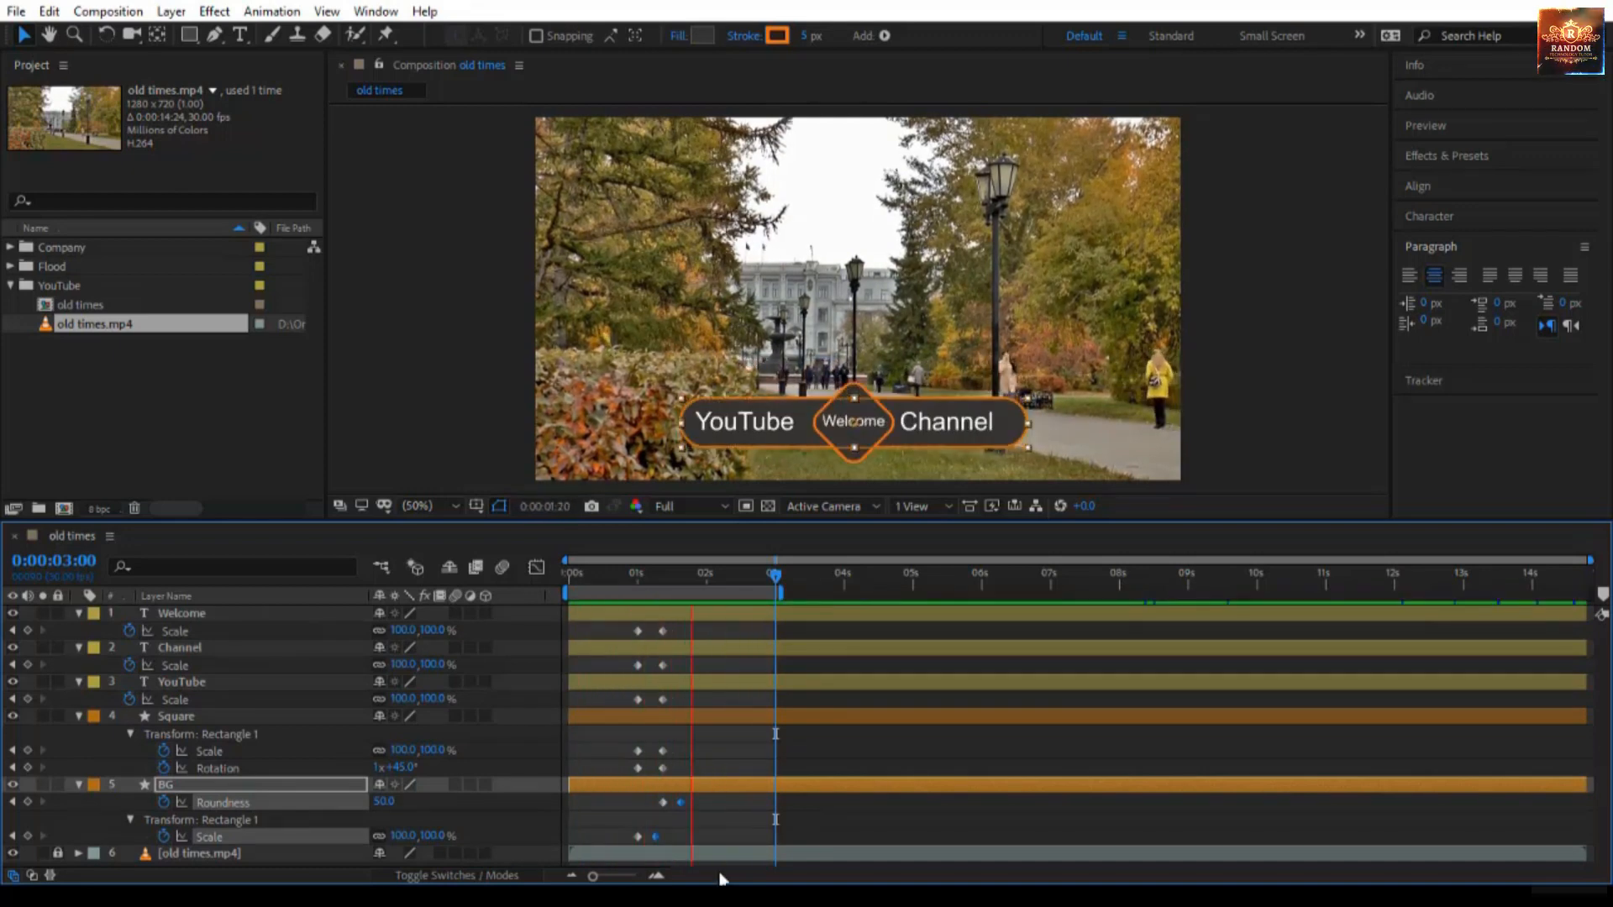
left_click(744, 832)
key("space")
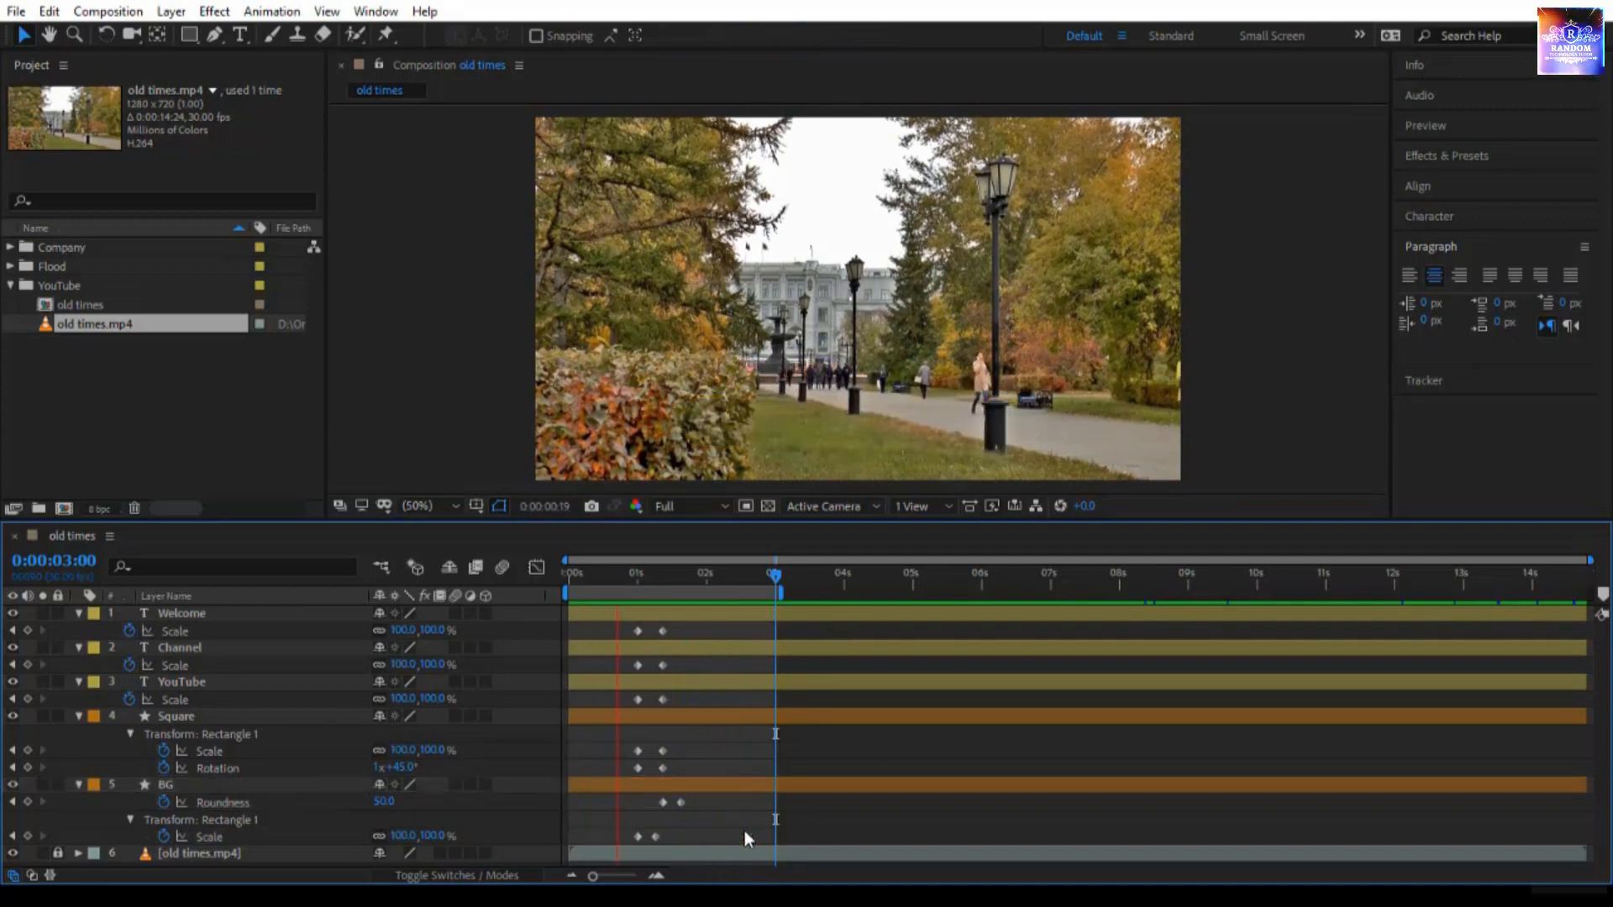
Shift the Square layer about half a second later in the timeline.
left_click(724, 785)
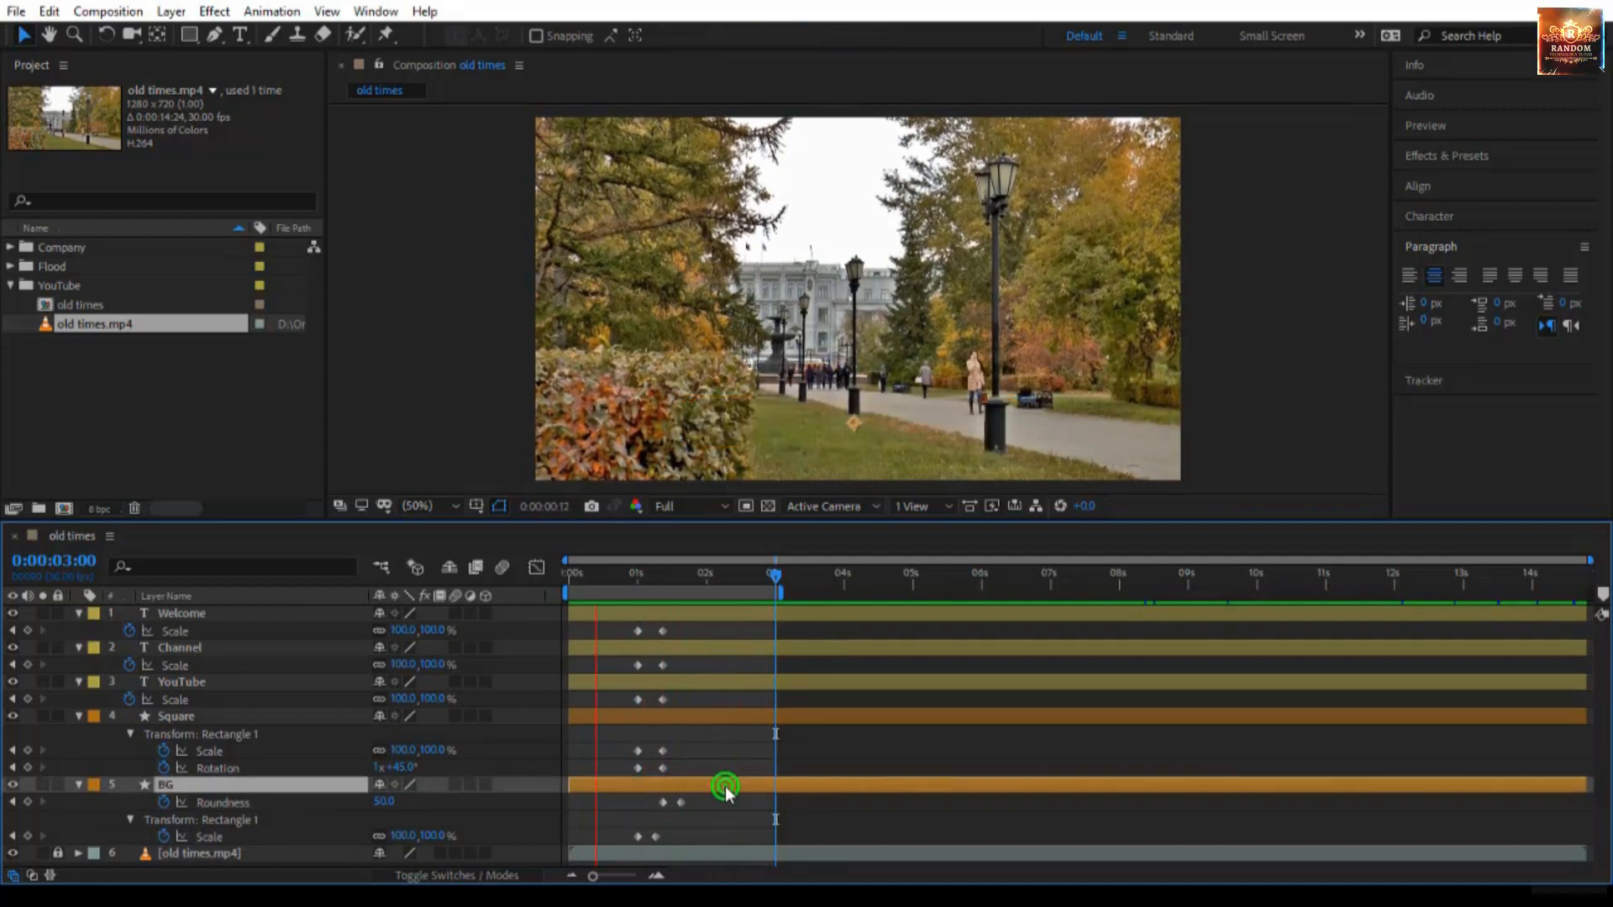
left_click(711, 715)
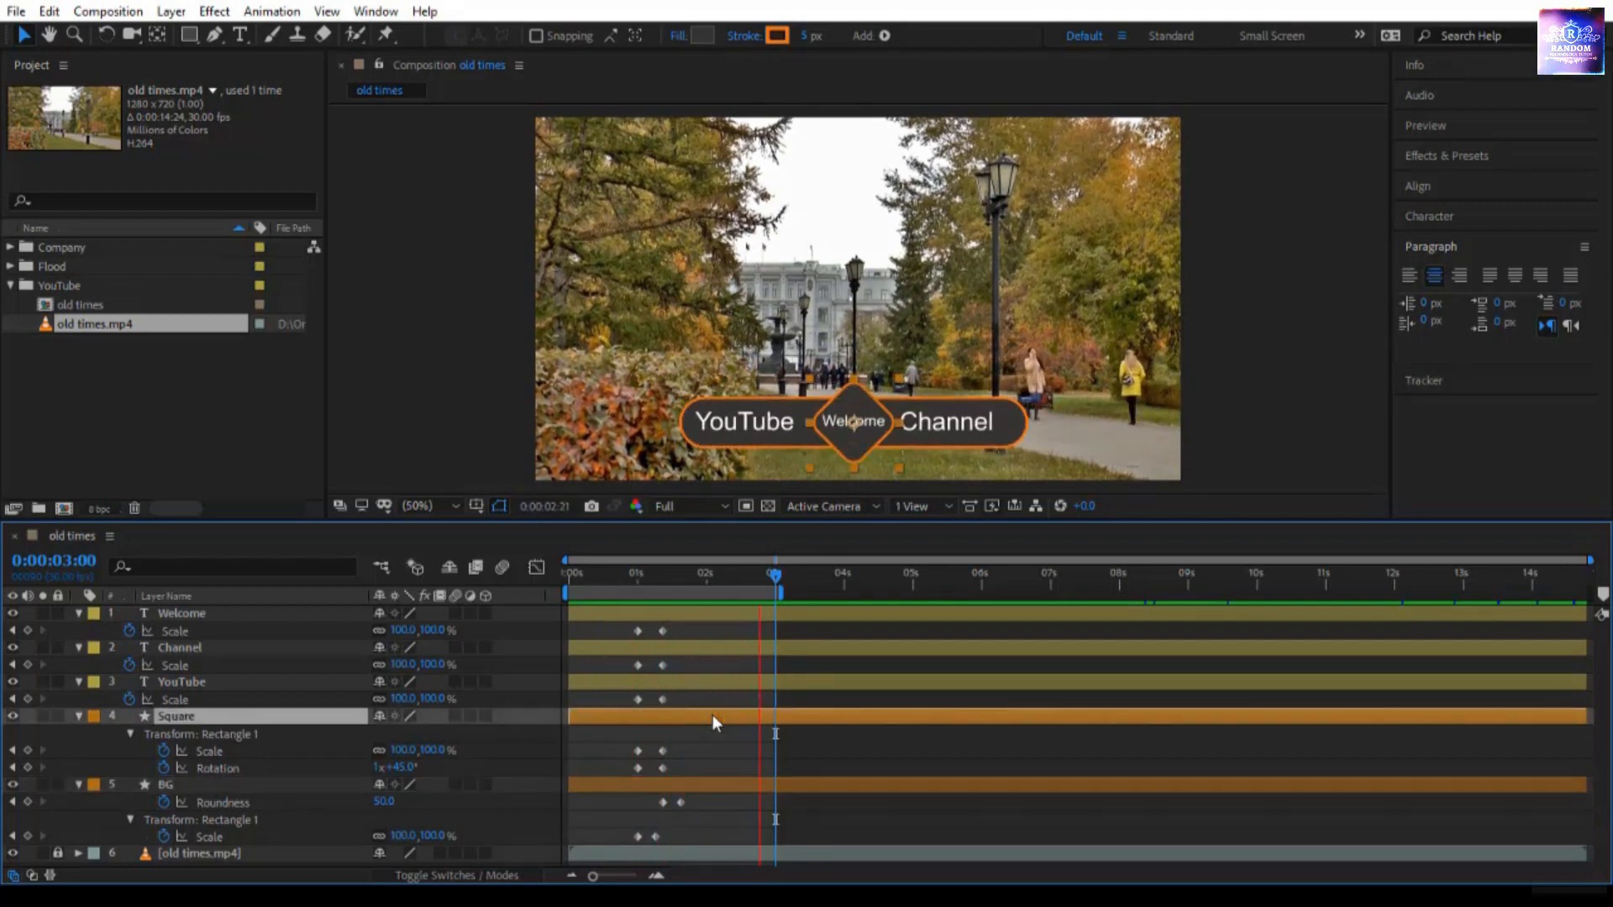
left_click_drag(713, 716, 744, 718)
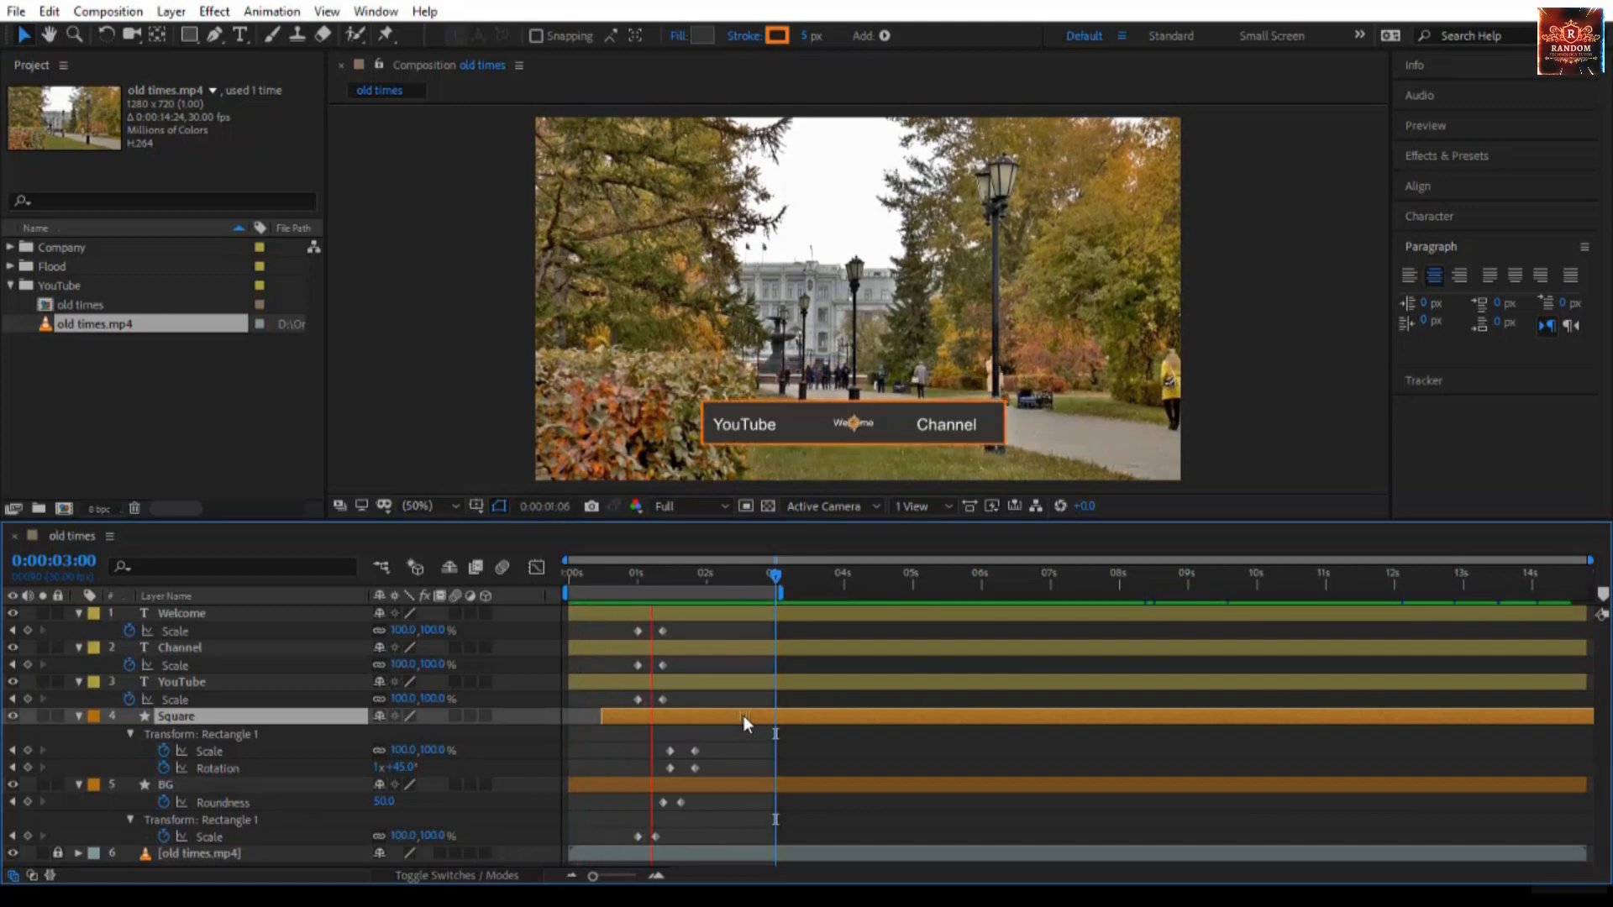
Move the Welcome layer directly above Square in the layer order and shift it in time to start together with Square.
left_click(711, 614)
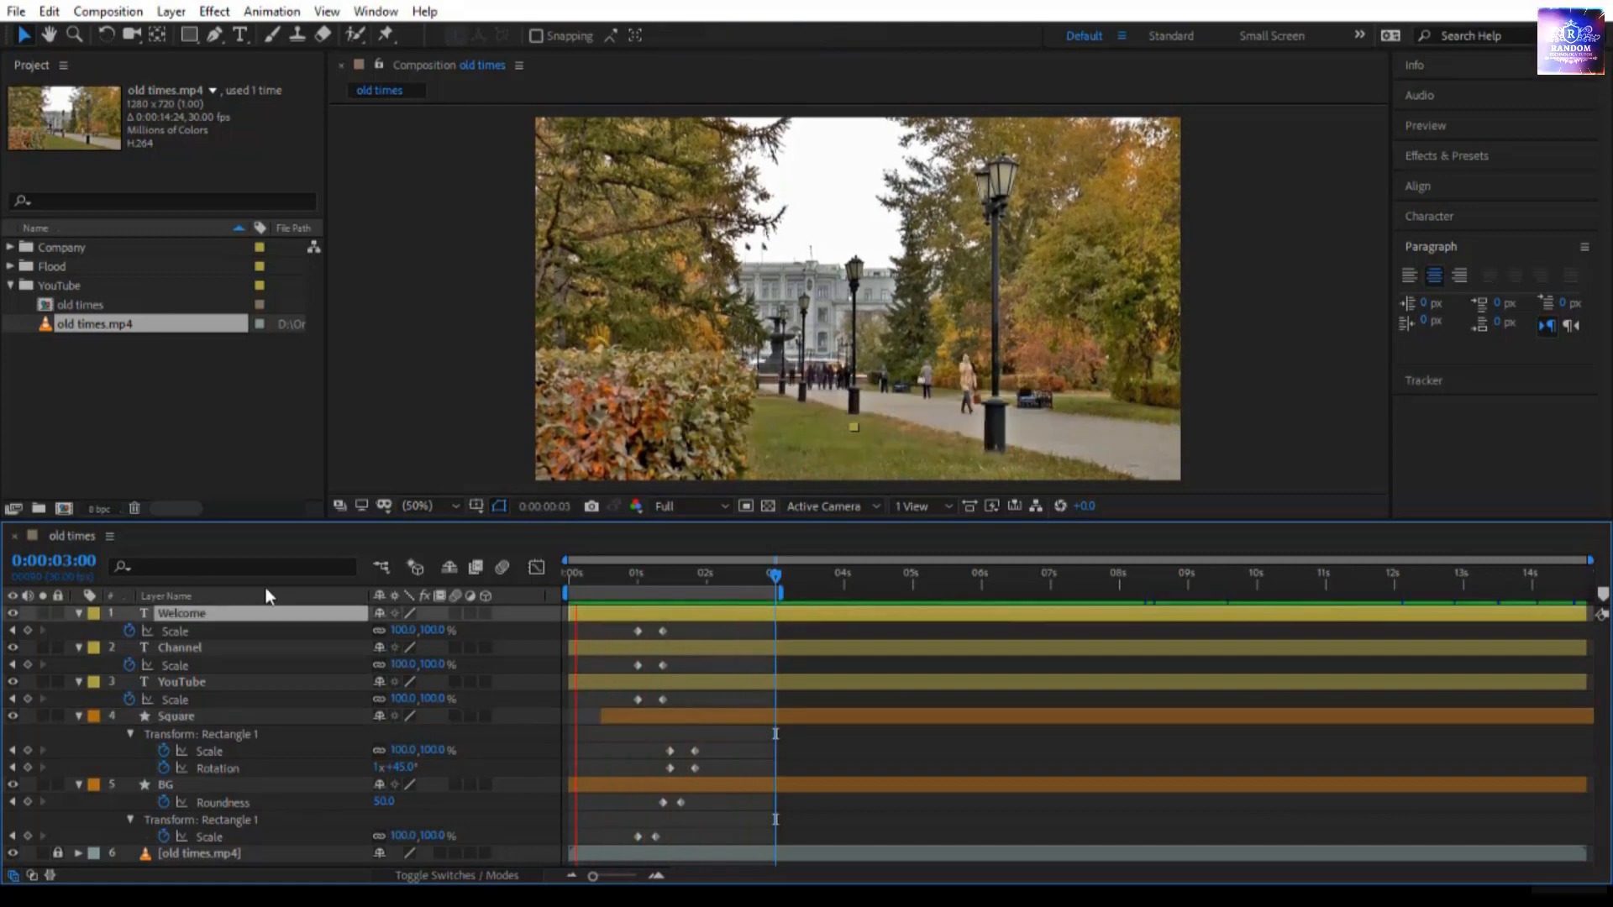
left_click_drag(220, 615, 212, 702)
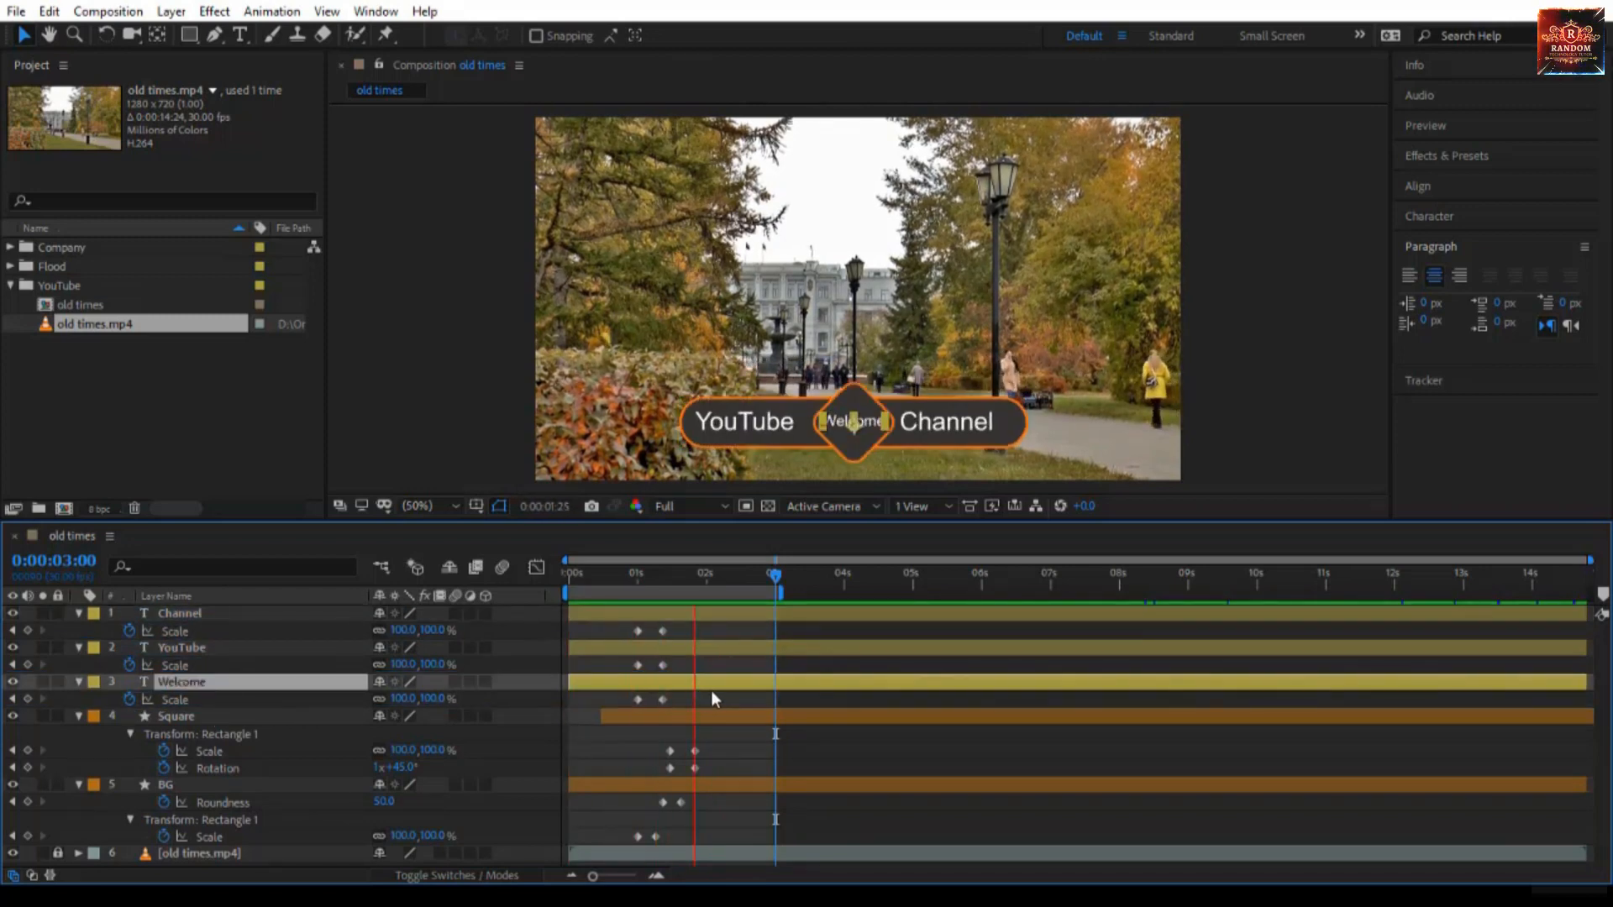
left_click_drag(712, 682, 742, 687)
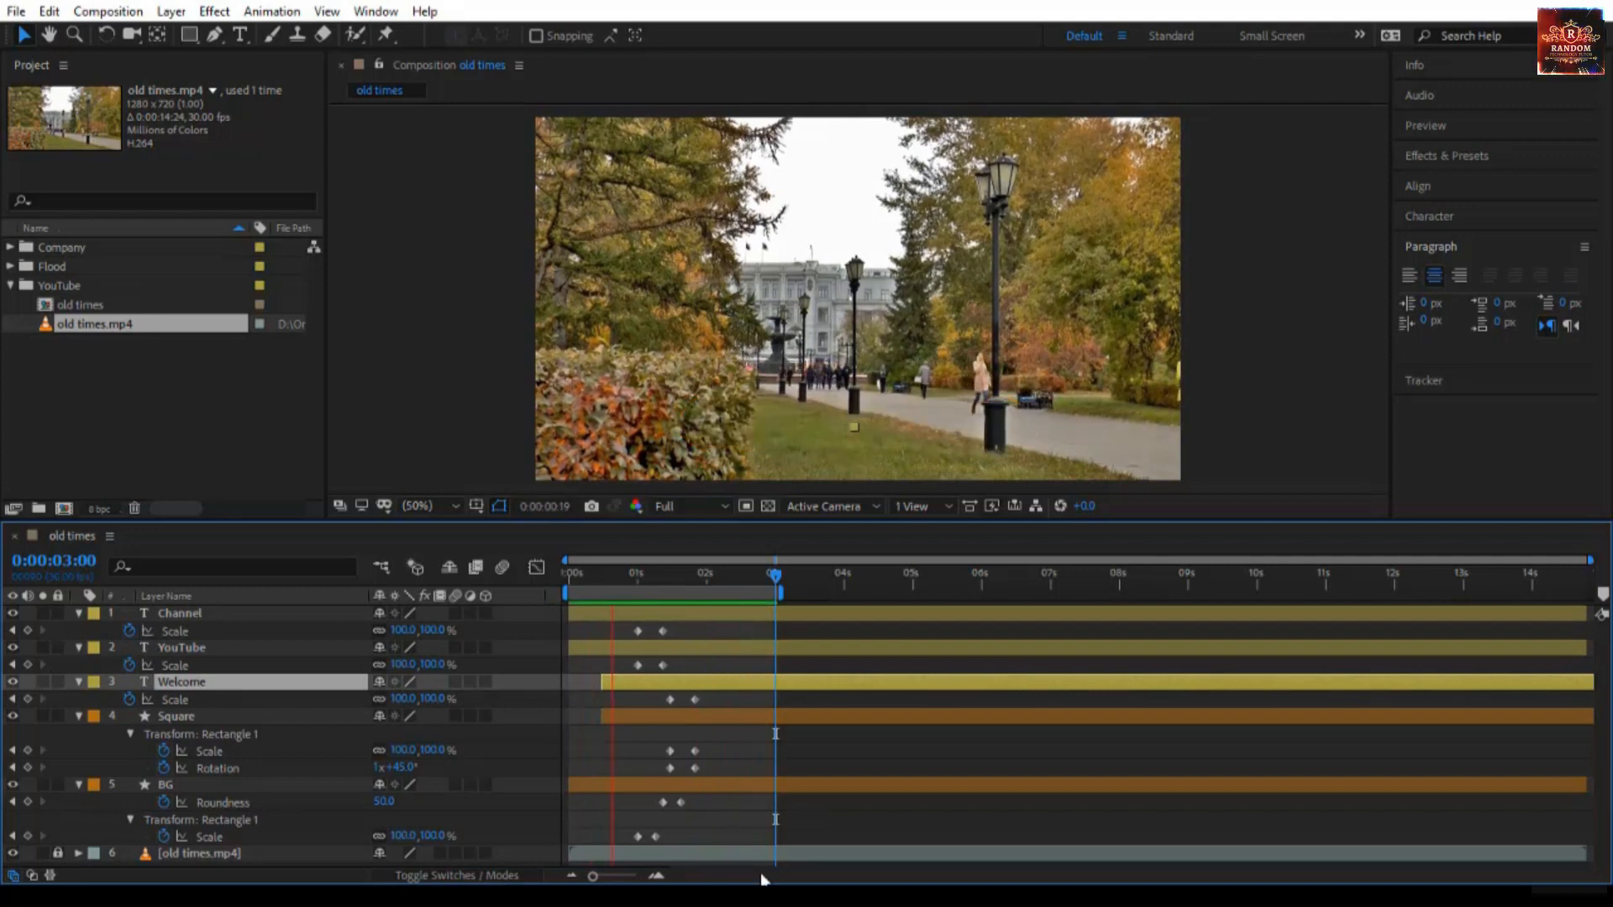
Shift the Channel and YouTube layers together about a quarter second later, so they start shortly before Welcome and Square.
left_click(683, 614)
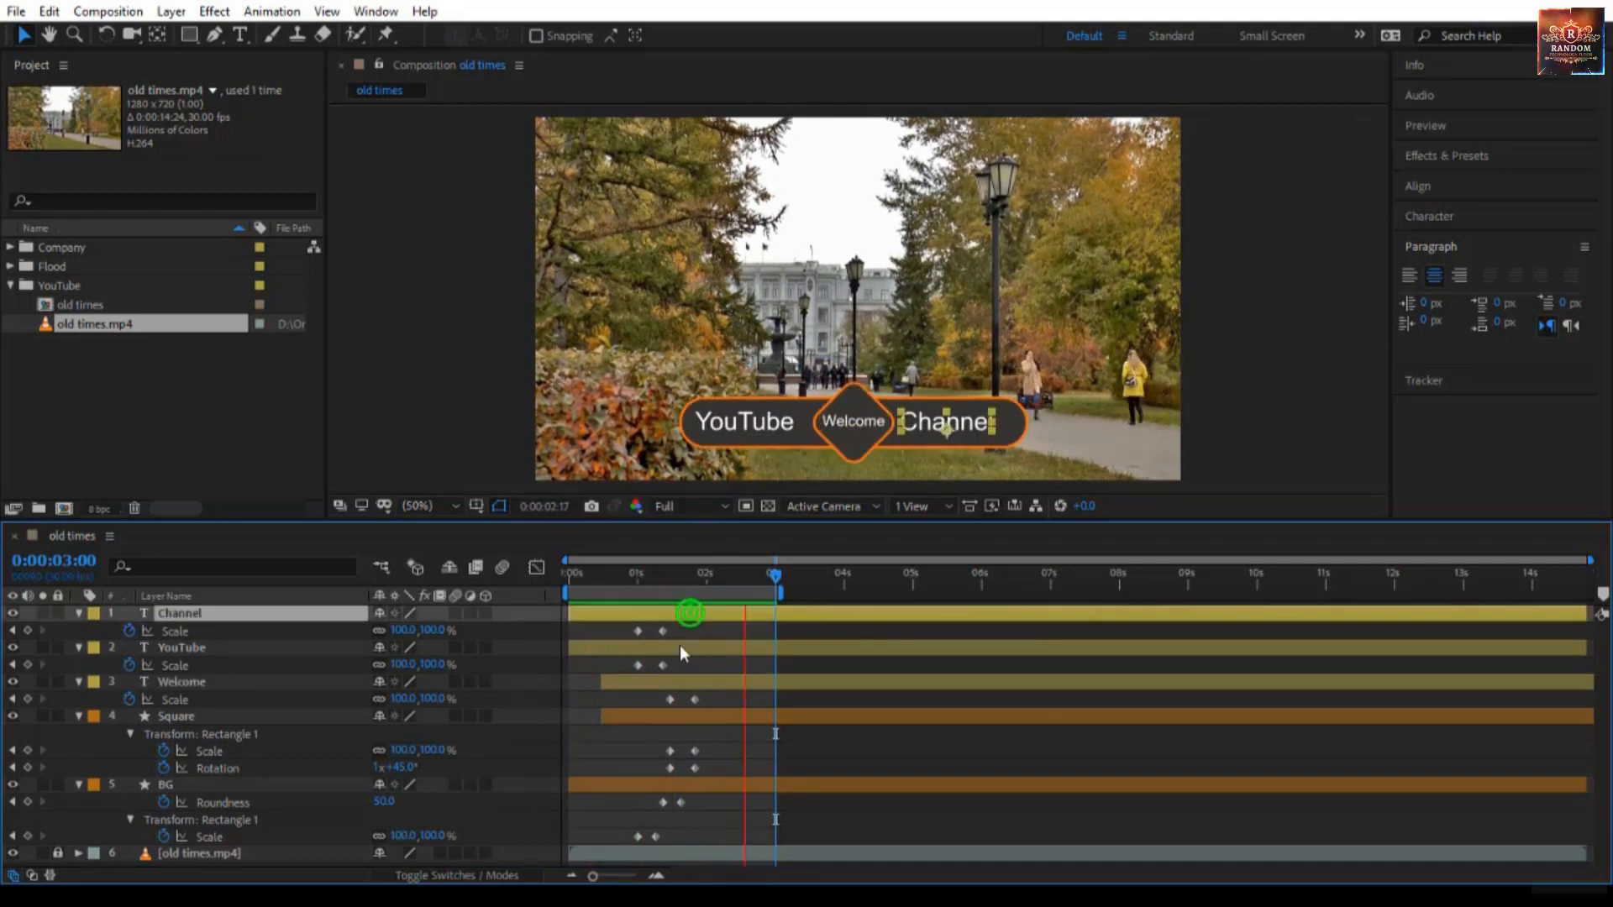
left_click(682, 648, "shift")
left_click_drag(683, 648, 700, 644)
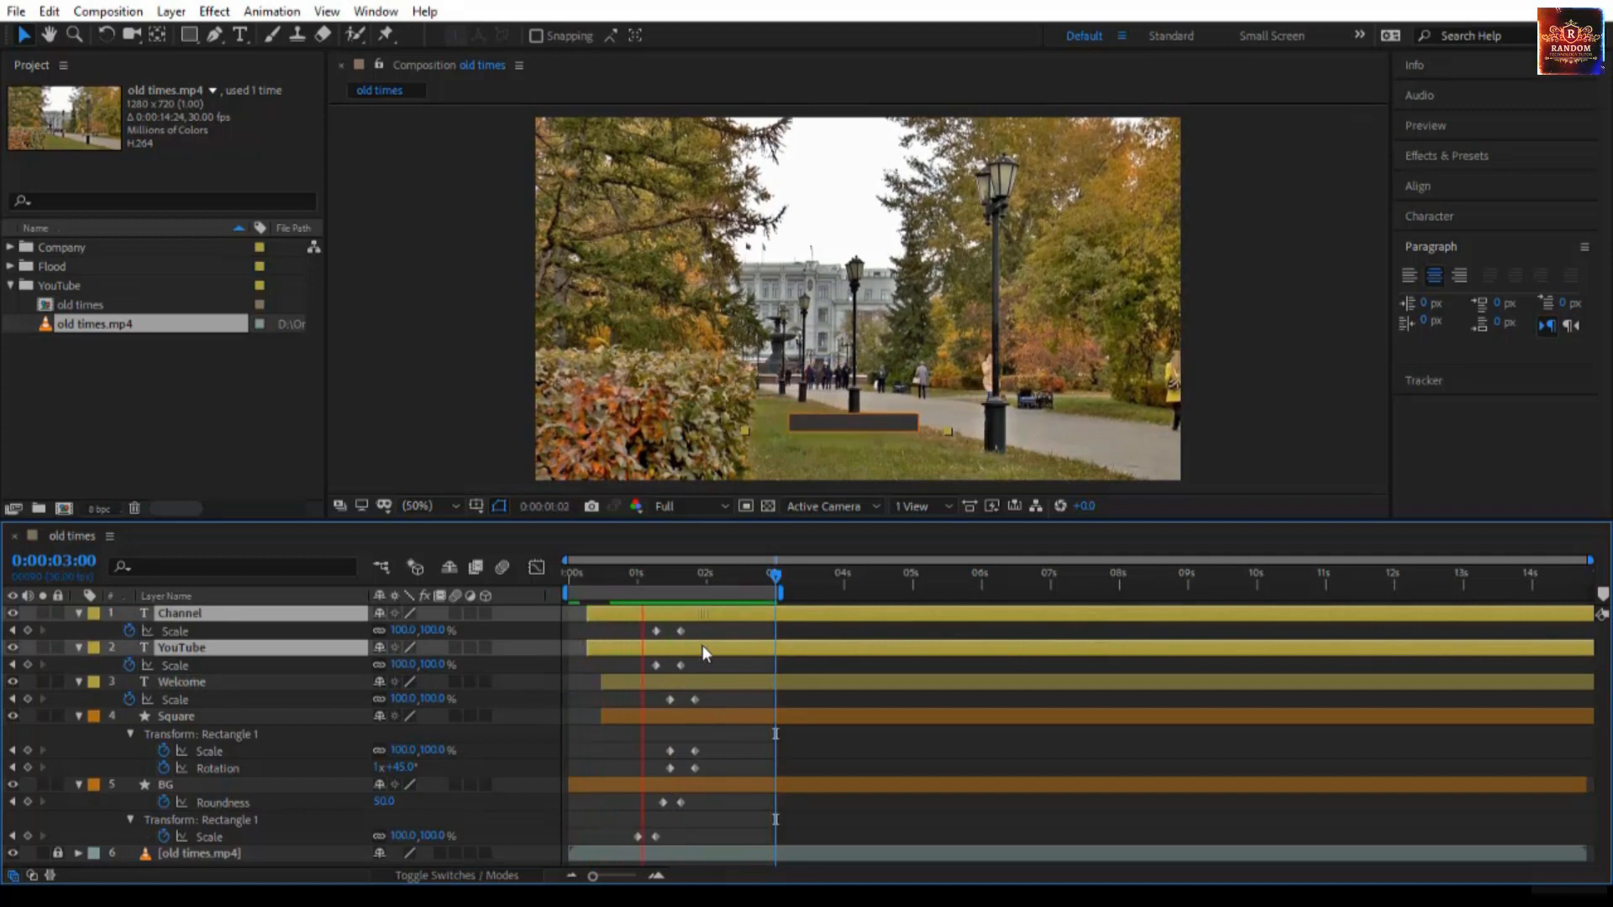
left_click(817, 823)
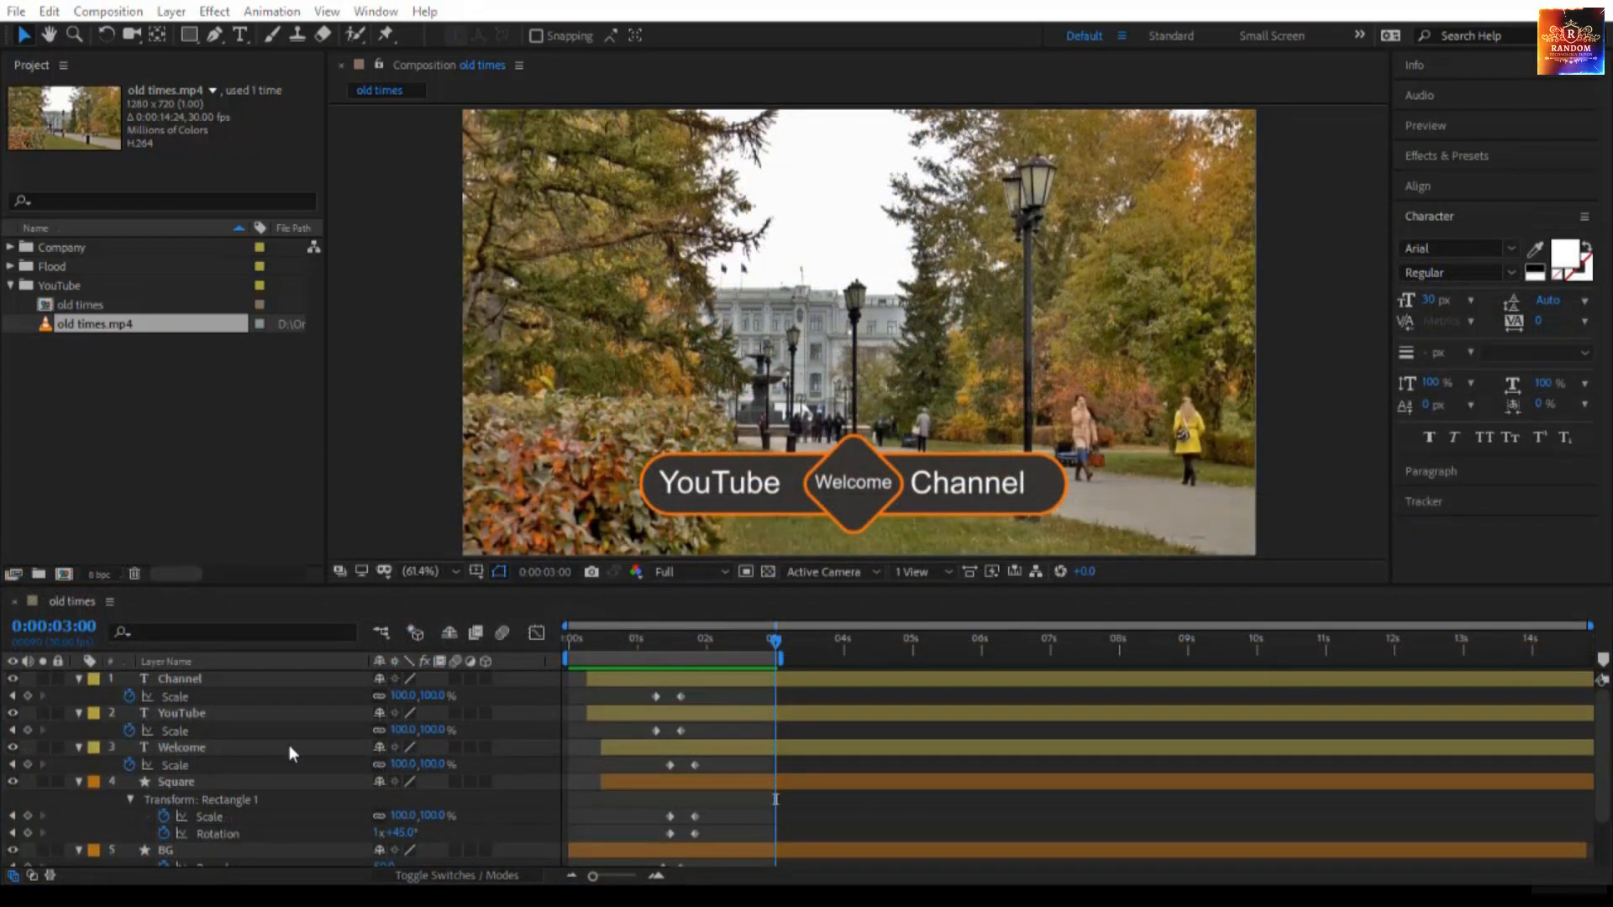
Collapse the properties of all text and shape layers, leaving no layer selected.
left_click(439, 629)
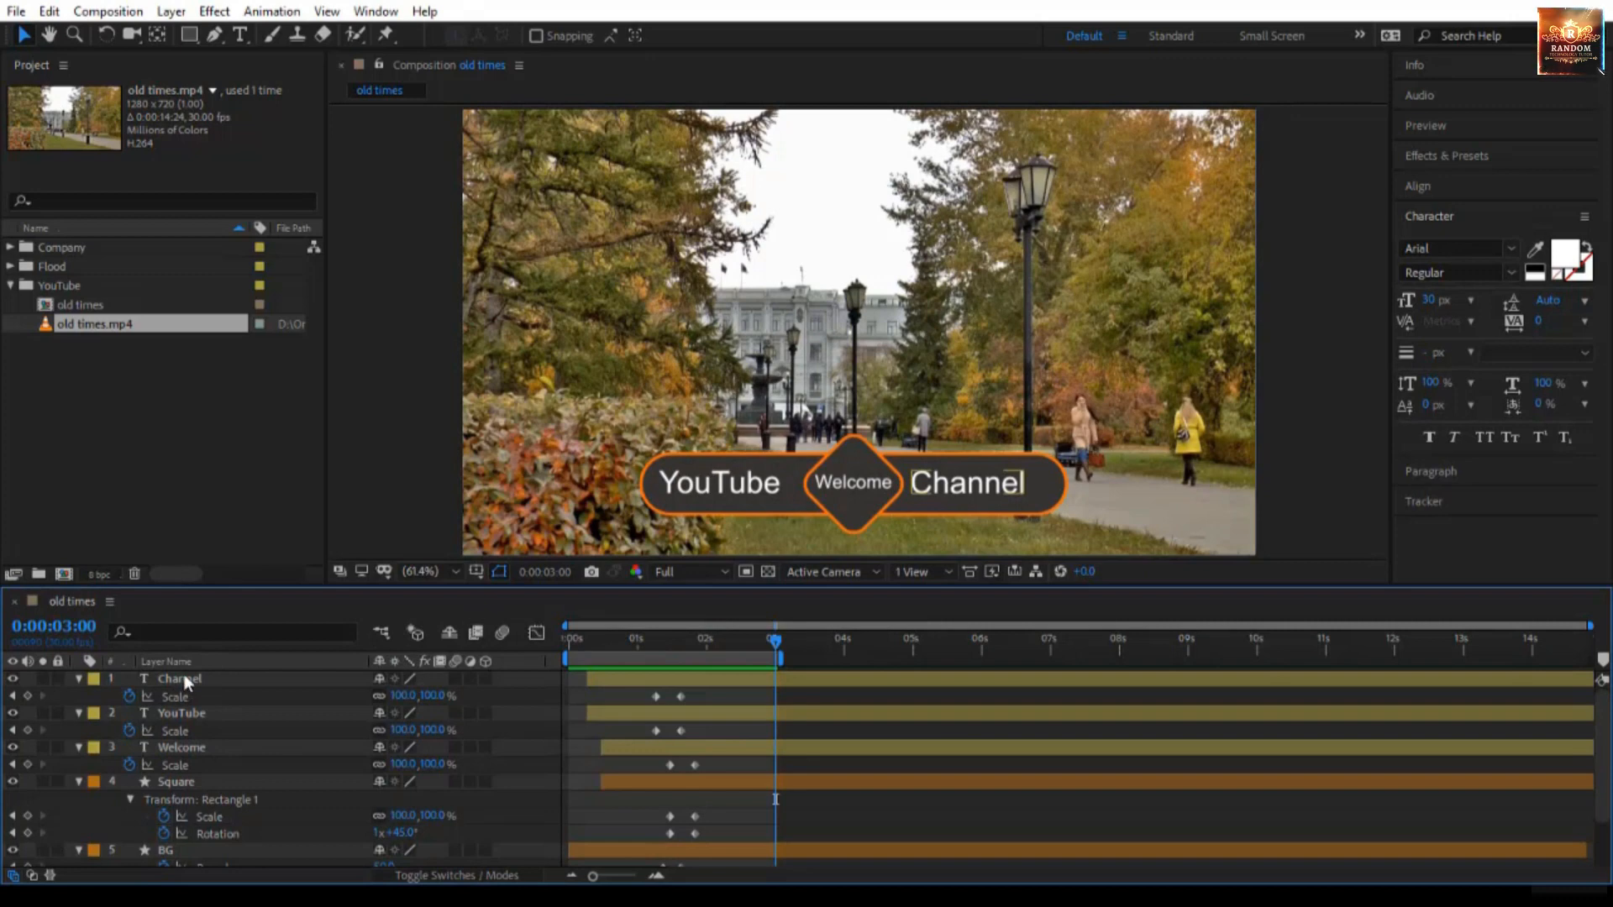
left_click(187, 682)
key("ctrl+a")
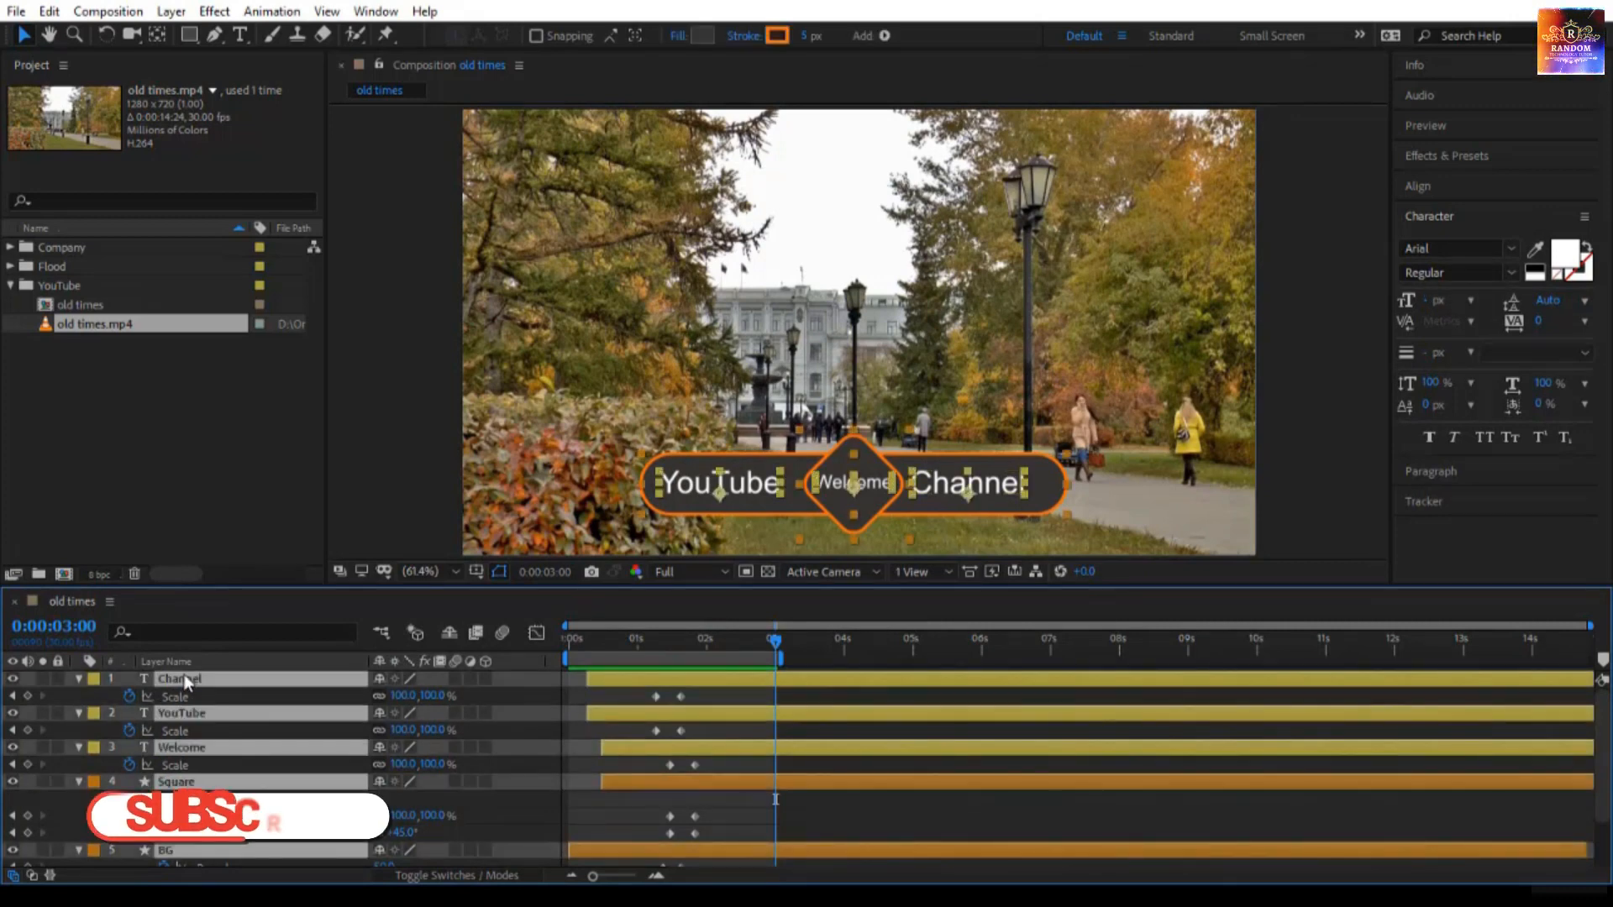
left_click(78, 679)
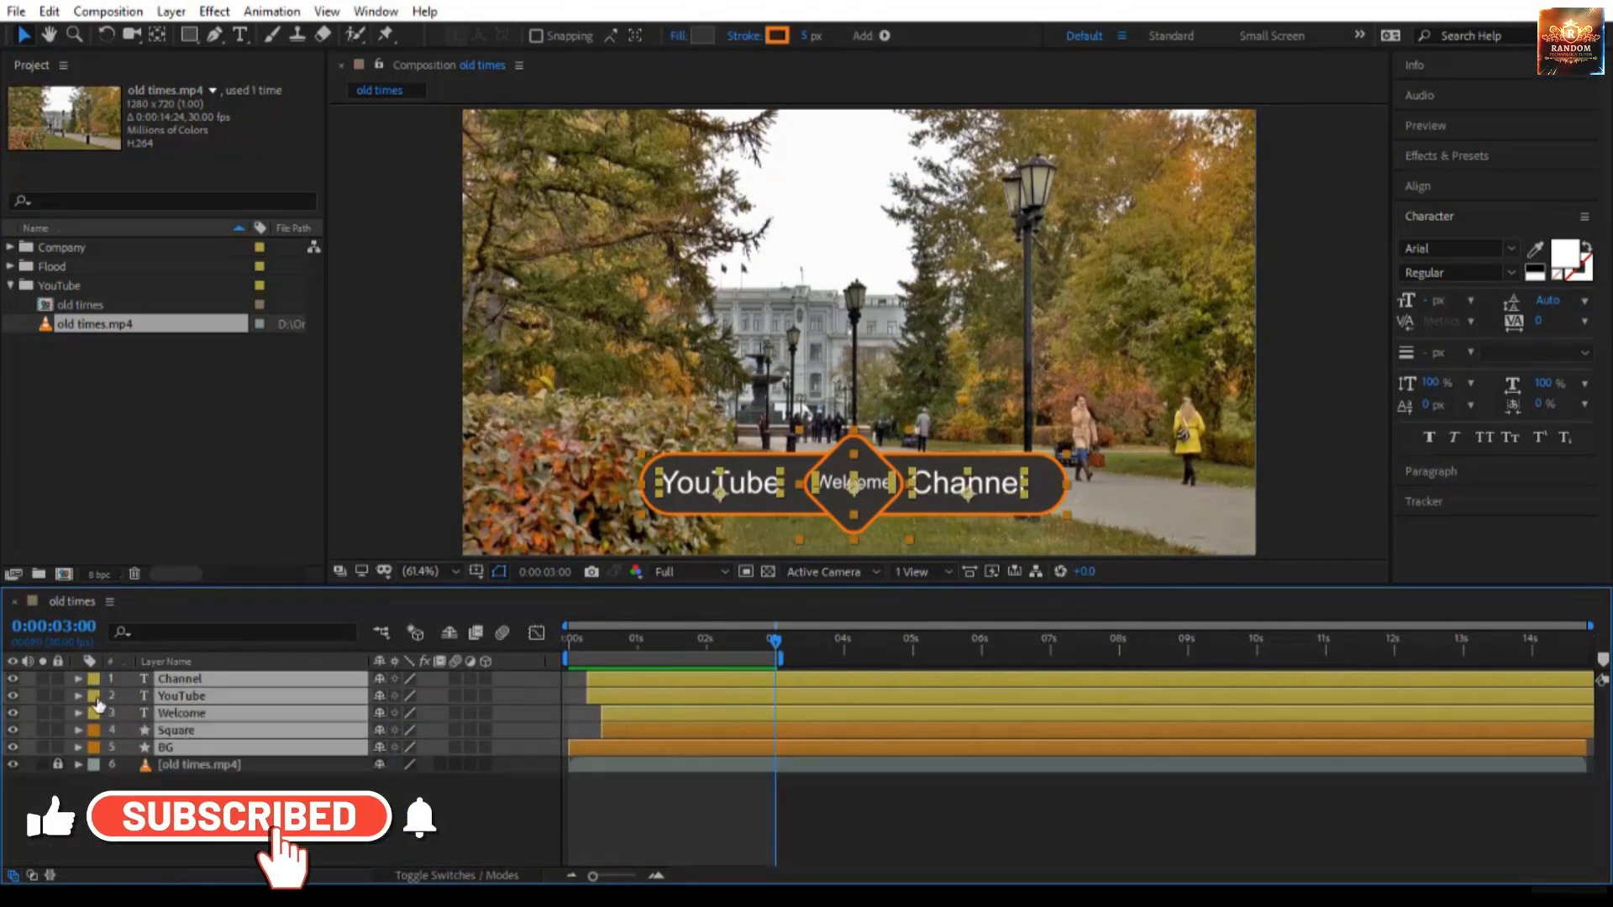
left_click(444, 793)
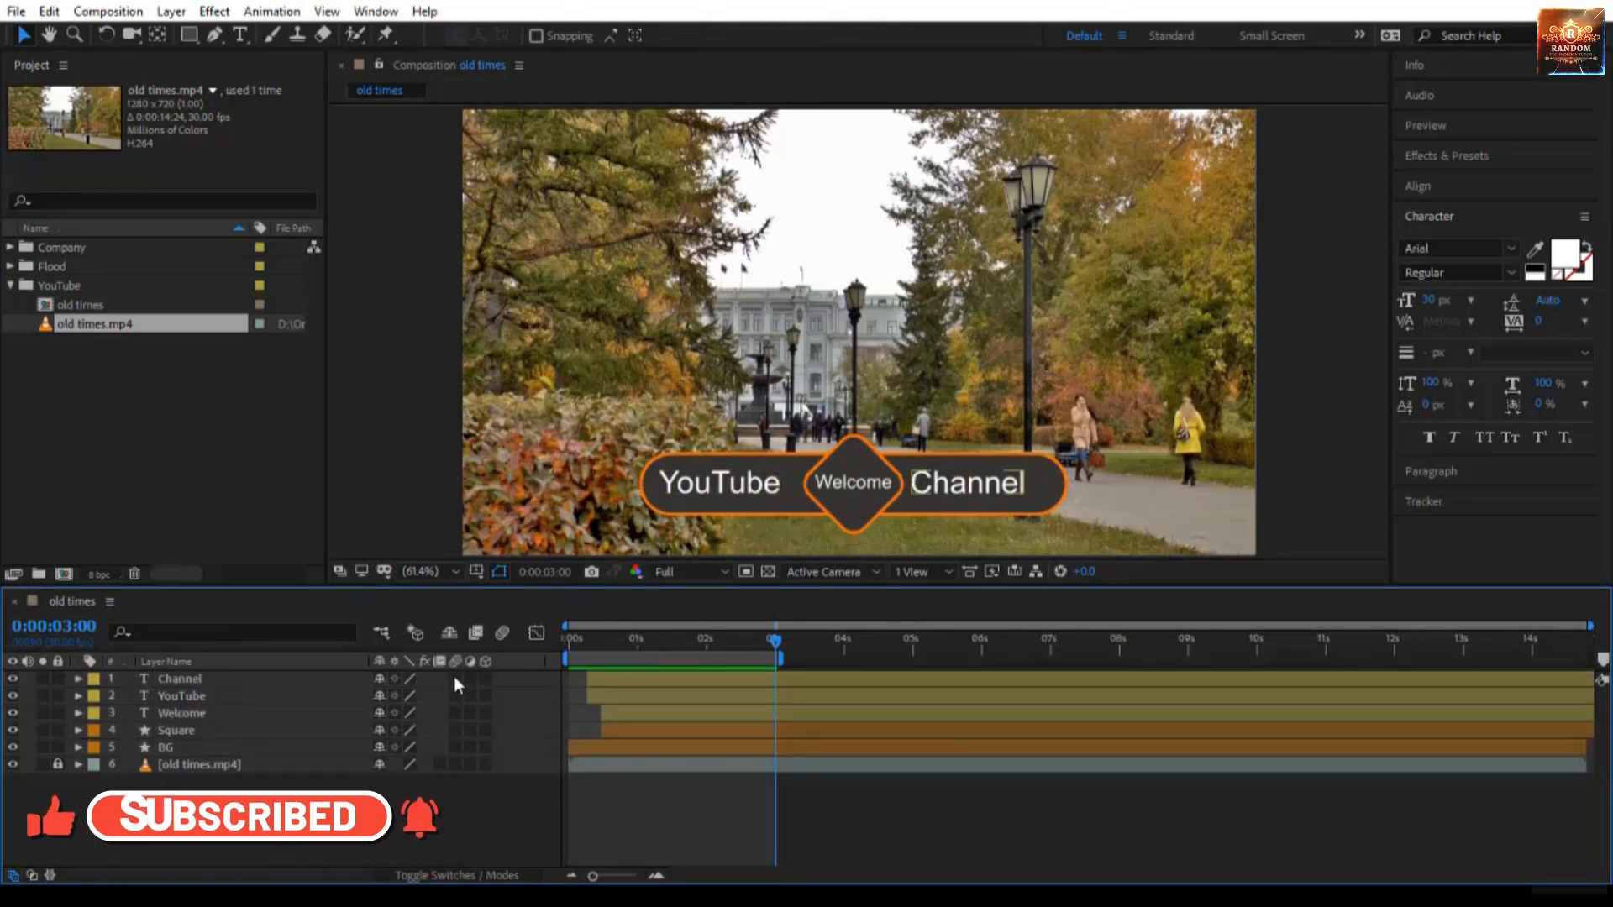
Enable motion blur for the Channel, YouTube, Welcome, Square and BG layers and for the composition, and preview the result.
left_click_drag(453, 677, 459, 746)
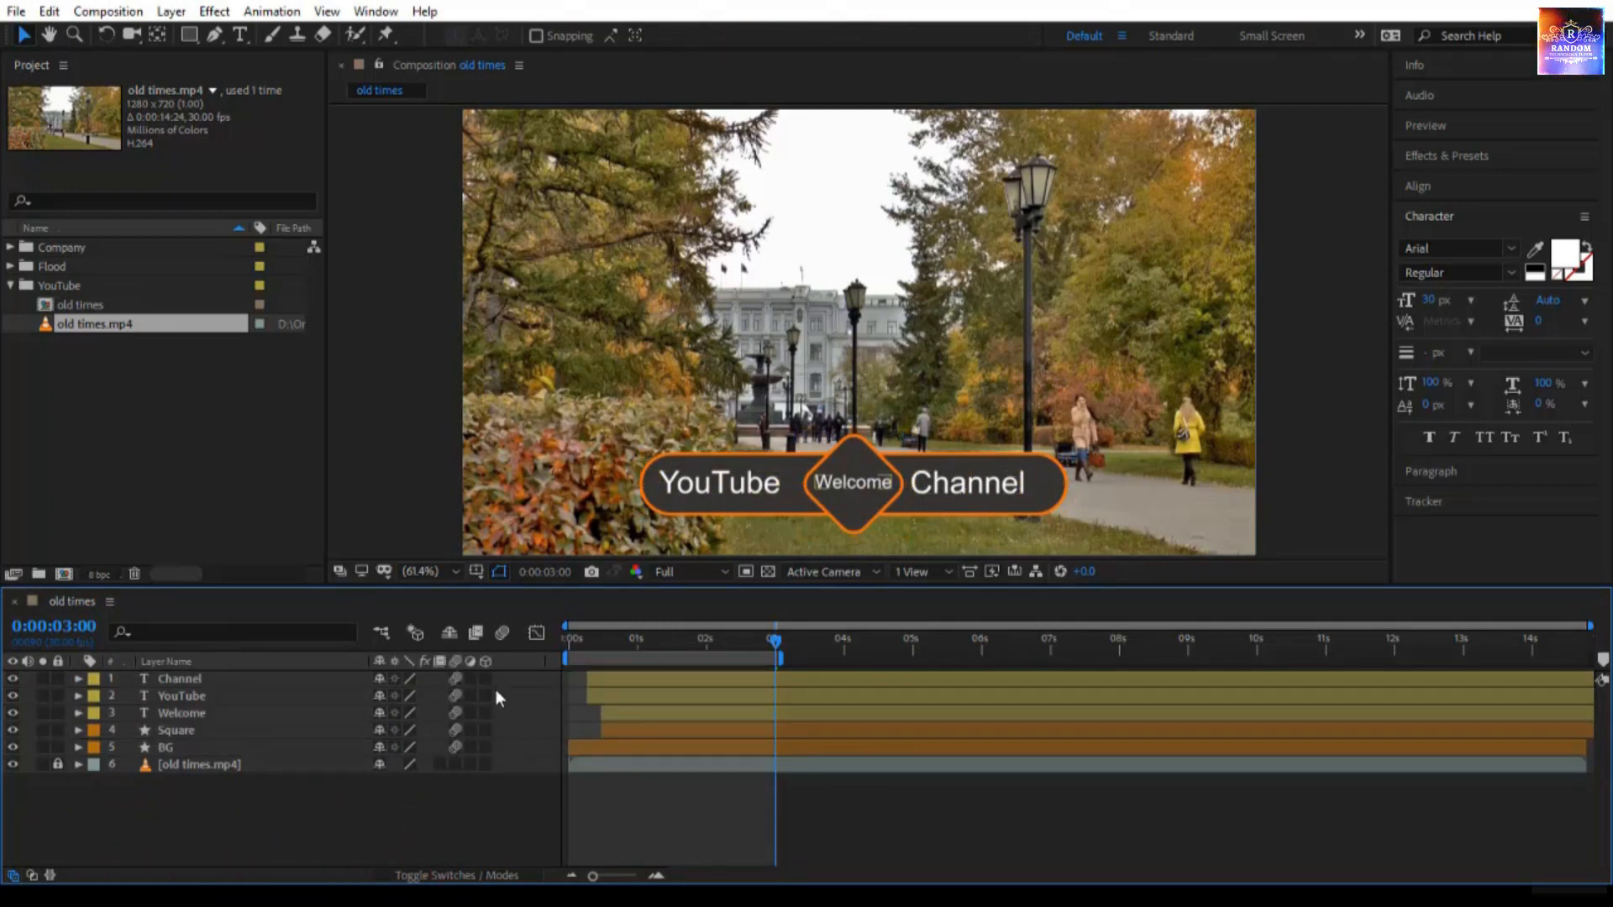
left_click(497, 636)
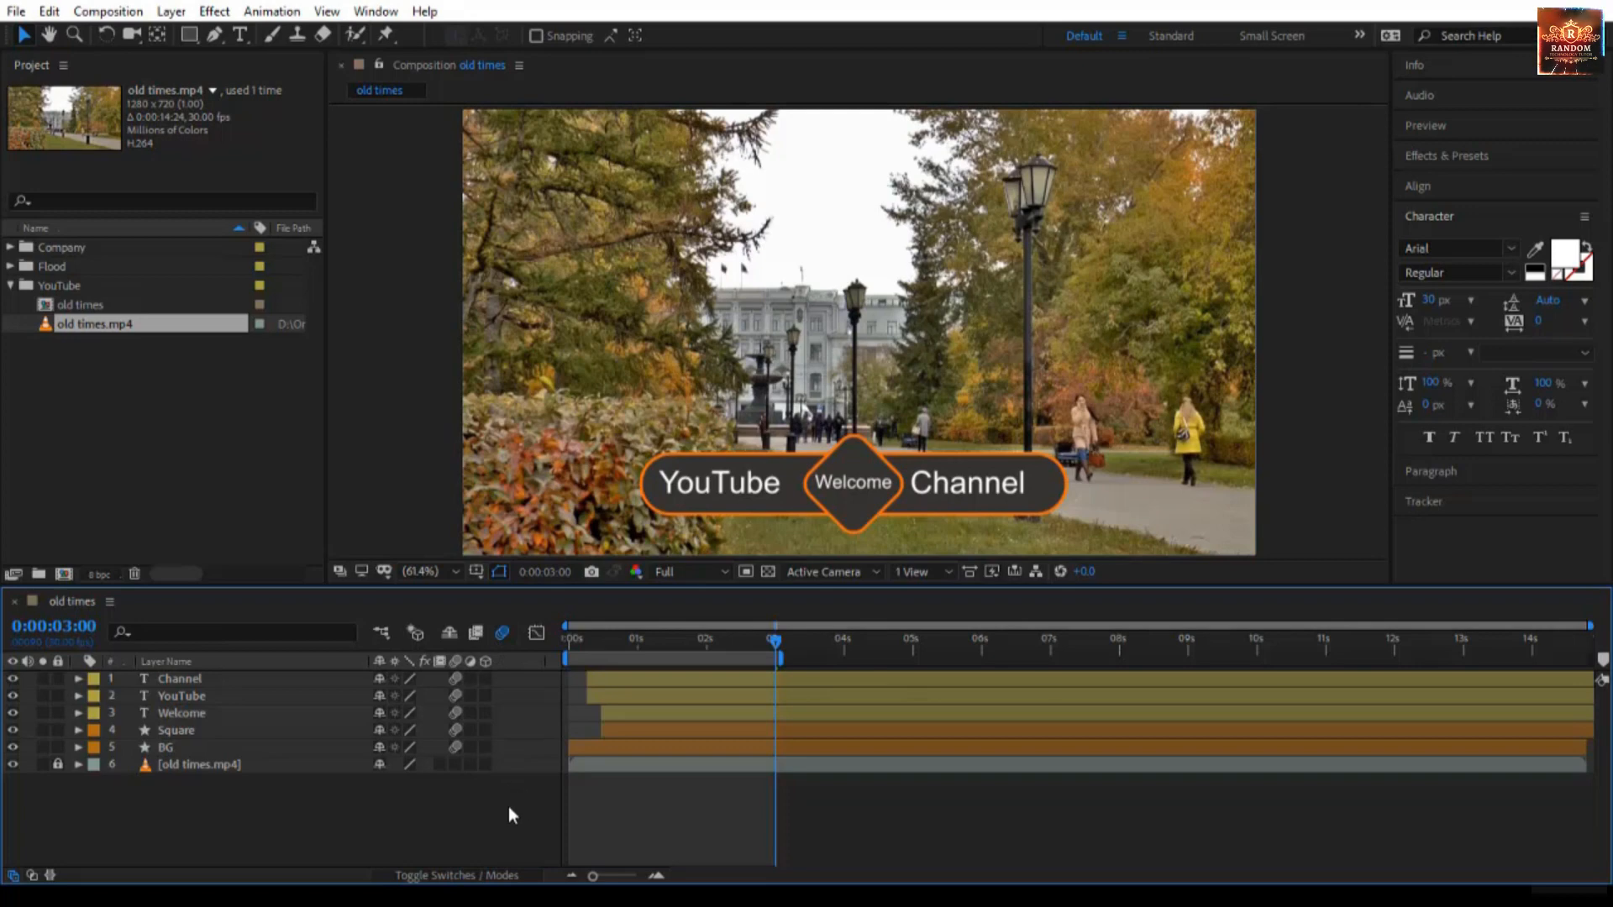
key("space")
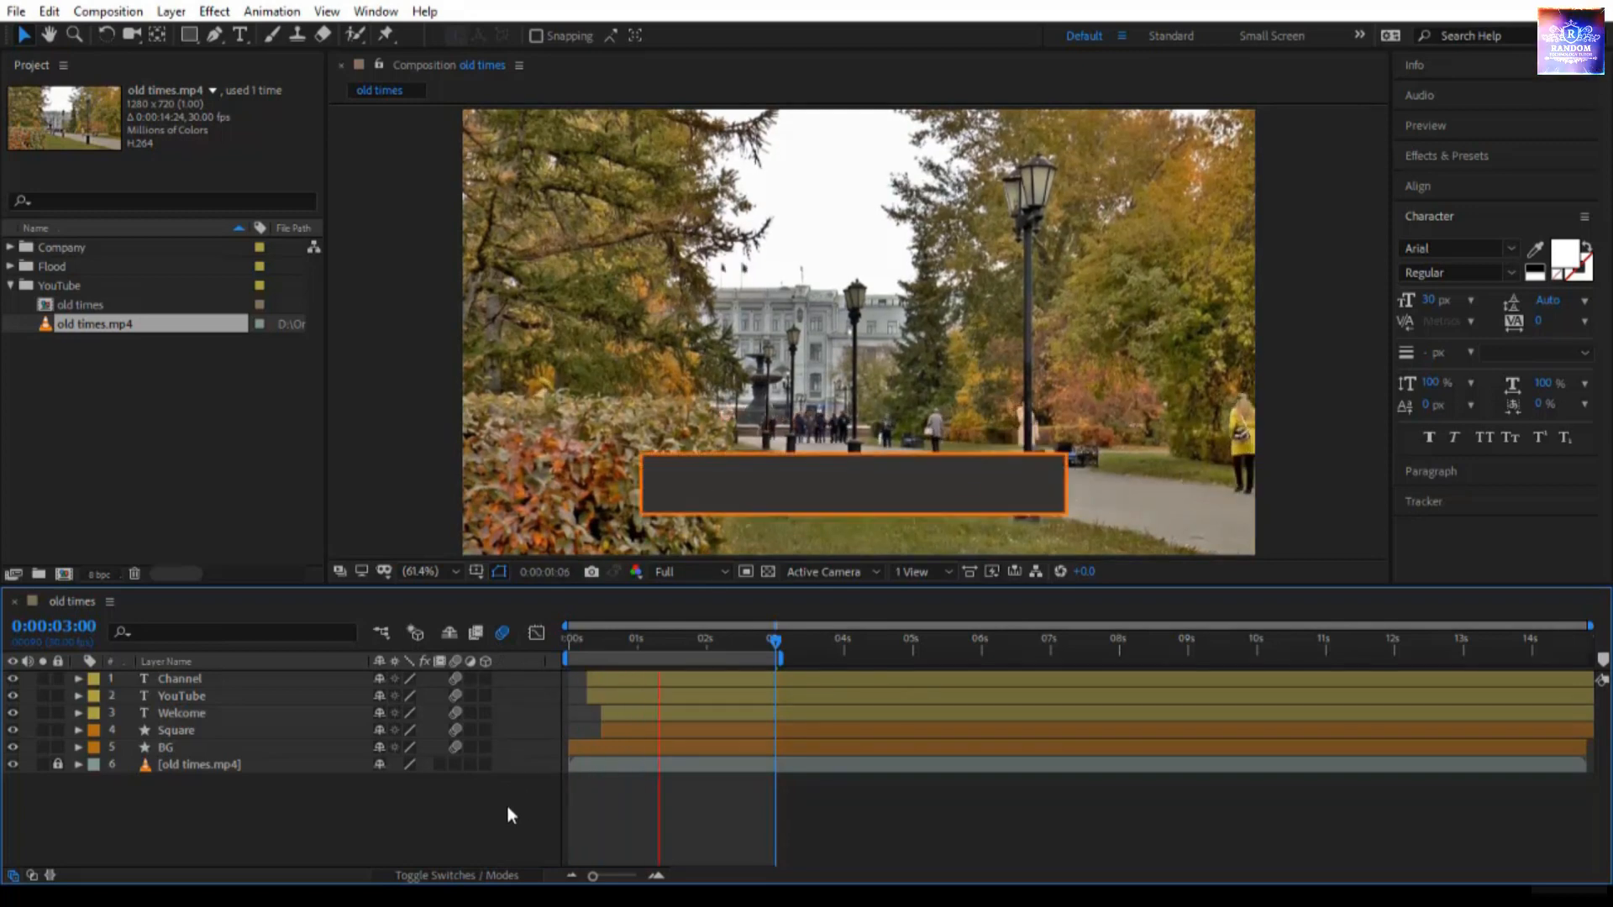